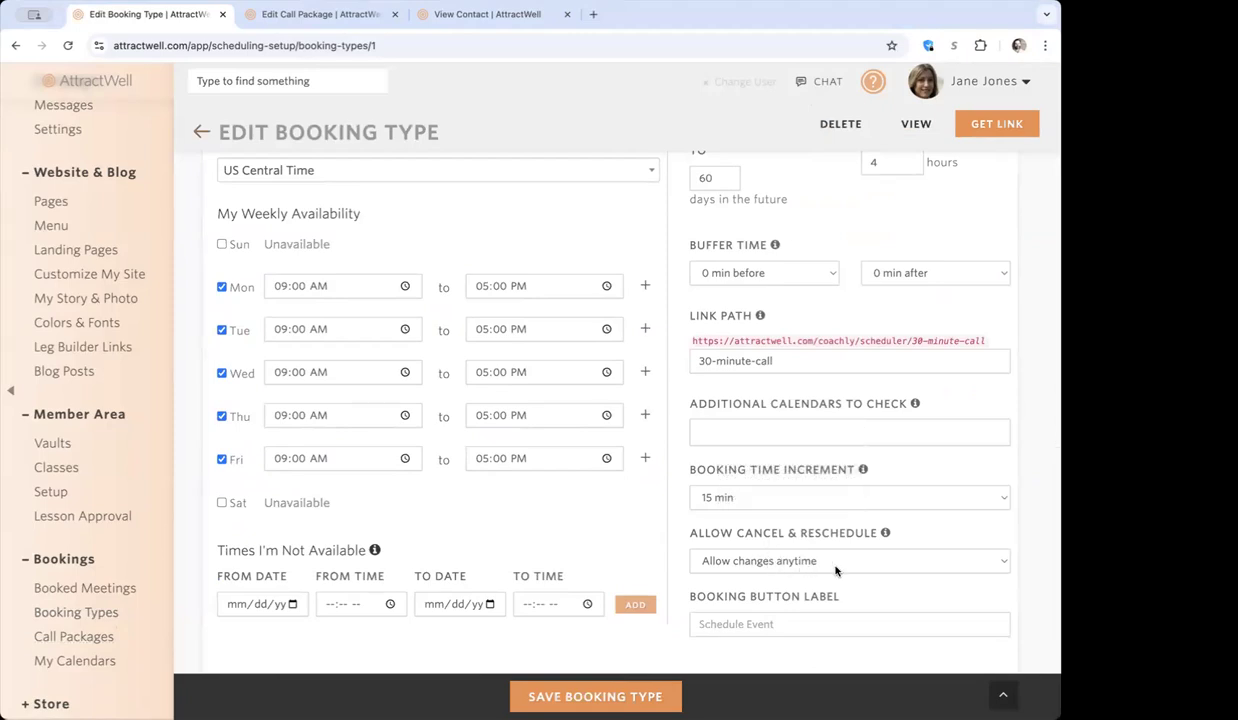
# Set the booking type's cancel and reschedule policy to "Don't allow rescheduling or canceling at all".
pyautogui.scroll(-2, 870, 440)
pyautogui.click(846, 380)
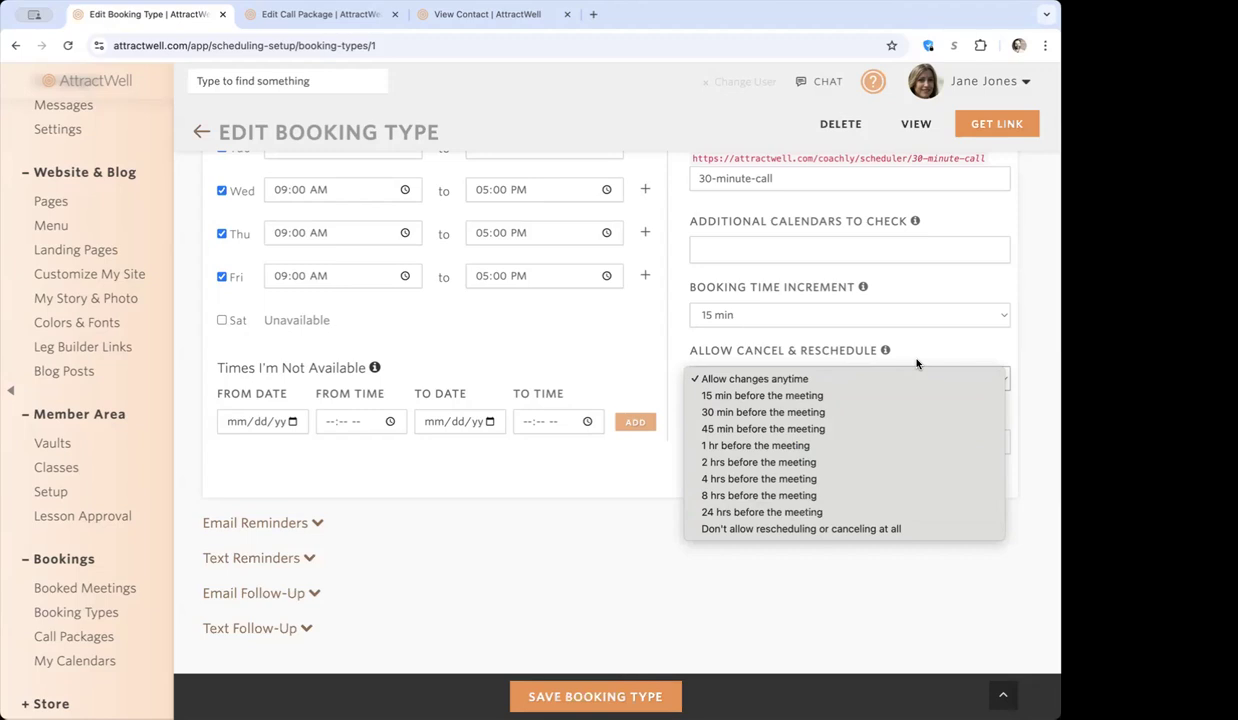
pyautogui.click(788, 529)
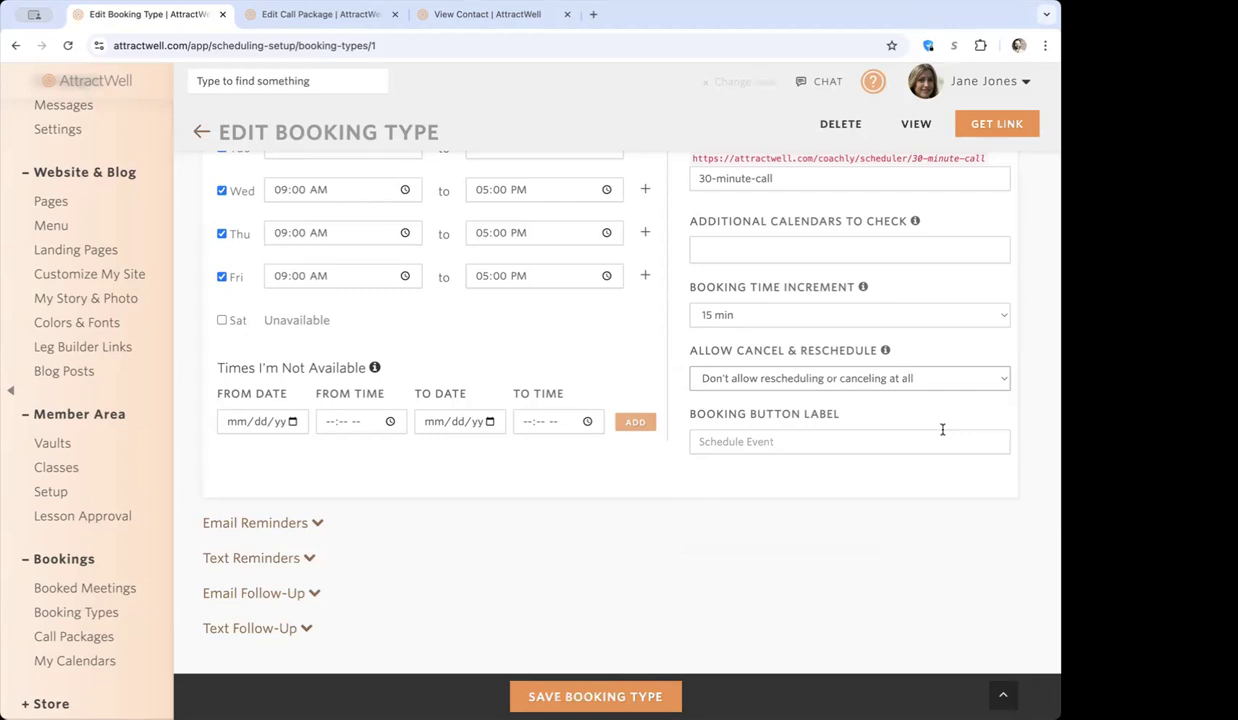
pyautogui.scroll(4, 942, 429)
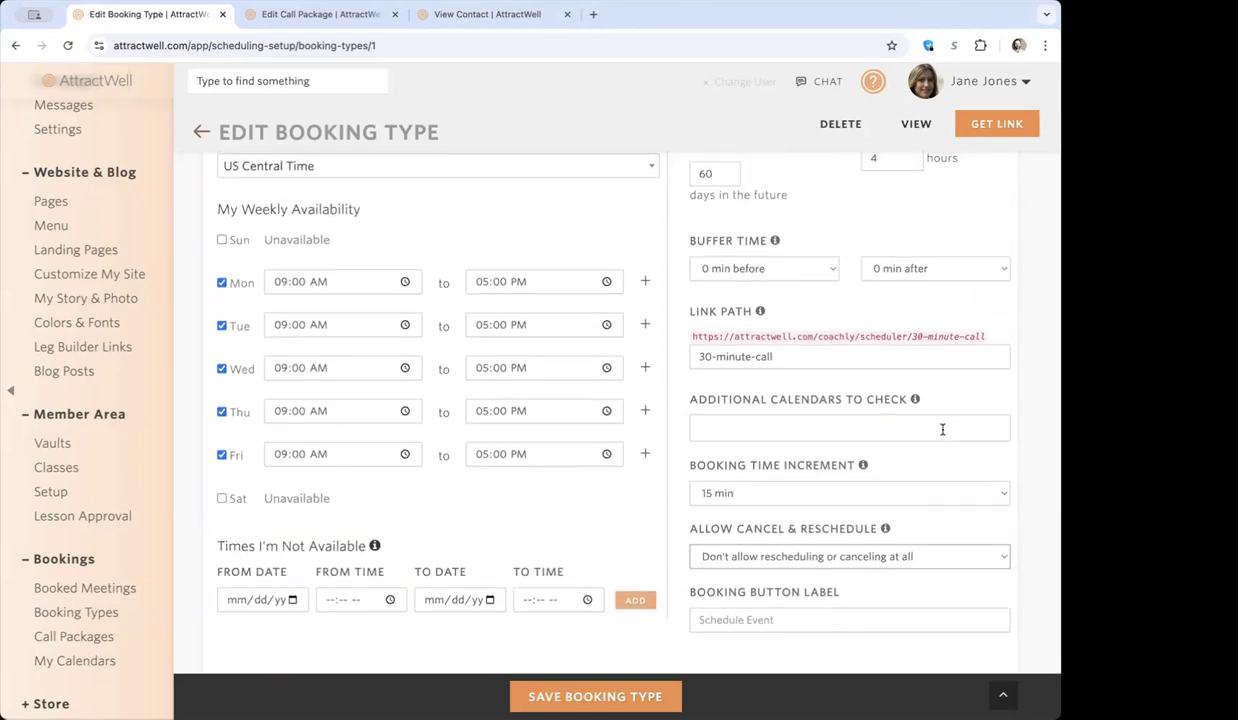
# Expand the booking type's email reminder settings and review the timing choices for reminders #2 and #3.
pyautogui.scroll(-5, 942, 429)
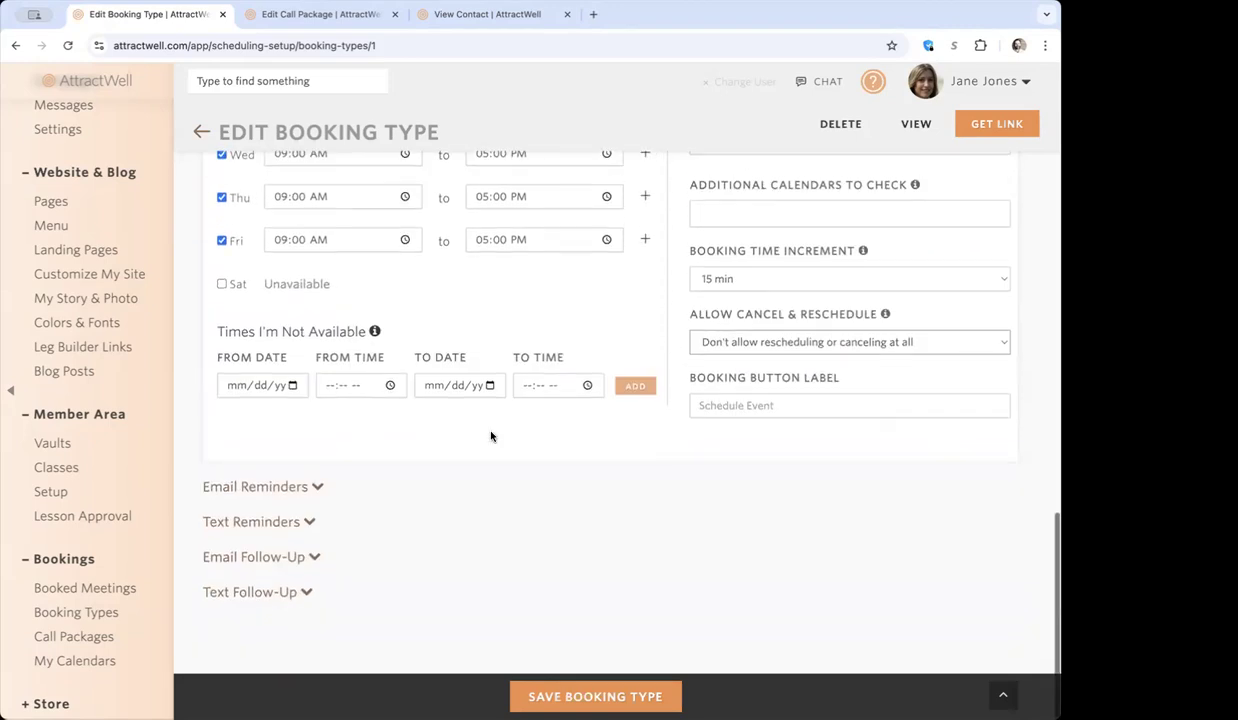
pyautogui.click(290, 488)
pyautogui.scroll(-5, 422, 393)
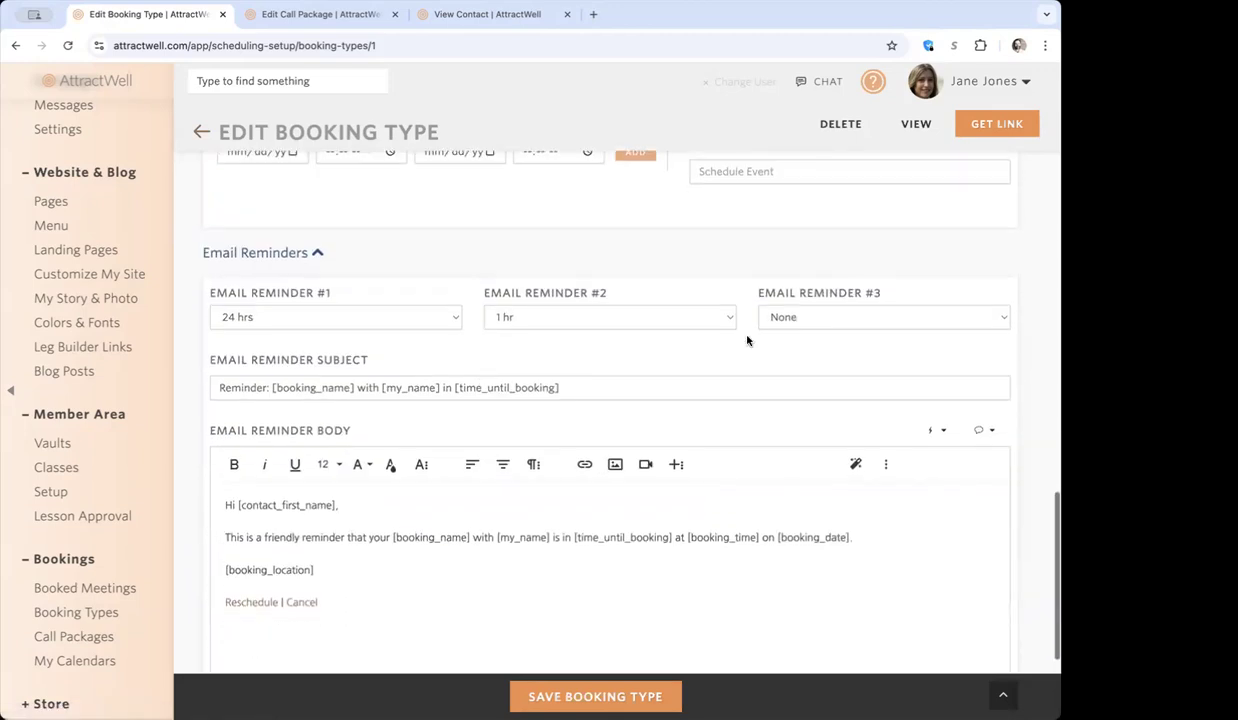
pyautogui.click(786, 318)
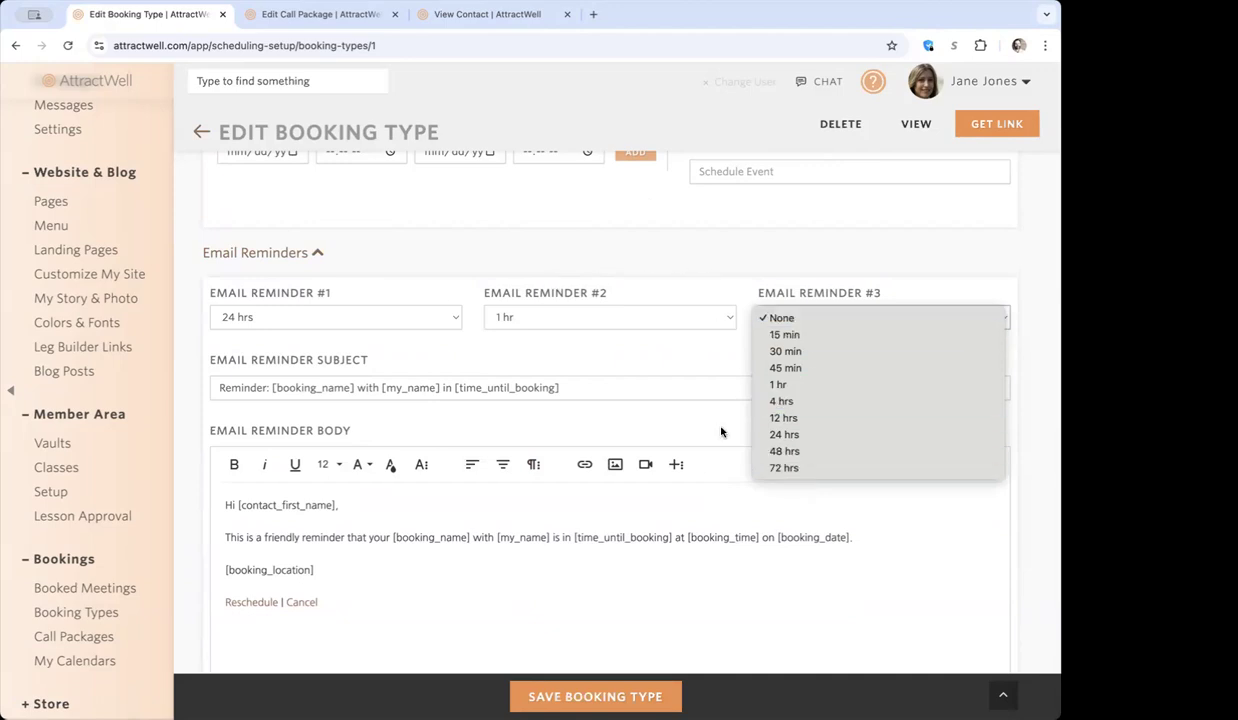
pyautogui.click(585, 316)
pyautogui.click(408, 289)
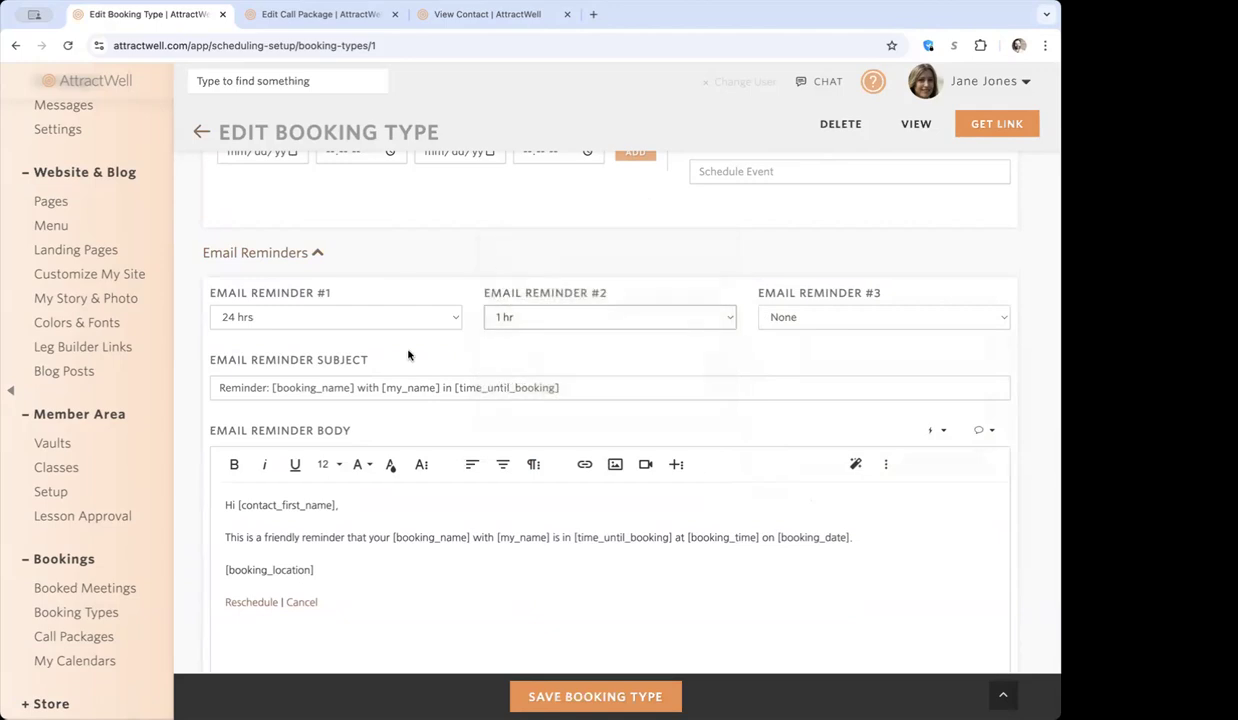
# Expand the text reminder settings and check the timing choices for text reminder #3.
pyautogui.scroll(-3, 400, 380)
pyautogui.click(277, 523)
pyautogui.scroll(-3, 277, 523)
pyautogui.click(831, 278)
pyautogui.click(831, 278)
# Expand the email follow-up settings and review the available delay choices and the follow-up message.
pyautogui.click(265, 600)
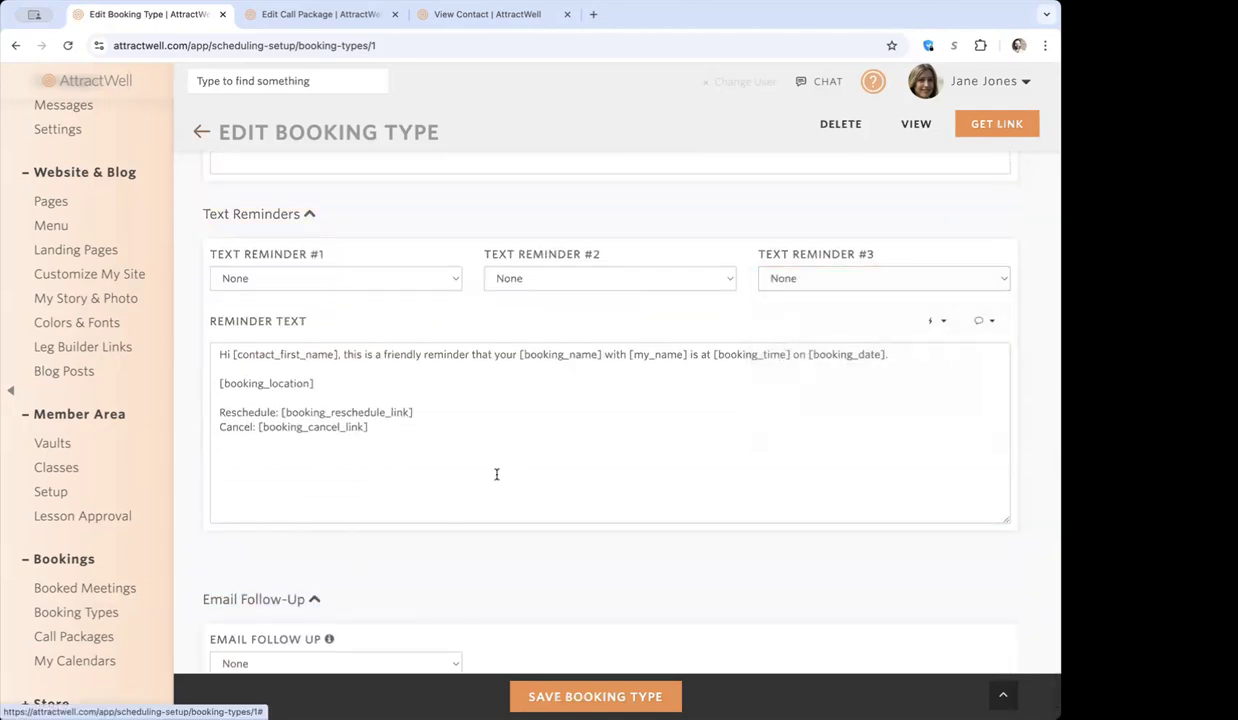
pyautogui.scroll(-3, 497, 475)
pyautogui.click(370, 358)
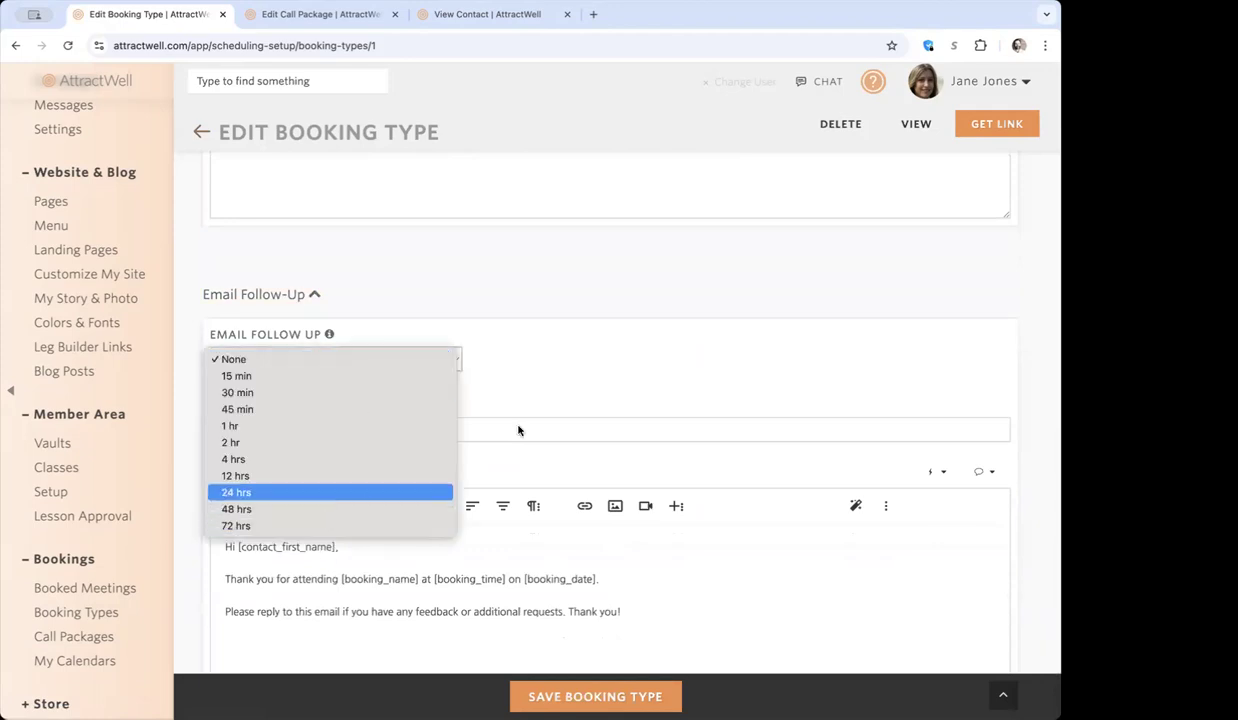
pyautogui.click(533, 348)
pyautogui.scroll(-2, 479, 331)
pyautogui.scroll(6, 479, 331)
pyautogui.scroll(7, 479, 335)
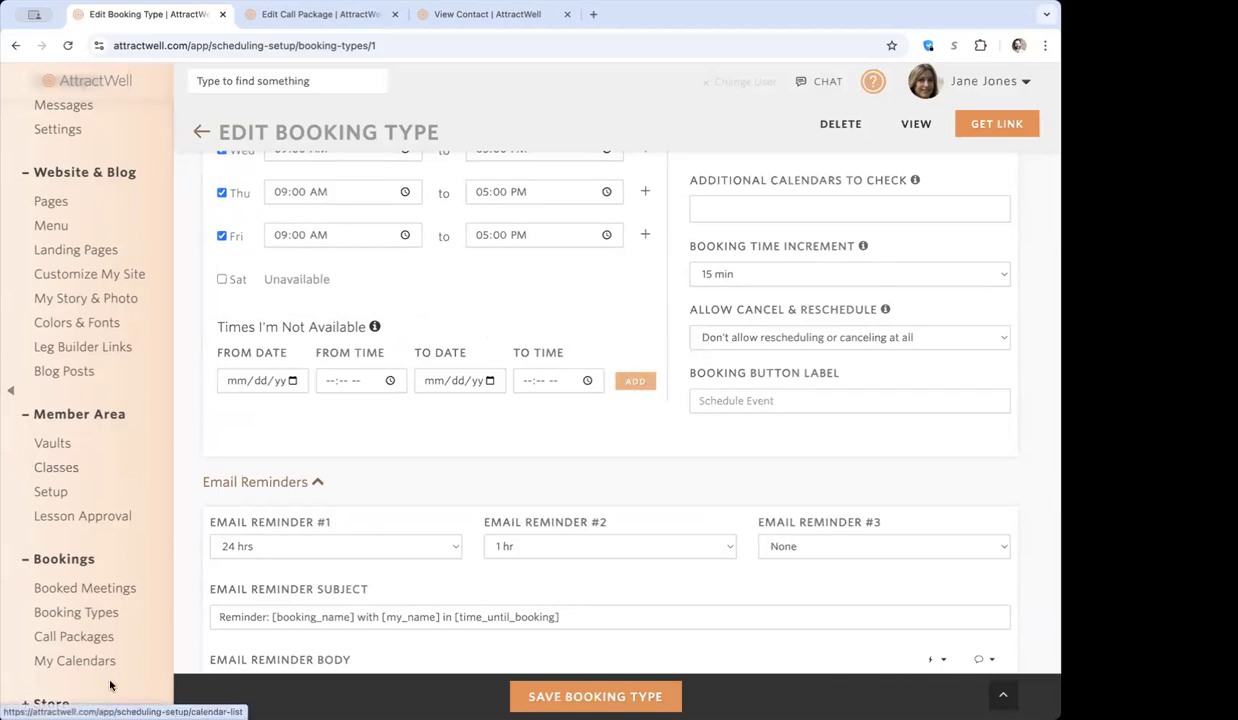
# Leave the booking type without saving and open the 3 Call Package for editing from the call packages list.
pyautogui.click(97, 638)
pyautogui.press('Return')
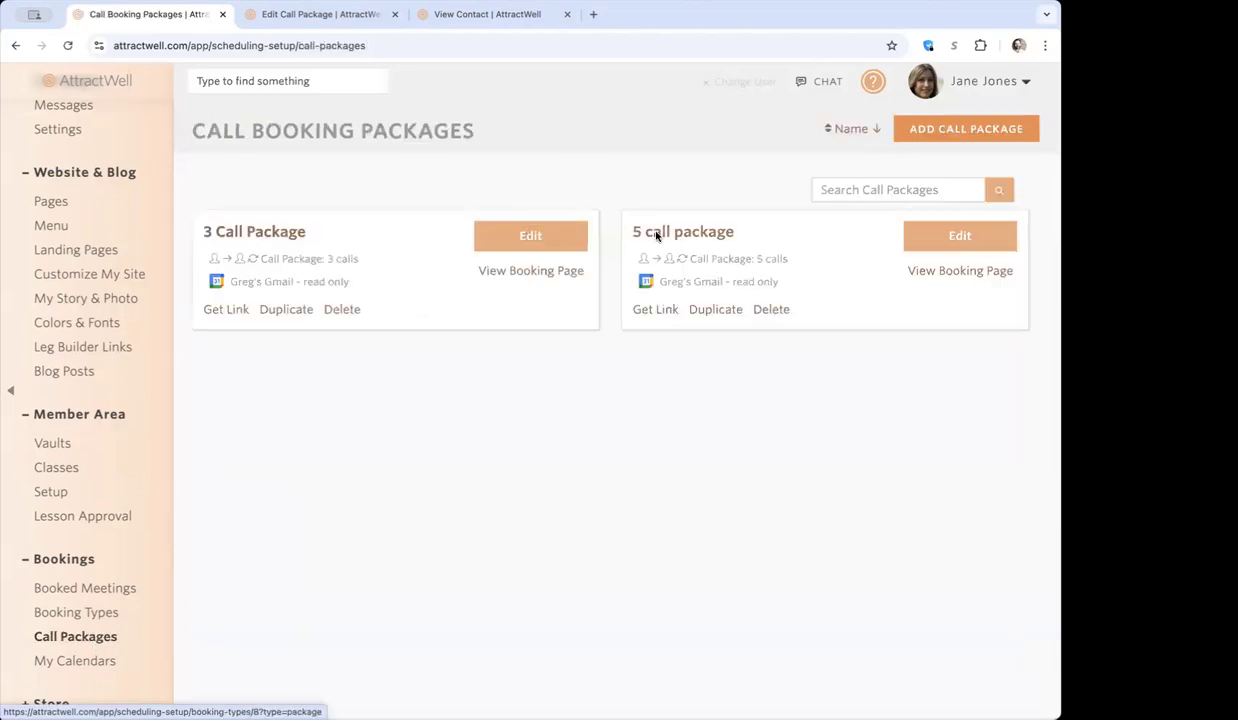
pyautogui.click(558, 246)
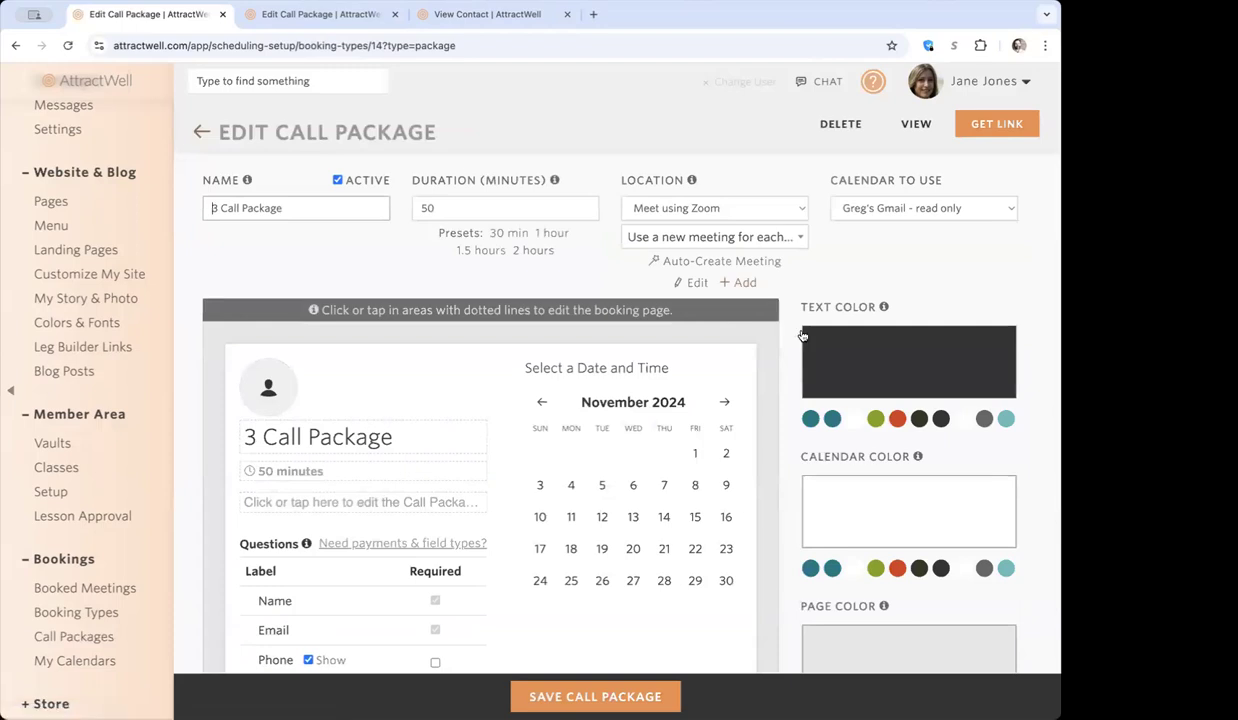
# Examine the call package's number of sessions, booking deadline in days, repurchase link and post-booking action settings.
pyautogui.scroll(-3, 797, 336)
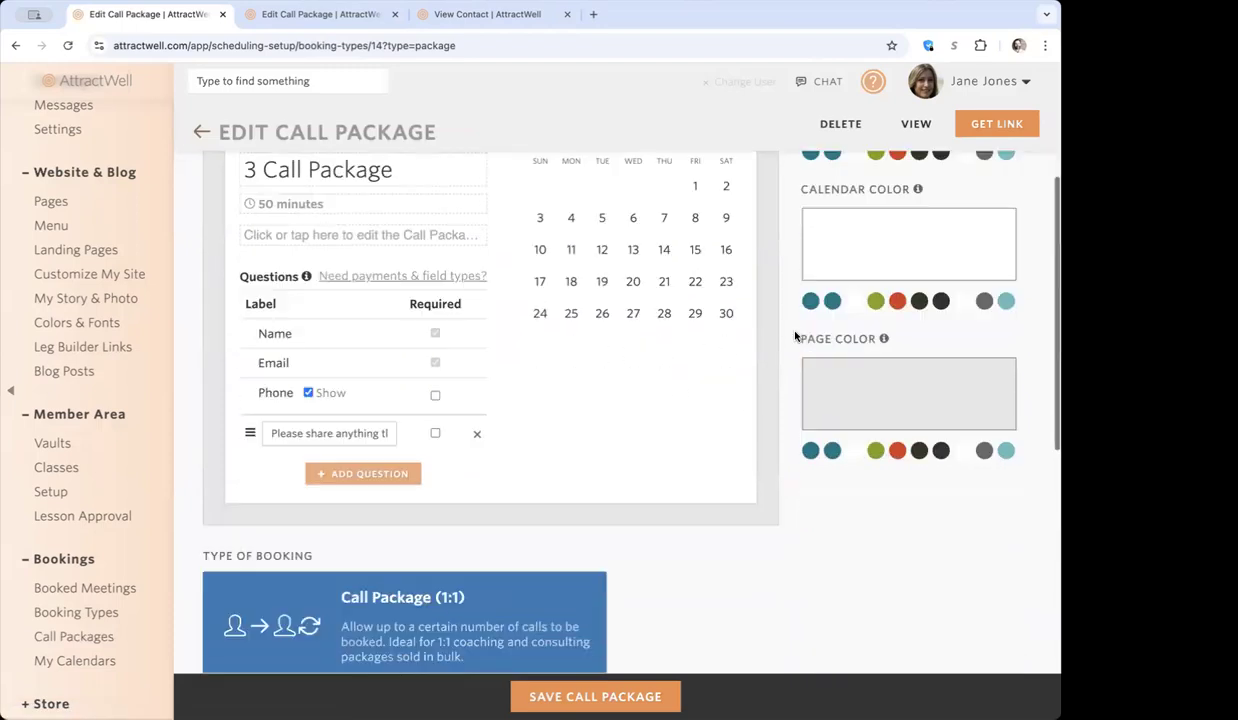
pyautogui.scroll(-3, 797, 336)
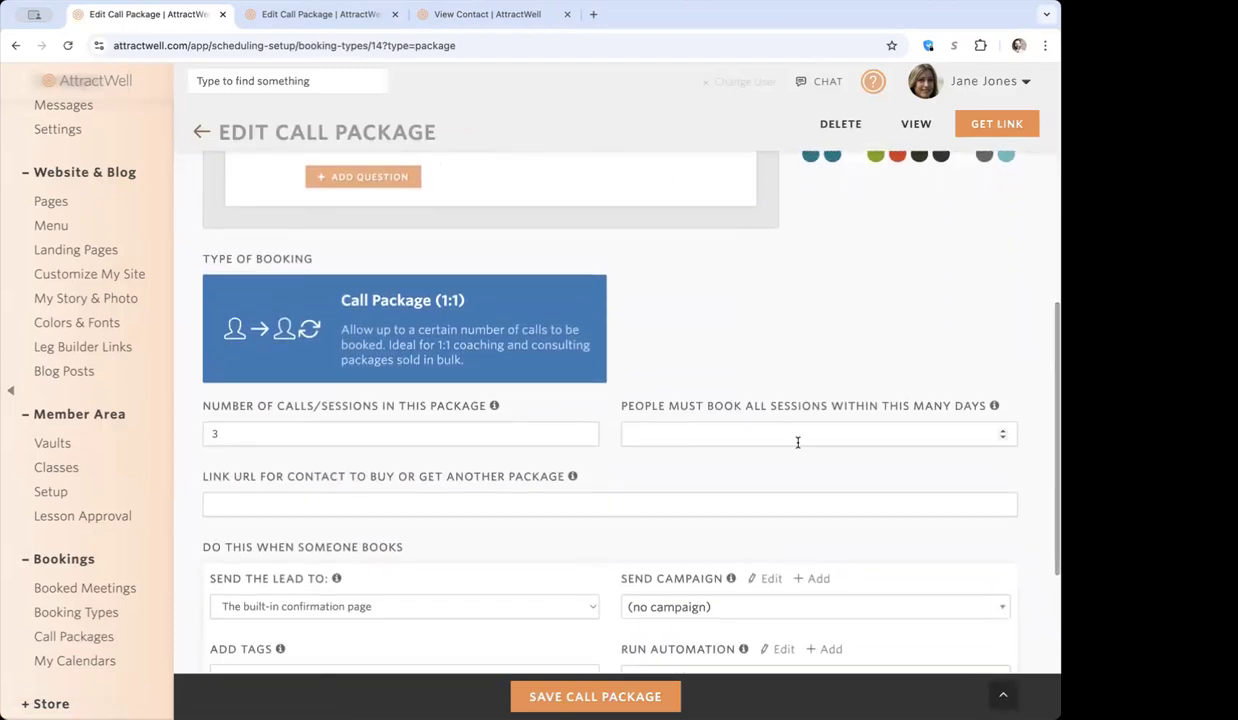
pyautogui.moveTo(683, 411)
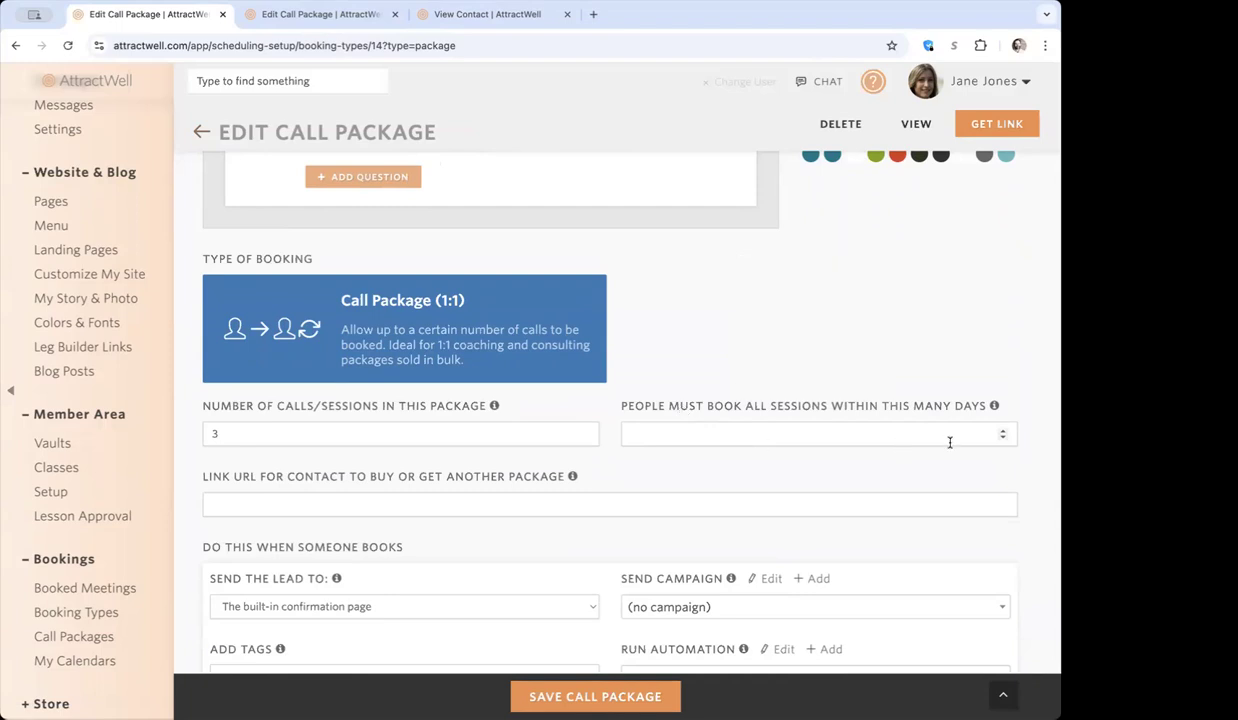
pyautogui.moveTo(828, 406)
pyautogui.scroll(-3, 715, 436)
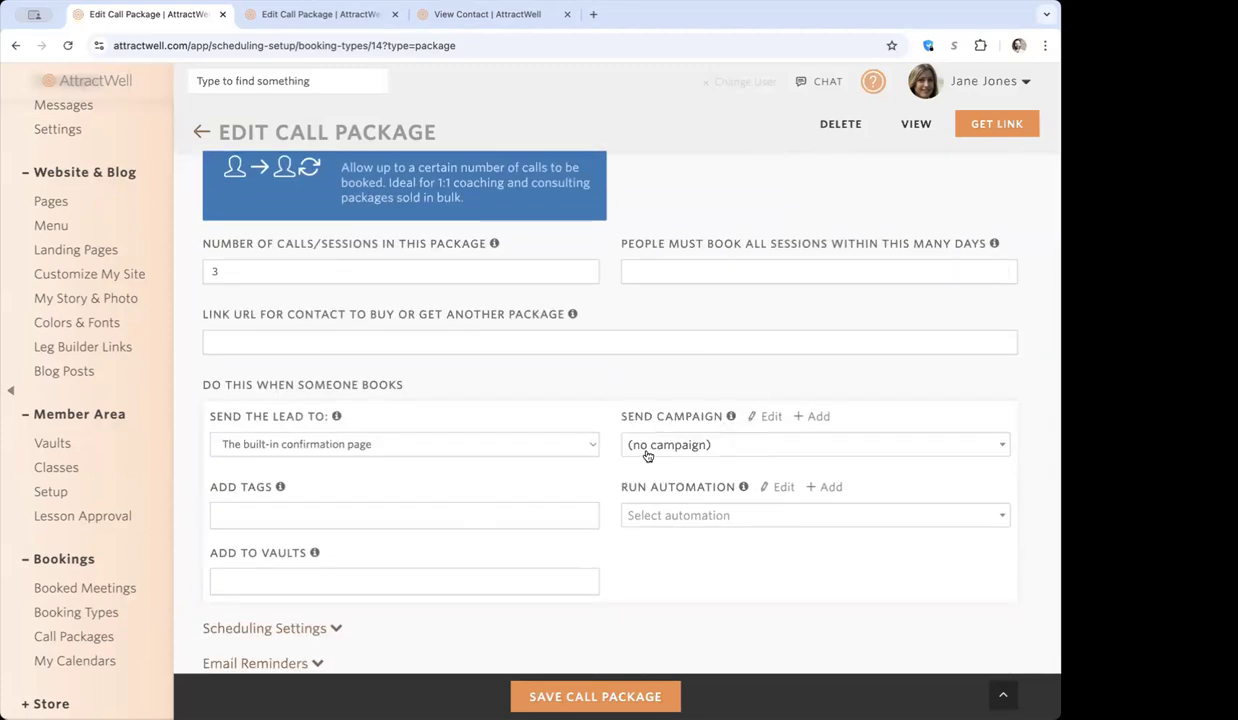
pyautogui.scroll(4, 677, 370)
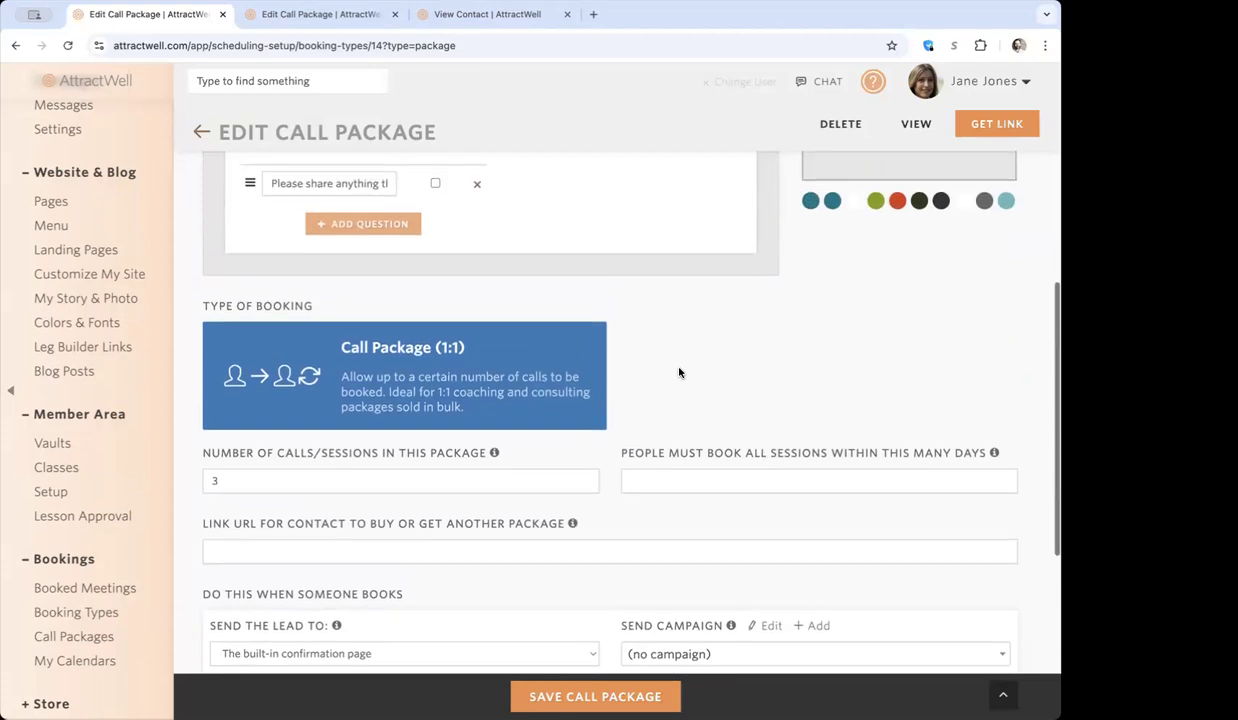
pyautogui.scroll(-2, 679, 373)
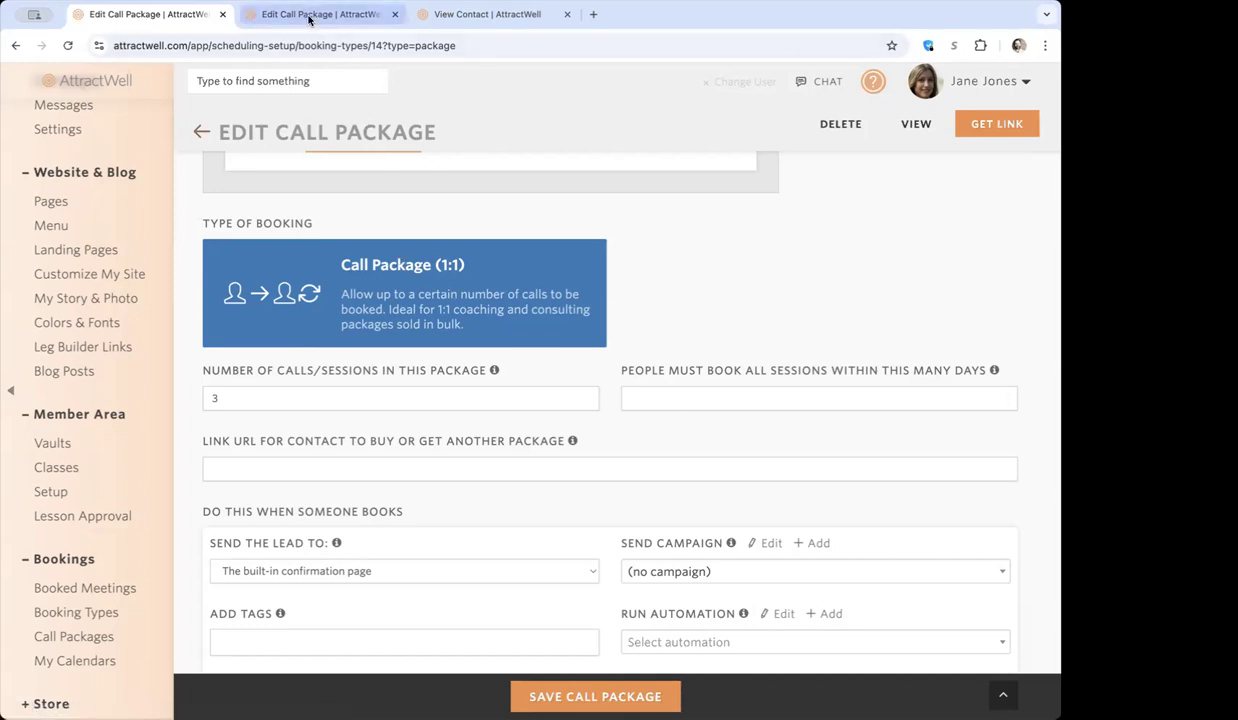
# Switch to the open contact record and compare the added and expiry dates of its 3-call and 5-call packages.
pyautogui.click(533, 20)
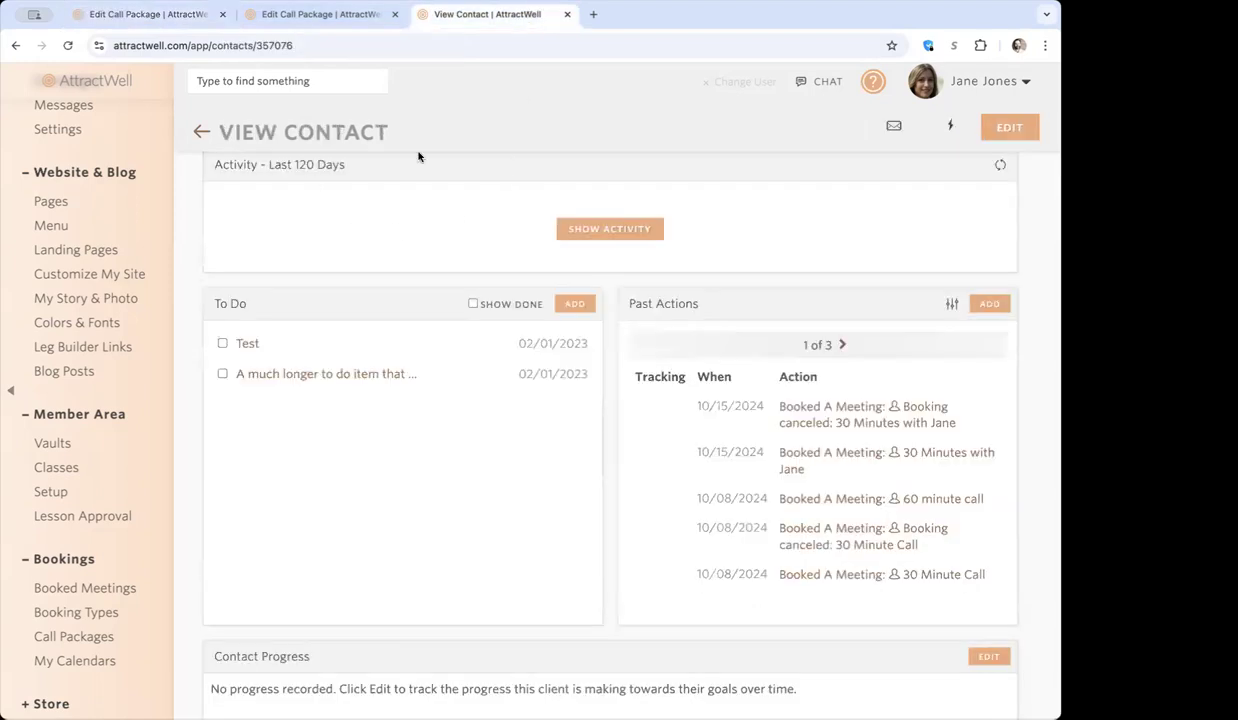
pyautogui.scroll(-10, 453, 416)
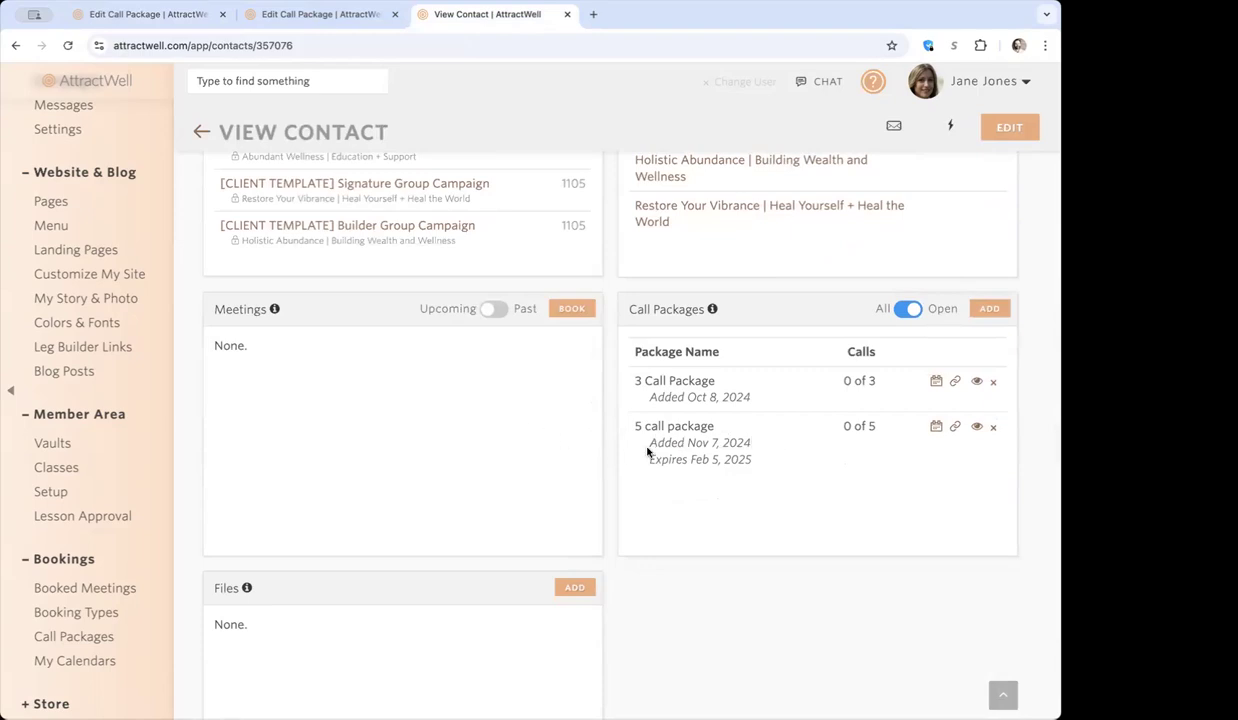
pyautogui.tripleClick(752, 401)
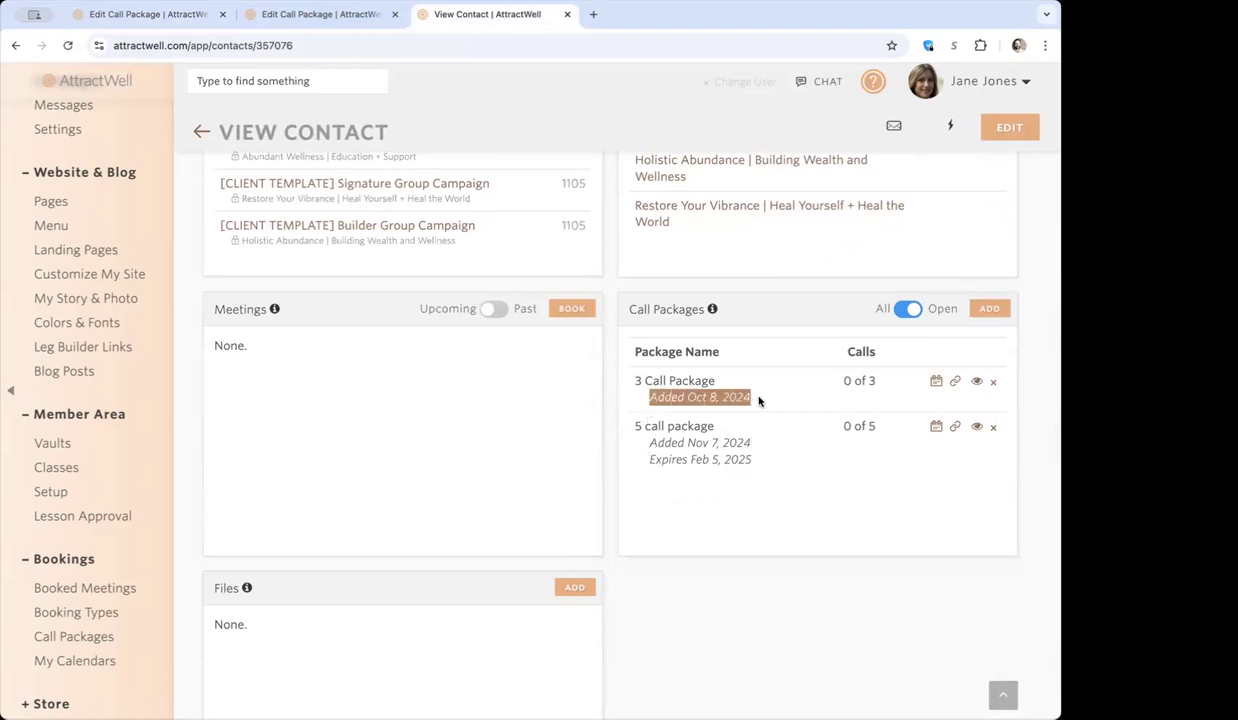
pyautogui.moveTo(757, 400); pyautogui.dragTo(650, 393)
pyautogui.click(756, 408)
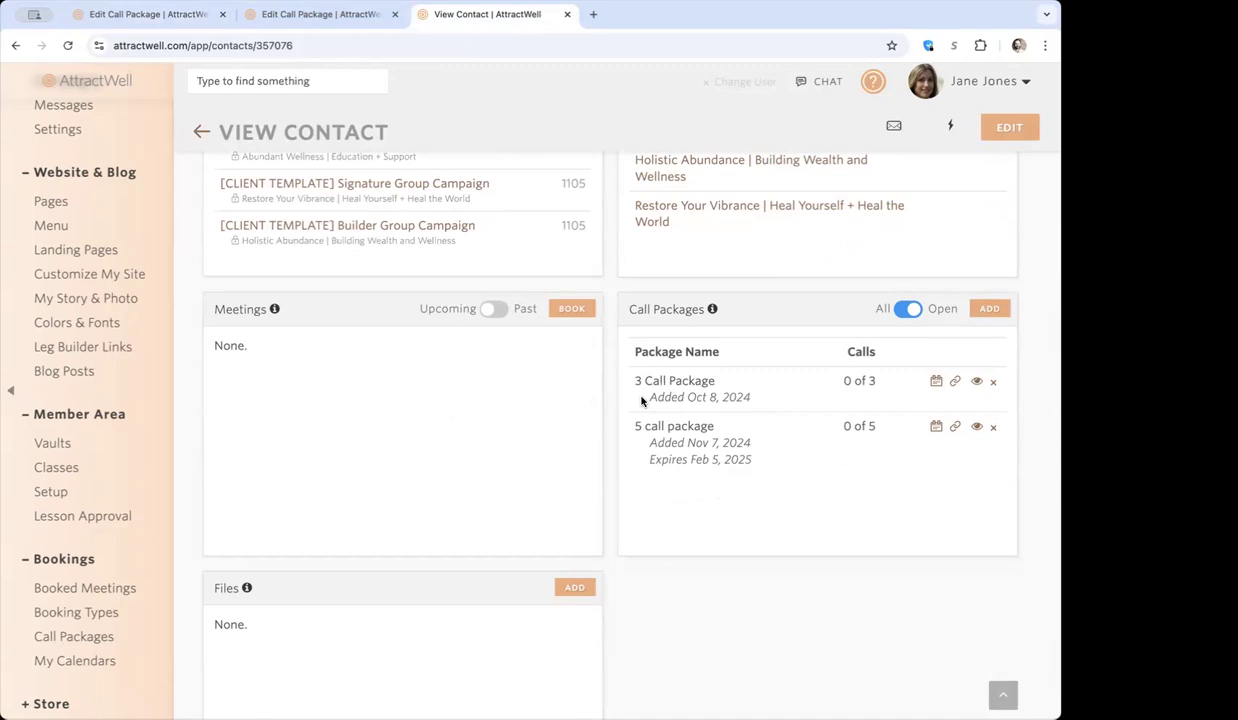
pyautogui.moveTo(649, 459); pyautogui.dragTo(772, 463)
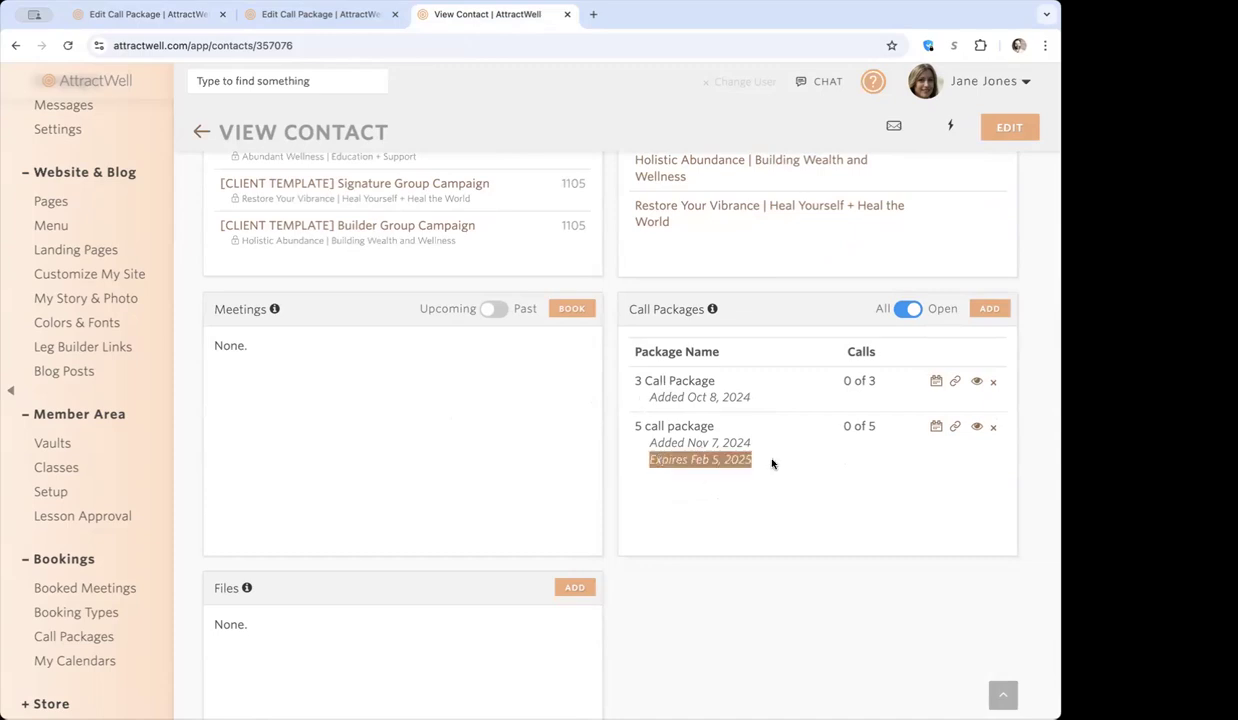
pyautogui.click(772, 463)
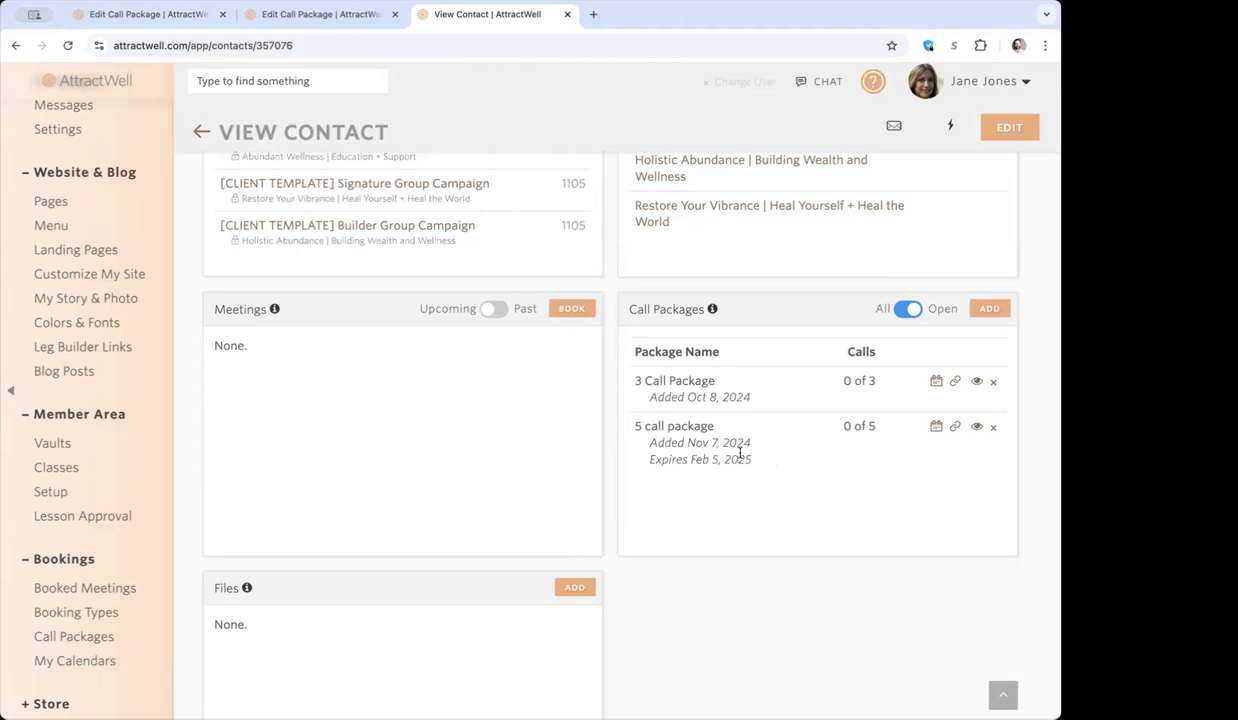
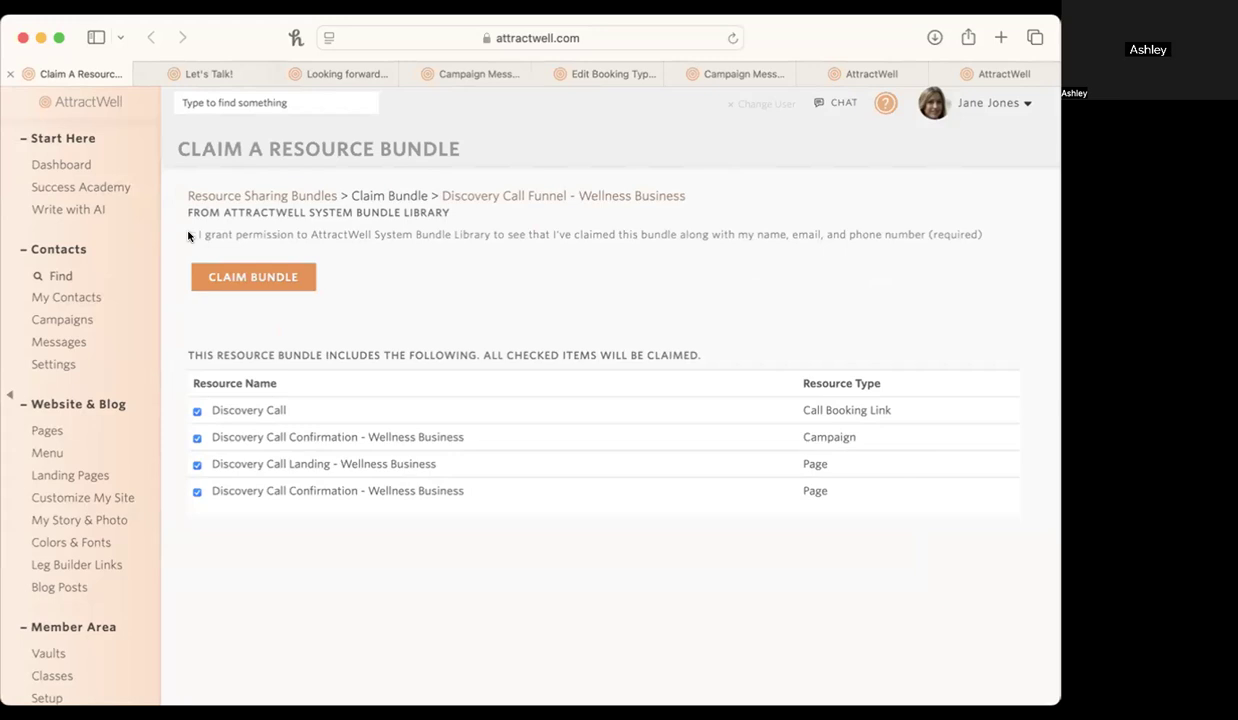
# Grant the required sharing permission and claim the Discovery Call Funnel - Wellness Business bundle with all its resources.
pyautogui.click(192, 235)
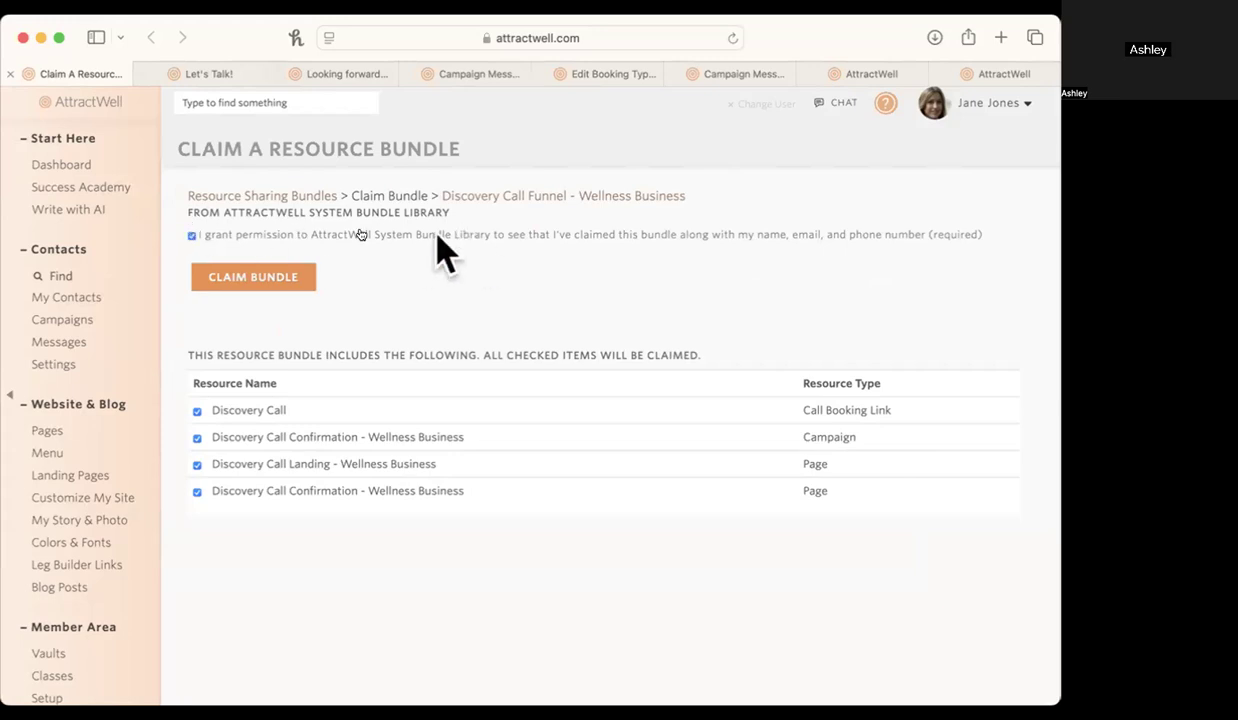
pyautogui.click(268, 281)
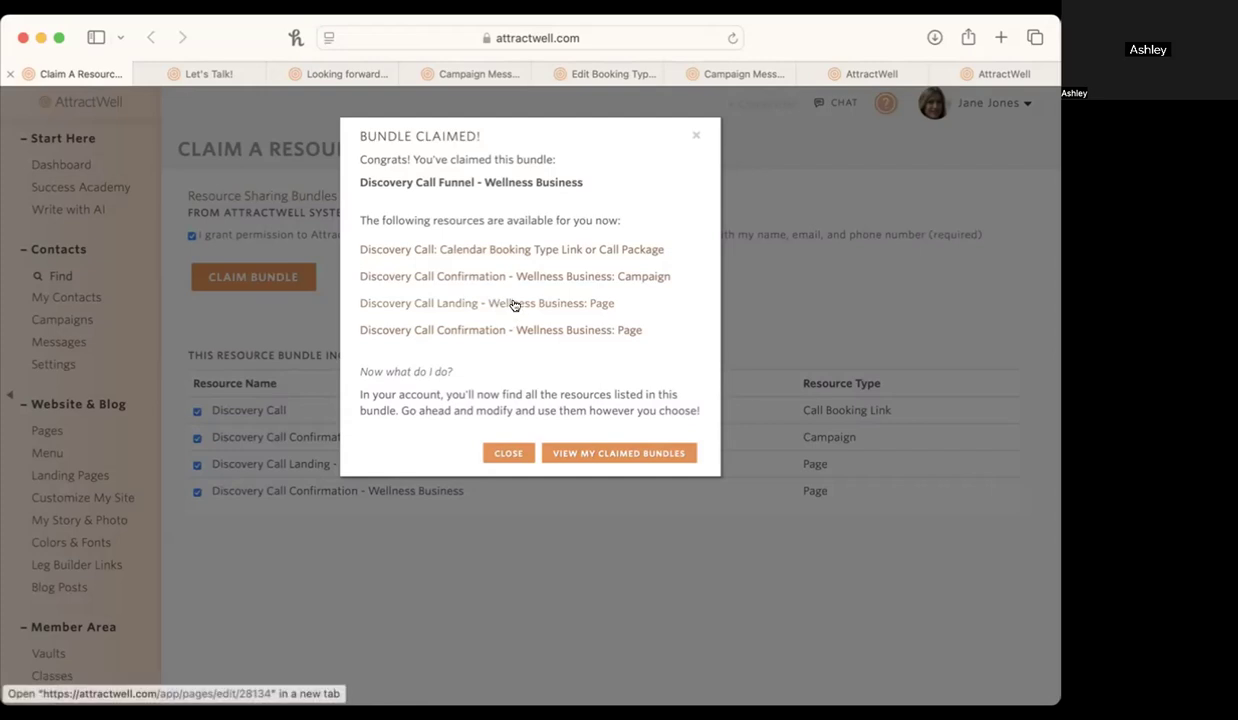
# Switch to the open Let's Talk! landing page and review its call introduction, benefit cards and testimonial.
pyautogui.click(226, 82)
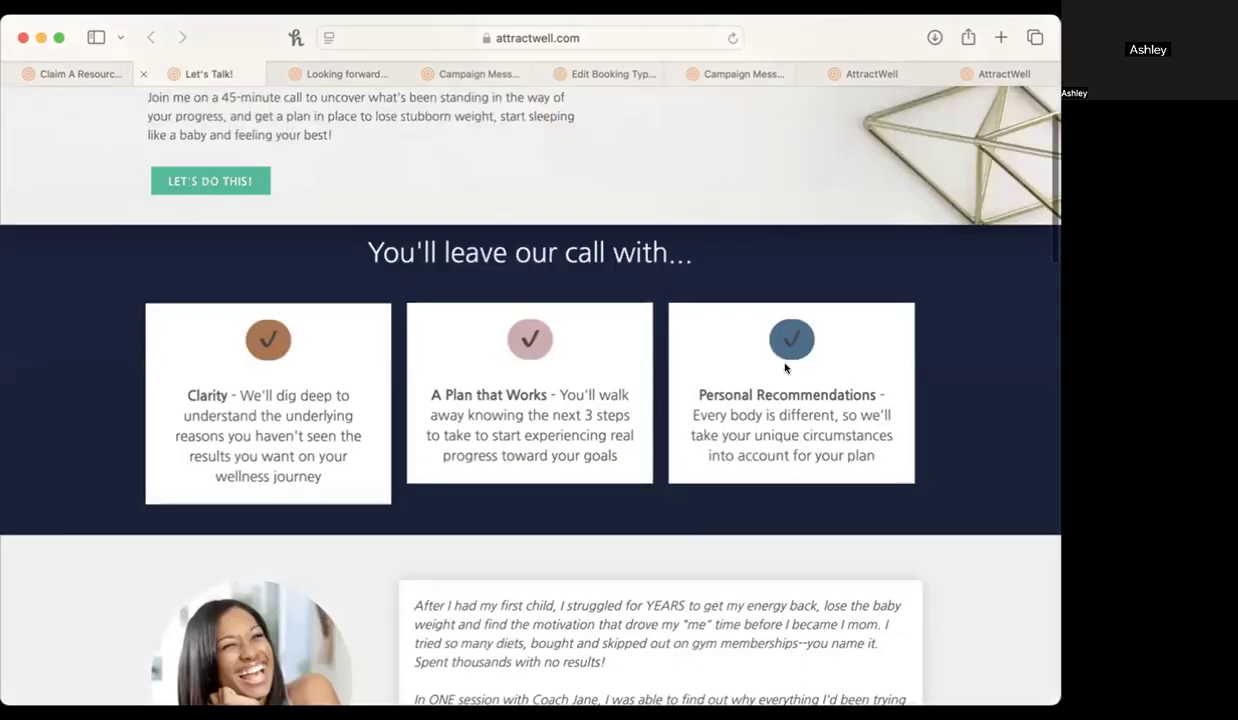
pyautogui.scroll(3, 785, 360)
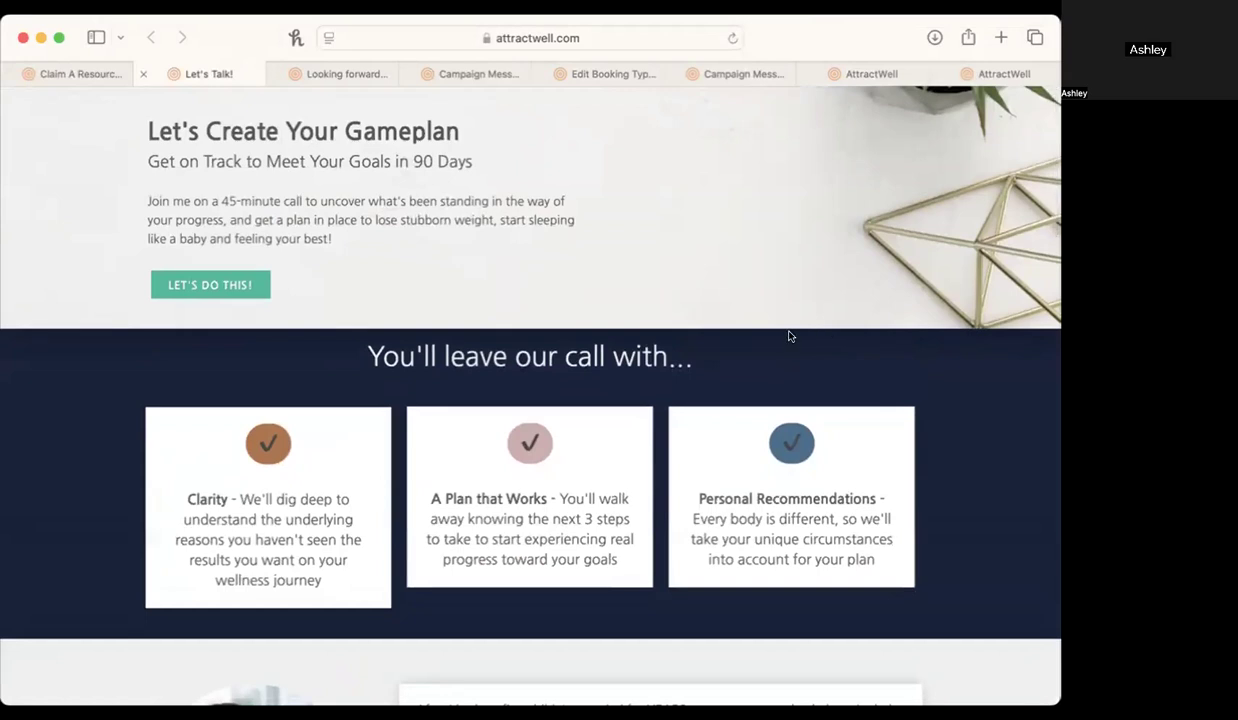
pyautogui.scroll(-1, 355, 241)
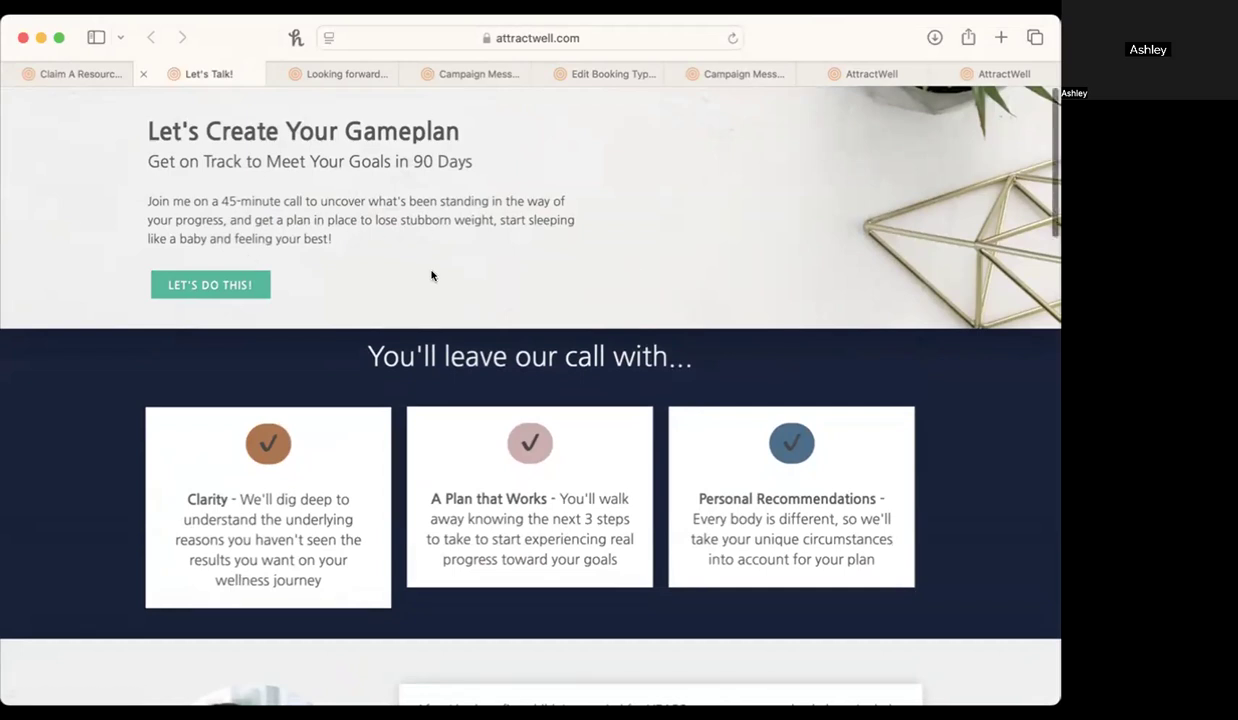
pyautogui.scroll(-1, 431, 274)
pyautogui.scroll(1, 431, 274)
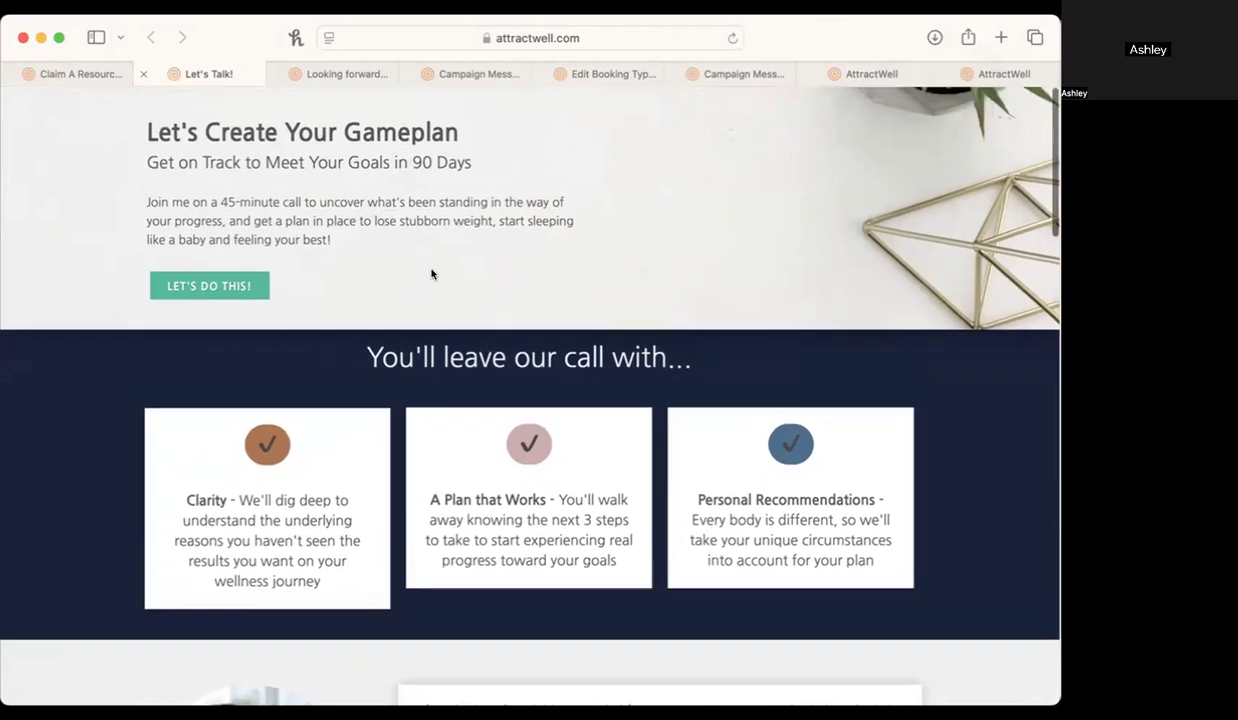
pyautogui.scroll(-3, 370, 255)
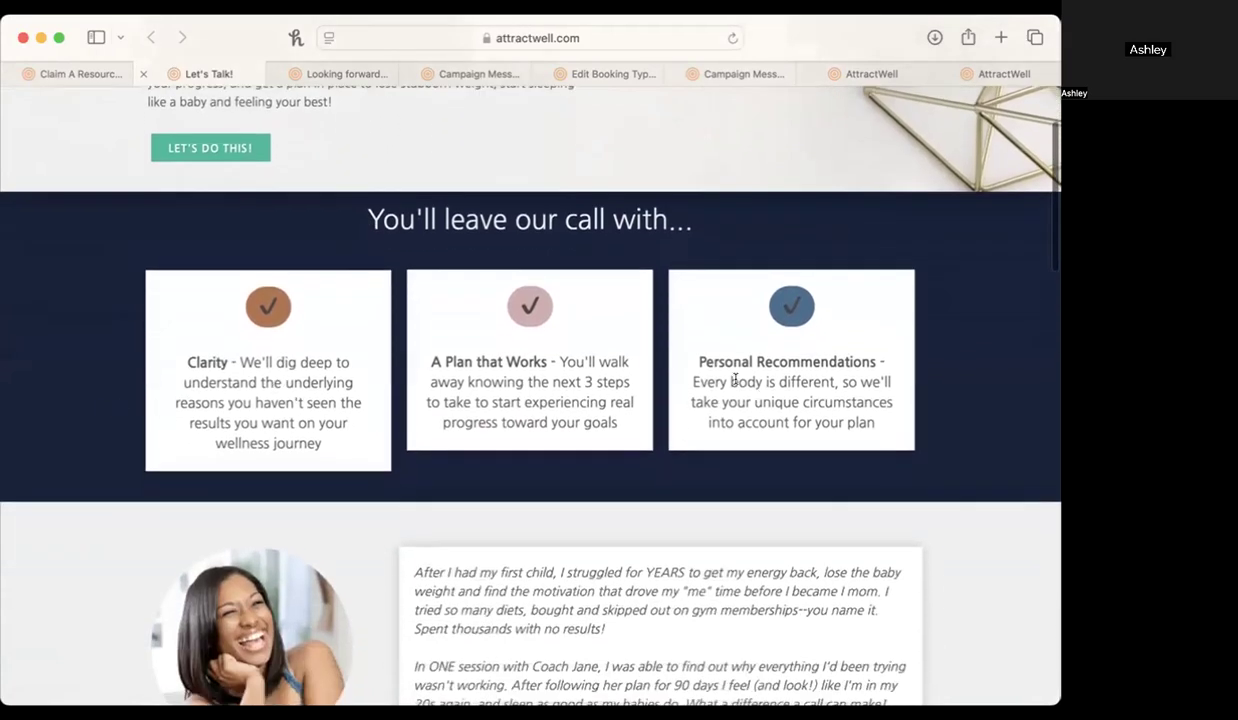
pyautogui.scroll(-6, 818, 388)
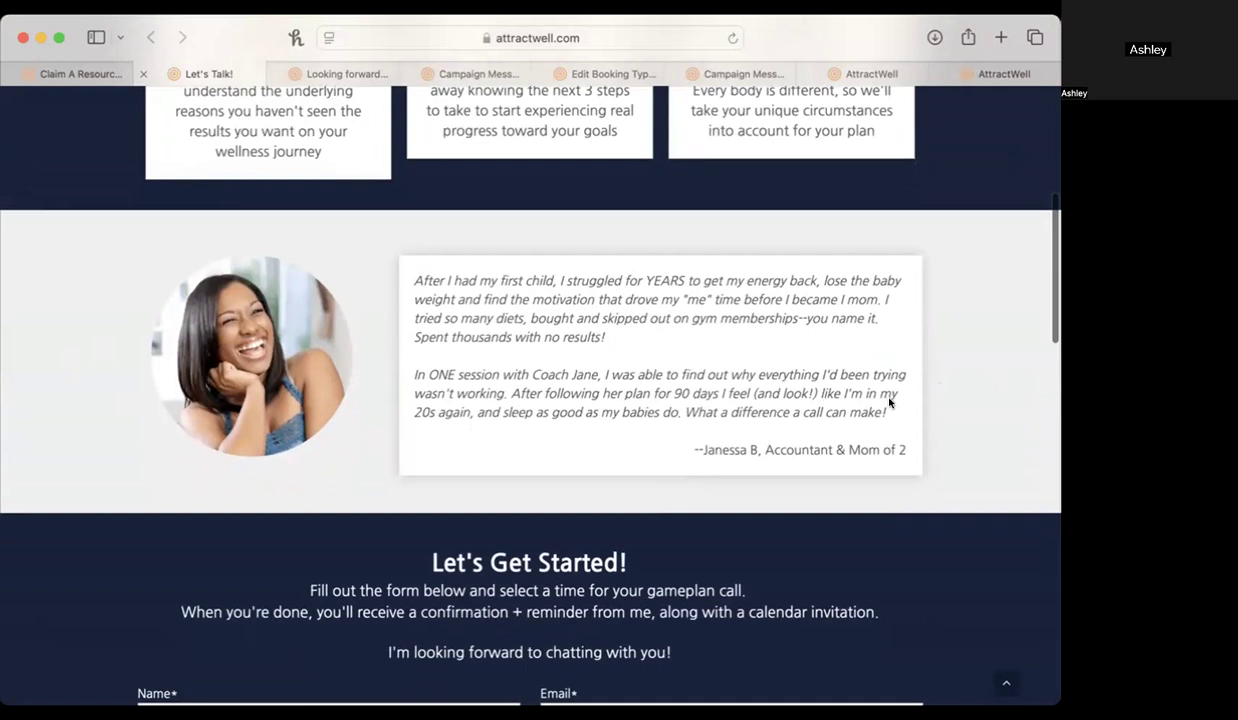
# Examine the booking form's opening questions about the desired wellness improvement, length of struggle and impact on life.
pyautogui.scroll(-10, 720, 390)
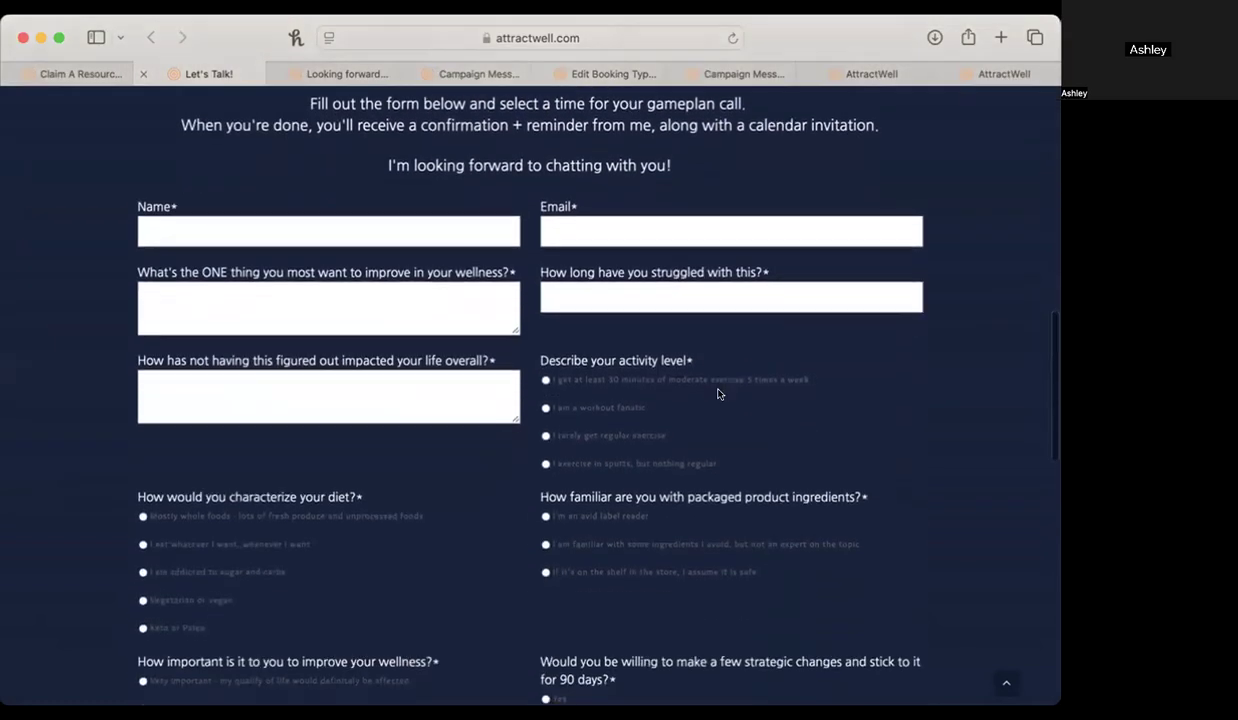
pyautogui.scroll(-1, 719, 394)
pyautogui.scroll(1, 719, 394)
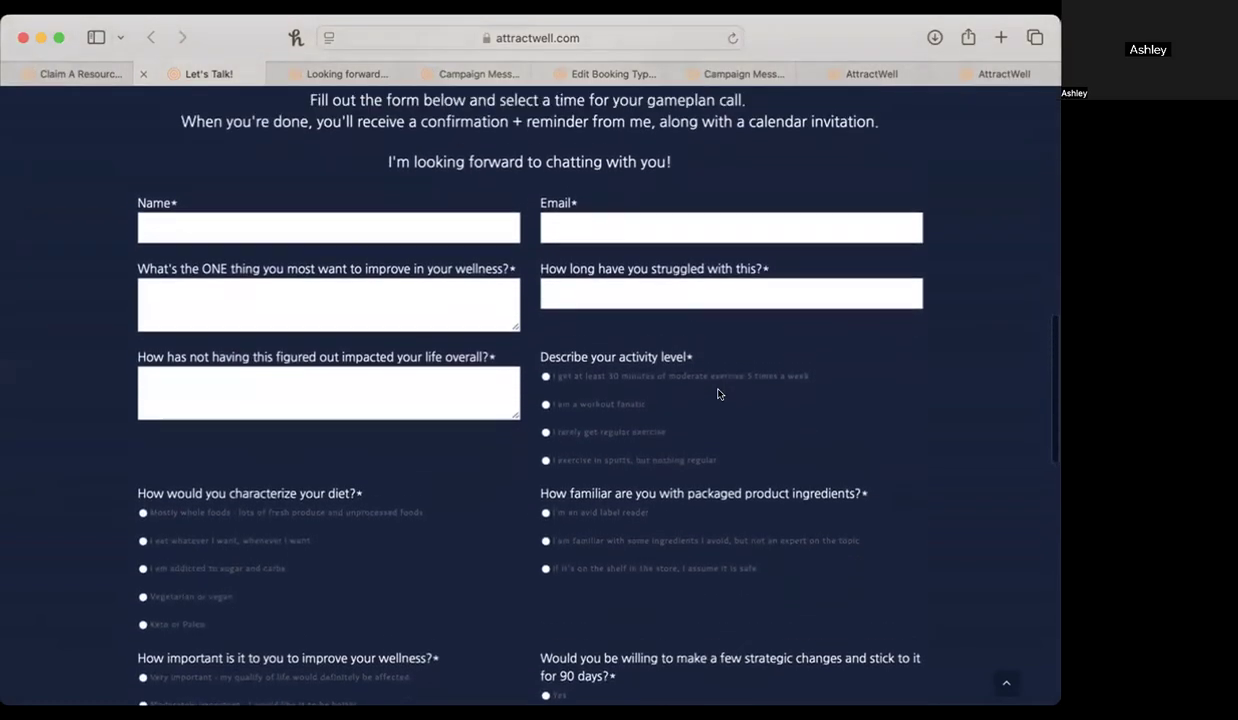
pyautogui.scroll(2, 850, 293)
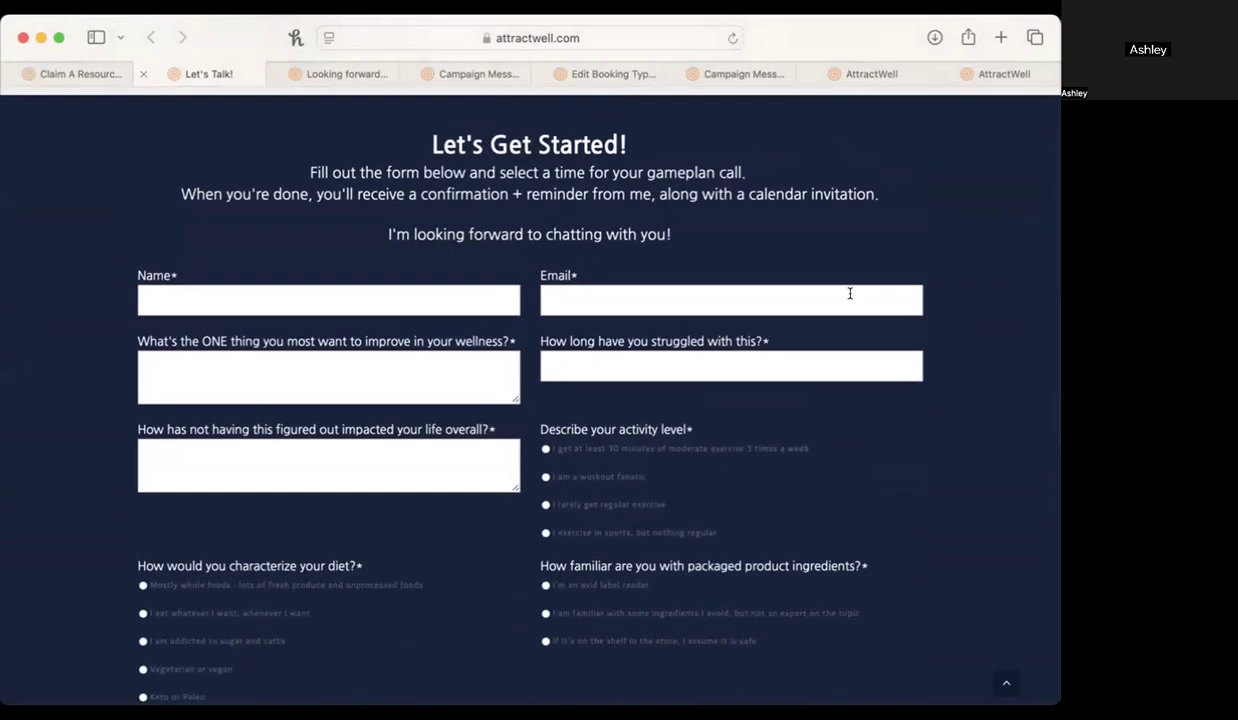
pyautogui.moveTo(137, 341); pyautogui.dragTo(832, 341)
pyautogui.click(540, 340)
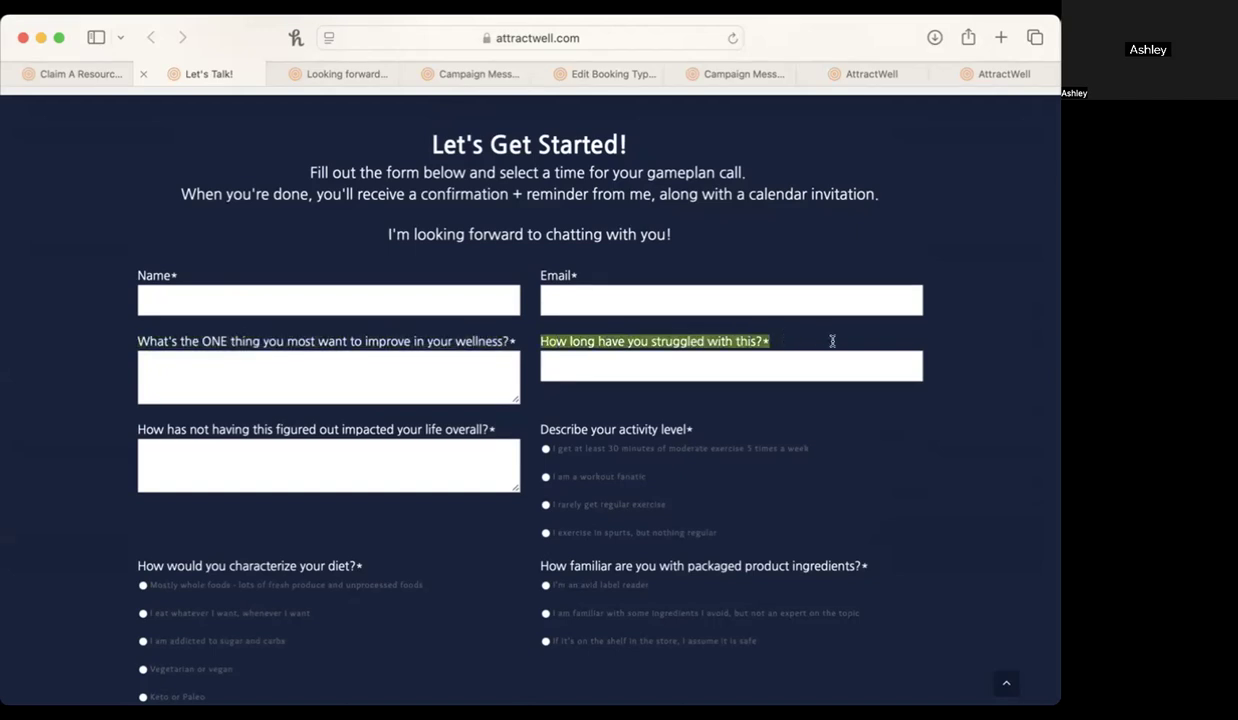
pyautogui.moveTo(127, 428); pyautogui.dragTo(517, 424)
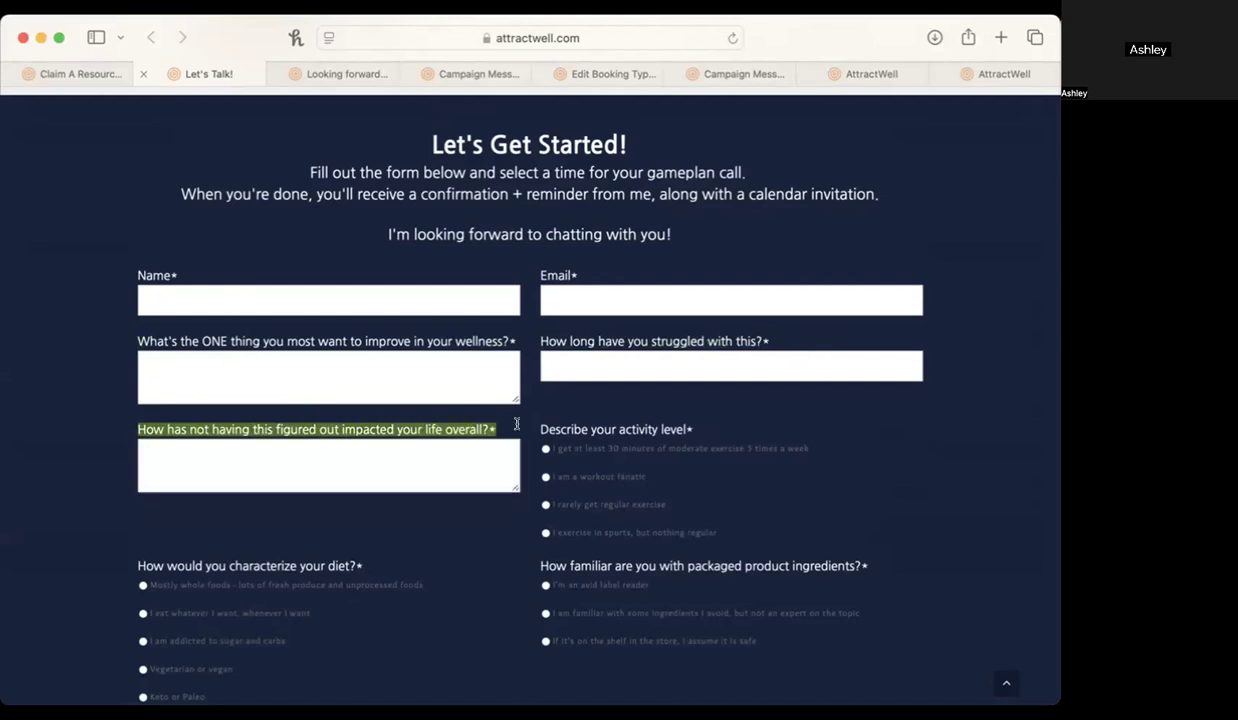
# Examine the form's remaining questions on activity level, diet, ingredient familiarity, importance, 90-day commitment and extra notes.
pyautogui.scroll(-3, 512, 428)
pyautogui.click(518, 291)
pyautogui.moveTo(518, 291); pyautogui.dragTo(723, 285)
pyautogui.click(561, 357)
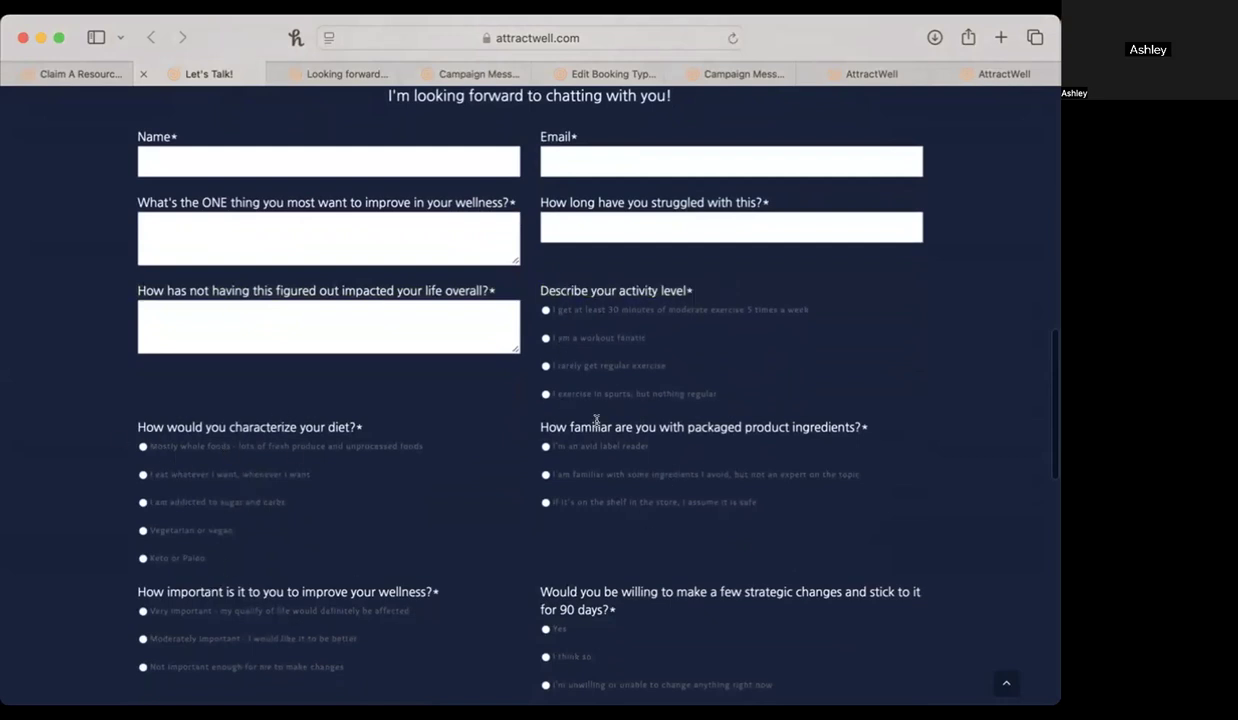
pyautogui.scroll(-3, 590, 440)
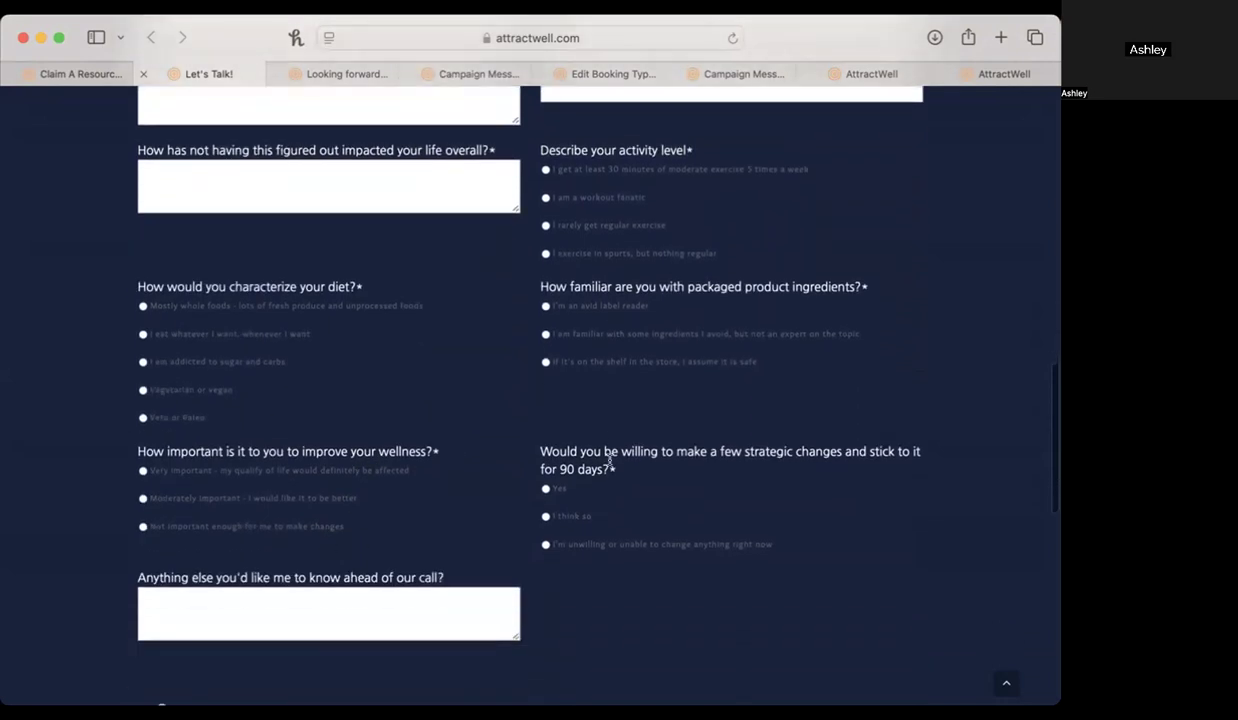
pyautogui.scroll(-3, 588, 545)
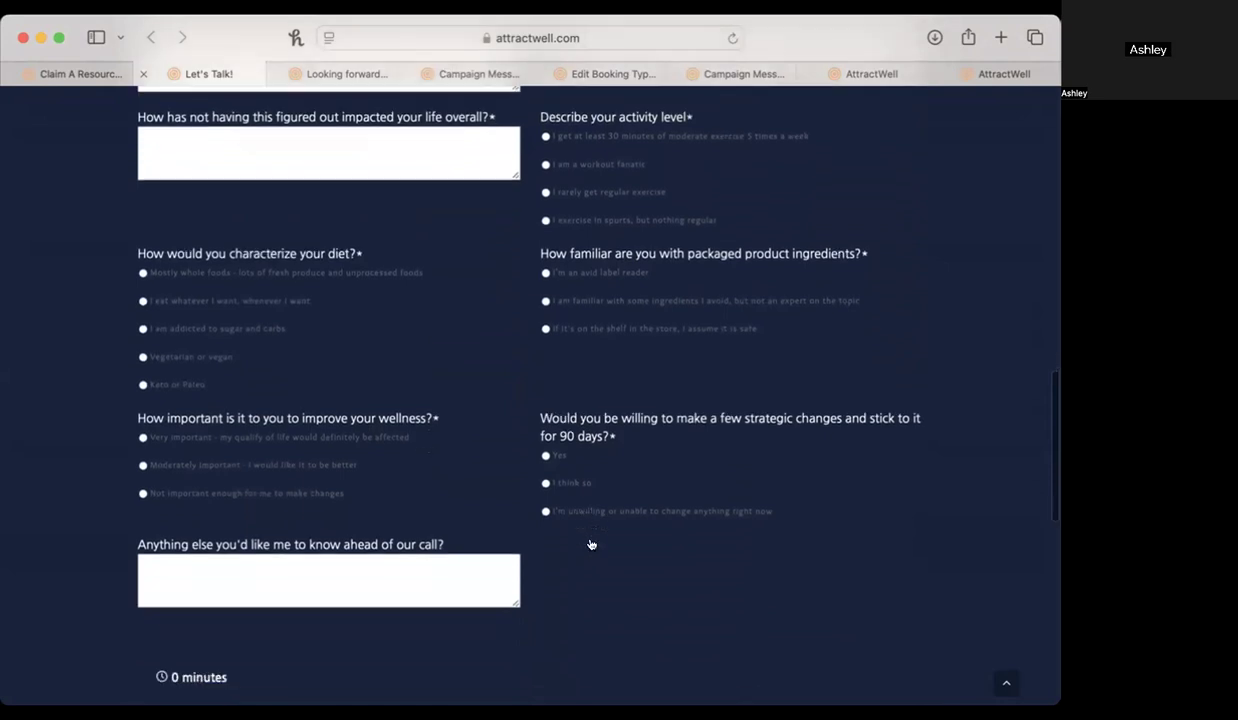
pyautogui.click(218, 438)
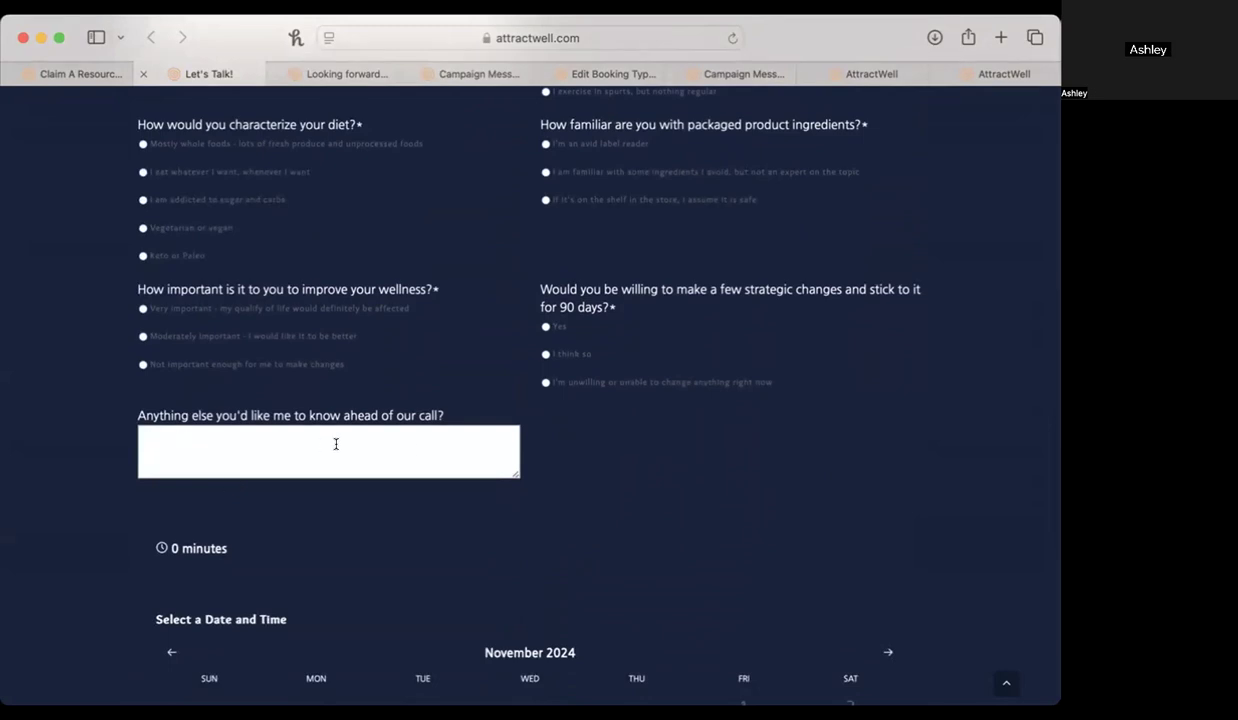
pyautogui.scroll(10, 334, 442)
pyautogui.scroll(-4, 968, 383)
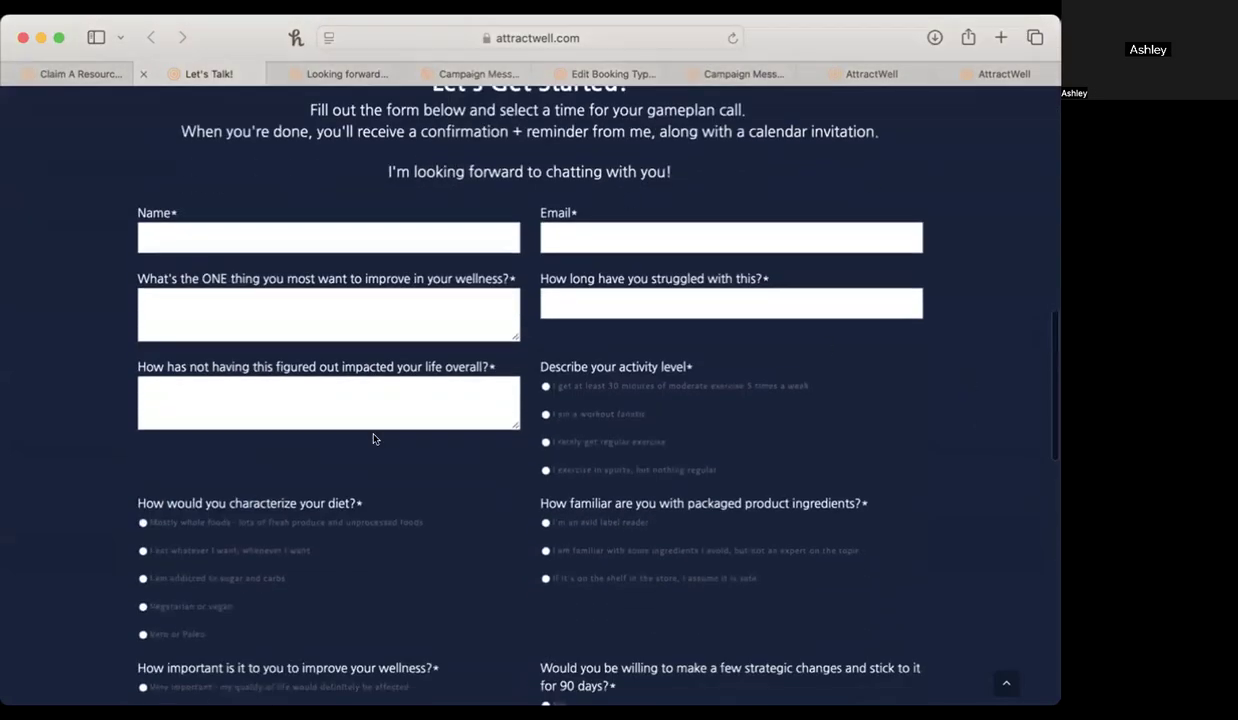
pyautogui.scroll(2, 834, 373)
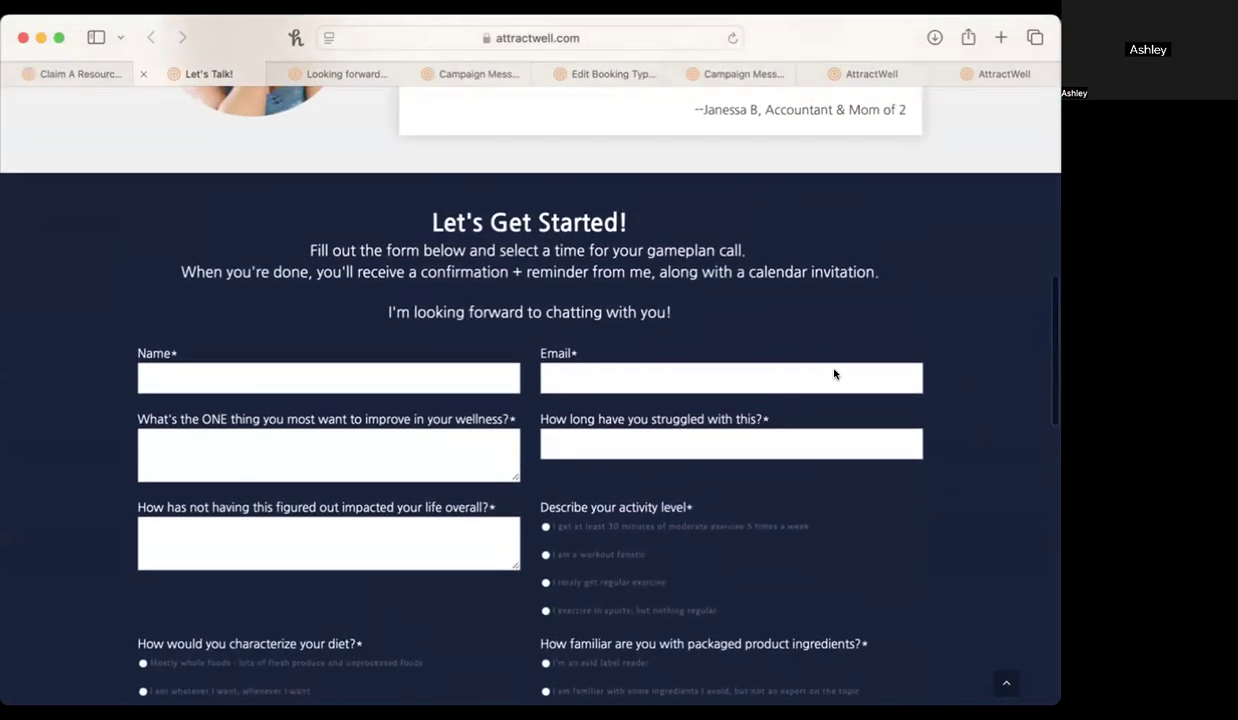
# Review the landing page's date and time calendar, Schedule My Session option and the coach's About section.
pyautogui.scroll(-1, 834, 368)
pyautogui.scroll(-12, 834, 368)
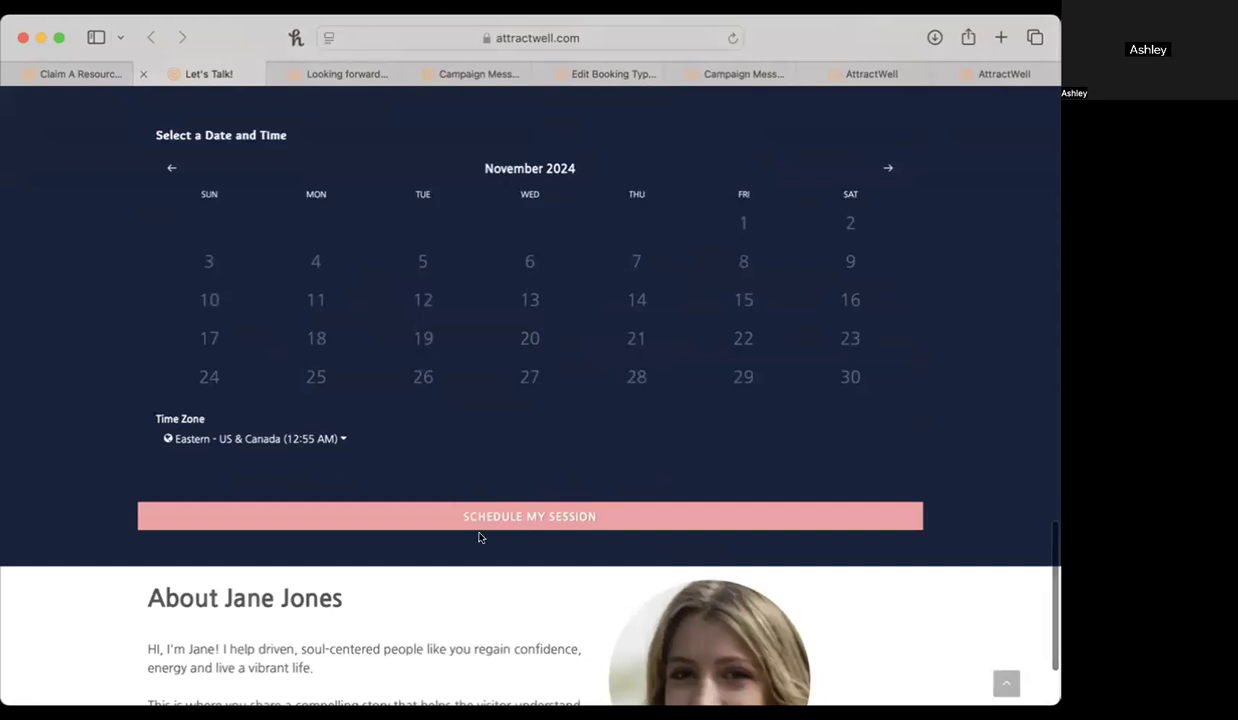
pyautogui.scroll(12, 674, 515)
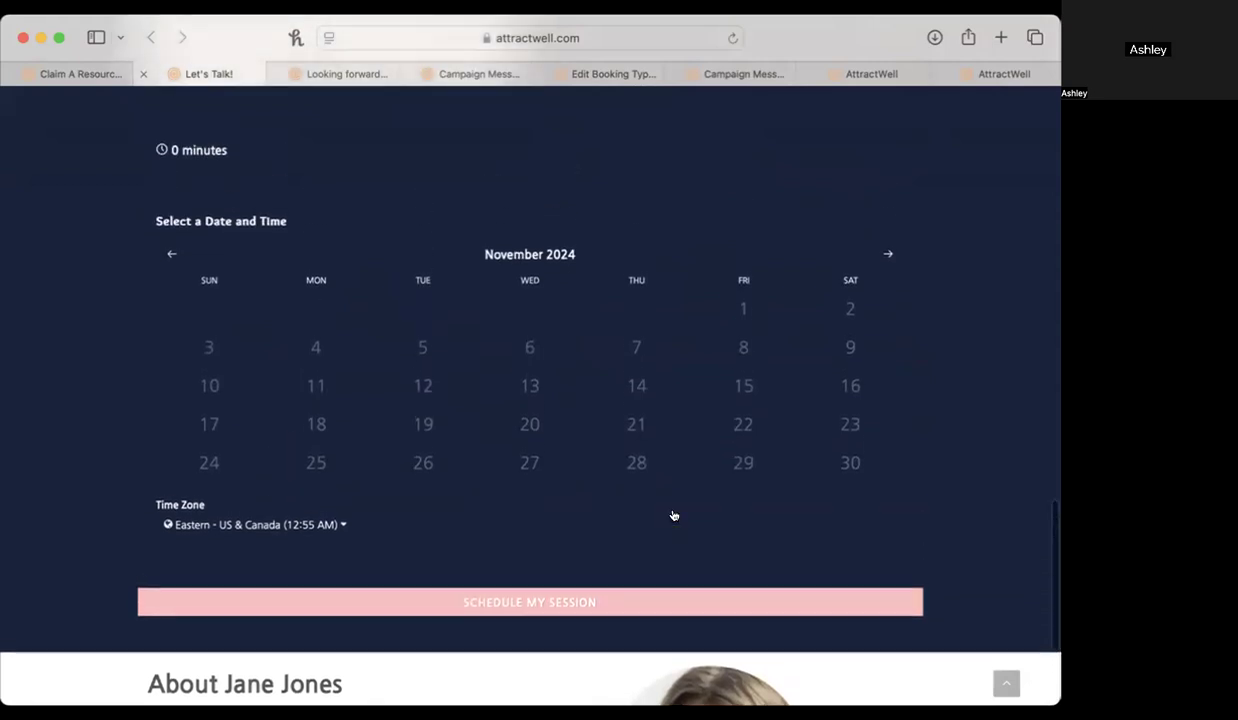
pyautogui.scroll(-5, 674, 505)
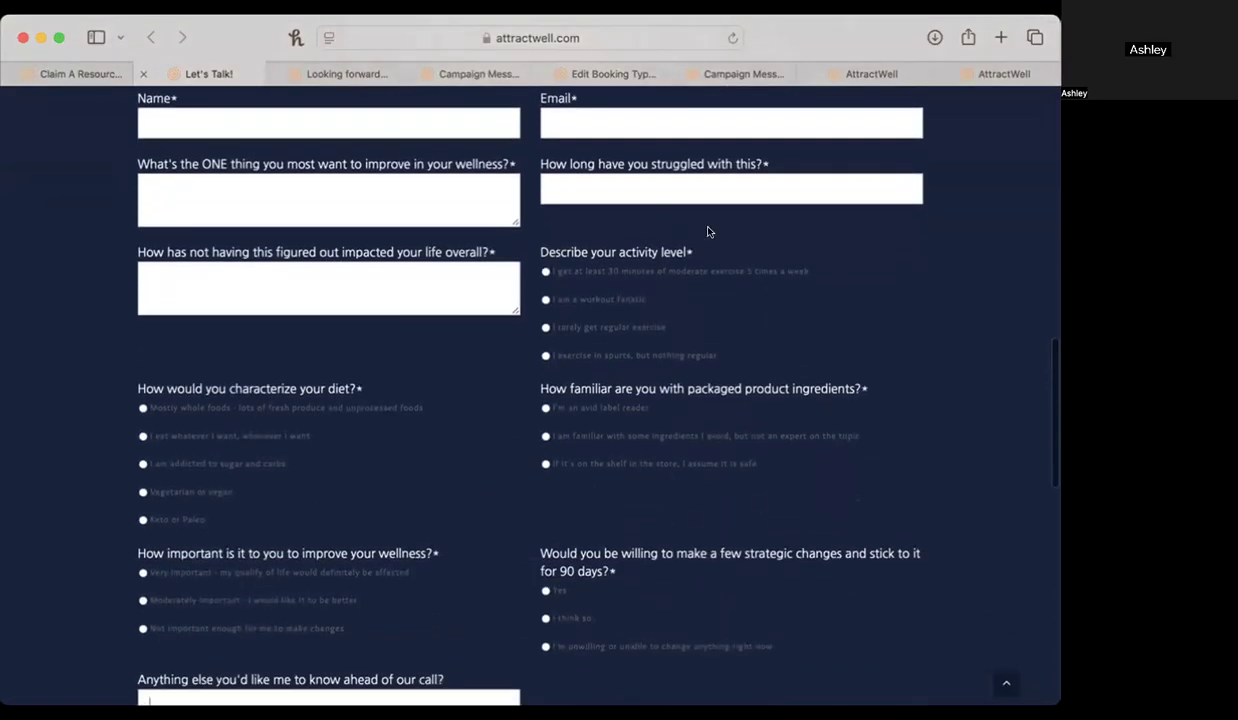
pyautogui.scroll(-12, 663, 419)
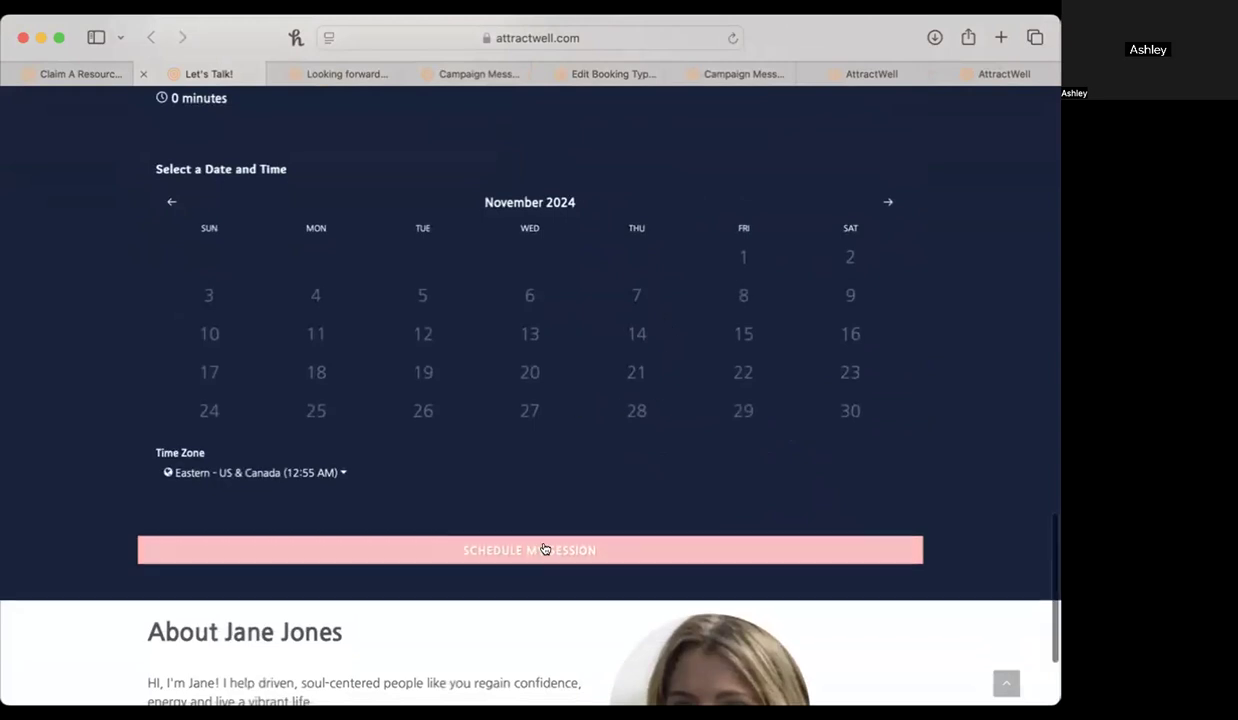
pyautogui.scroll(-3, 544, 549)
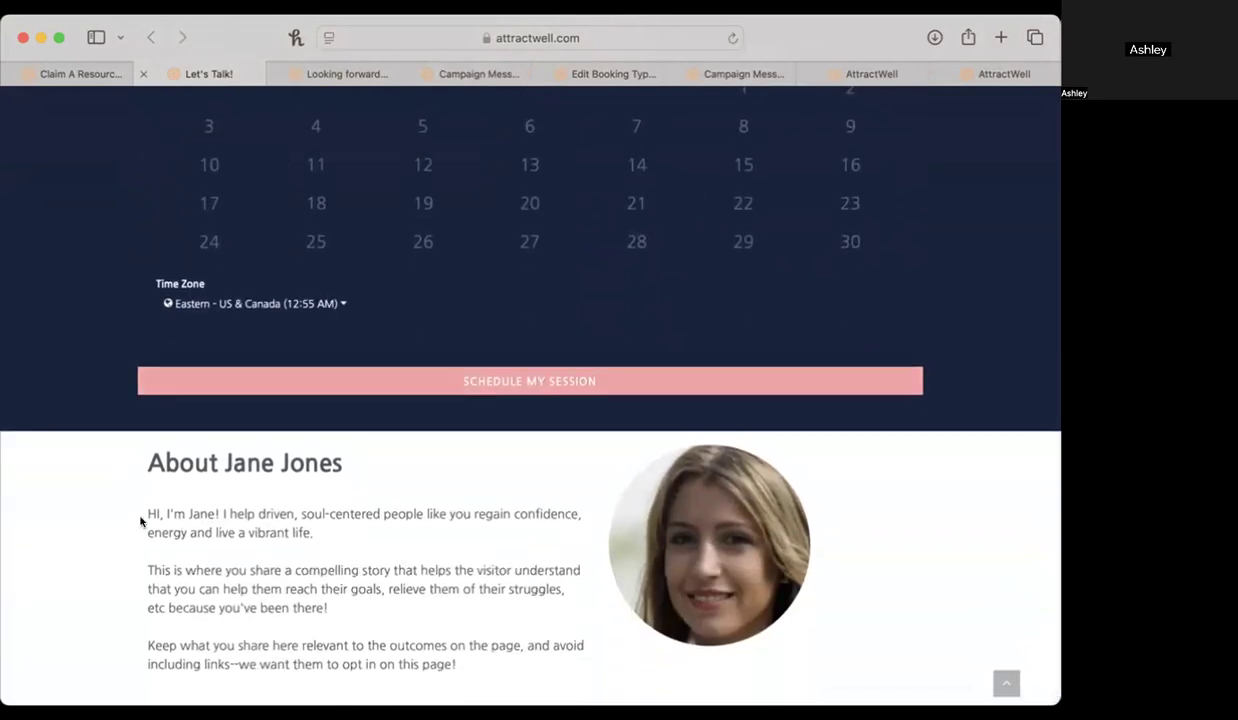
pyautogui.moveTo(123, 570)
pyautogui.mouseDown()
pyautogui.moveTo(434, 665)
pyautogui.moveTo(130, 570)
pyautogui.moveTo(139, 564)
pyautogui.mouseUp()
pyautogui.click(246, 637)
pyautogui.scroll(15, 247, 636)
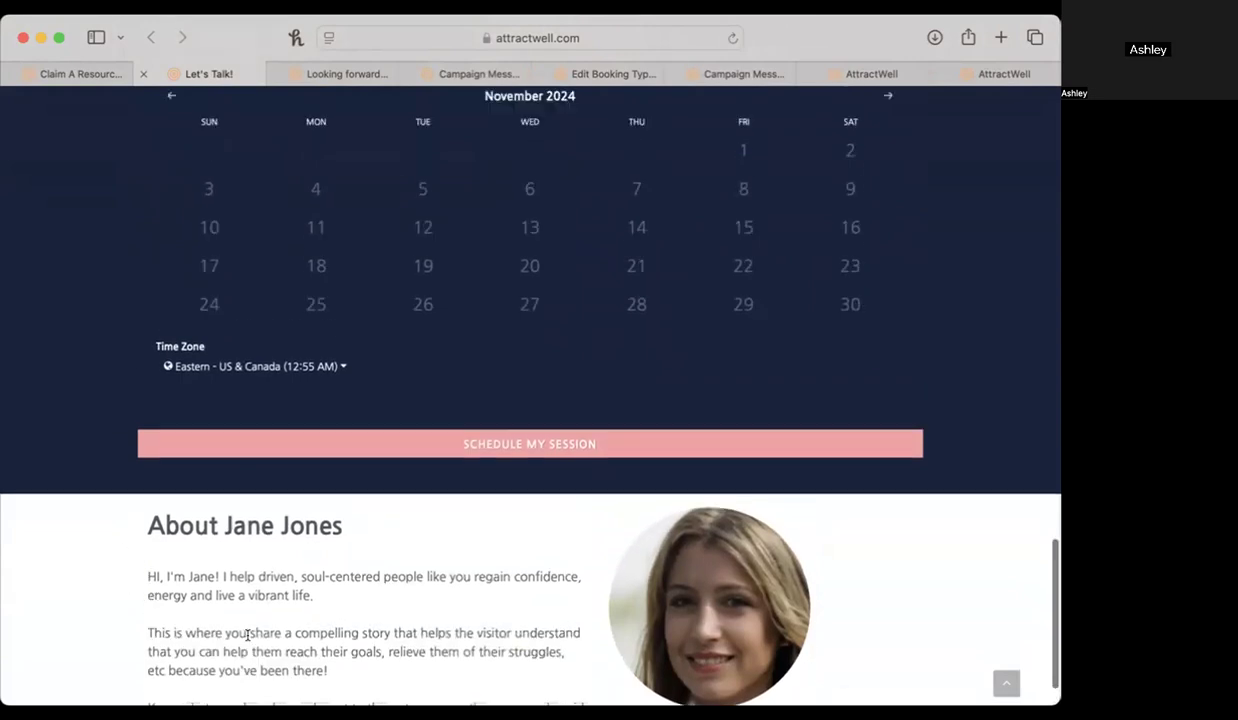
# Test the landing page's Let's Do This! link and compare the page with the open See You Soon! confirmation page.
pyautogui.scroll(15, 247, 636)
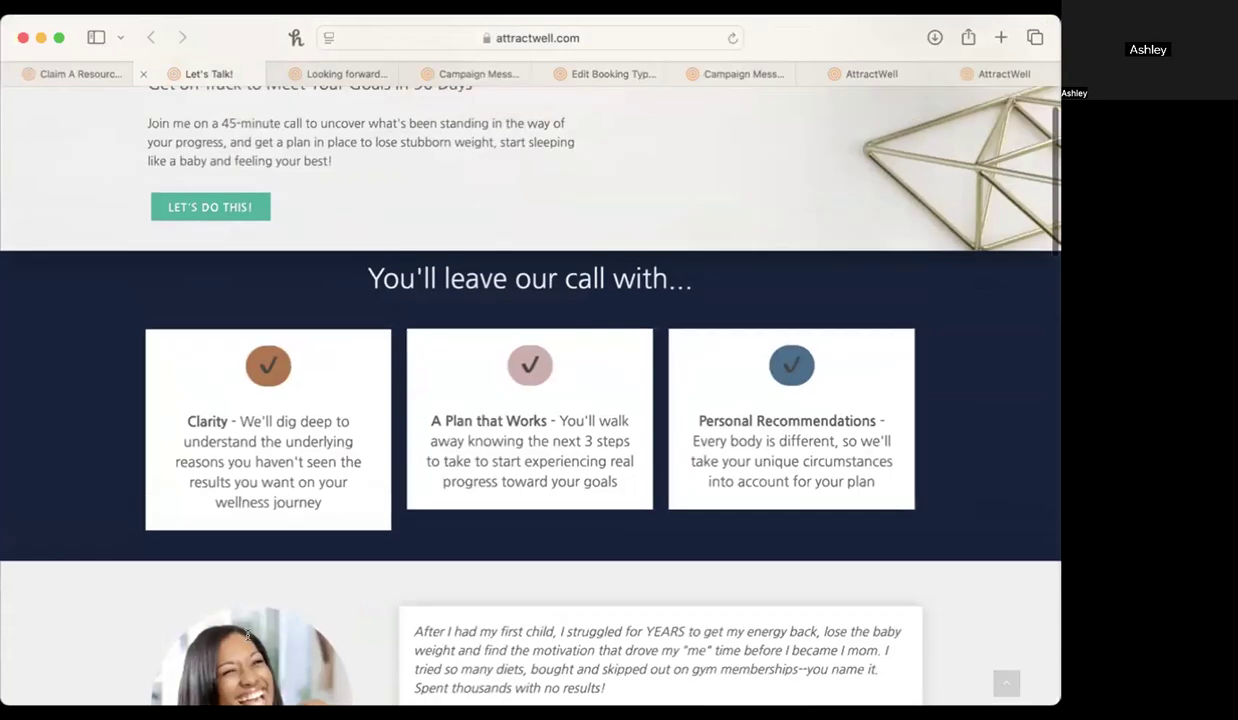
pyautogui.click(243, 284)
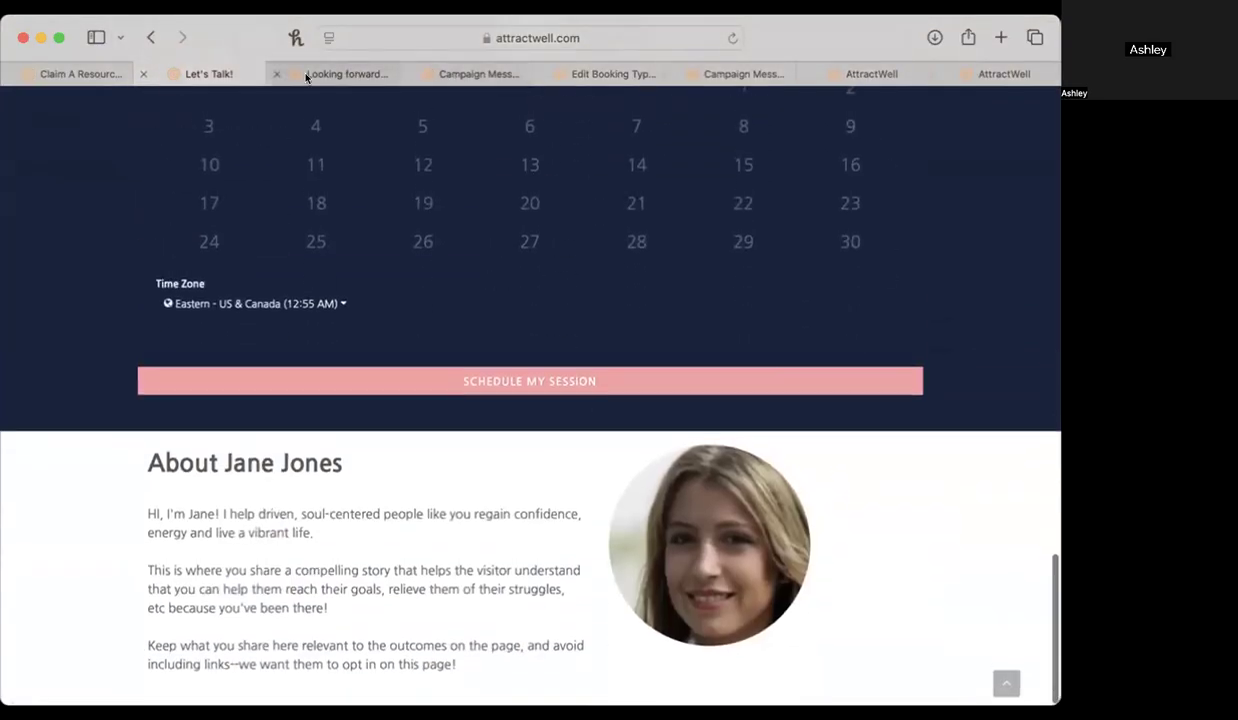
pyautogui.click(345, 73)
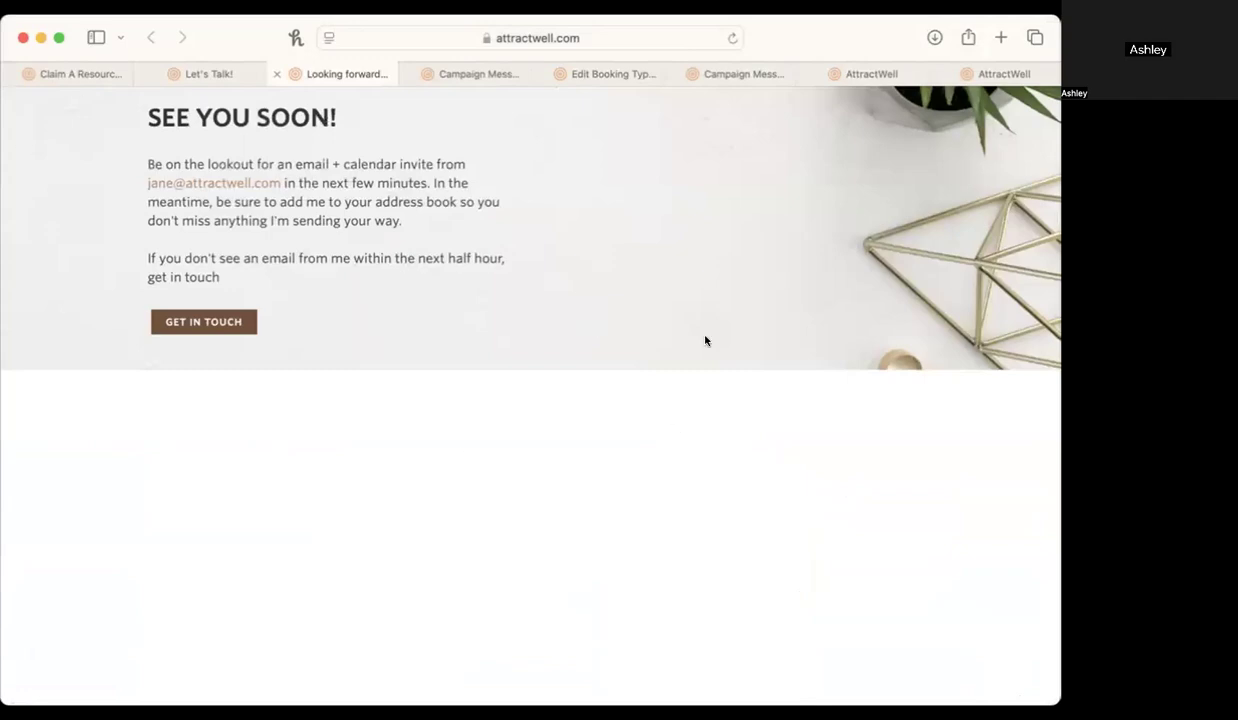
pyautogui.click(195, 76)
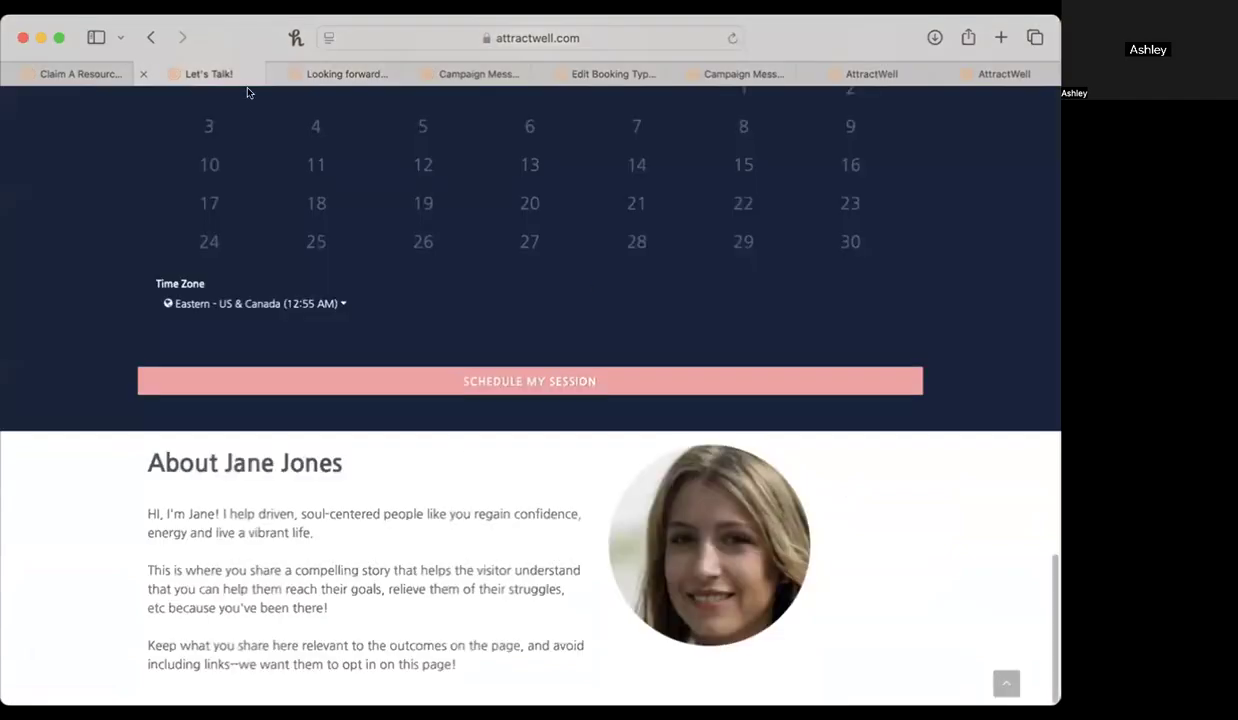
pyautogui.scroll(15, 763, 354)
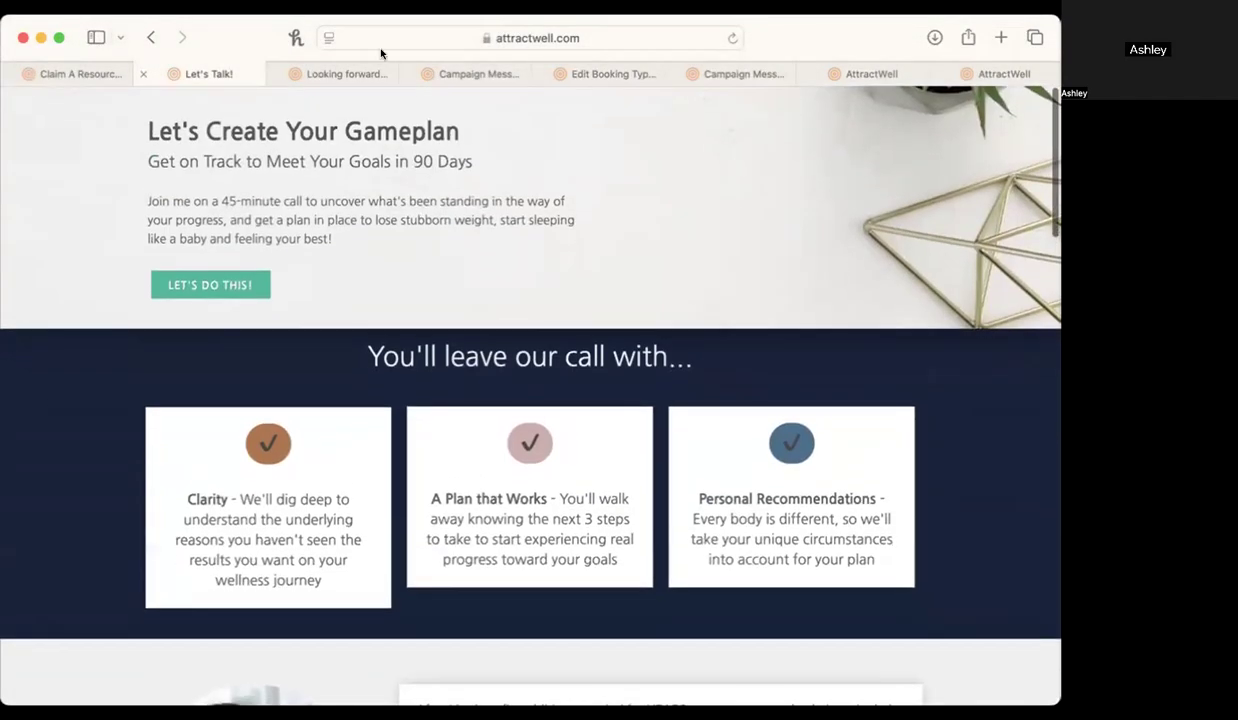
pyautogui.click(367, 75)
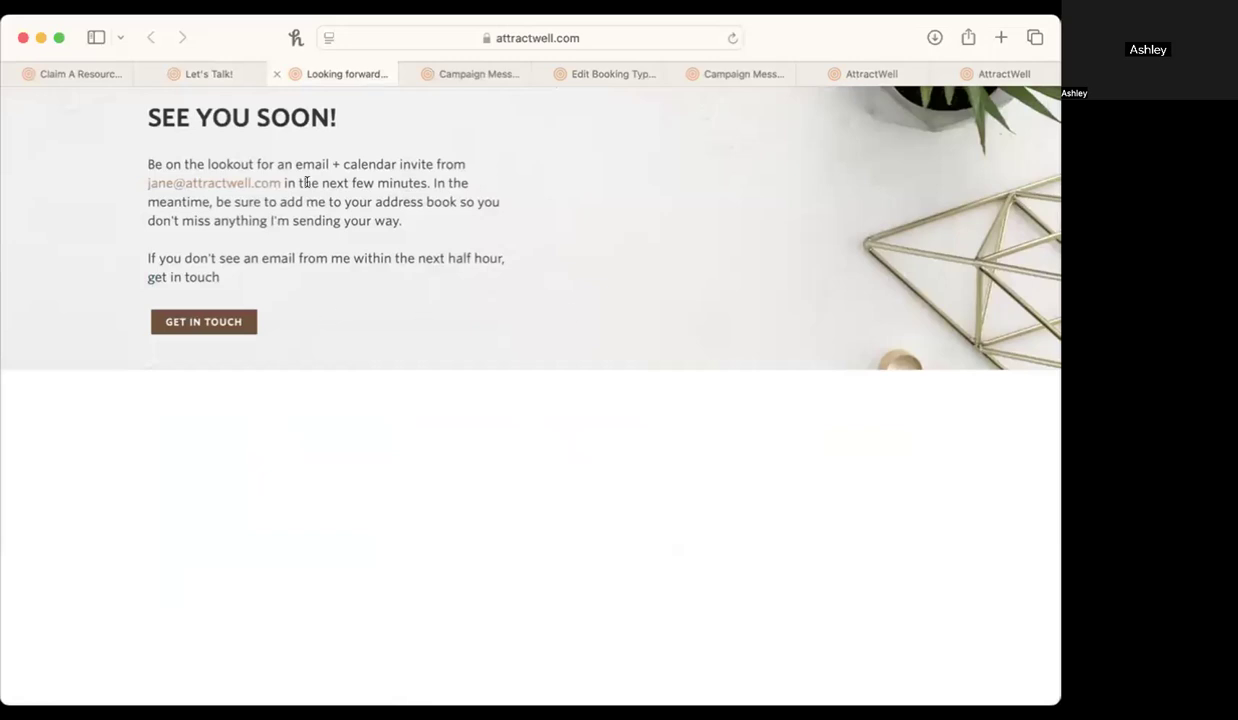
# Return to the landing page and highlight the Let's Get Started! instructions about the form, confirmation, reminder and calendar invitation.
pyautogui.click(194, 73)
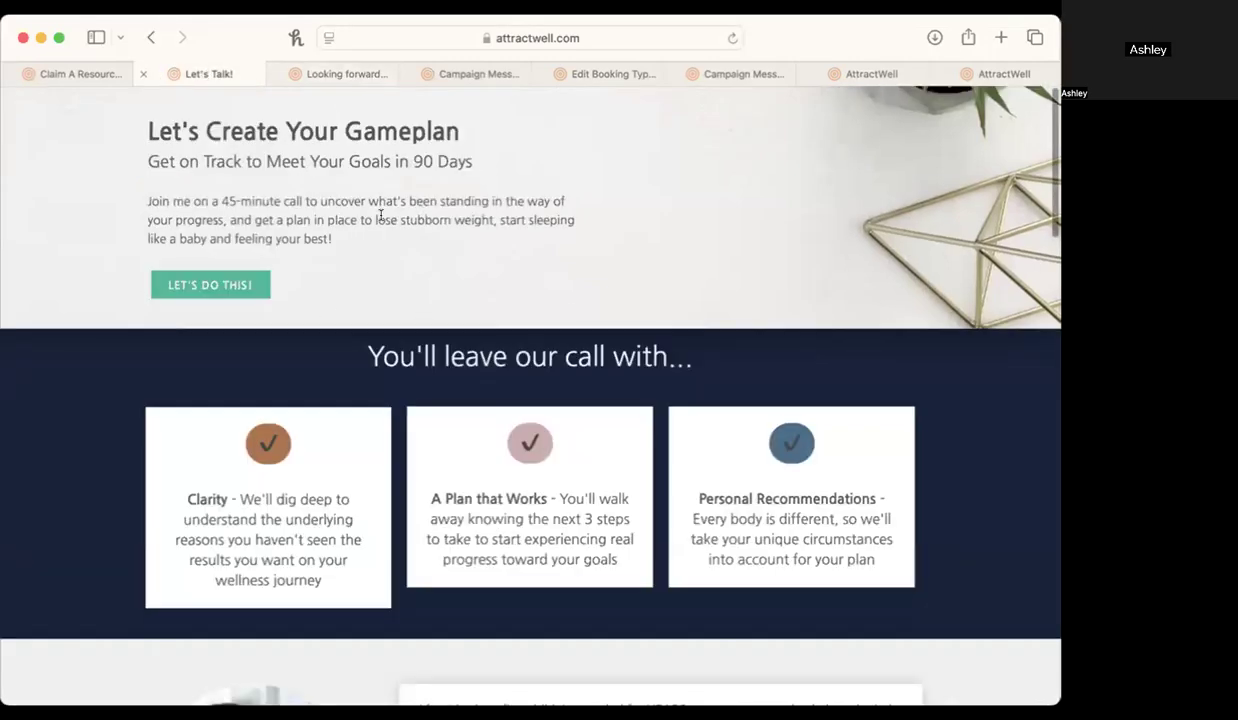
pyautogui.scroll(-5, 541, 351)
pyautogui.scroll(-5, 541, 351)
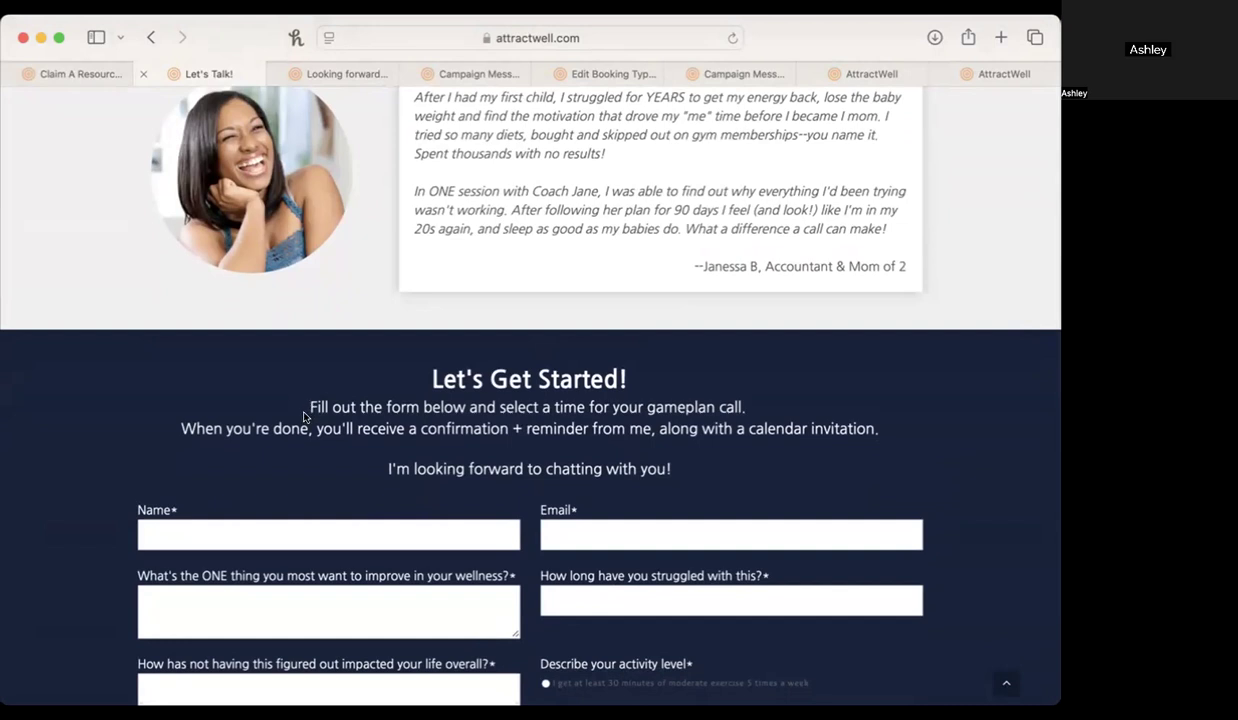
pyautogui.moveTo(308, 397); pyautogui.dragTo(745, 401)
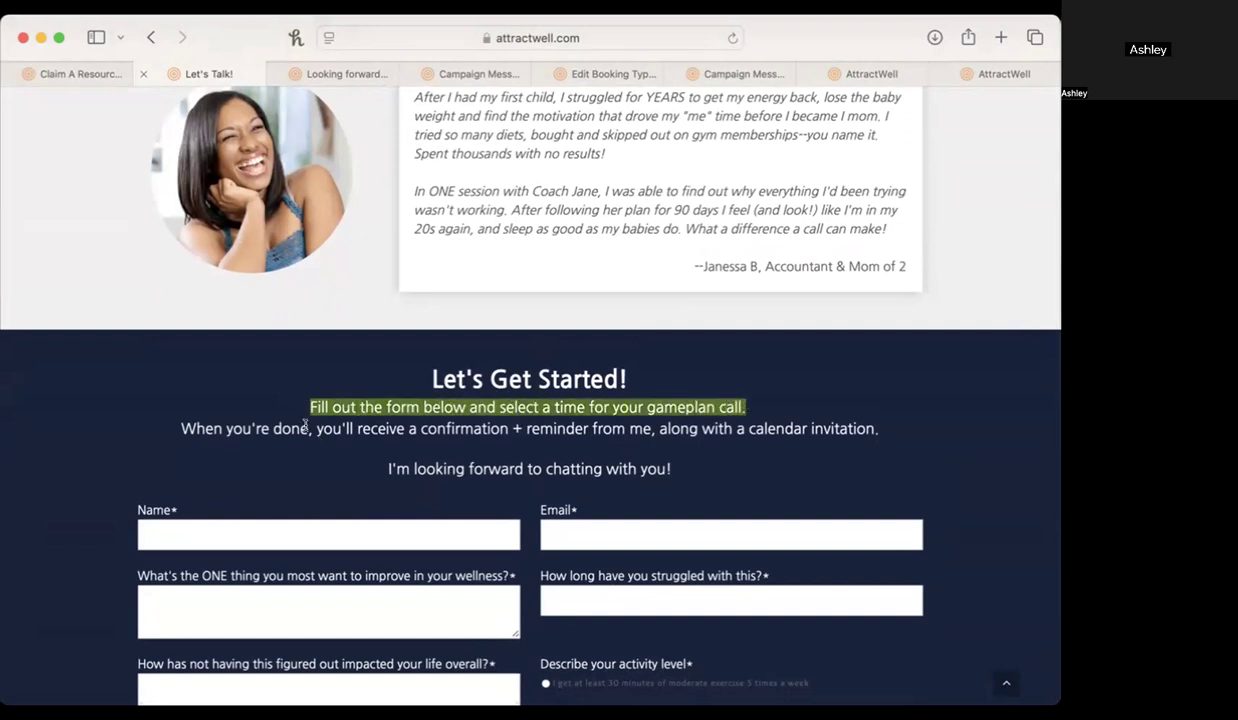
pyautogui.moveTo(180, 428); pyautogui.dragTo(470, 440)
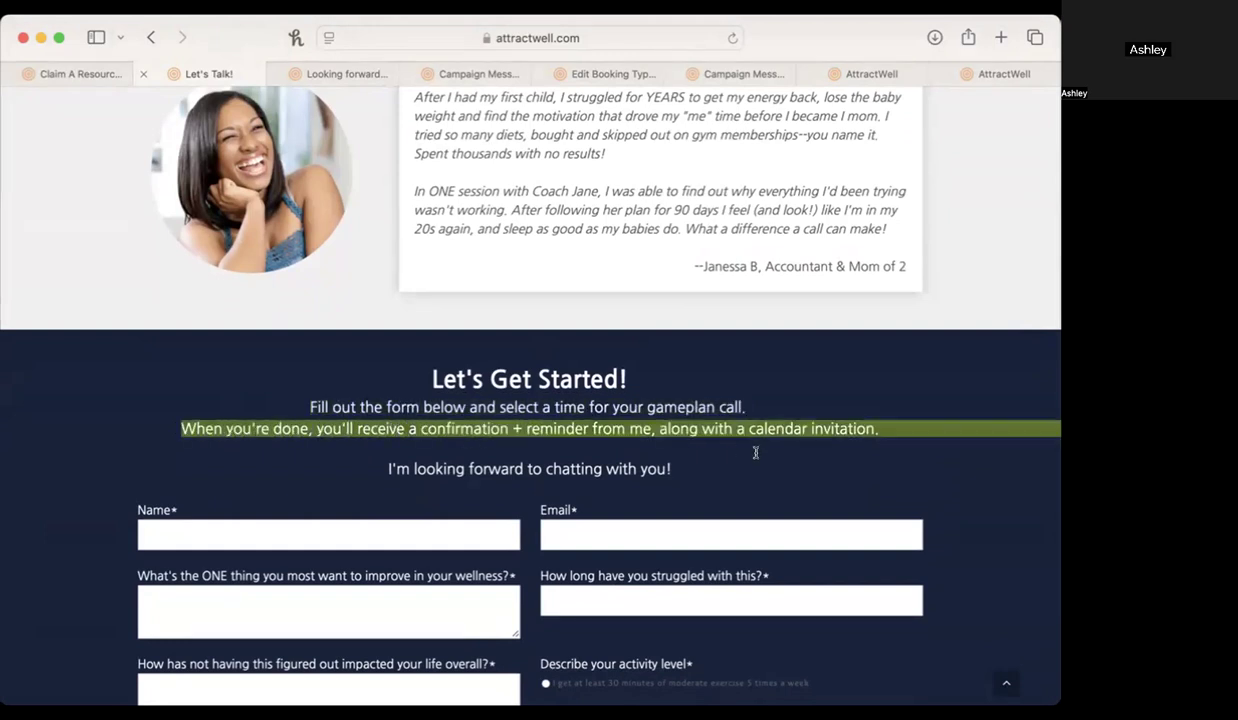
# Highlight the landing page's confirmation and closing lines, and the email and calendar invite text on the See You Soon! page.
pyautogui.moveTo(764, 440); pyautogui.dragTo(893, 428)
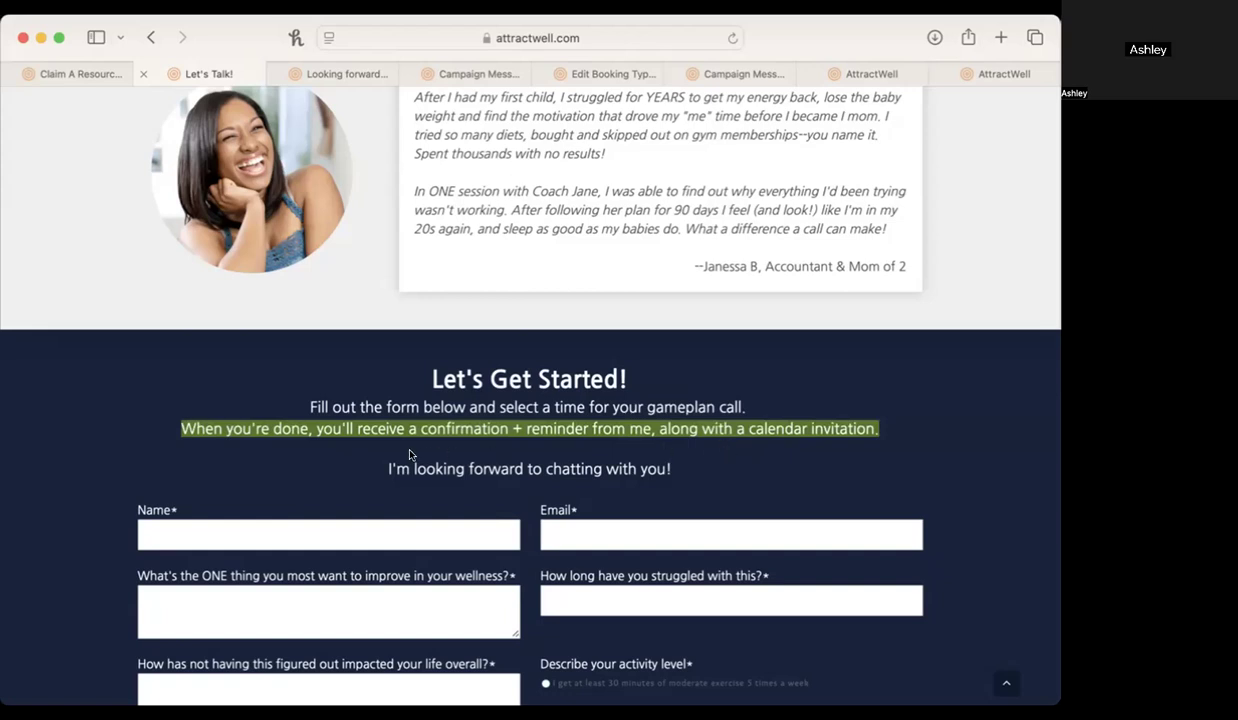
pyautogui.tripleClick(389, 478)
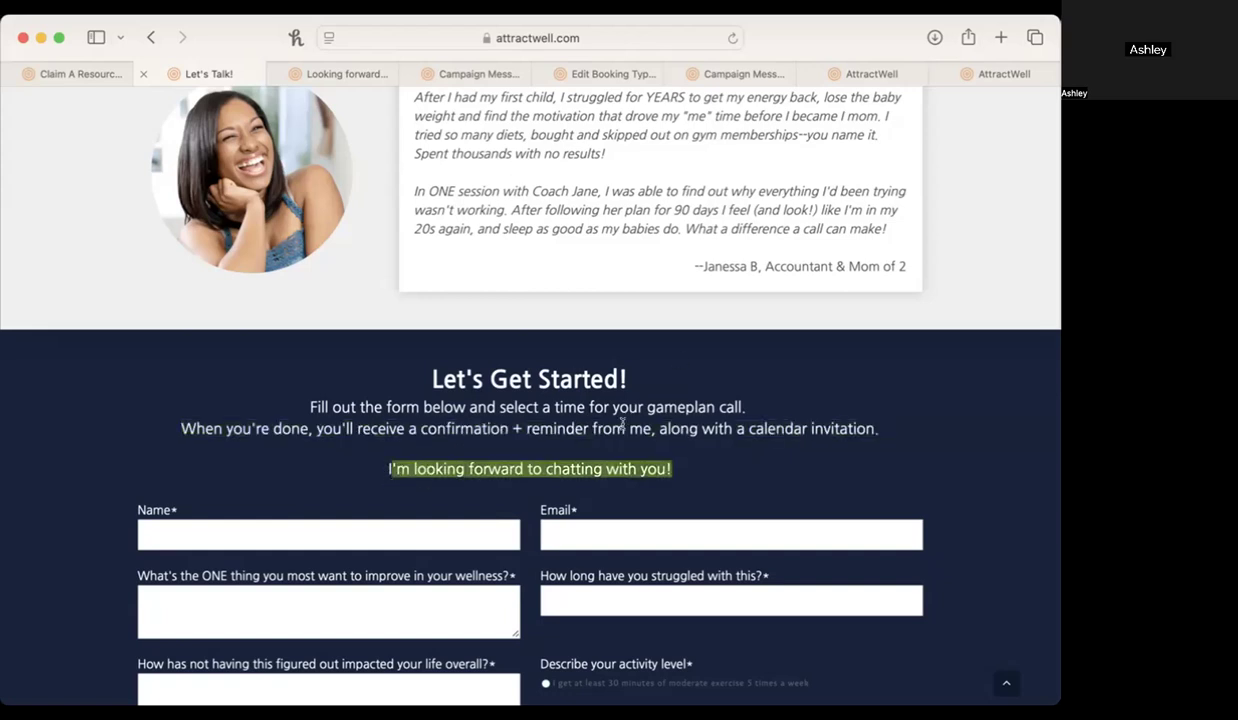
pyautogui.click(345, 74)
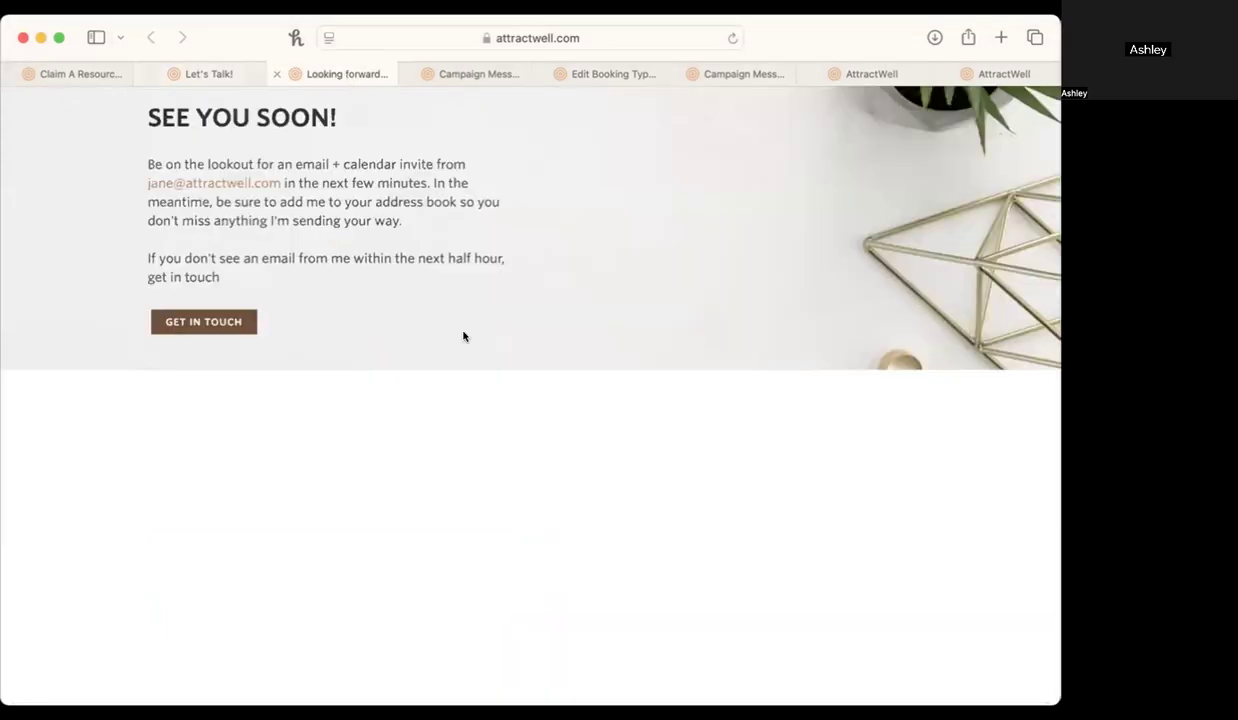
pyautogui.moveTo(133, 163); pyautogui.dragTo(482, 170)
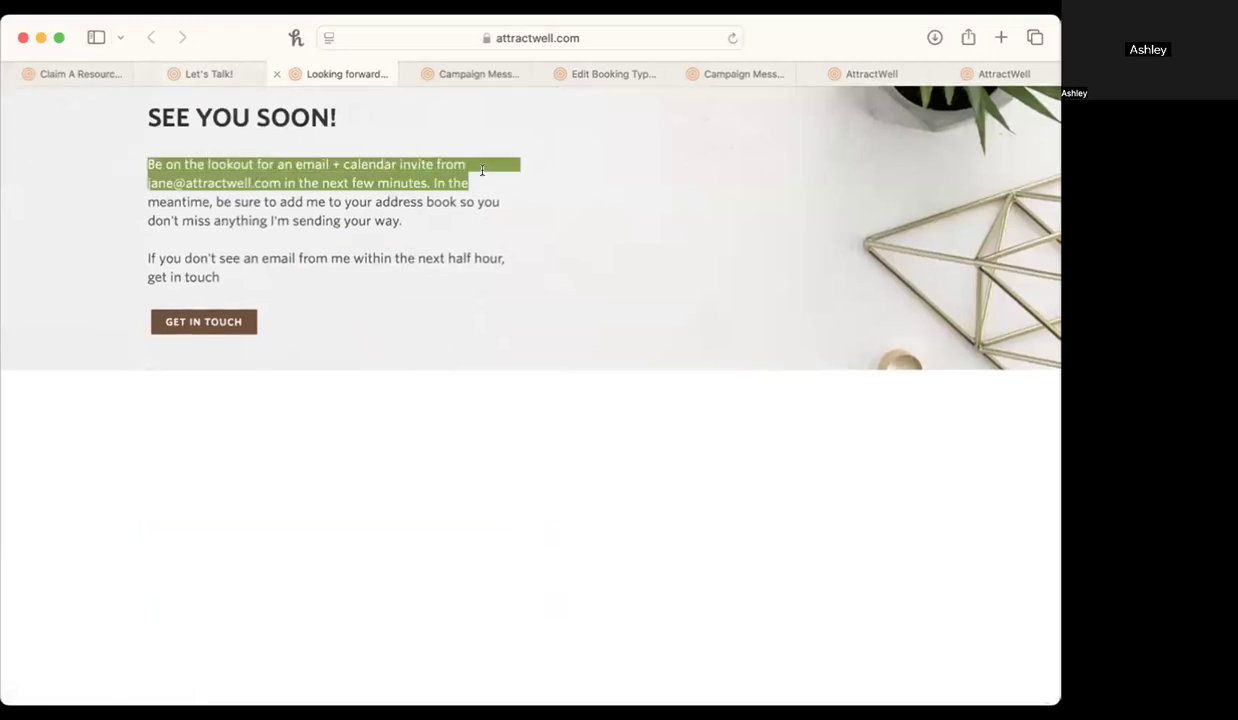
pyautogui.moveTo(428, 214); pyautogui.dragTo(282, 257)
pyautogui.click(204, 272)
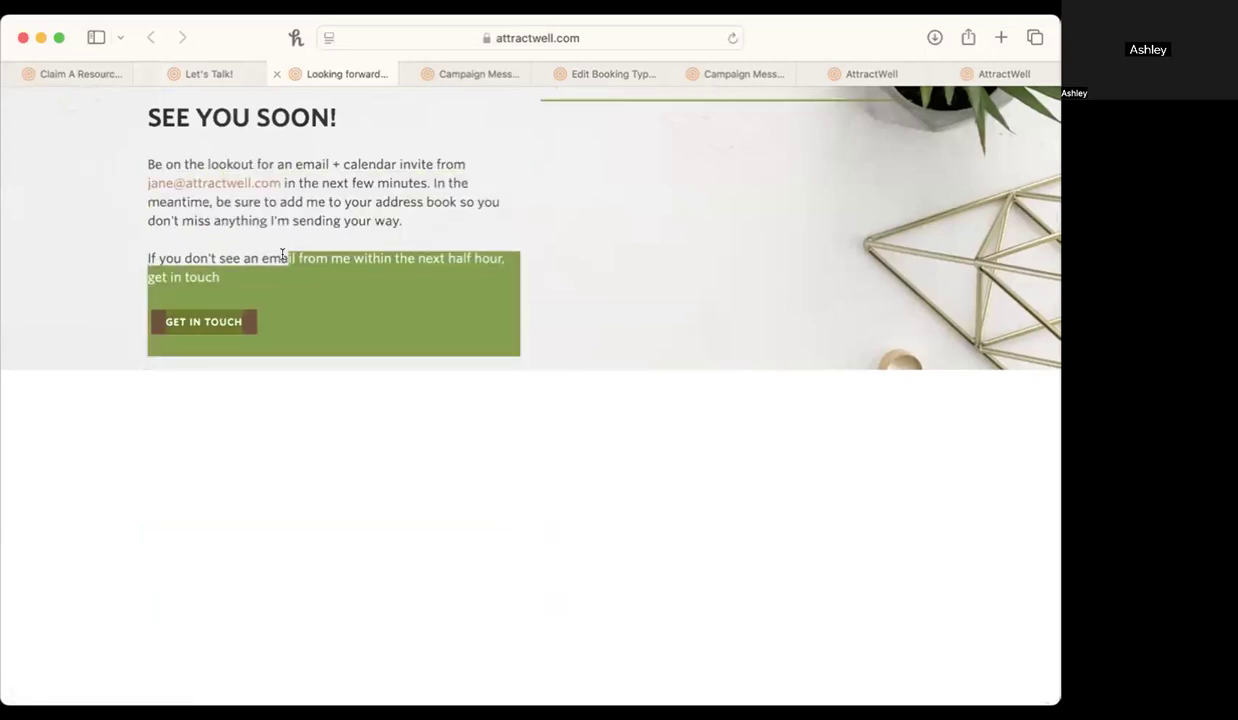
pyautogui.click(282, 257)
# Open the contact form behind the See You Soon! page's Get in Touch link, then close it unsent.
pyautogui.click(212, 323)
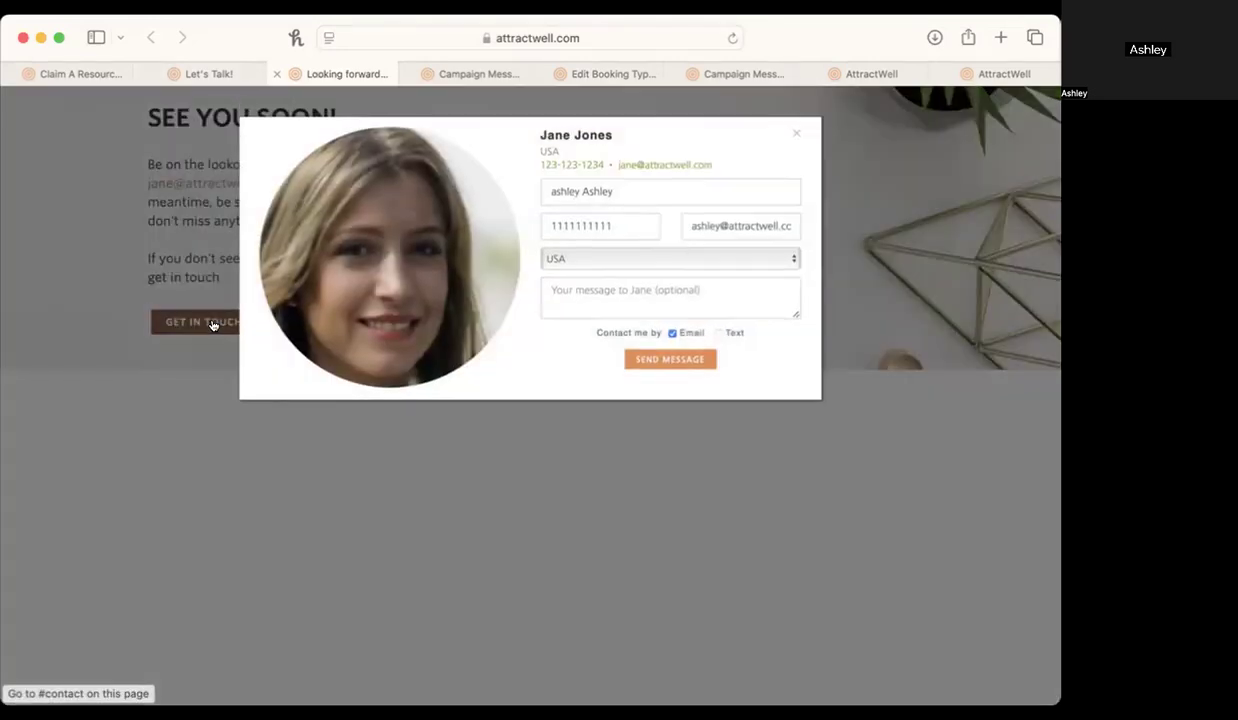
pyautogui.click(613, 510)
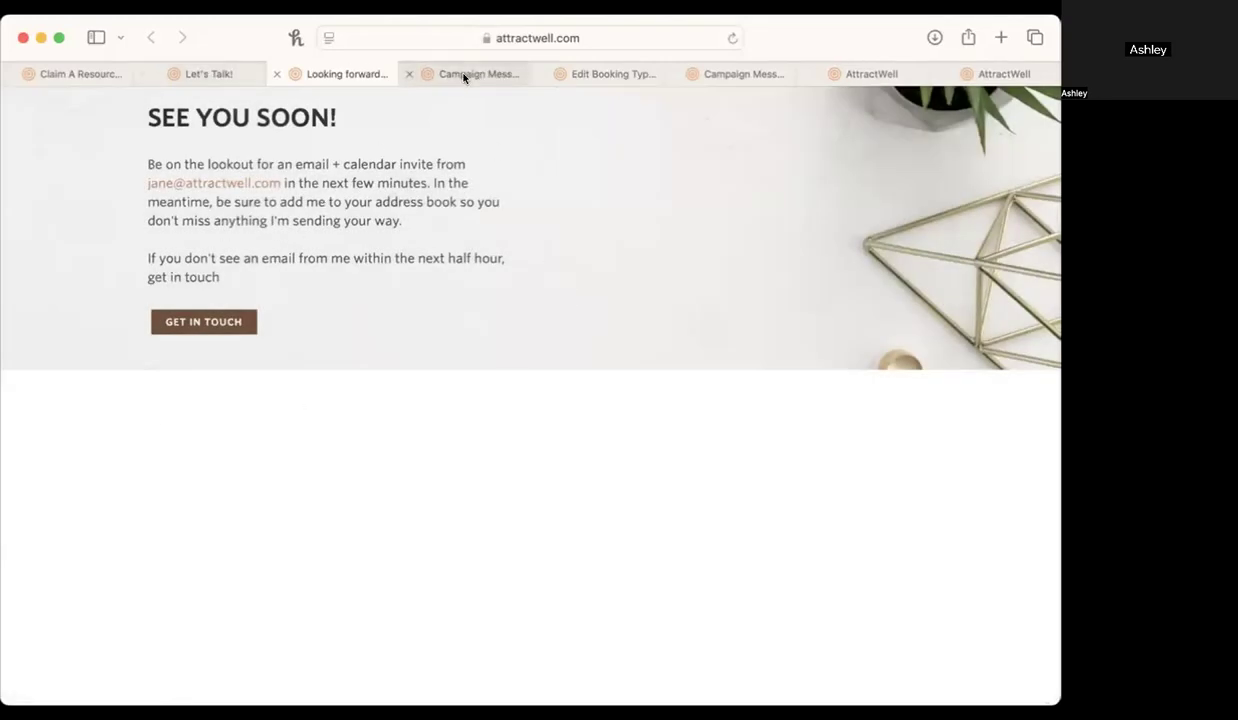
pyautogui.moveTo(464, 78)
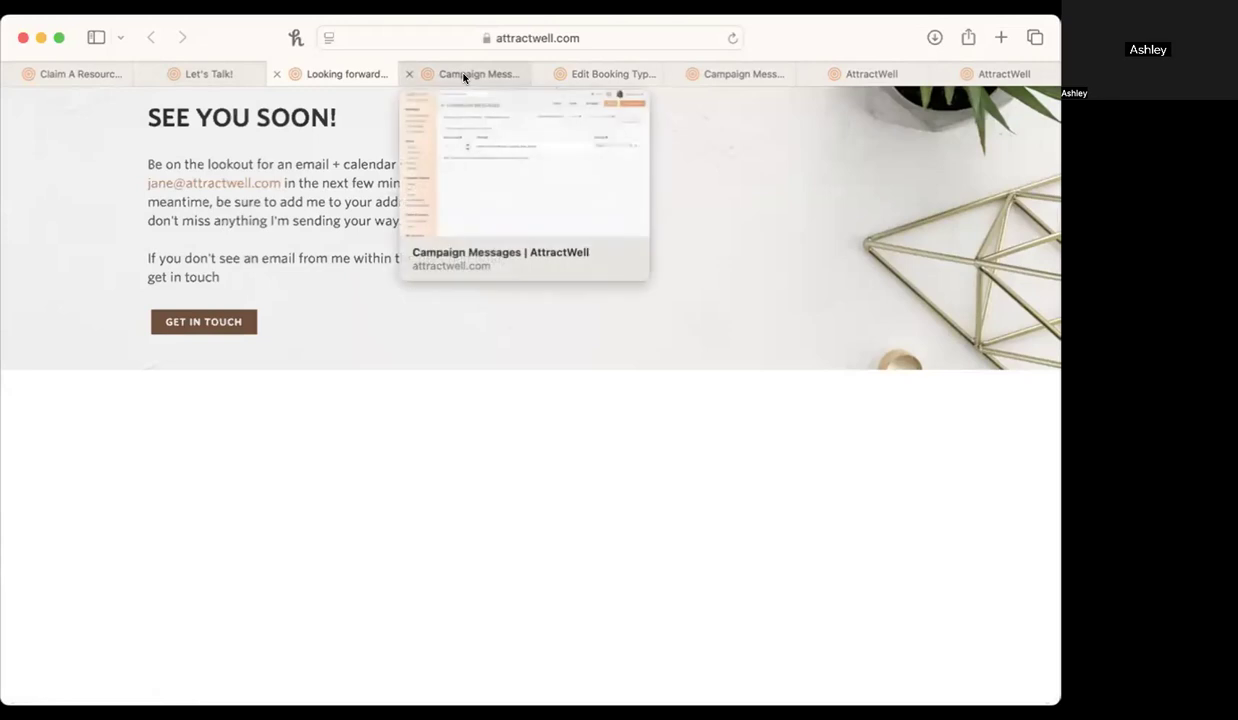
# Return to the Let's Talk! landing page and review its wellness questions and date selection area.
pyautogui.click(205, 74)
pyautogui.scroll(-5, 509, 526)
pyautogui.scroll(-10, 509, 526)
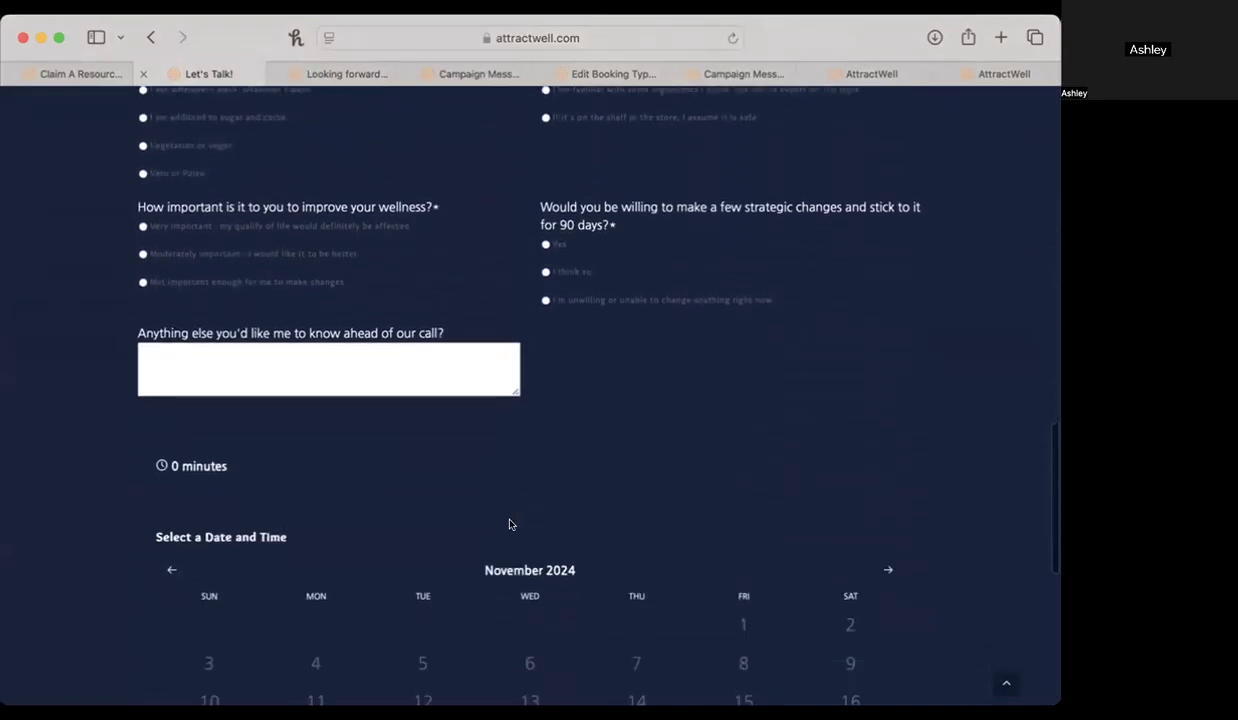
pyautogui.scroll(9, 669, 427)
pyautogui.scroll(3, 669, 427)
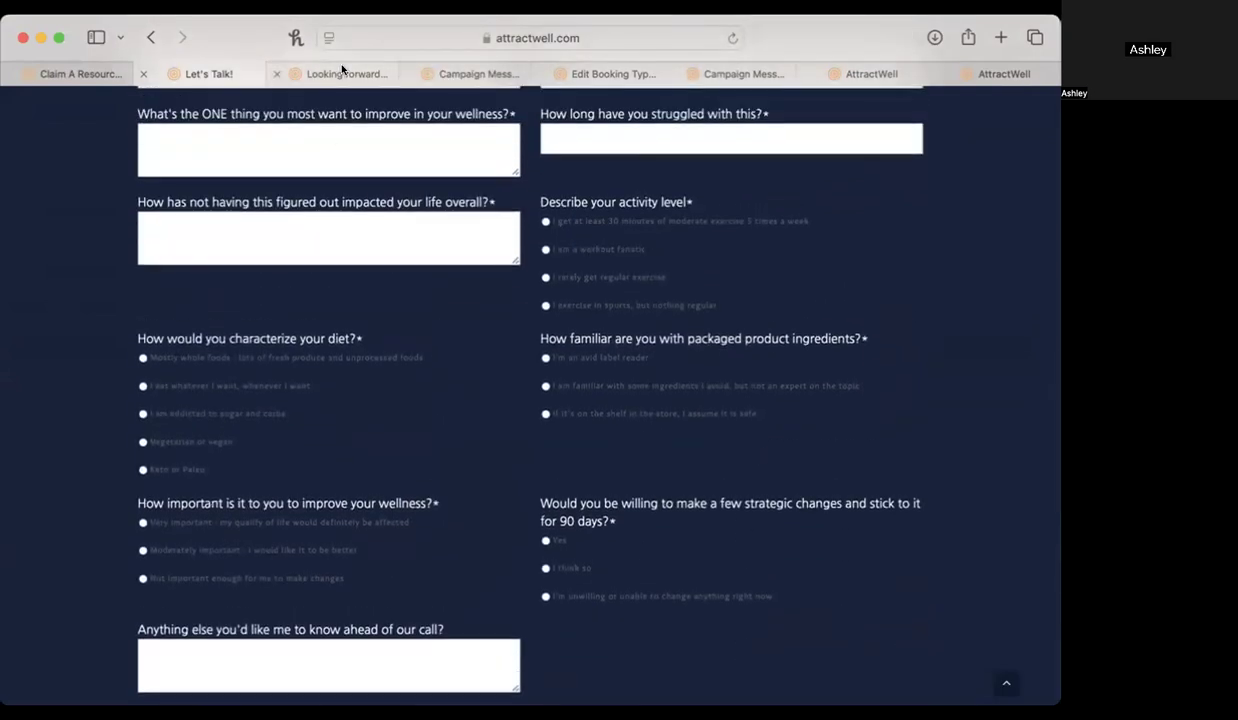
pyautogui.moveTo(342, 70)
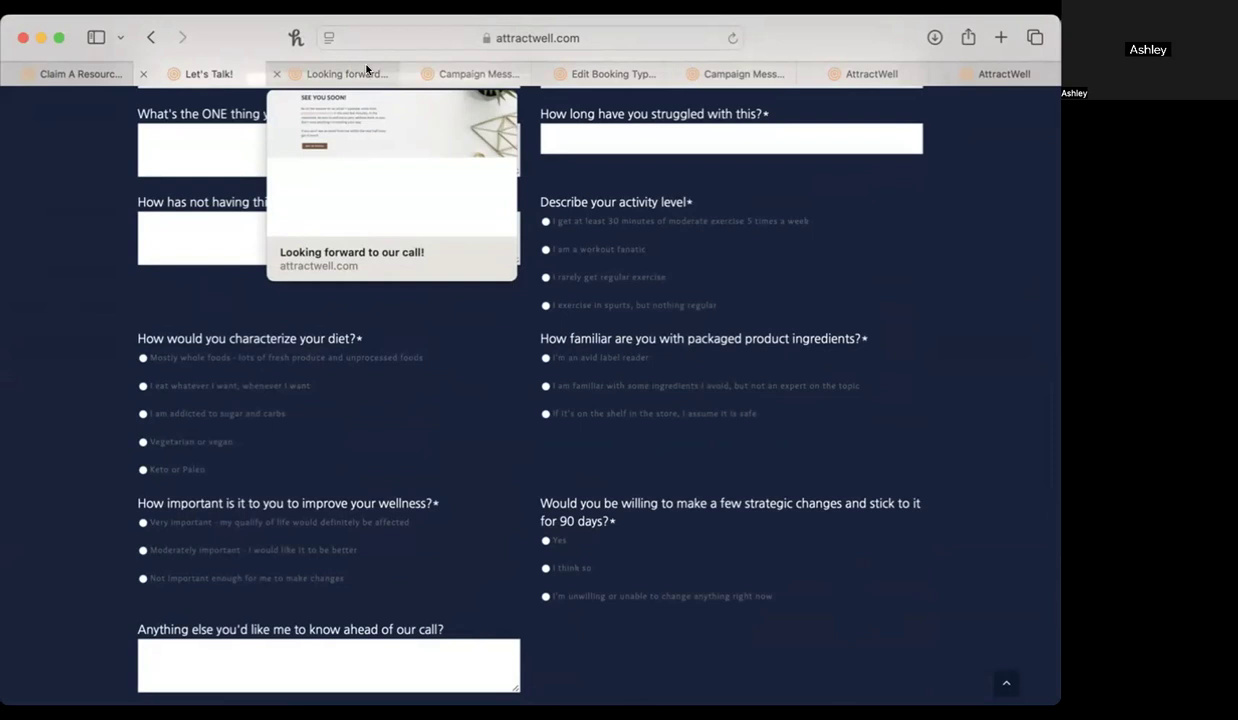
# Open the "Excited to chat with you, [contact_first_name]!" message in the Discovery Call Confirmation - Wellness Business campaign and look over its settings and body.
pyautogui.click(463, 73)
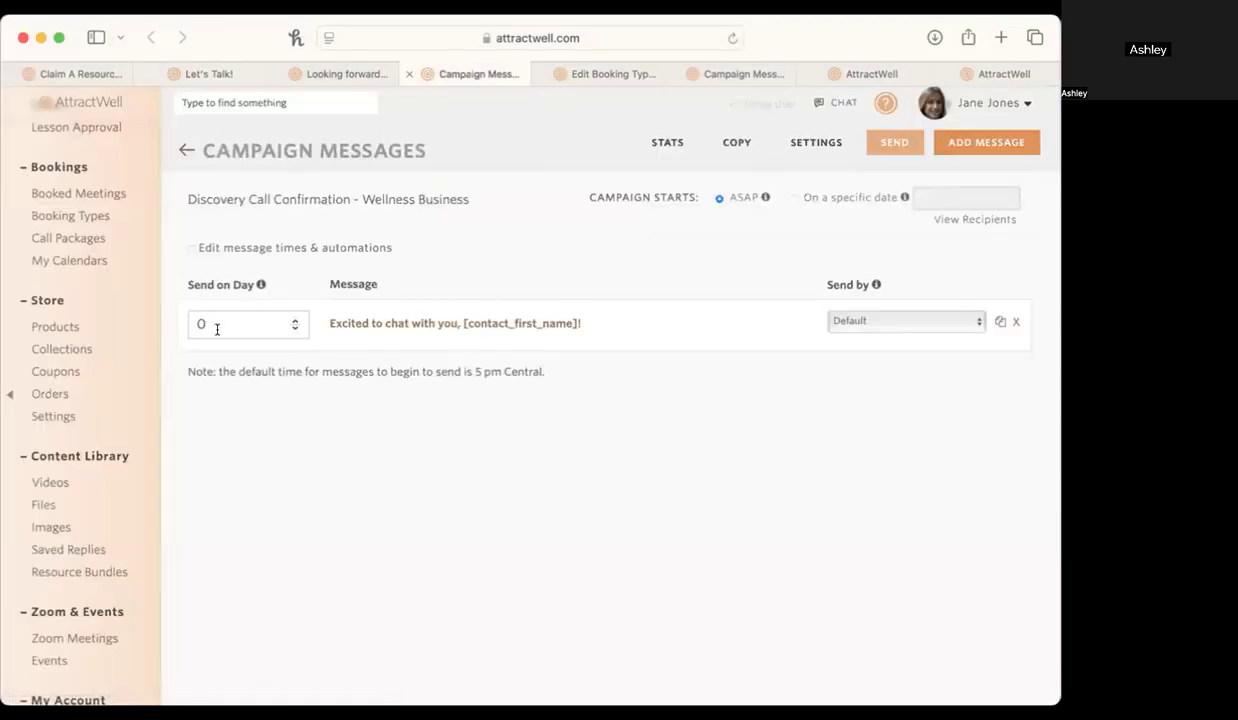
pyautogui.click(420, 326)
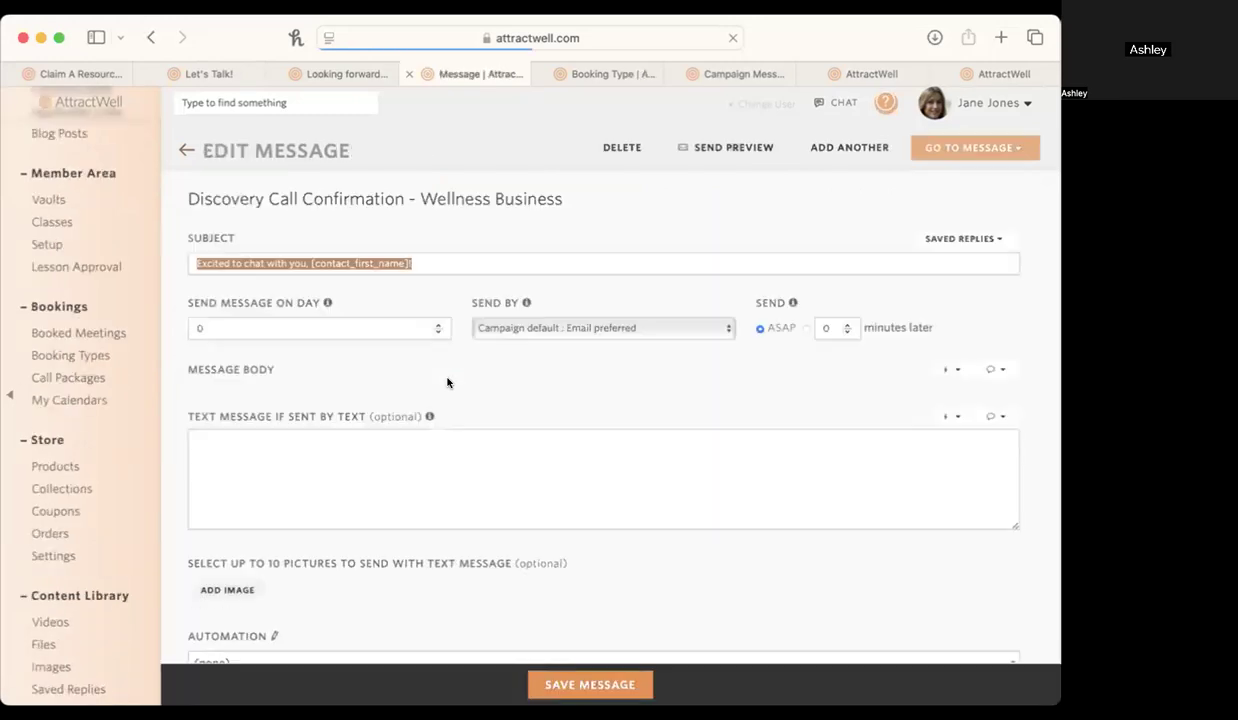
pyautogui.scroll(-2, 524, 535)
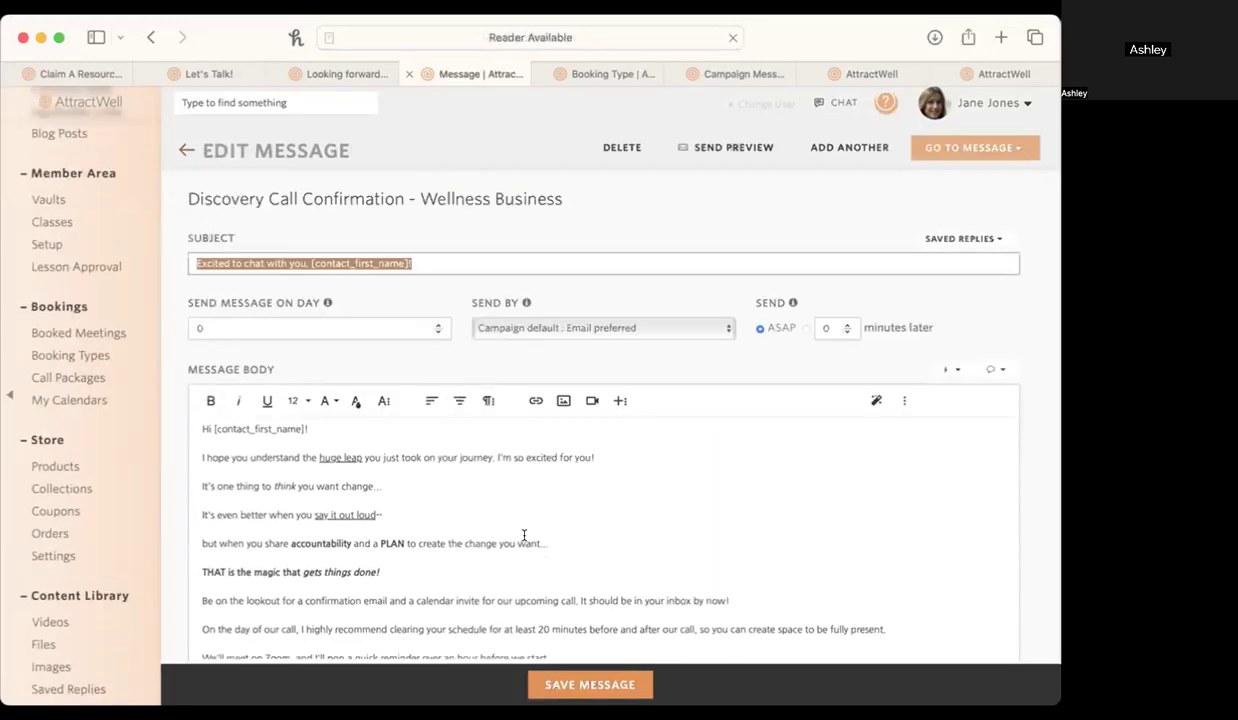
pyautogui.scroll(2, 525, 538)
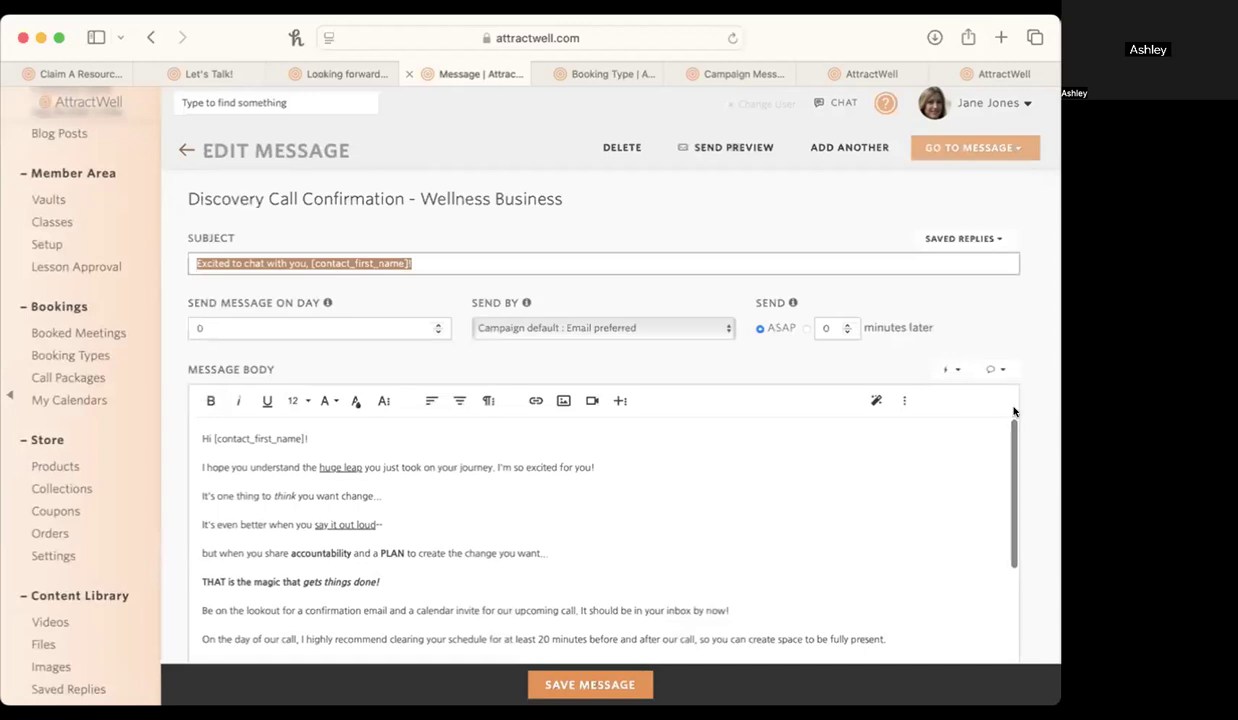
pyautogui.scroll(-2, 1034, 467)
pyautogui.scroll(-1, 1034, 467)
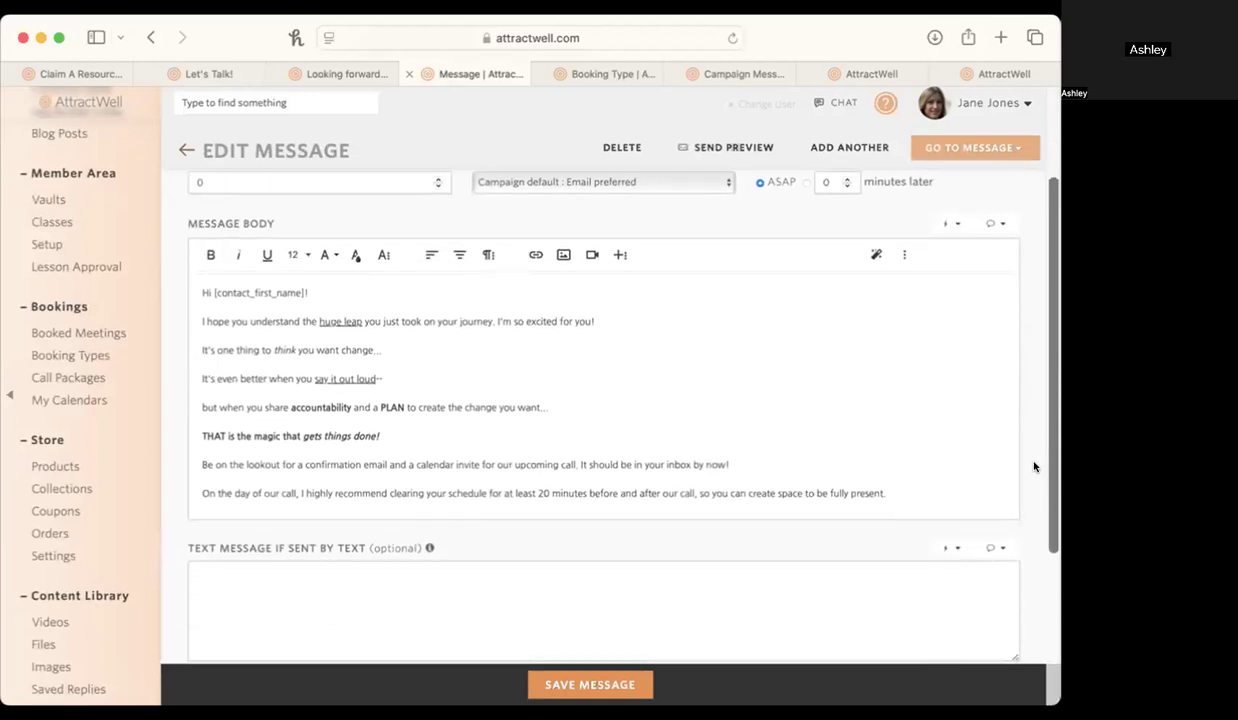
pyautogui.scroll(-1, 970, 470)
pyautogui.scroll(1, 970, 470)
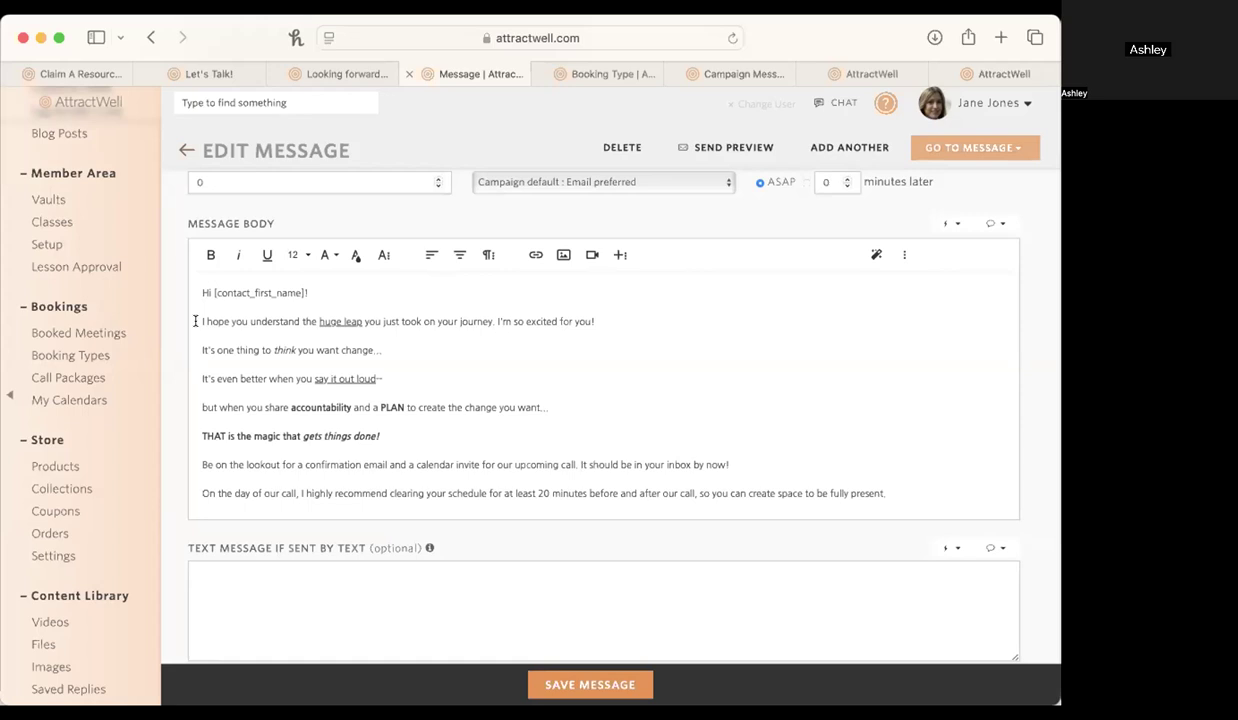
# Read the confirmation message body from the greeting down to the "Talk soon," sign-off.
pyautogui.scroll(5, 204, 287)
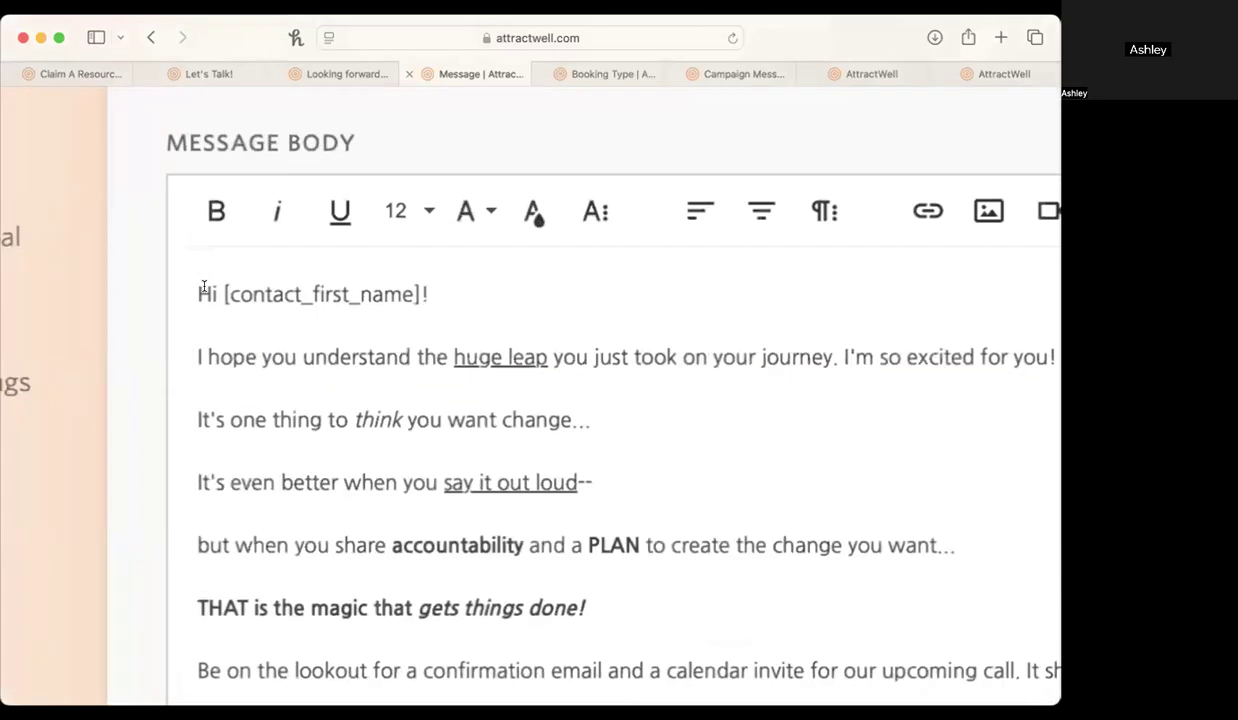
pyautogui.scroll(-5, 204, 287)
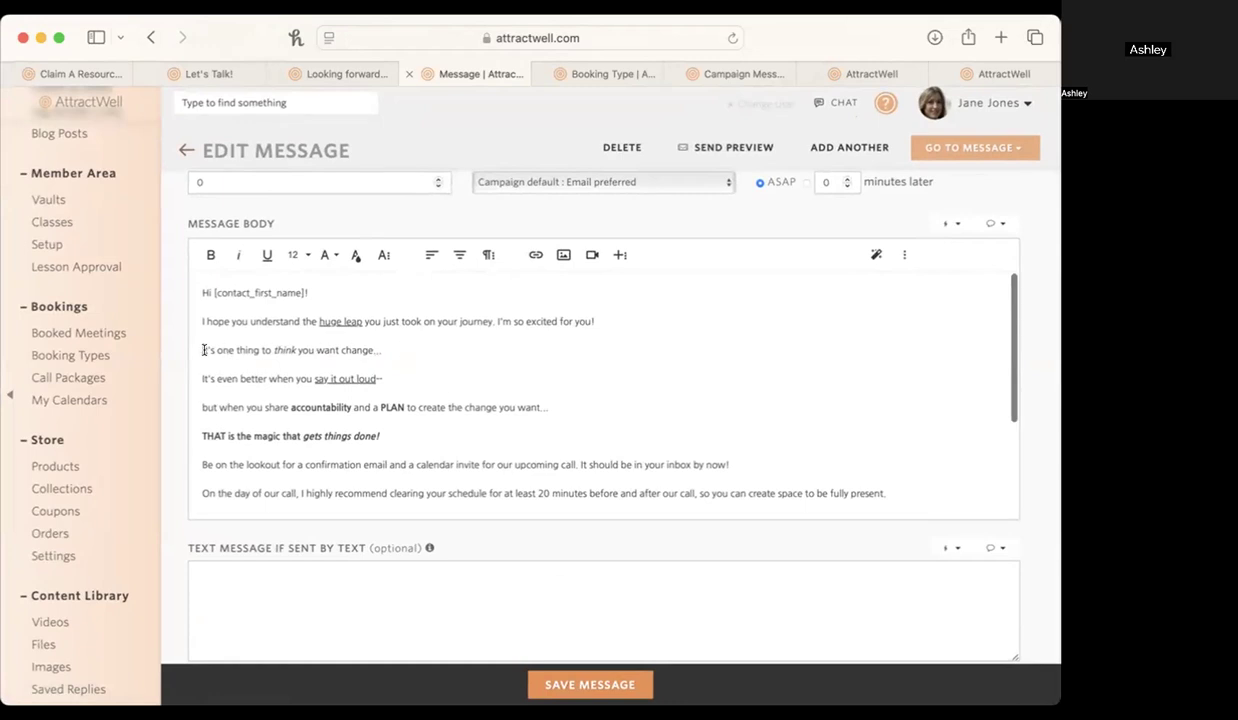
pyautogui.scroll(-2, 431, 356)
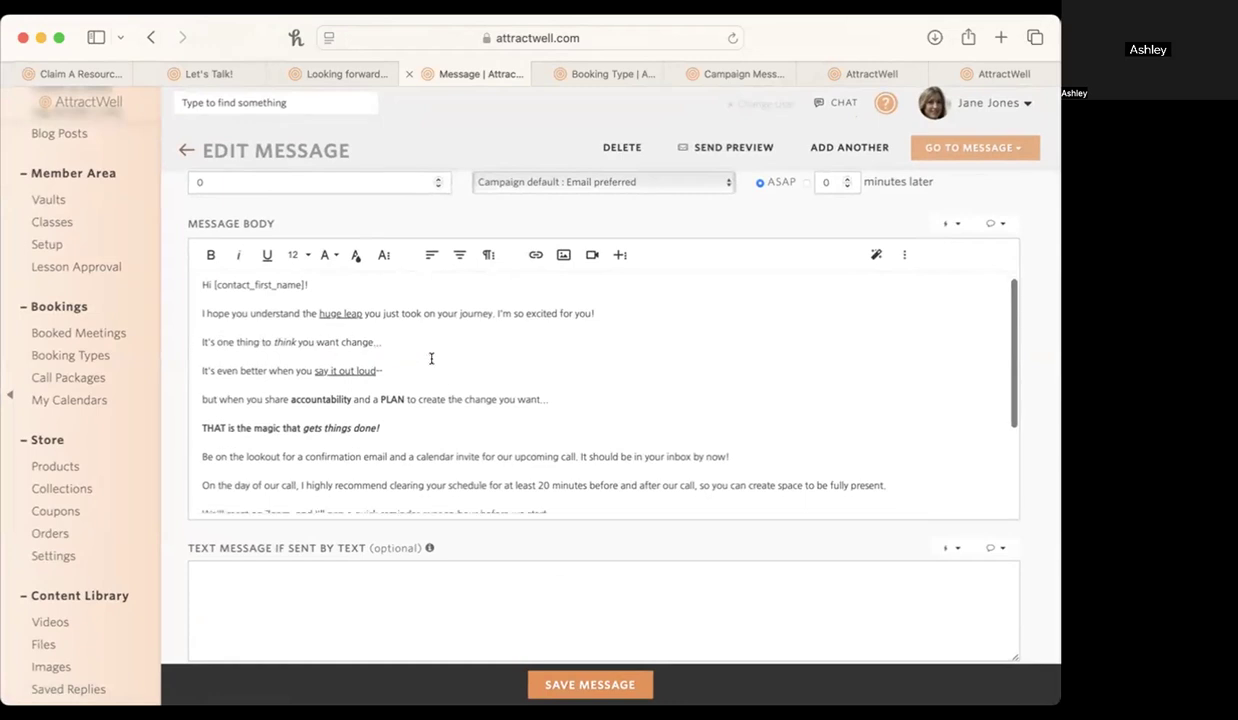
pyautogui.scroll(-2, 431, 358)
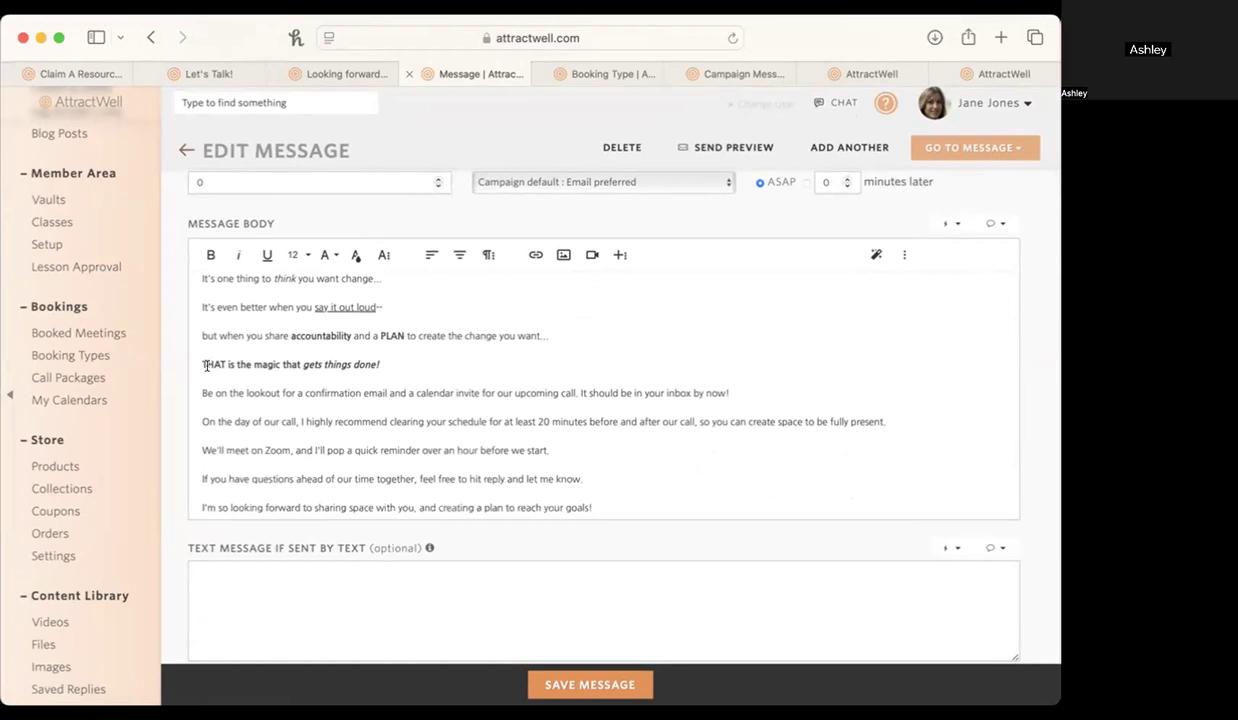
pyautogui.scroll(-3, 306, 356)
pyautogui.scroll(-3, 317, 367)
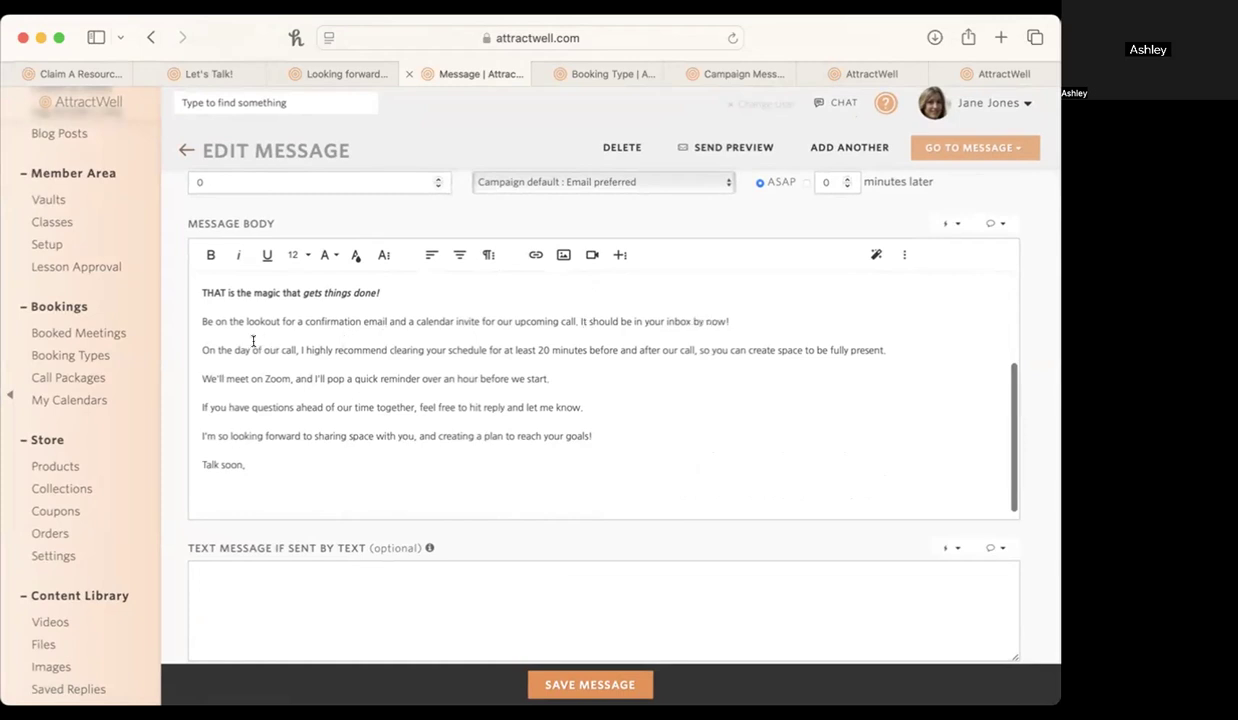
# Highlight the message's calendar invite sentence and its advice to clear 20 minutes before and after the call.
pyautogui.moveTo(191, 317); pyautogui.dragTo(857, 337)
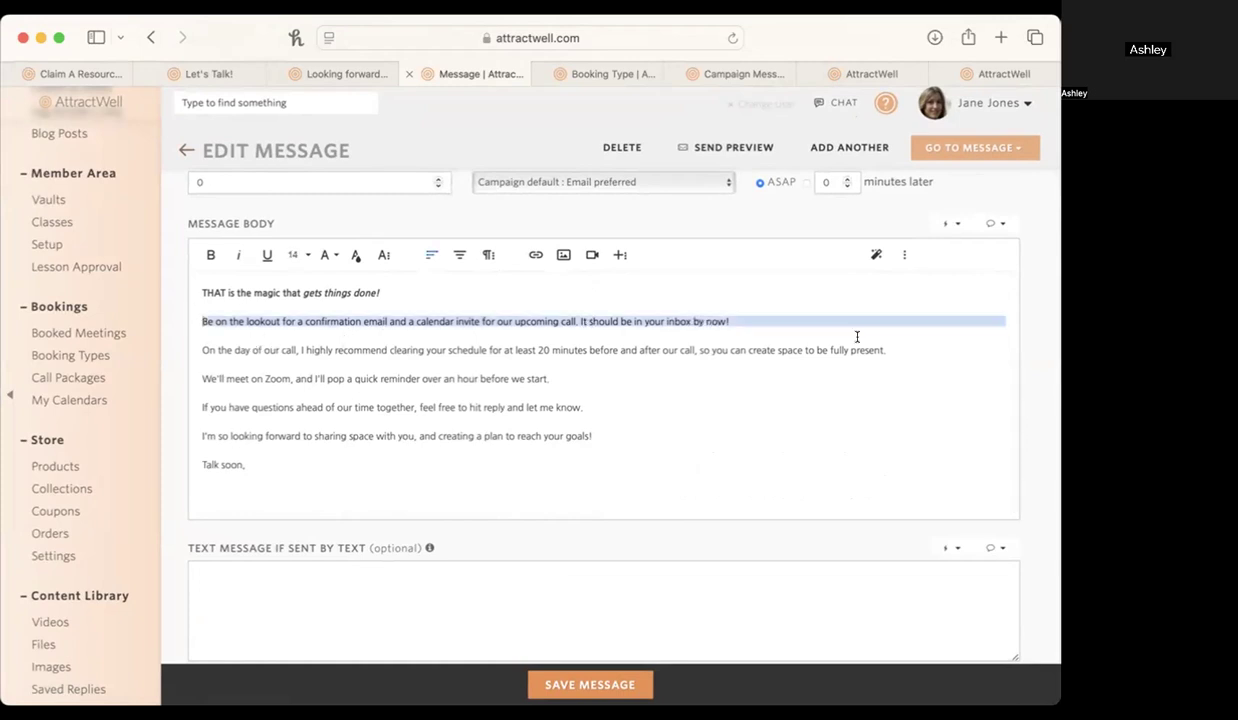
pyautogui.click(764, 342)
pyautogui.moveTo(199, 350); pyautogui.dragTo(876, 345)
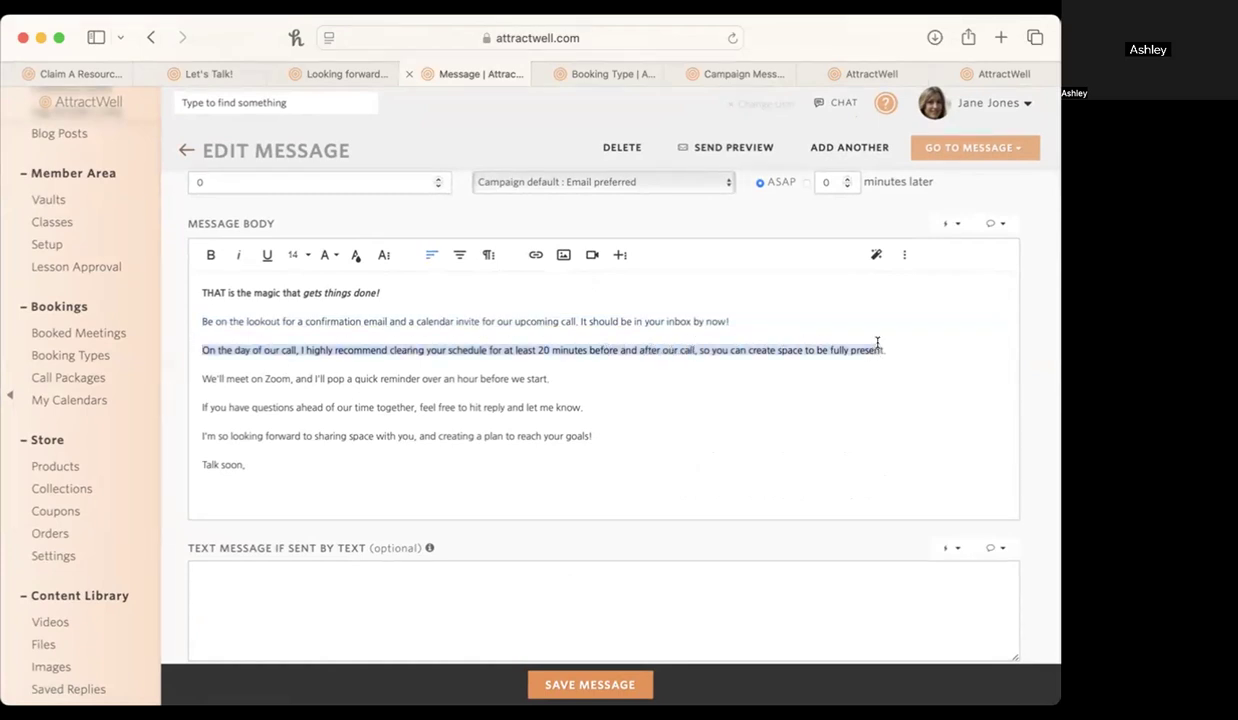
pyautogui.click(879, 348)
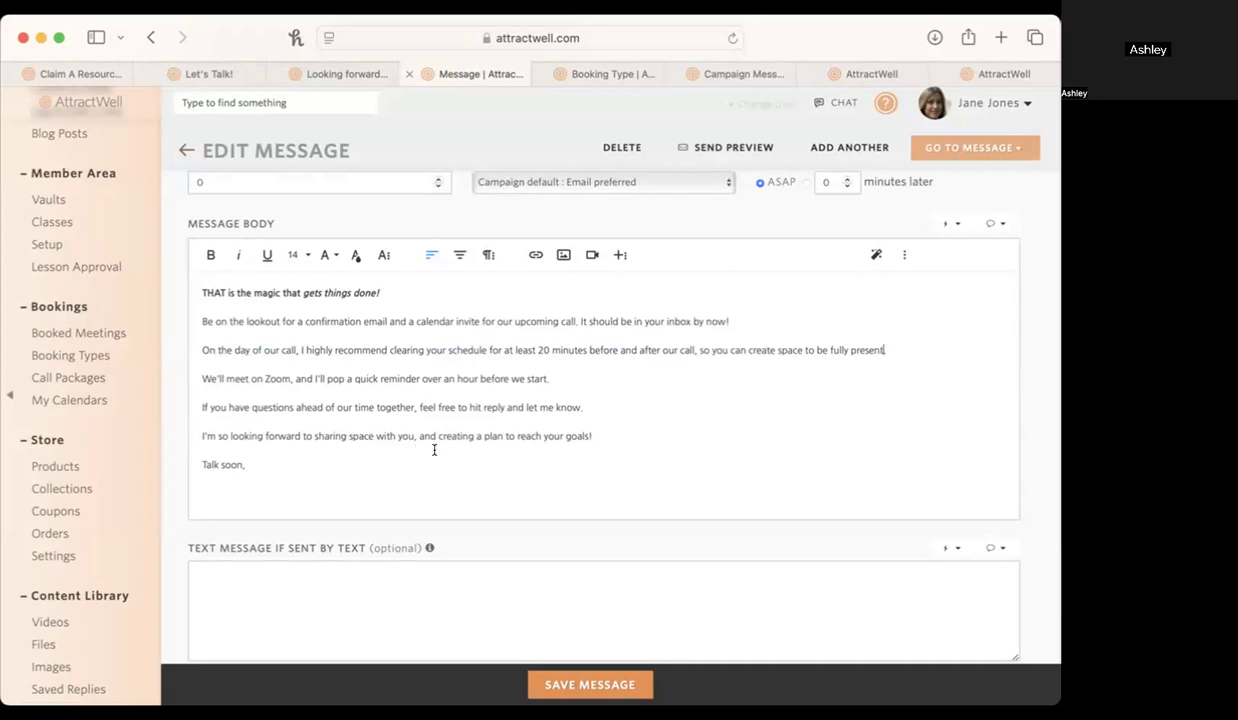
# Inspect the area below the message's "Talk soon," sign-off and the optional text message section.
pyautogui.click(202, 489)
pyautogui.scroll(-2, 222, 505)
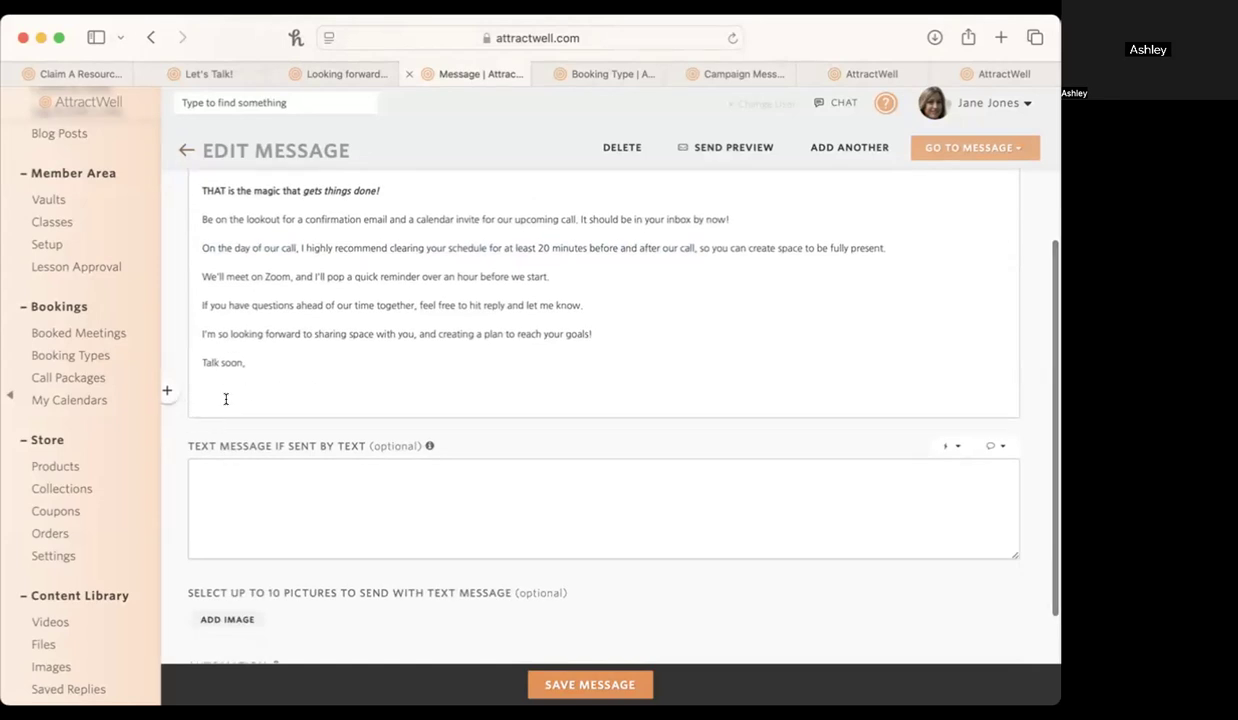
pyautogui.scroll(3, 226, 399)
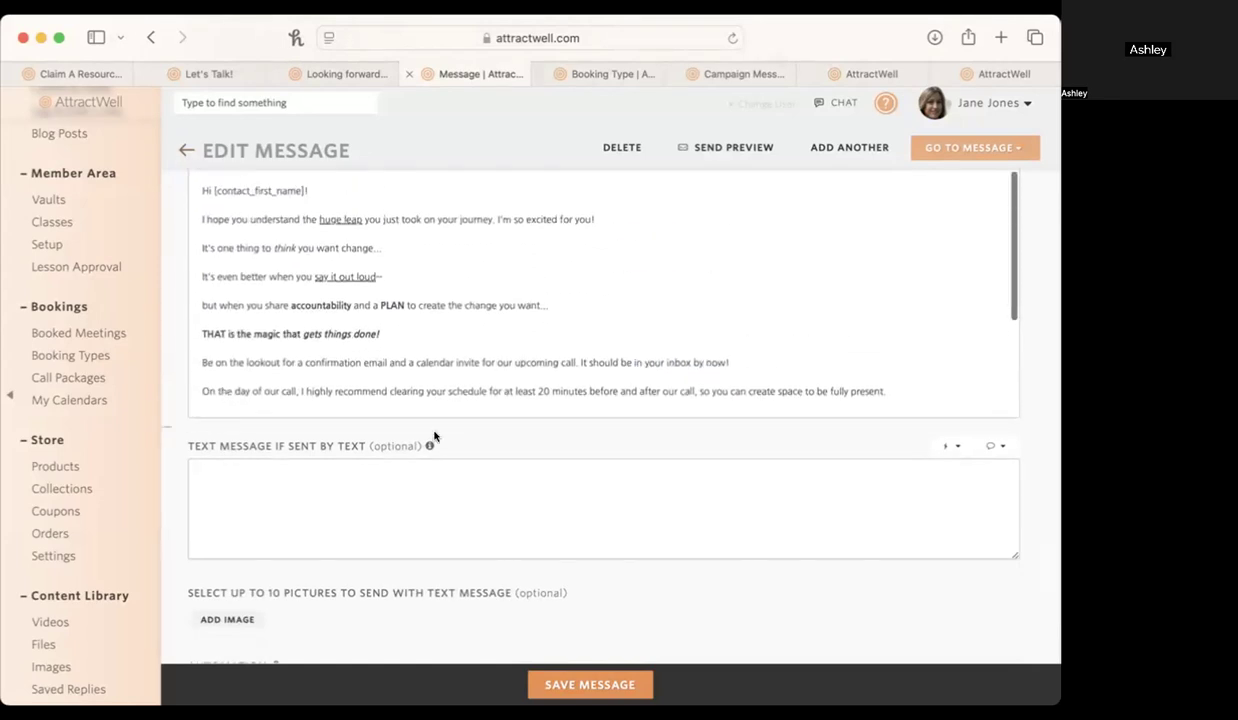
pyautogui.scroll(5, 428, 430)
# Revisit the Let's Talk! landing page and examine its testimonial, form questions, booking calendar and Schedule My Session option.
pyautogui.click(209, 72)
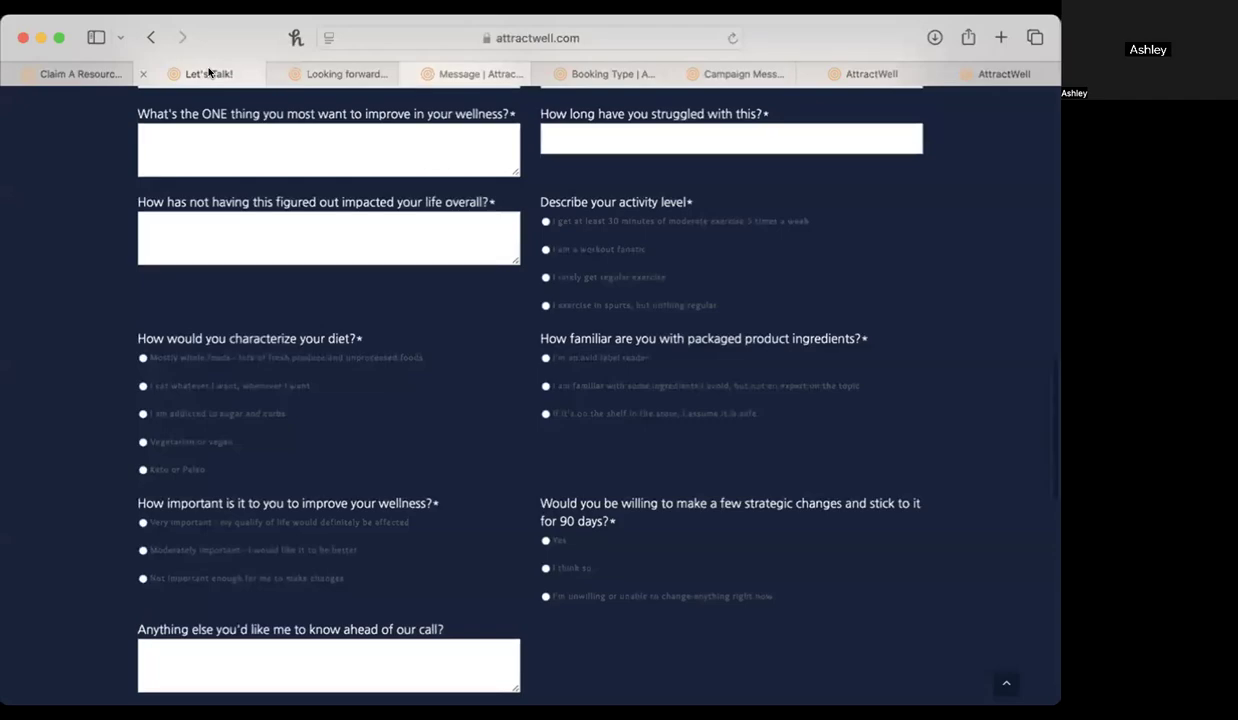
pyautogui.scroll(10, 448, 381)
pyautogui.scroll(-20, 448, 383)
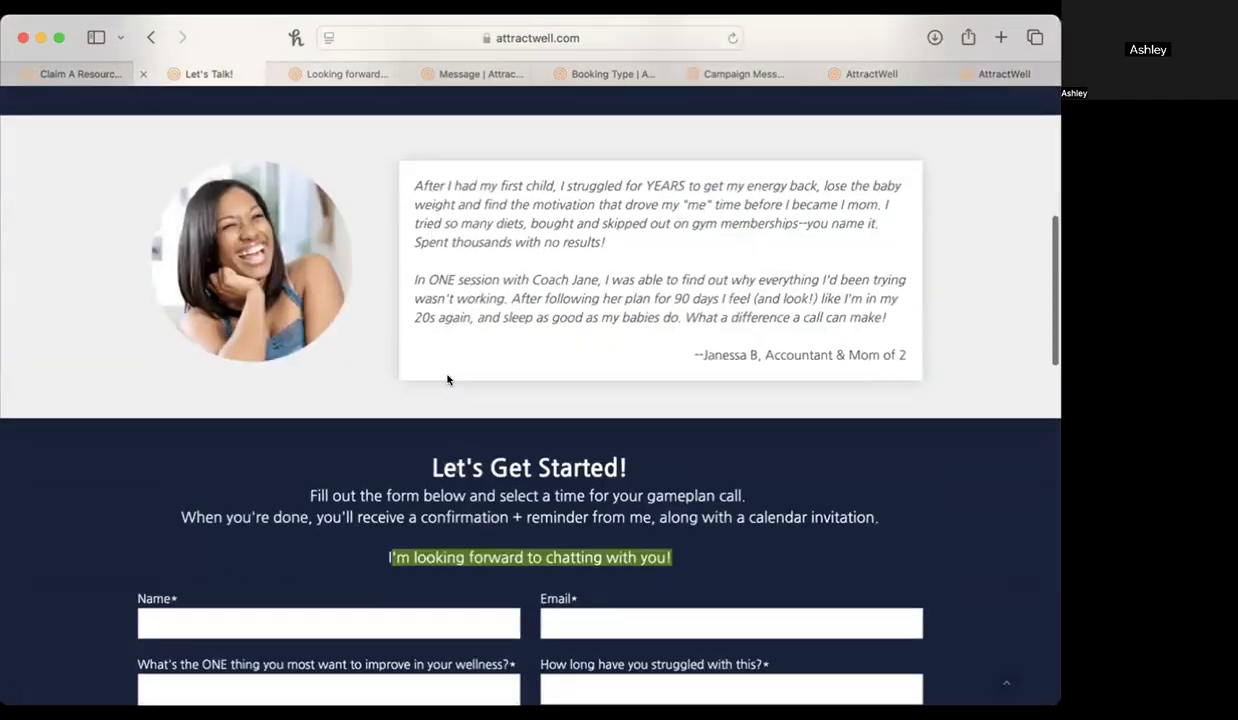
pyautogui.scroll(1, 448, 372)
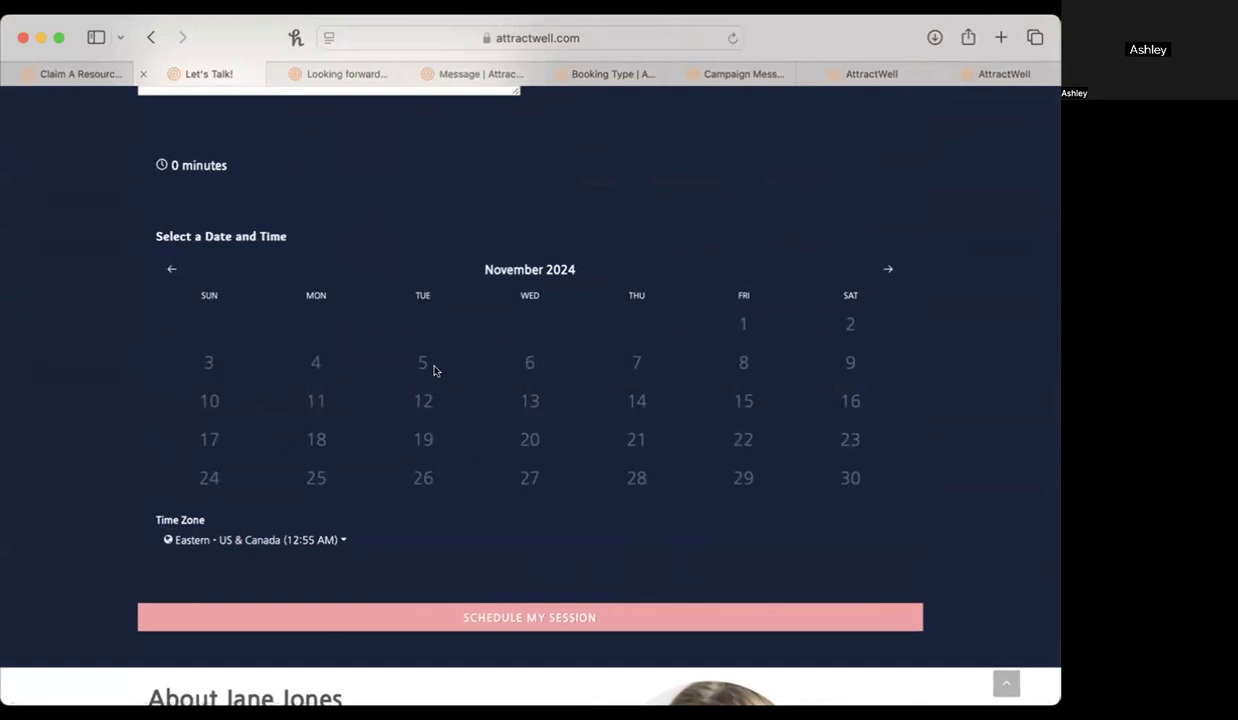
pyautogui.scroll(10, 410, 328)
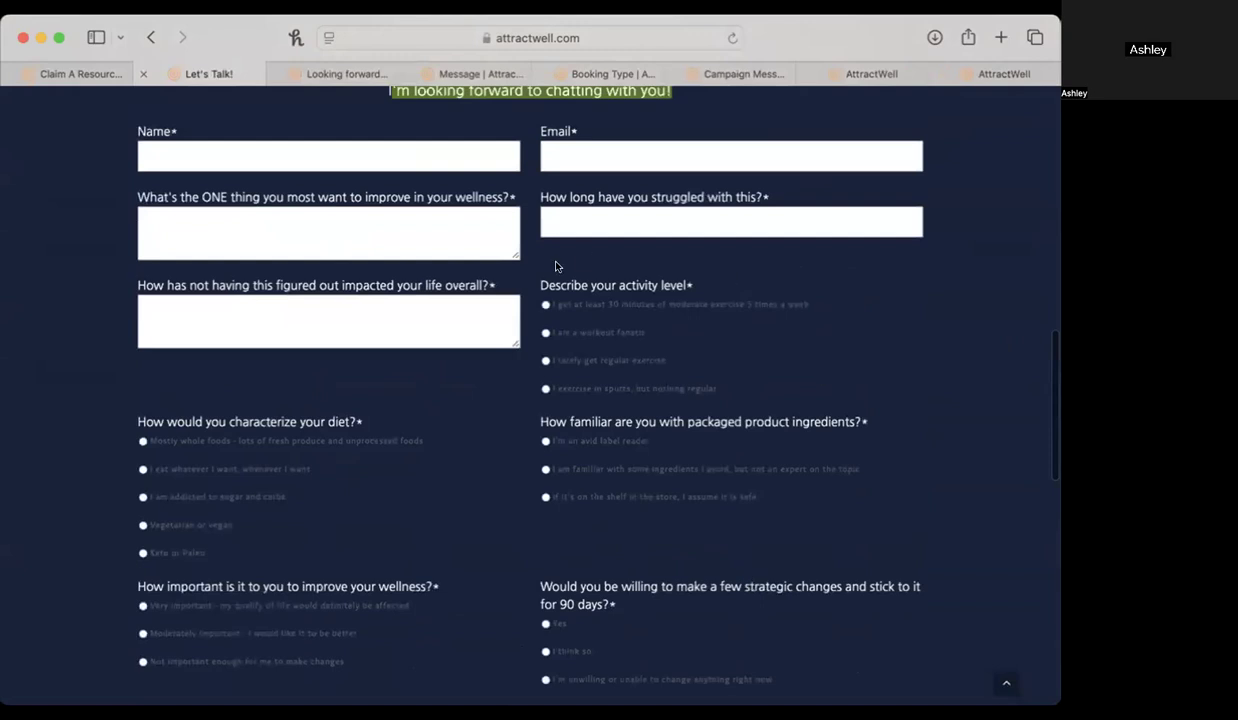
pyautogui.scroll(-10, 556, 266)
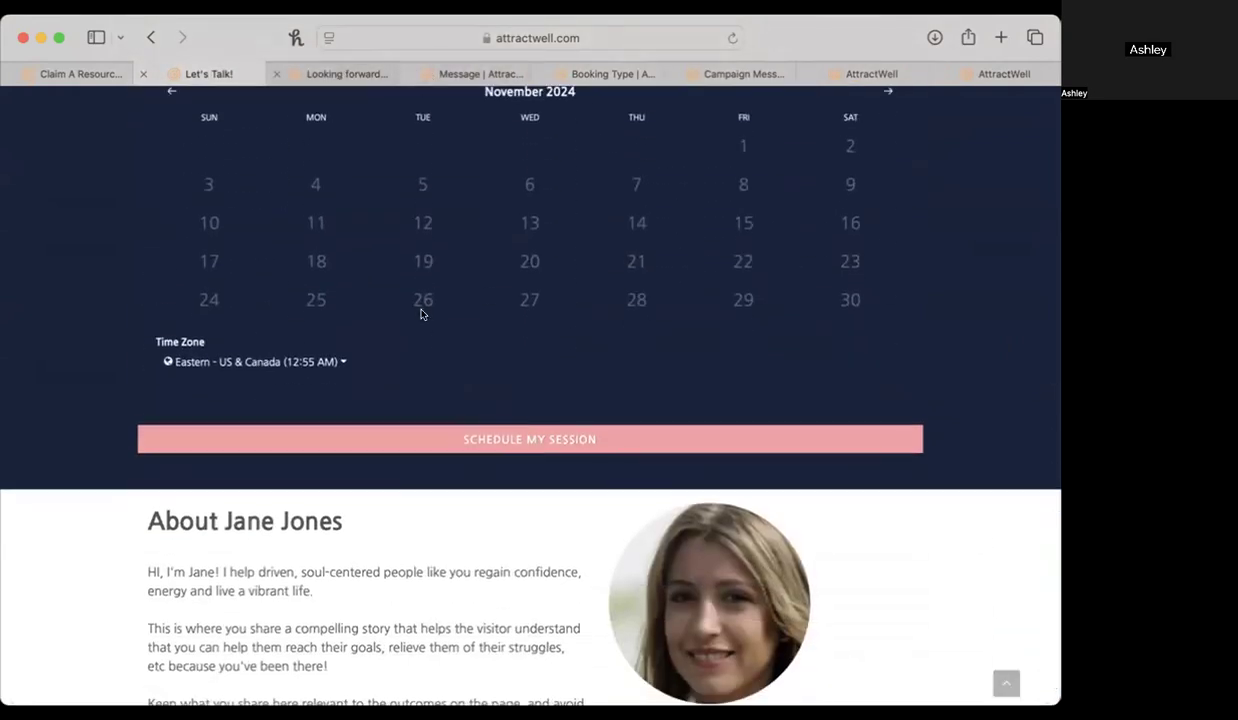
pyautogui.scroll(5, 428, 330)
pyautogui.scroll(10, 412, 428)
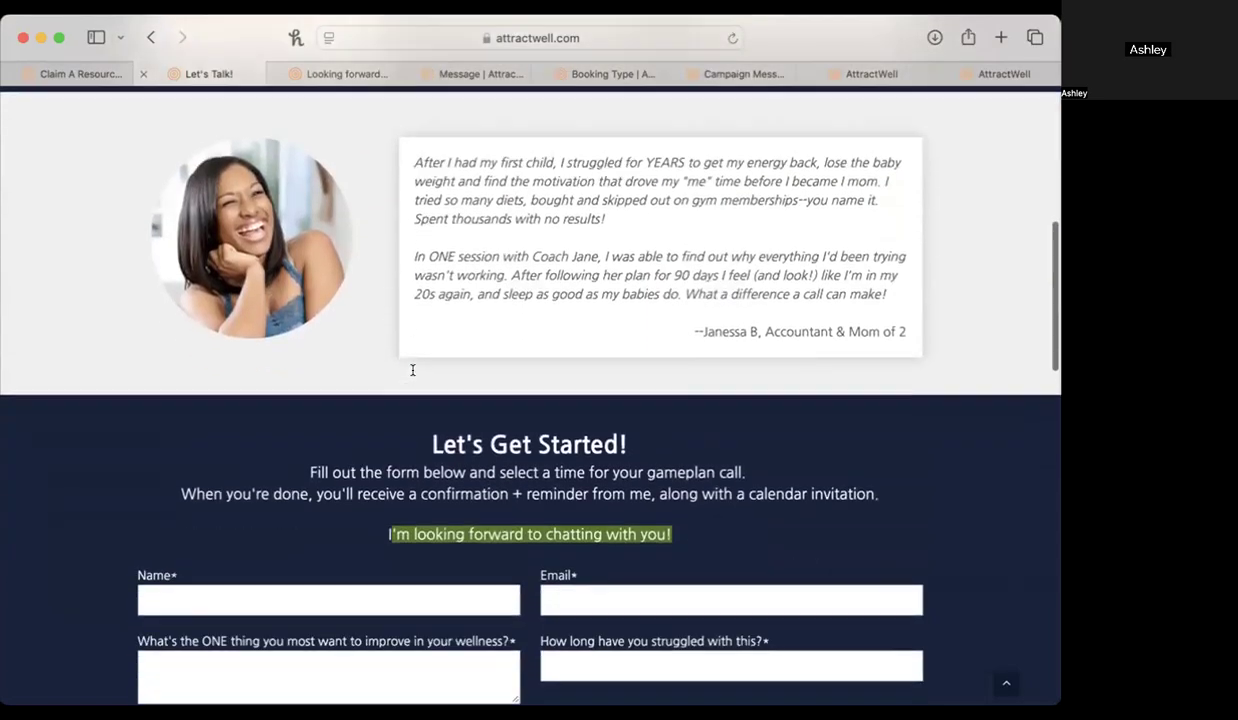
# Highlight the landing page's Let's Get Started! instructions and compare them with the See You Soon! page and the confirmation message.
pyautogui.click(210, 480)
pyautogui.moveTo(168, 473); pyautogui.dragTo(909, 436)
pyautogui.click(318, 73)
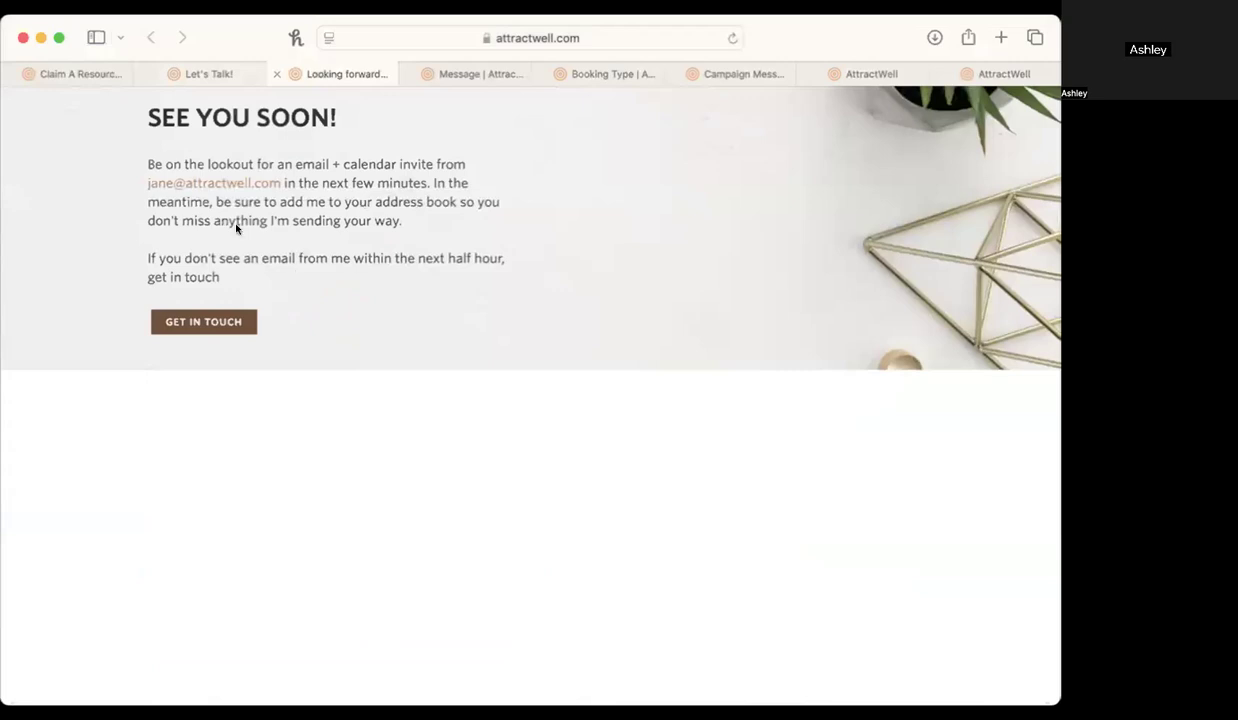
pyautogui.click(477, 73)
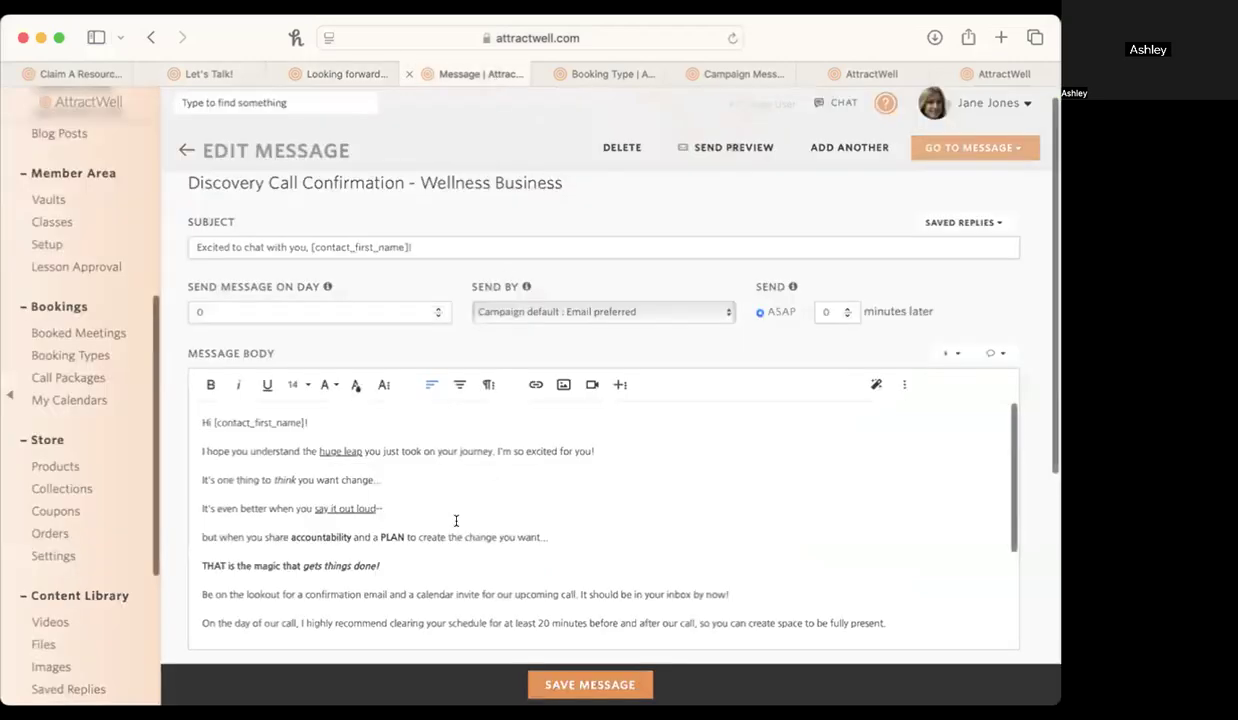
# Review the end of the confirmation message and rename the Discovery Call booking type as Wellness Gameplan.
pyautogui.scroll(-3, 437, 555)
pyautogui.scroll(-1, 440, 553)
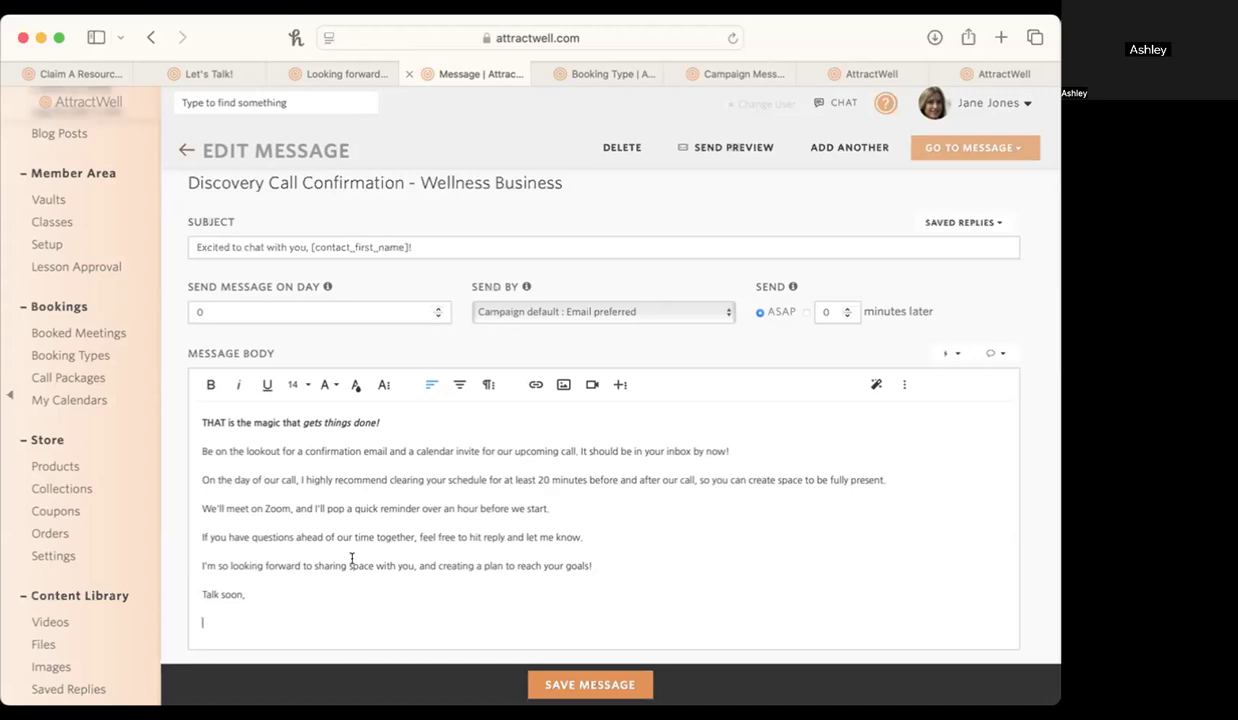
pyautogui.click(611, 74)
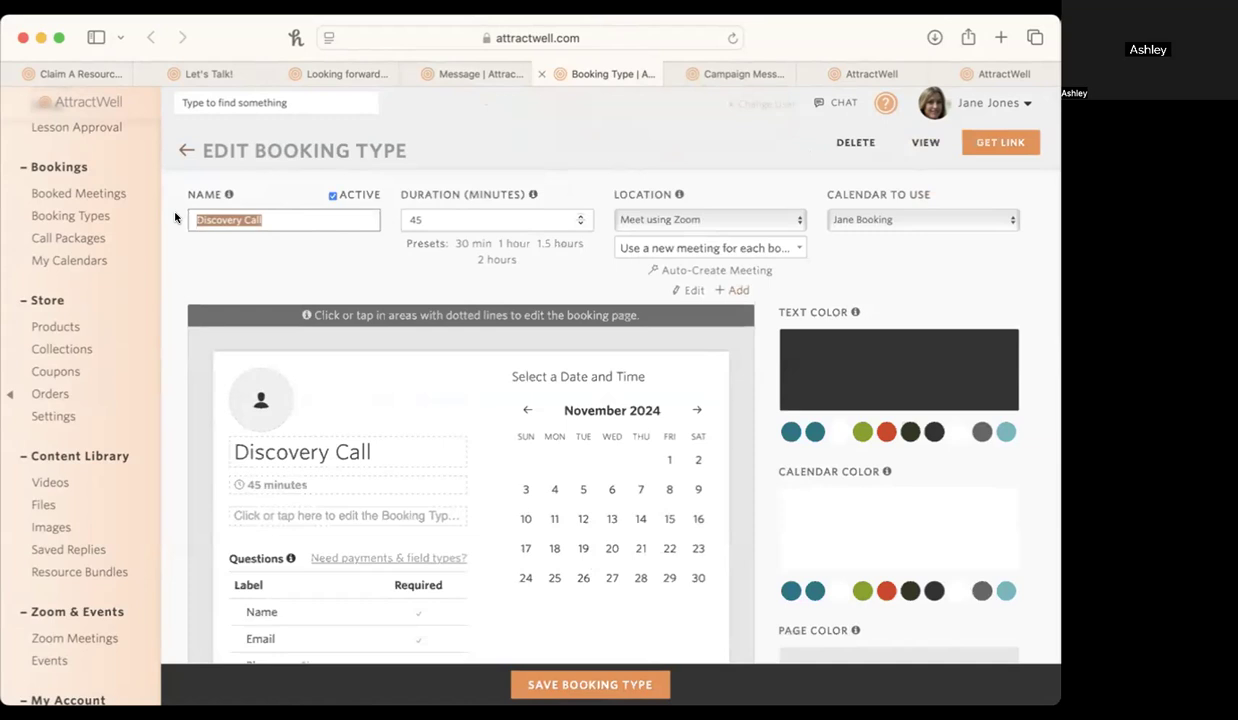
pyautogui.write('Wellness Game')
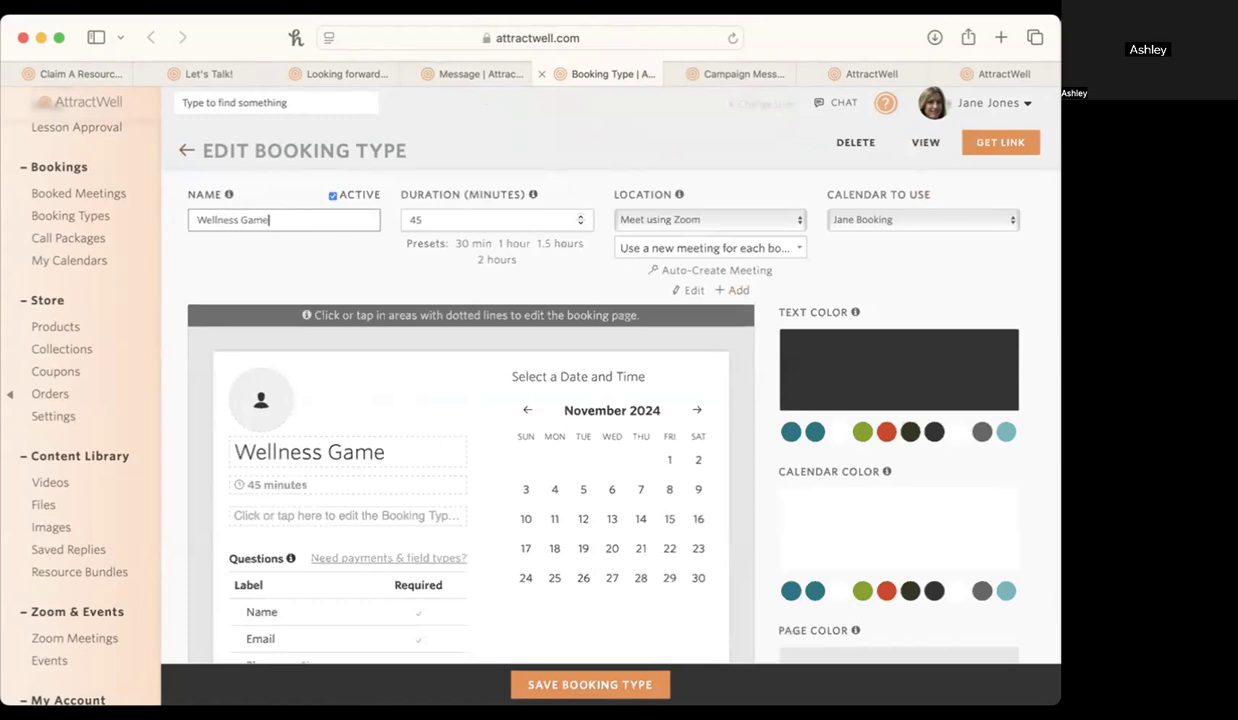
pyautogui.write('plan')
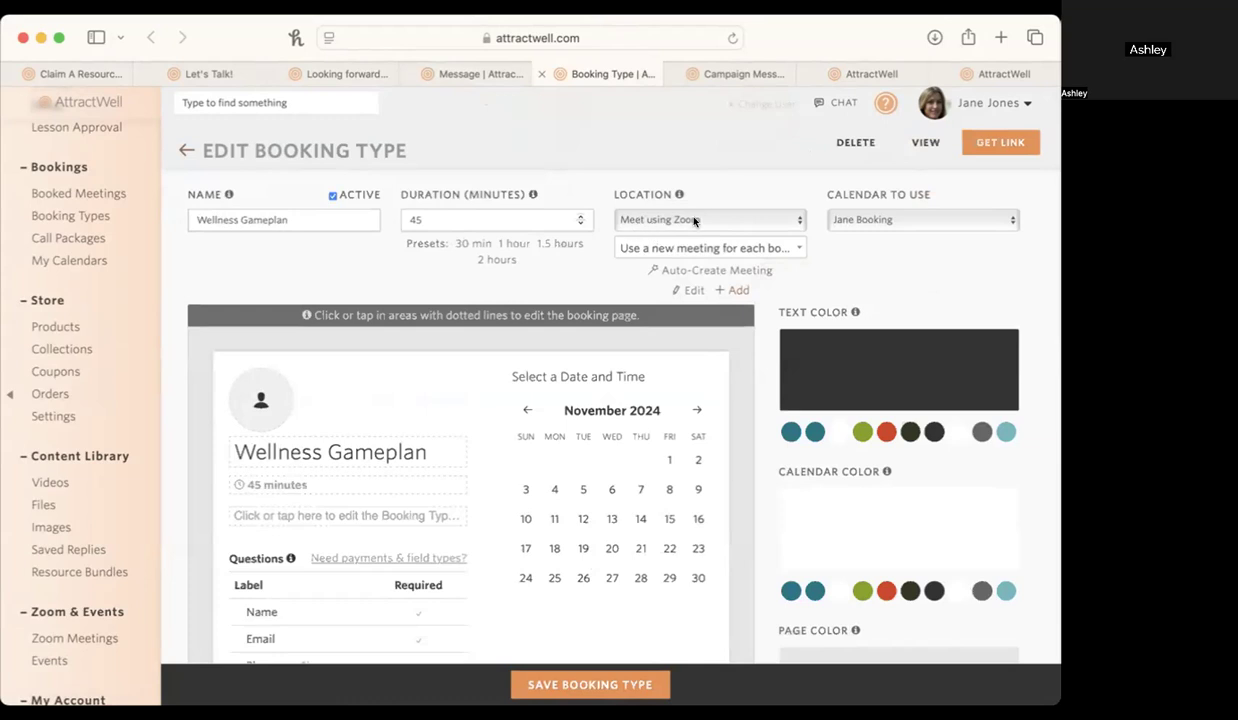
# Examine the Zoom meeting choices for the booking type's location without changing the selection.
pyautogui.click(704, 246)
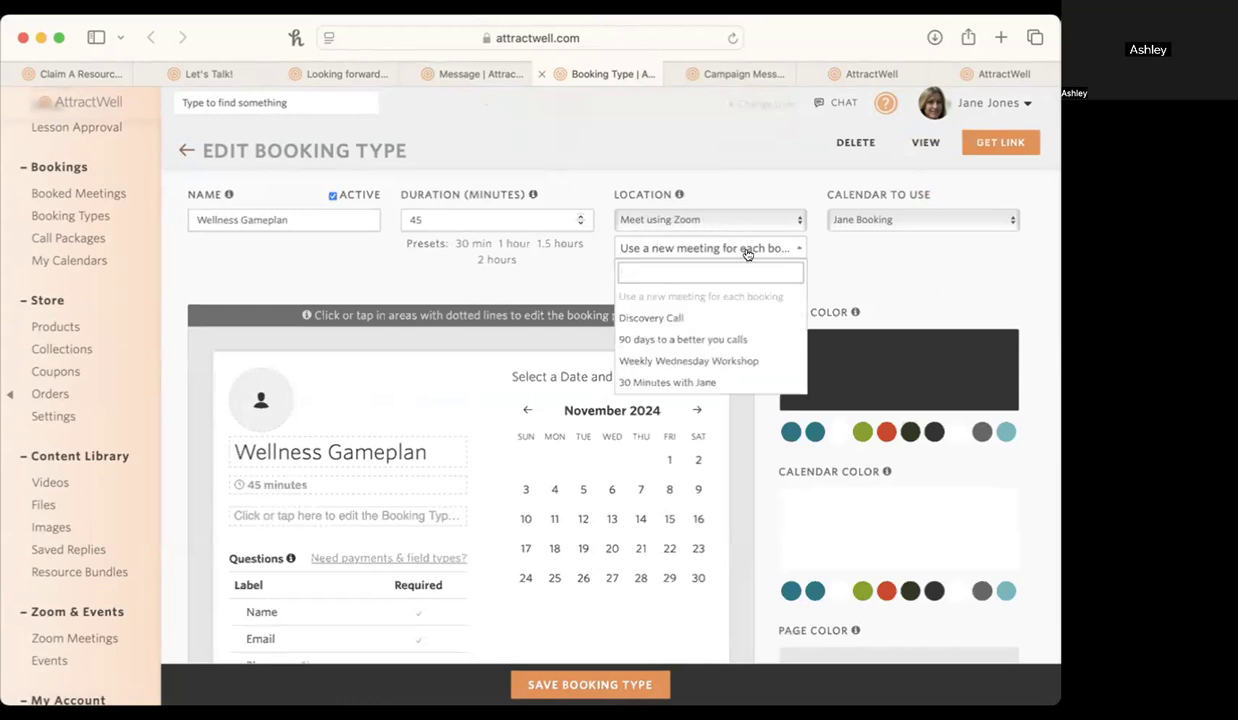
pyautogui.click(537, 274)
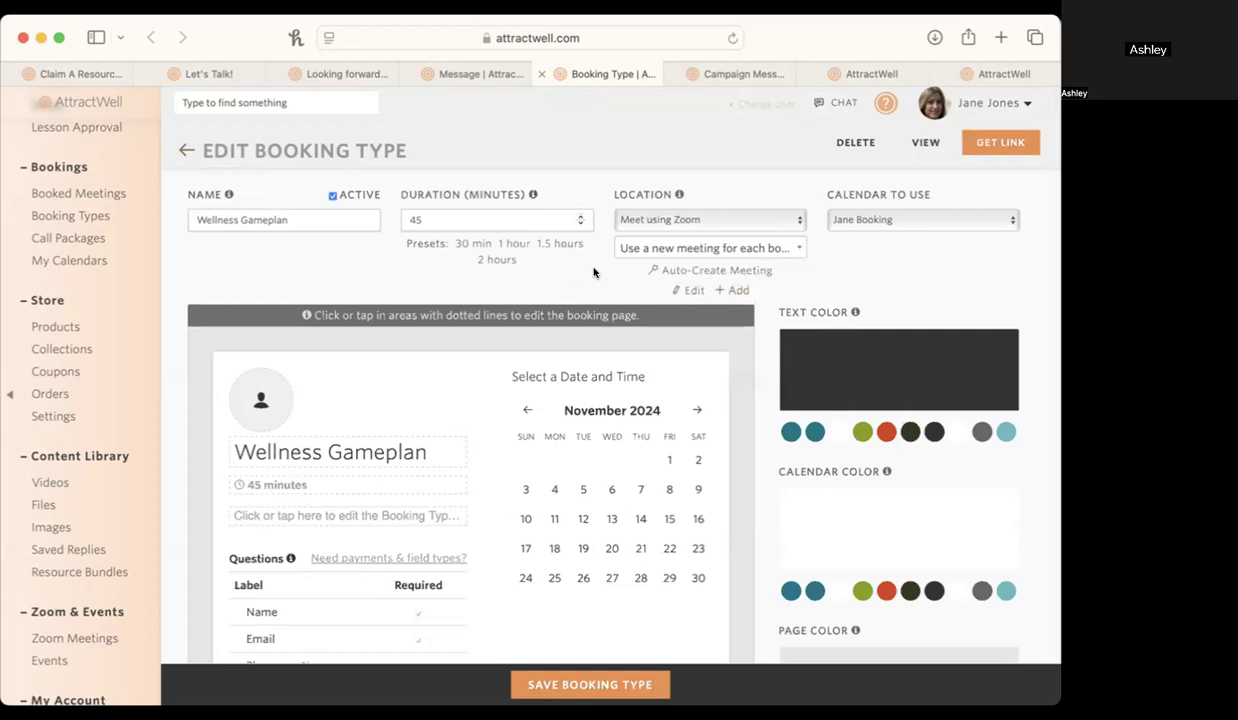
pyautogui.click(655, 252)
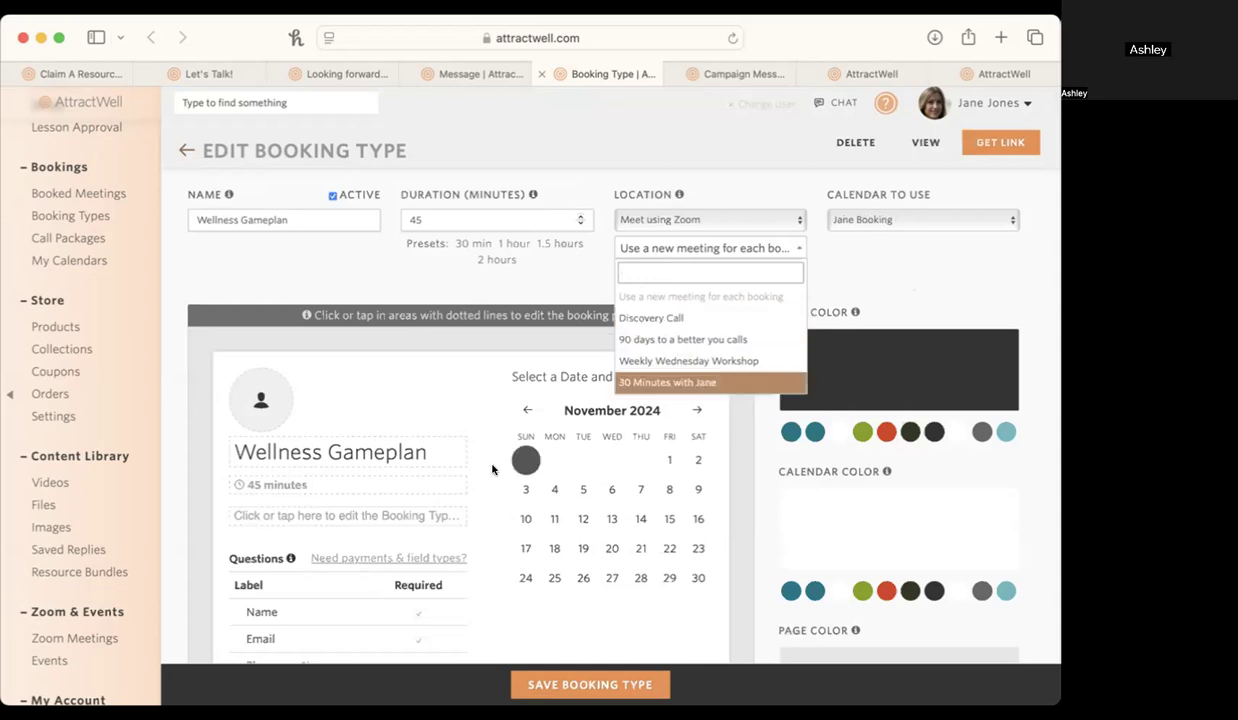
pyautogui.scroll(-3, 497, 450)
pyautogui.scroll(3, 483, 475)
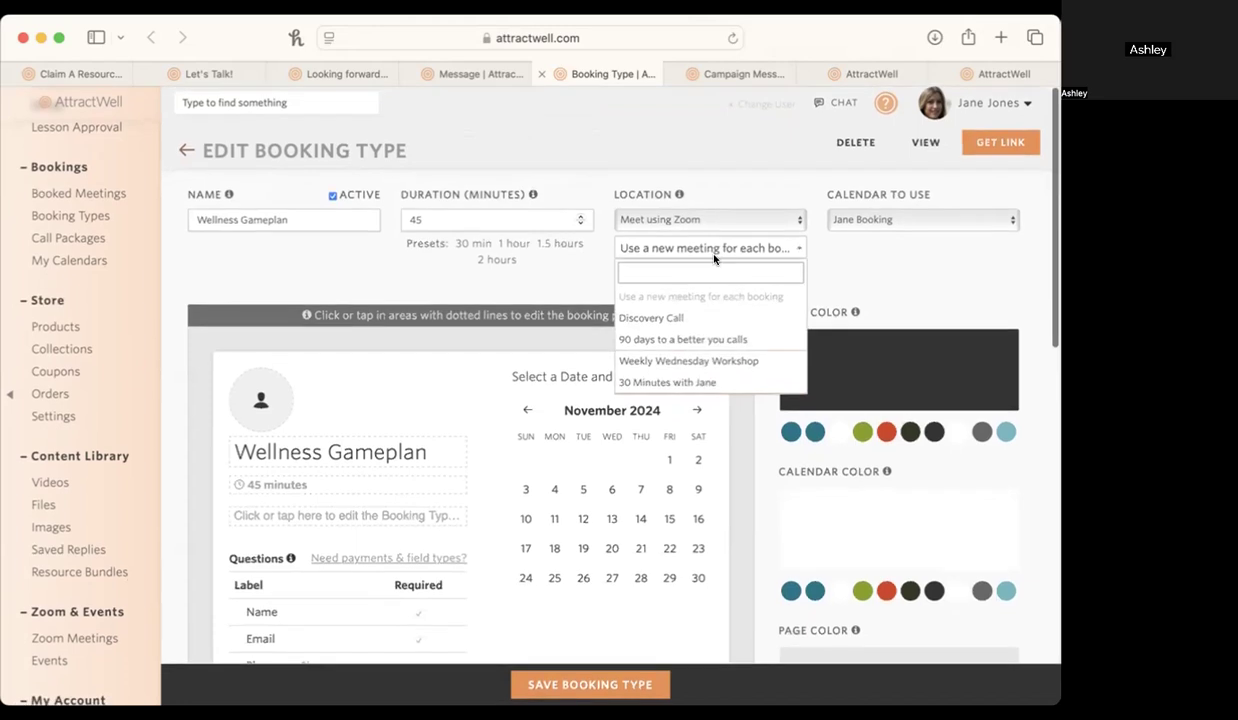
pyautogui.click(821, 290)
# Compare the booking page's questions with the Let's Talk! page, the See You Soon! page and the confirmation message.
pyautogui.scroll(-3, 848, 295)
pyautogui.scroll(-1, 848, 288)
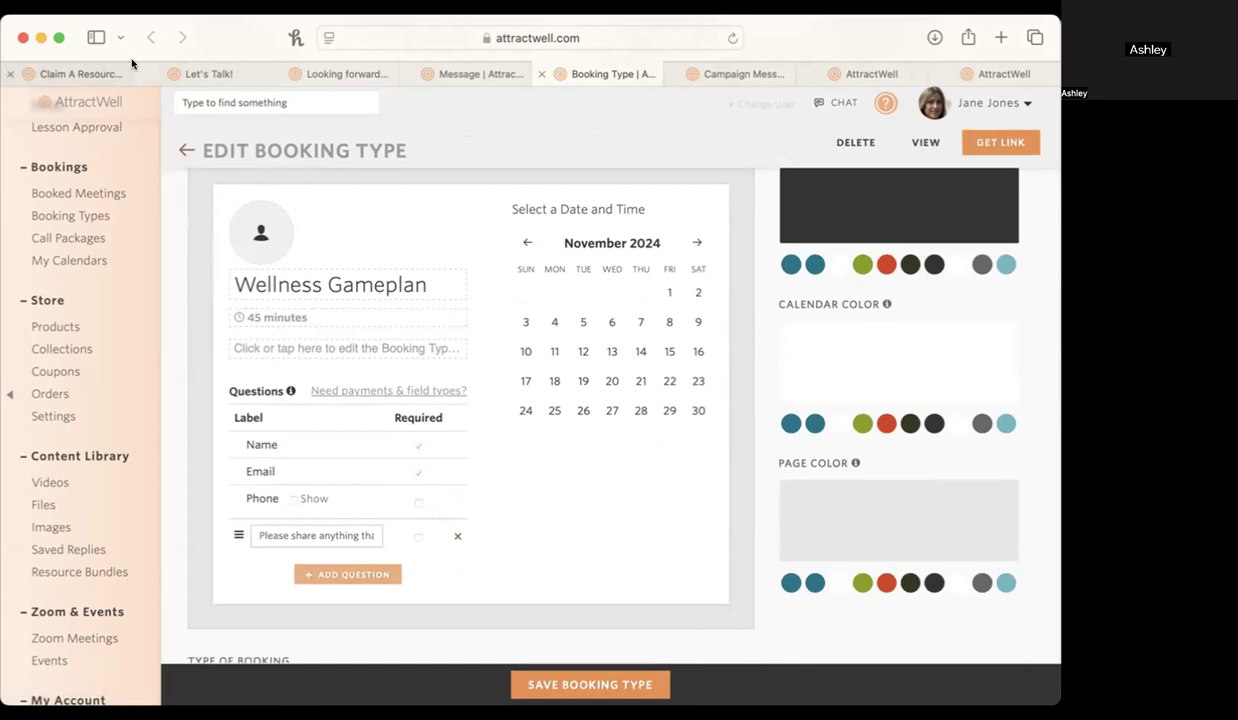
pyautogui.click(200, 74)
pyautogui.scroll(-3, 388, 514)
pyautogui.scroll(-10, 388, 514)
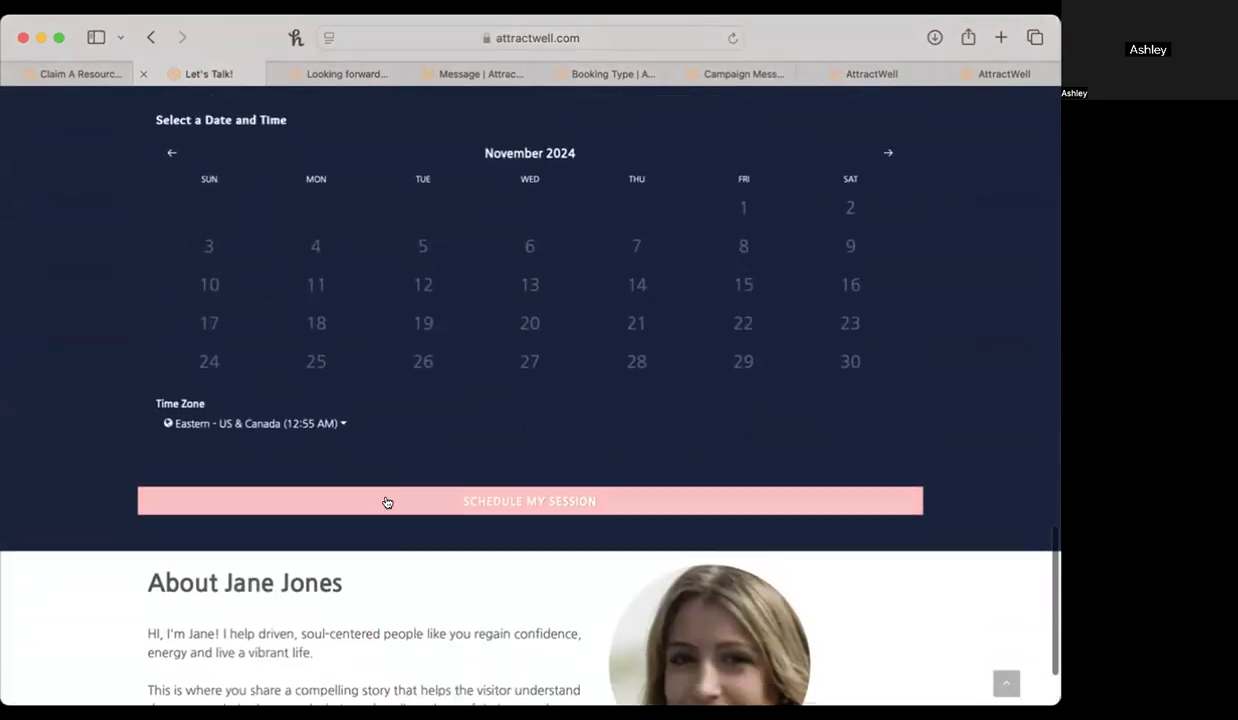
pyautogui.scroll(3, 387, 500)
pyautogui.click(342, 73)
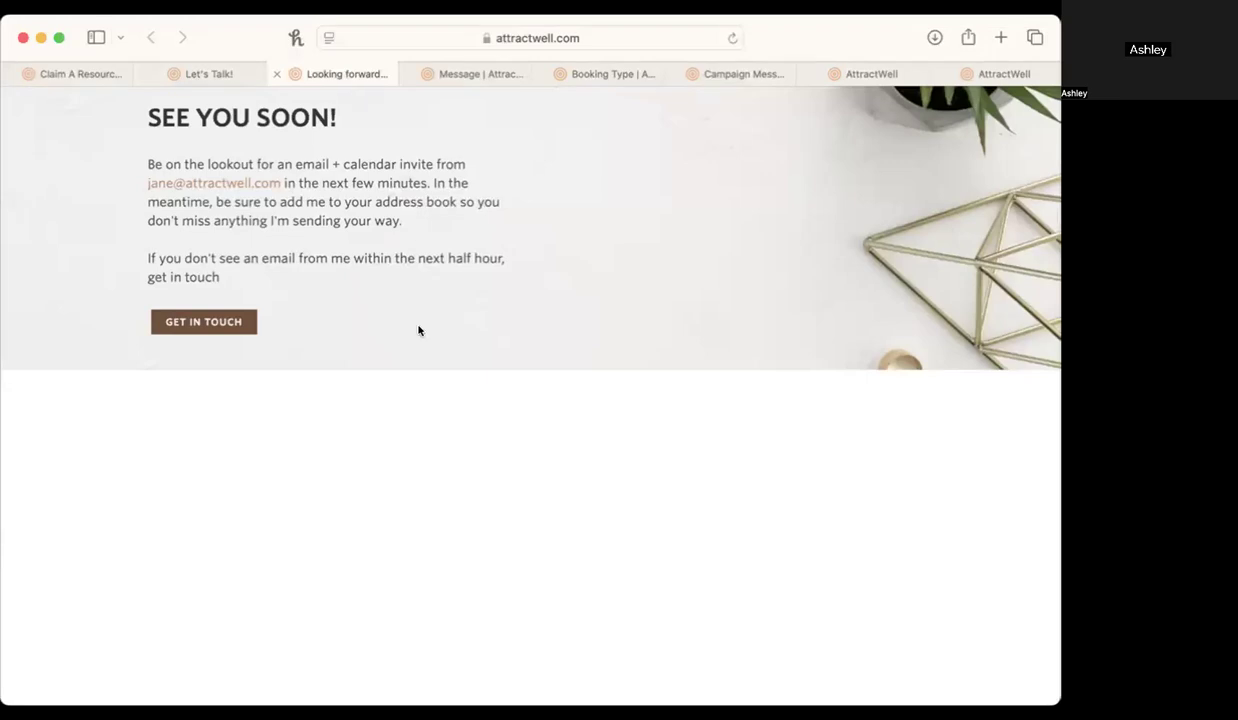
pyautogui.click(480, 74)
pyautogui.click(590, 76)
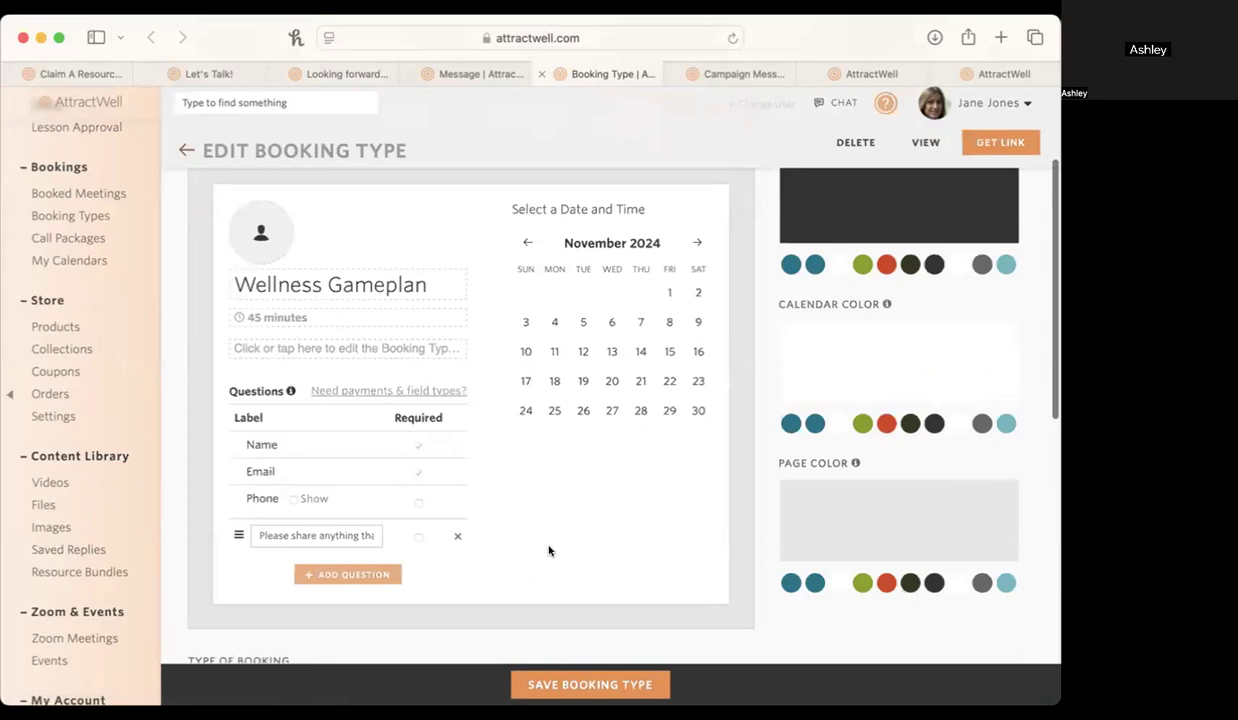
# Examine the type of booking and the actions for when someone books, comparing them with the Let's Talk! form questions.
pyautogui.scroll(-5, 550, 550)
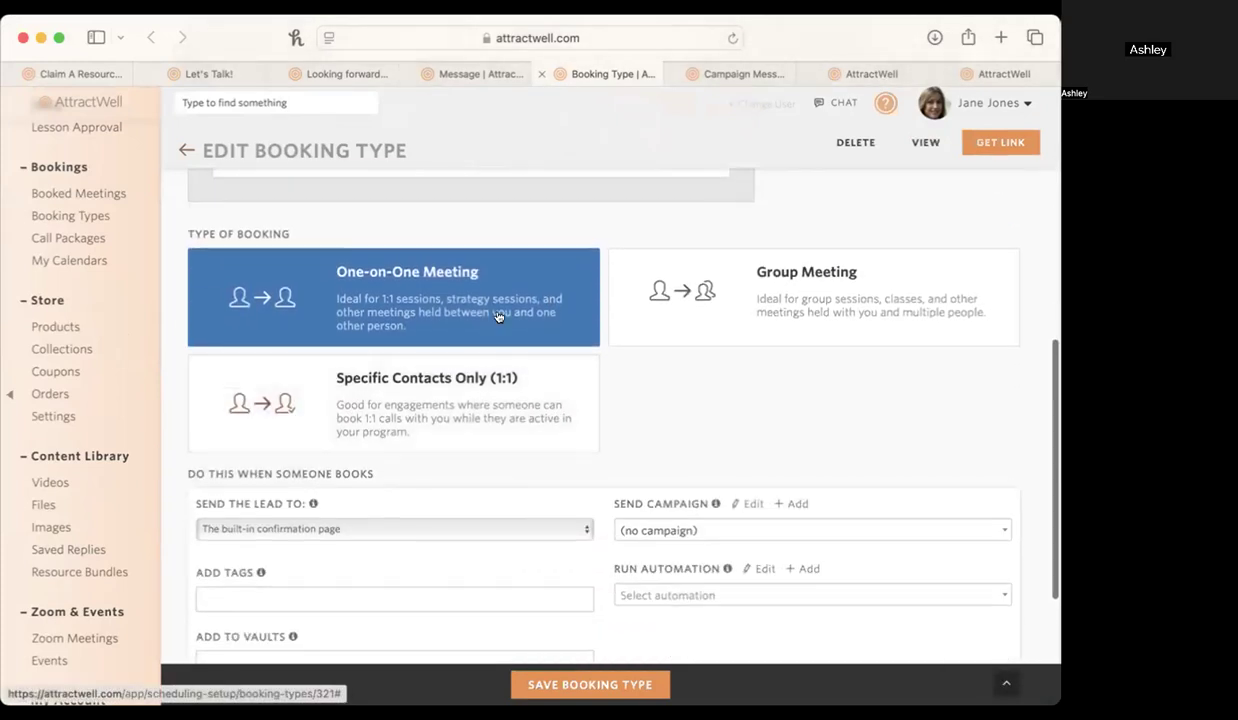
pyautogui.scroll(-2, 758, 438)
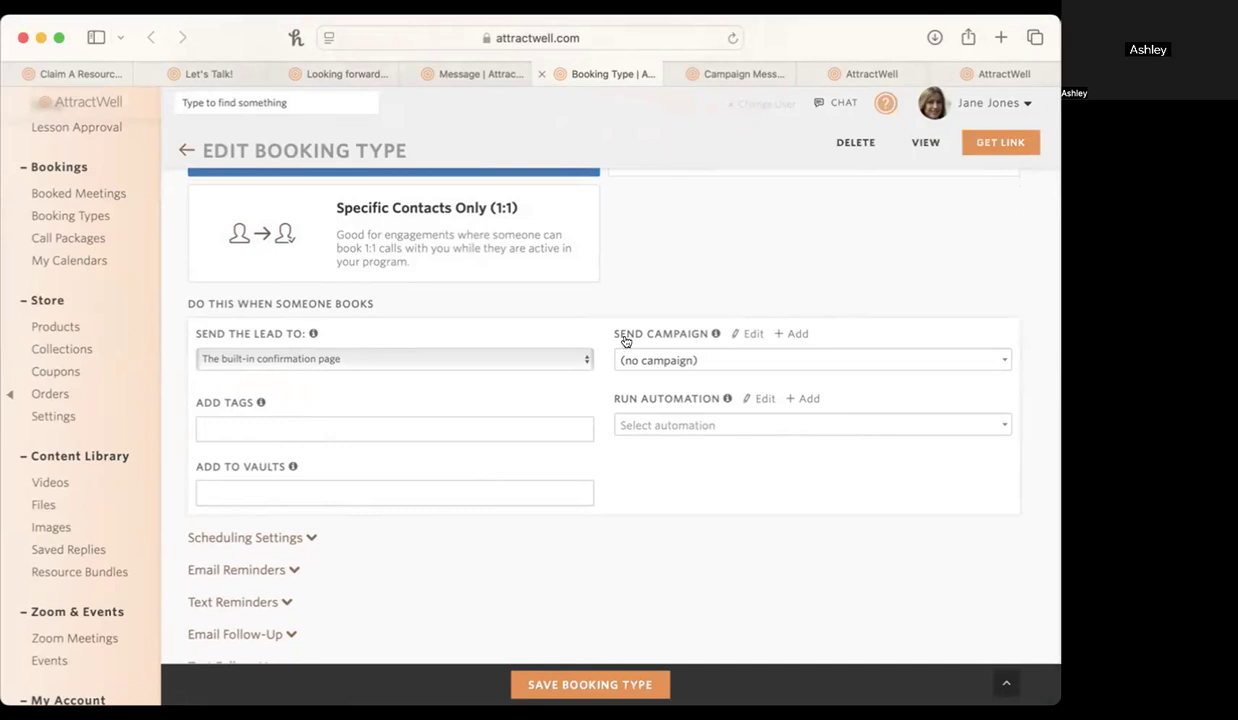
pyautogui.click(228, 72)
pyautogui.scroll(15, 409, 325)
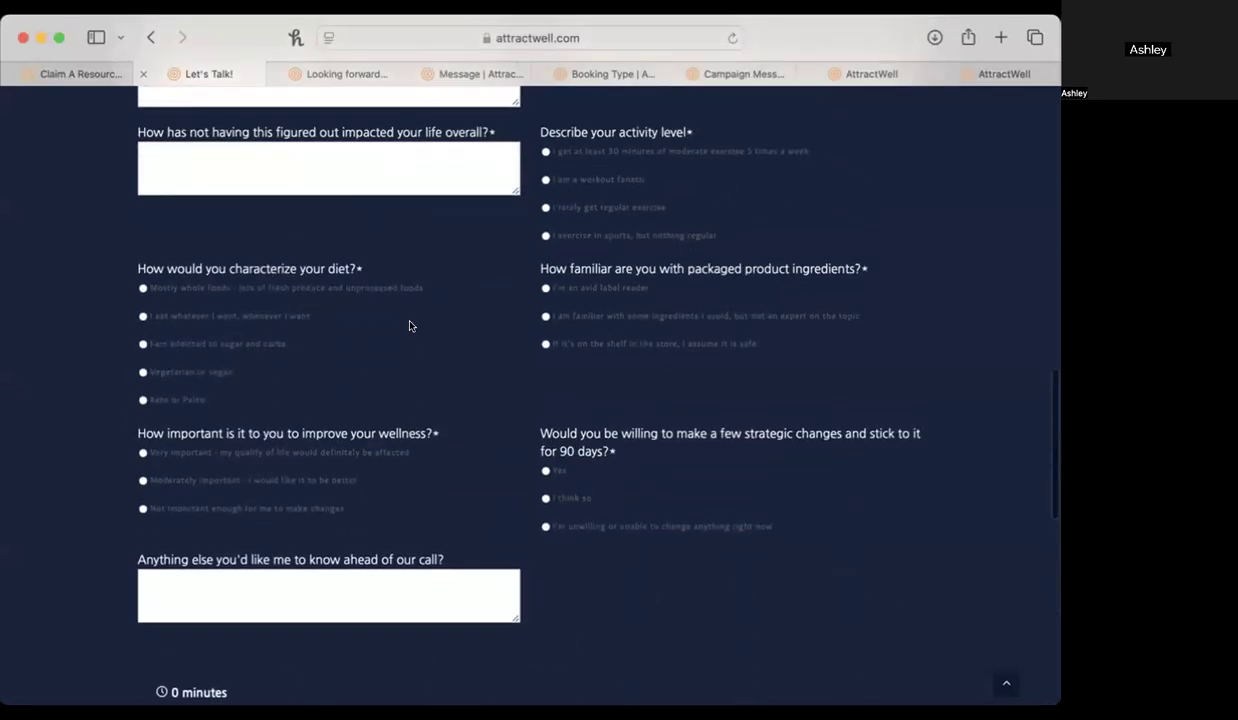
pyautogui.click(625, 73)
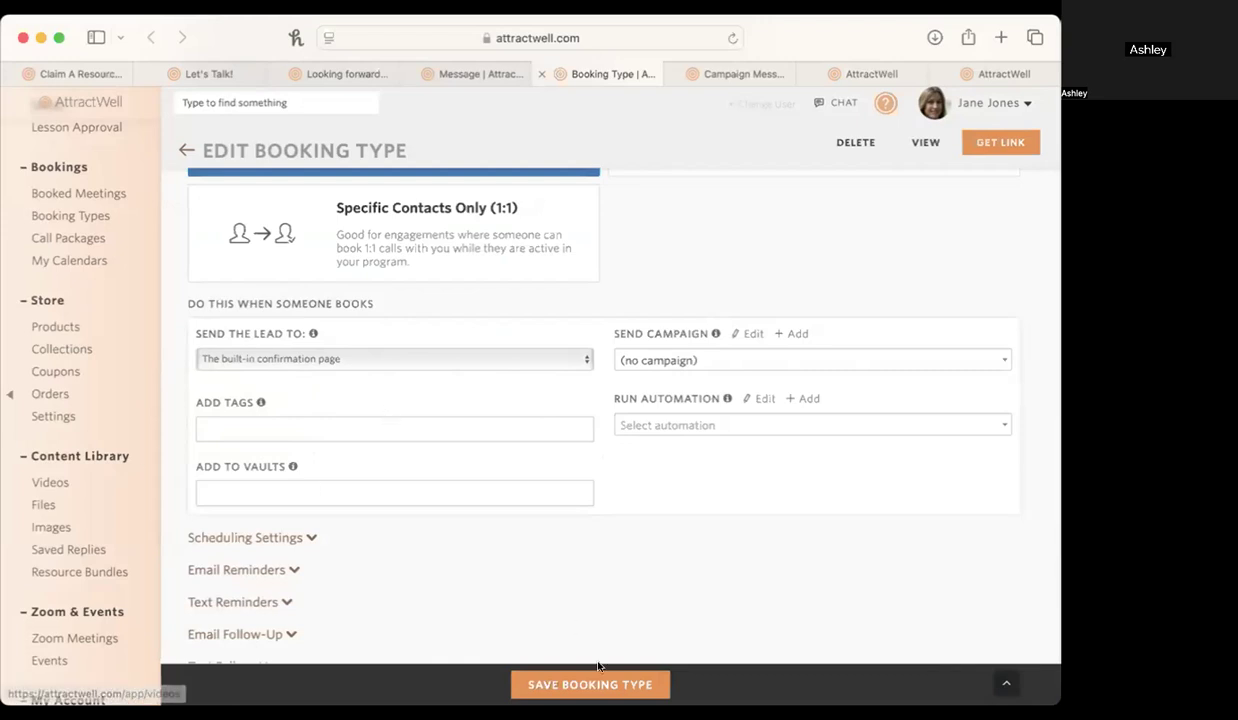
# In the scheduling settings, allow bookings up to 60 days in the future with a minimum notice of 12 hours.
pyautogui.scroll(-2, 462, 561)
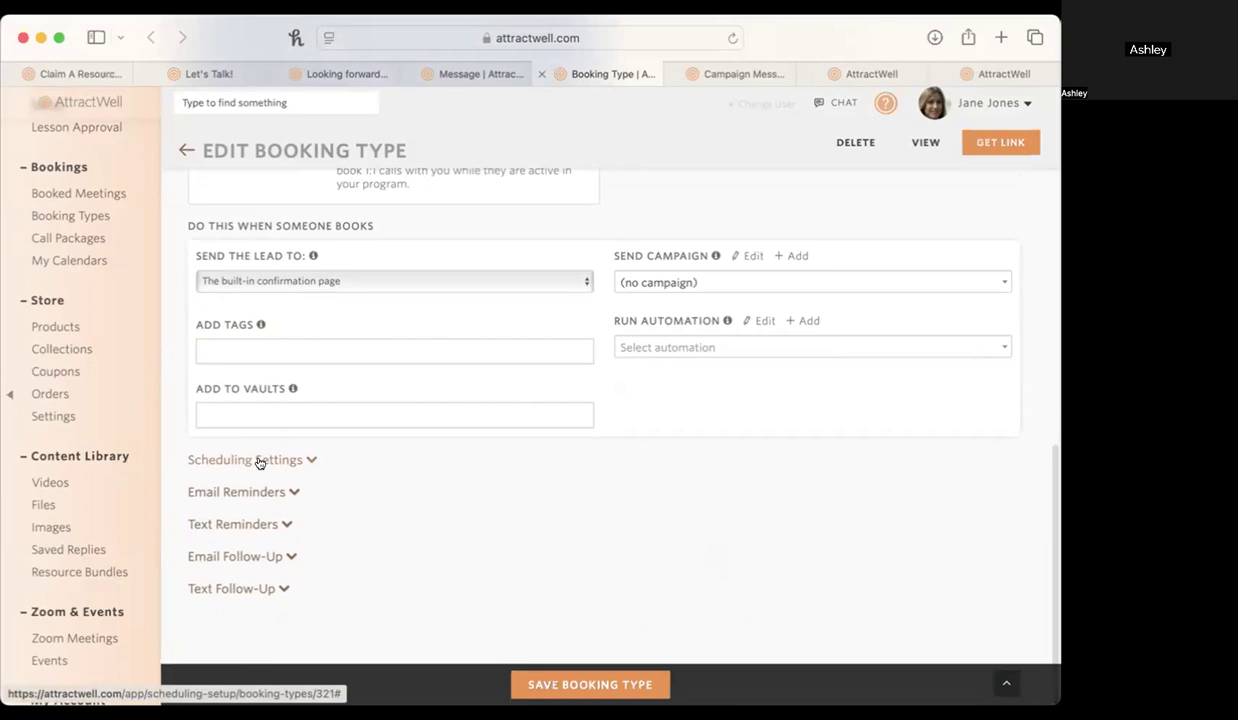
pyautogui.click(257, 461)
pyautogui.scroll(-5, 475, 513)
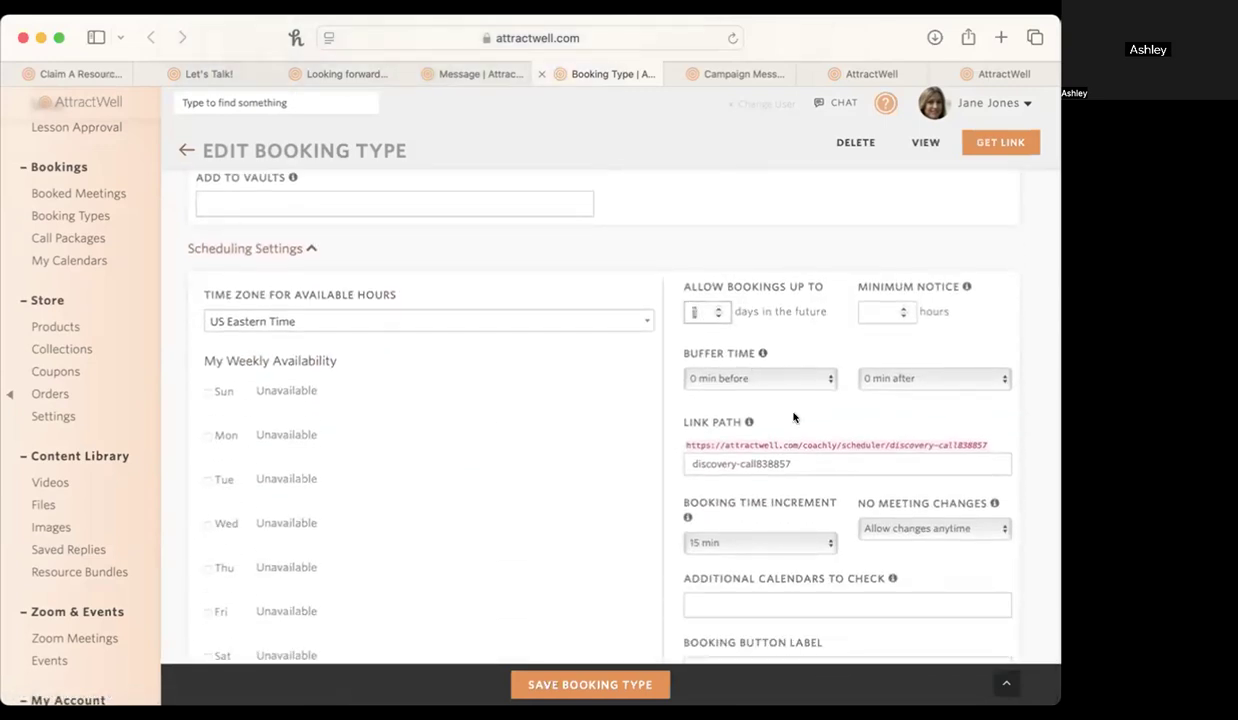
pyautogui.write('60')
pyautogui.press('BackSpace')
pyautogui.press('BackSpace')
pyautogui.write('1')
pyautogui.moveTo(705, 307); pyautogui.dragTo(680, 307)
pyautogui.click(876, 311)
# Set the booking type's buffer time to 30 min before and 30 min after.
pyautogui.click(785, 380)
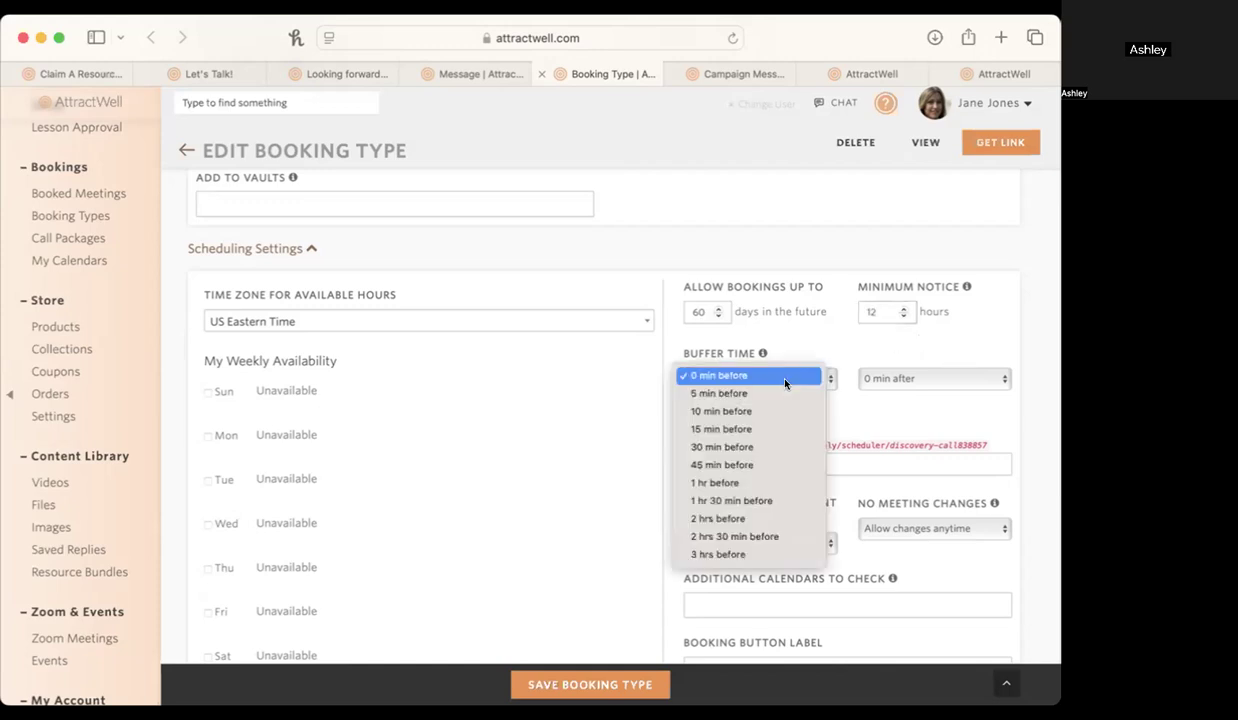
pyautogui.click(782, 446)
pyautogui.click(868, 382)
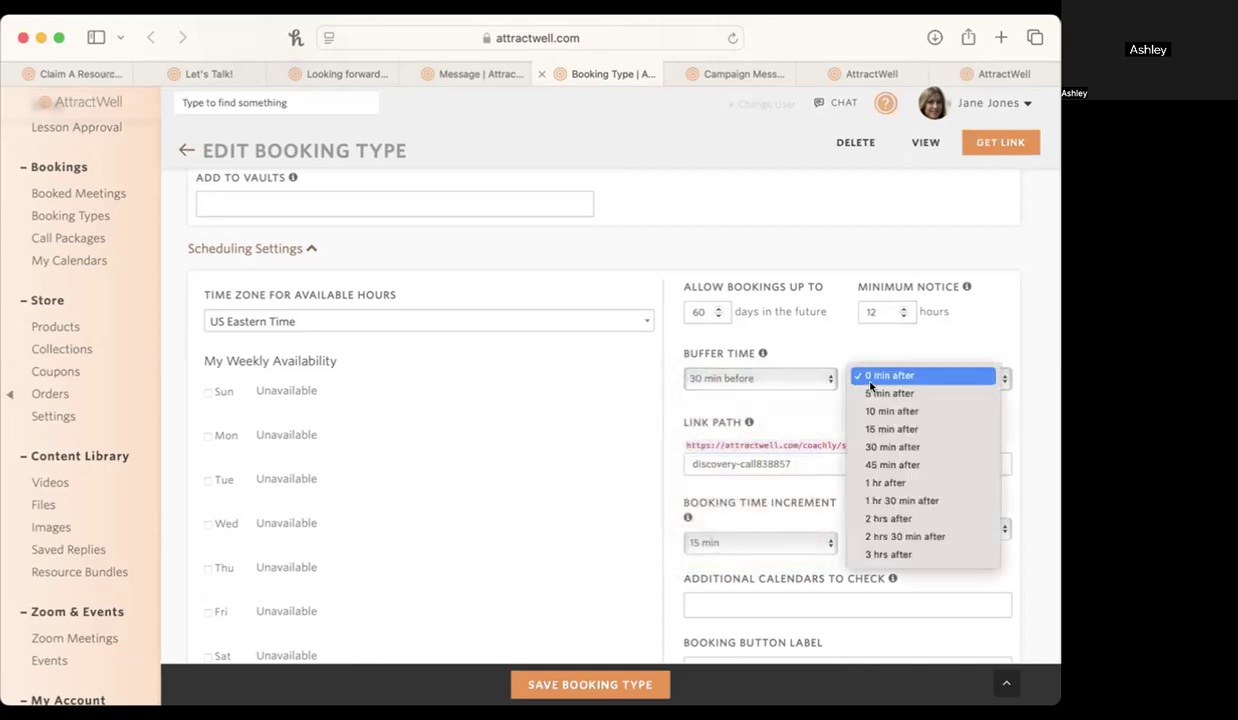
pyautogui.click(880, 447)
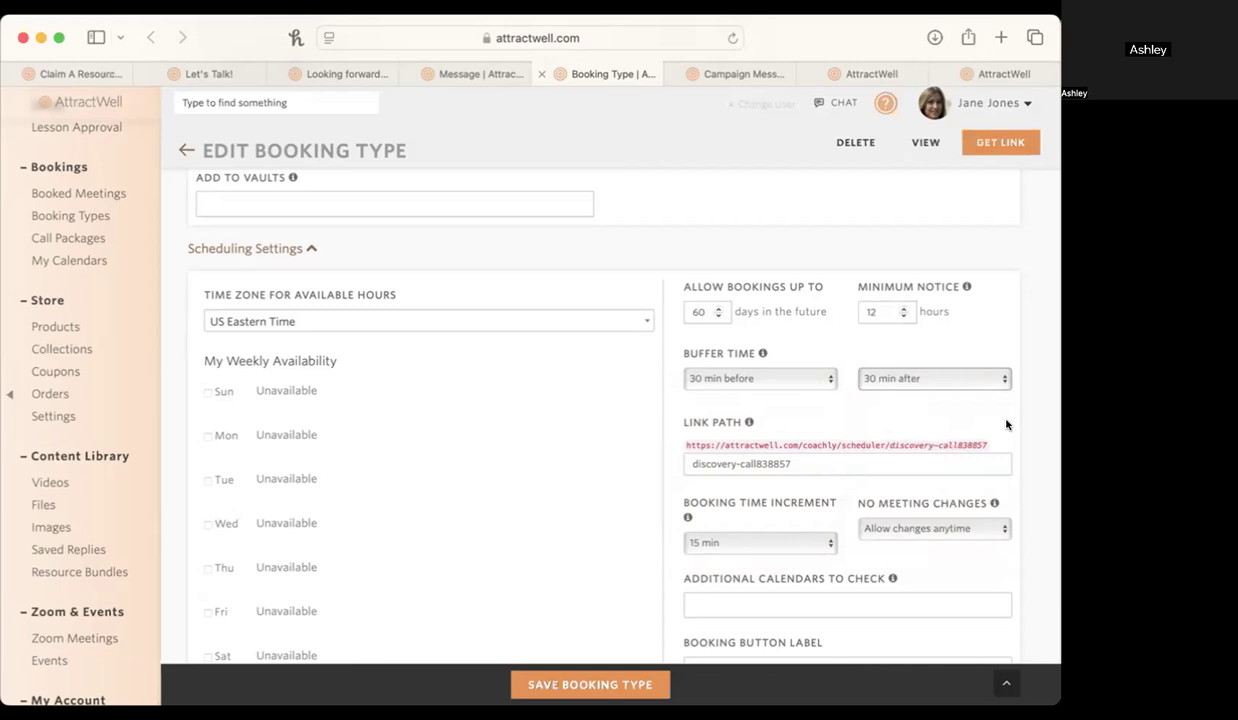
# Make Monday through Friday available from 09:00 AM to 05:00 PM in the weekly availability.
pyautogui.scroll(-2, 850, 412)
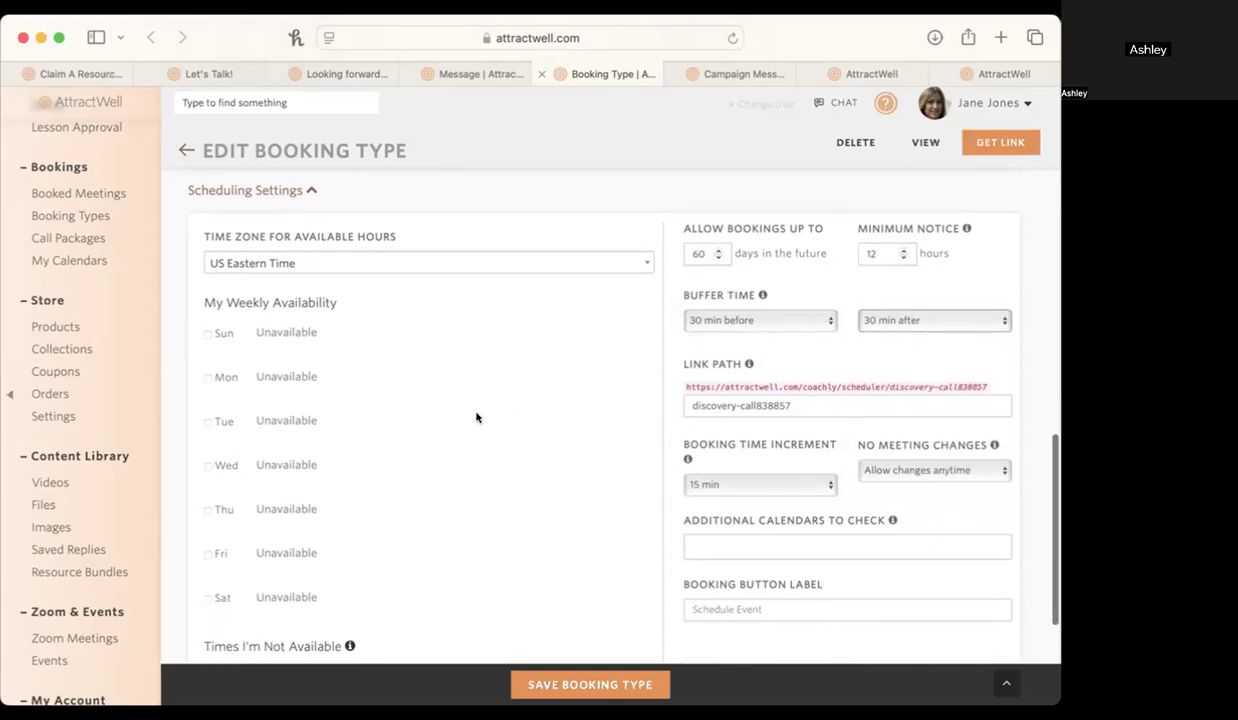
pyautogui.click(206, 378)
pyautogui.click(207, 422)
pyautogui.click(207, 466)
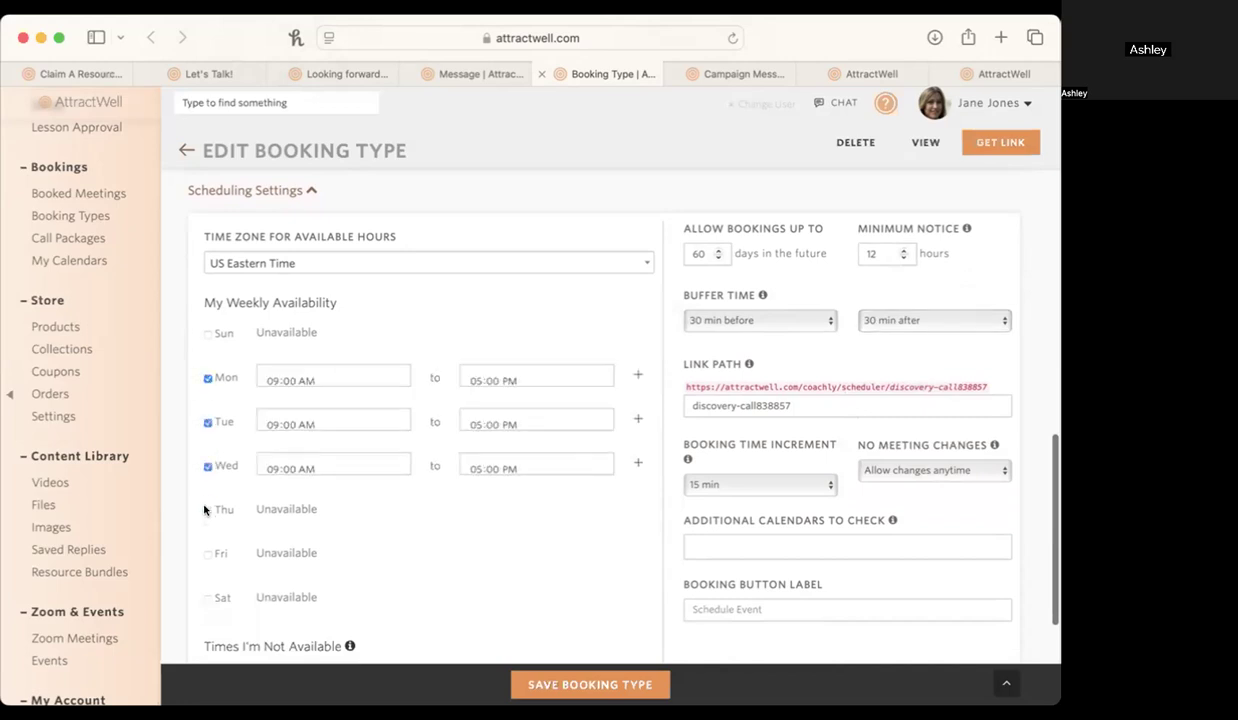
pyautogui.click(206, 510)
pyautogui.click(207, 553)
# Add Personal - Read Only as an additional calendar to check for conflicts.
pyautogui.scroll(-1, 560, 640)
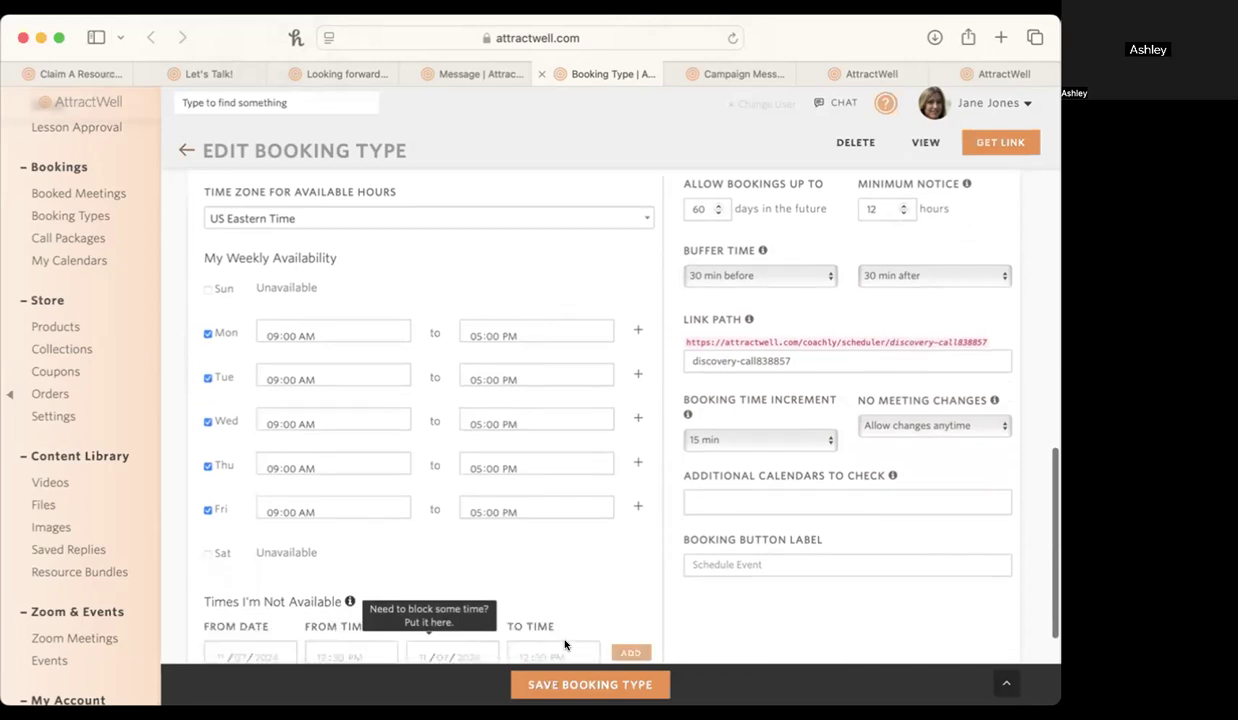
pyautogui.scroll(-2, 565, 645)
pyautogui.click(832, 430)
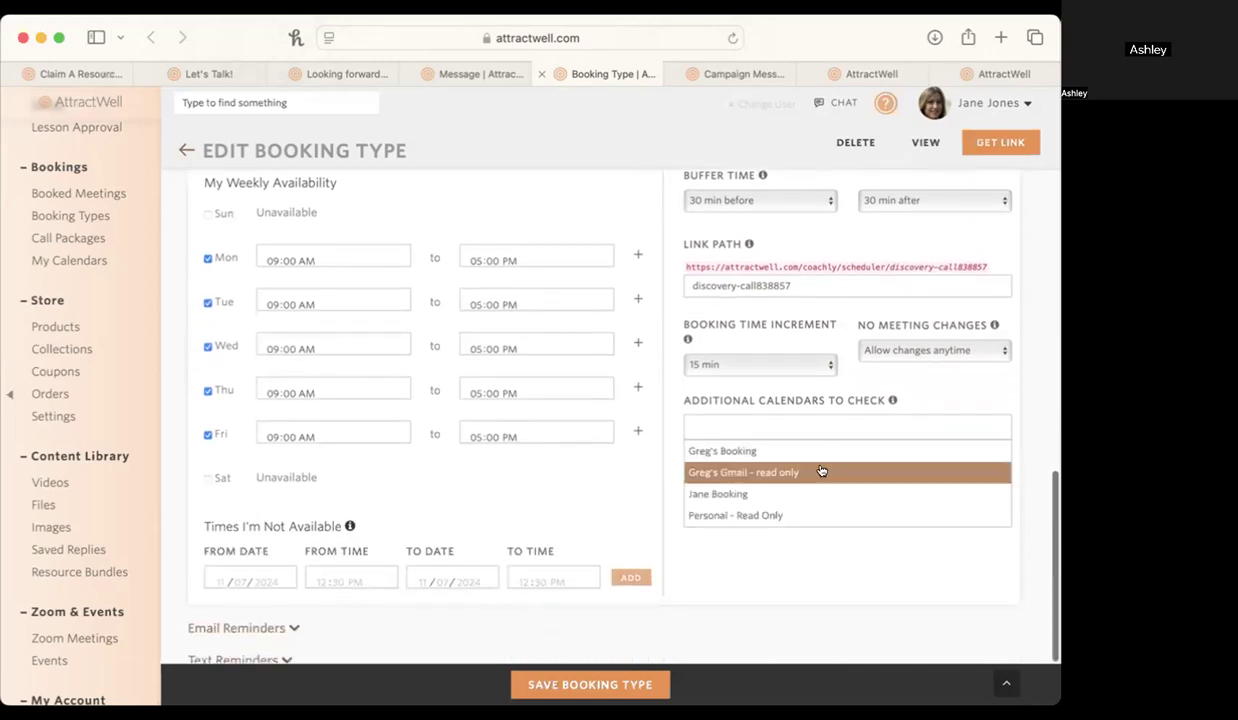
pyautogui.click(811, 515)
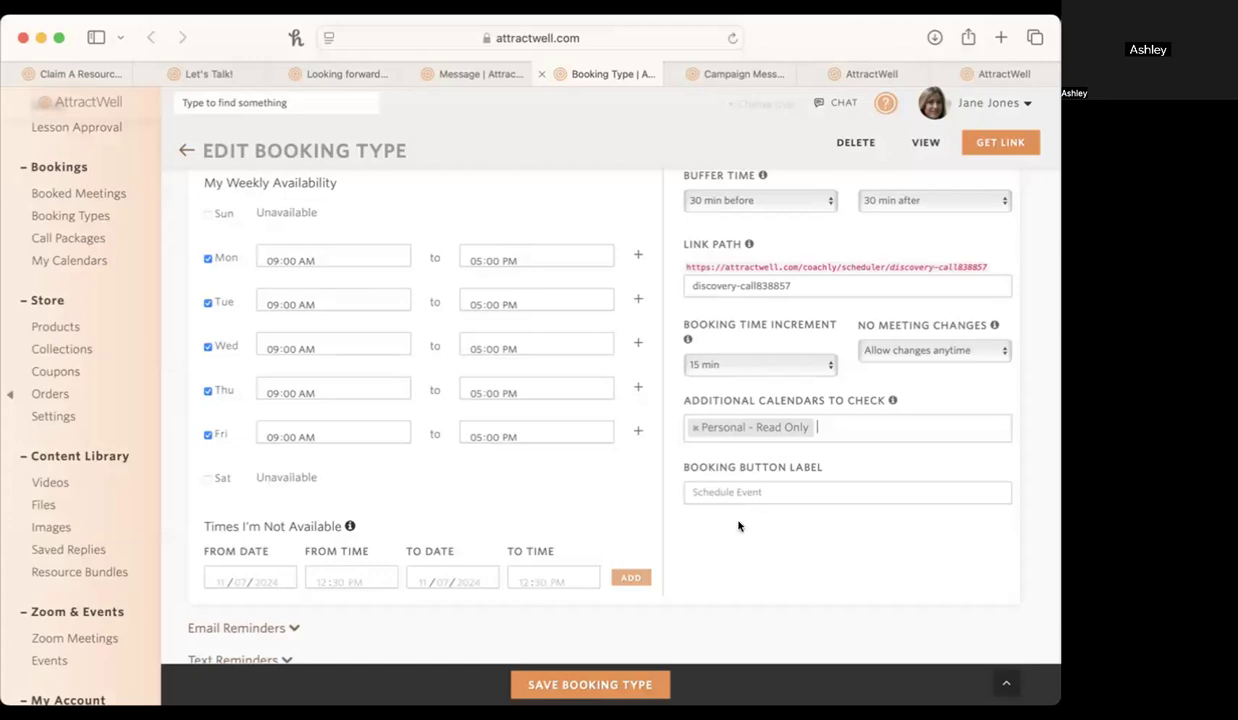
# Examine the email reminder timings, subject and body for the booking type.
pyautogui.scroll(-3, 738, 526)
pyautogui.click(249, 541)
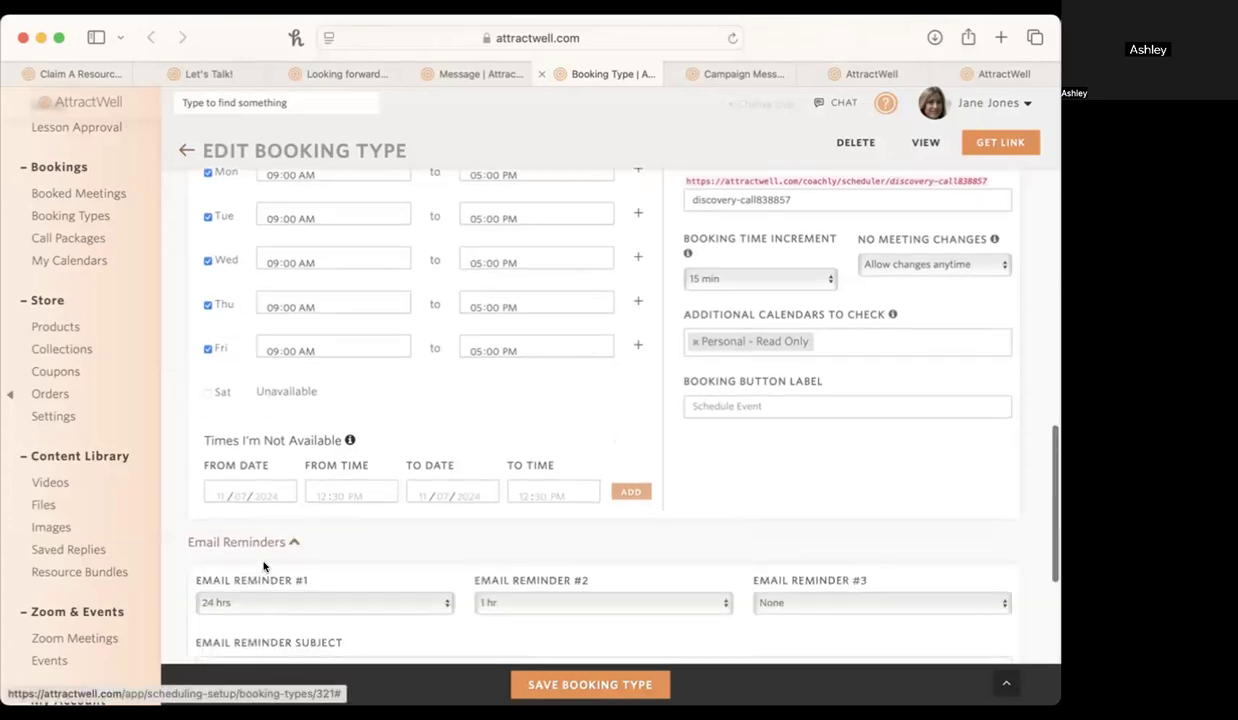
pyautogui.scroll(-6, 263, 566)
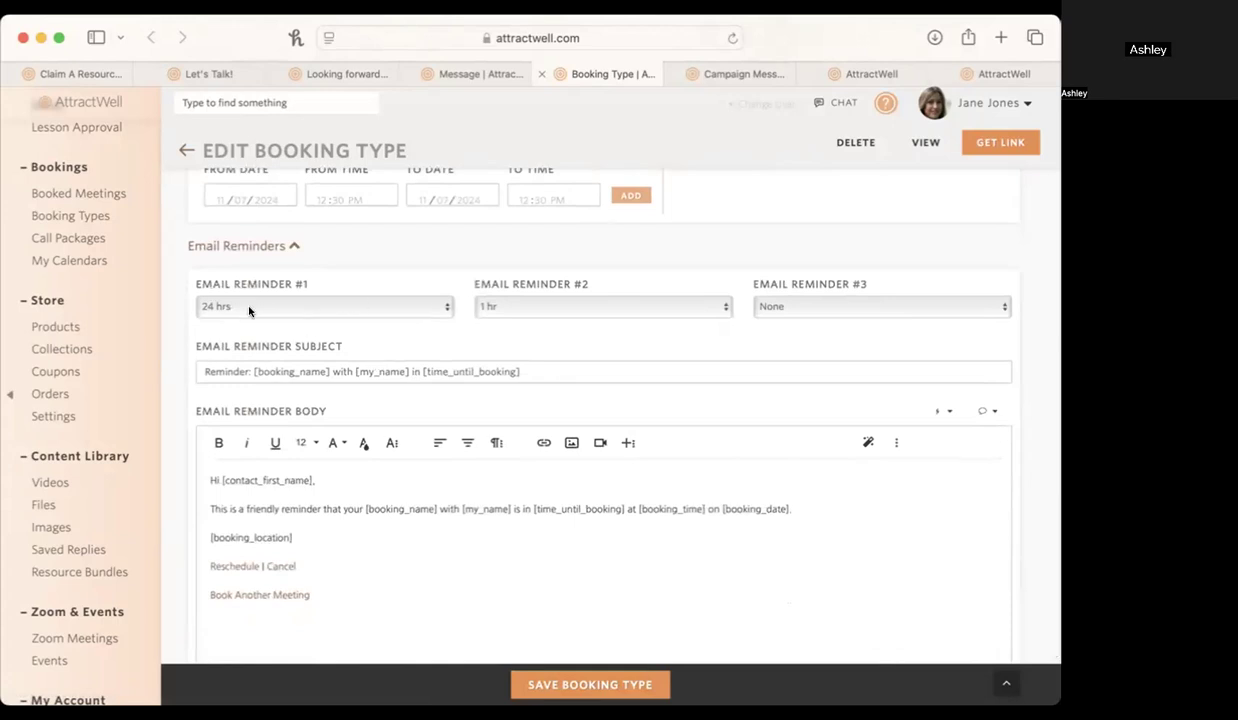
pyautogui.scroll(-2, 553, 354)
pyautogui.scroll(-2, 553, 357)
pyautogui.click(240, 520)
pyautogui.scroll(-5, 485, 545)
pyautogui.scroll(-2, 485, 545)
pyautogui.scroll(10, 484, 544)
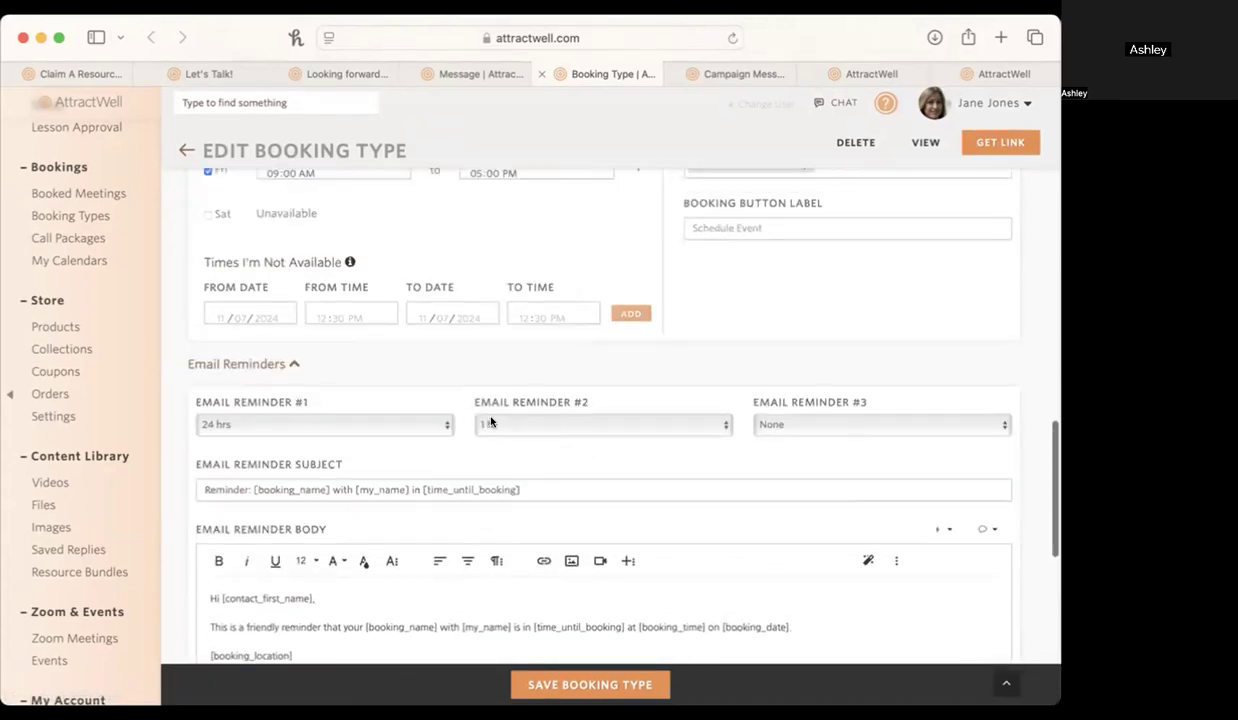
pyautogui.scroll(-5, 498, 418)
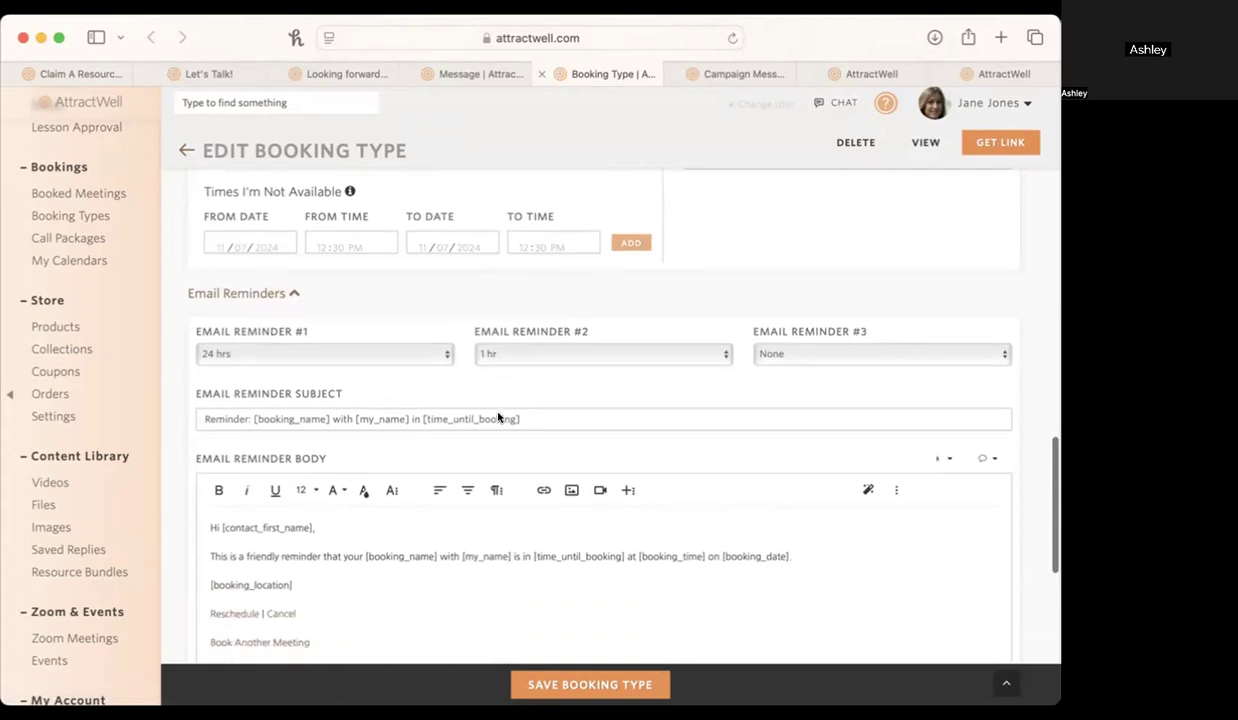
# Review the text reminder timings and reminder text, and save the Wellness Gameplan booking type.
pyautogui.click(257, 547)
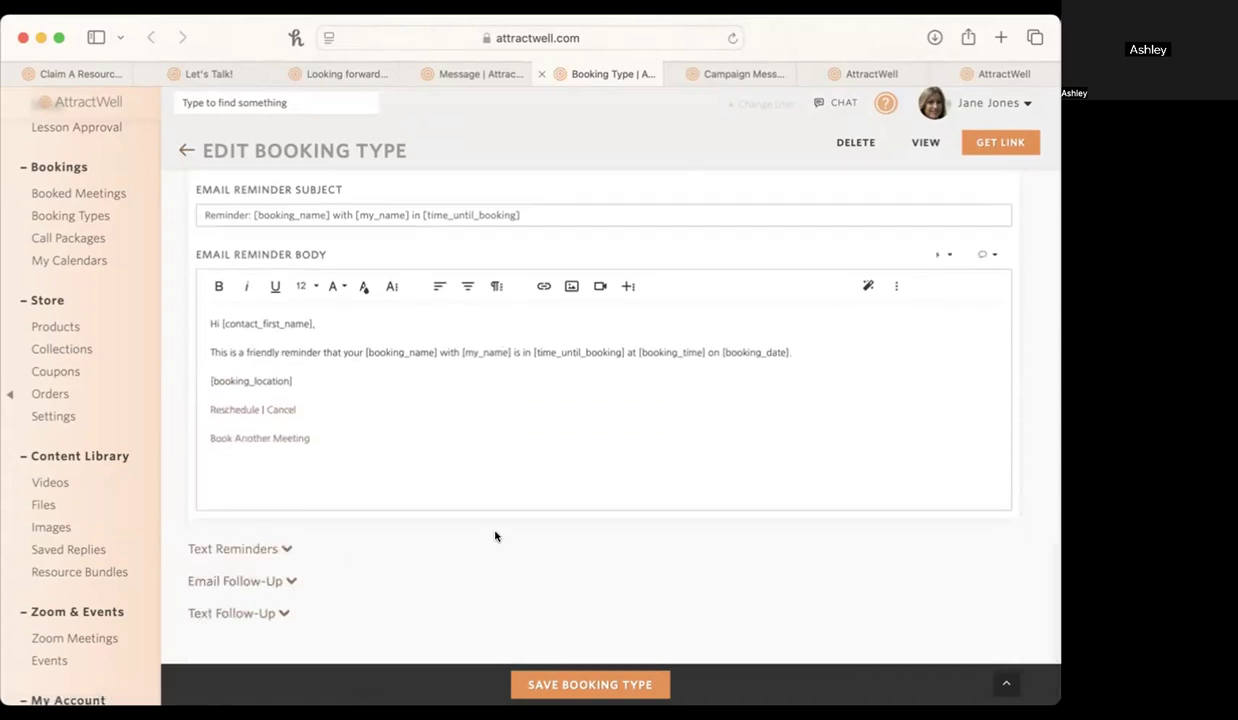
pyautogui.click(240, 549)
pyautogui.scroll(-4, 618, 642)
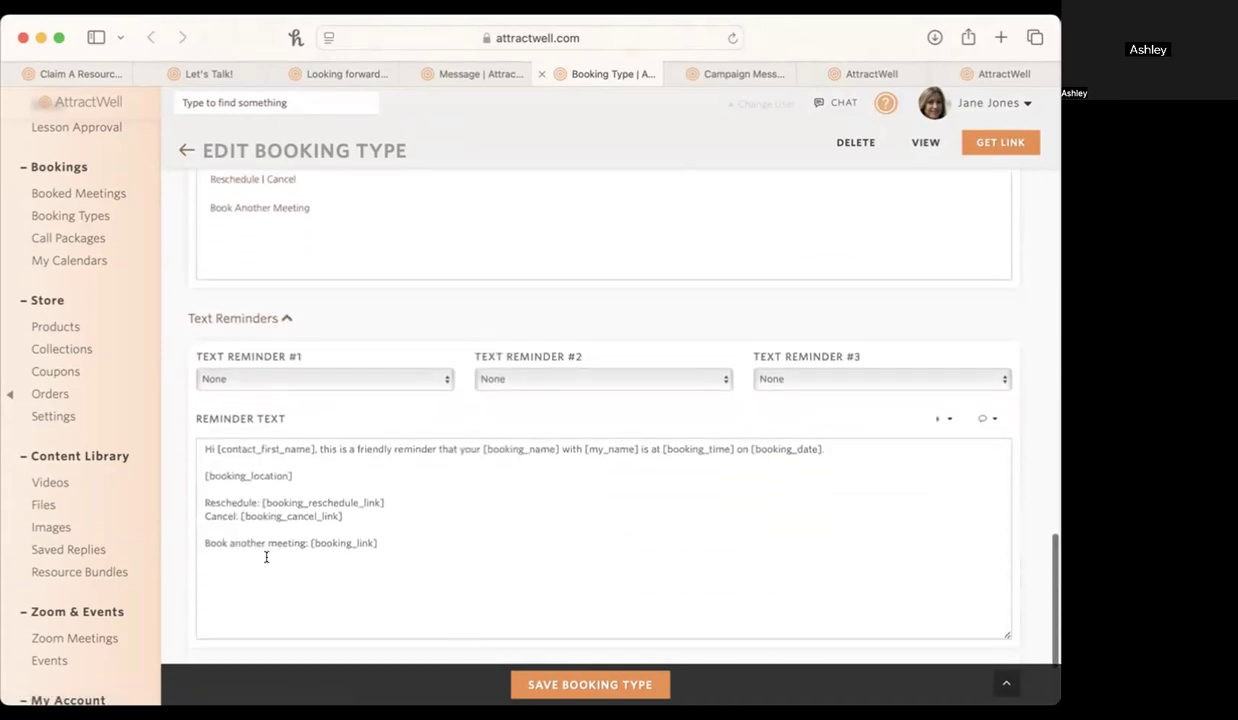
pyautogui.scroll(10, 351, 428)
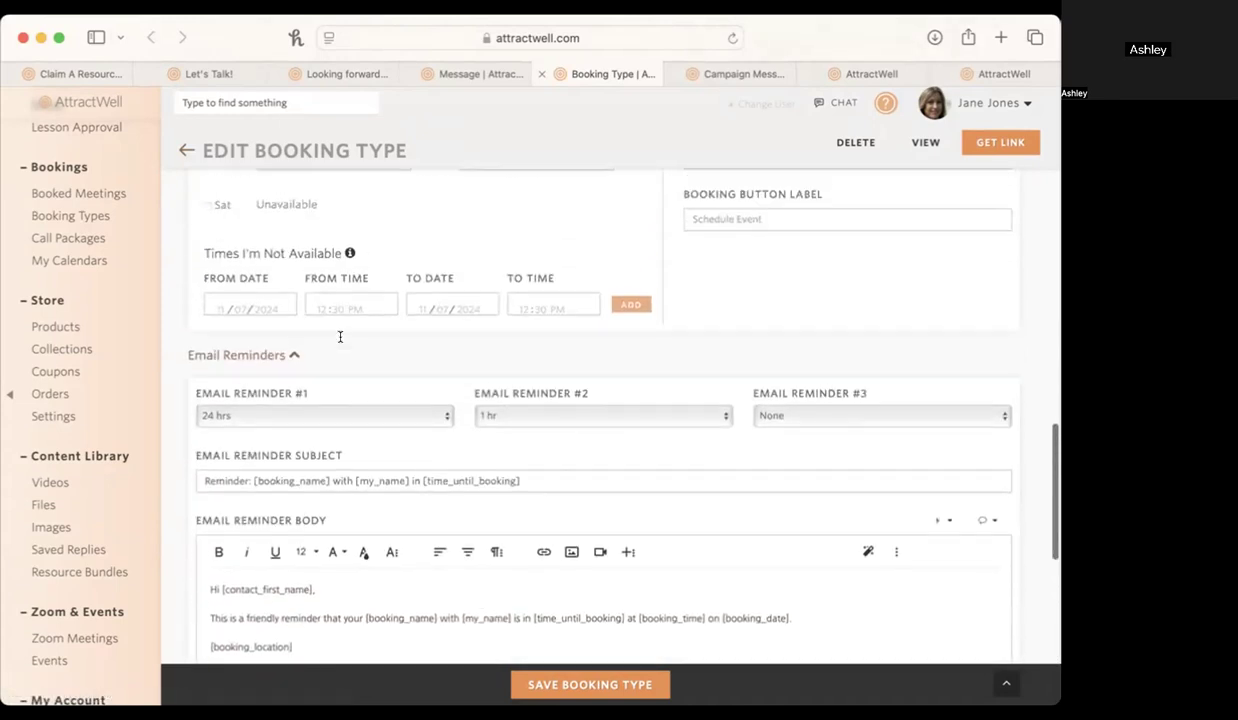
pyautogui.scroll(10, 335, 379)
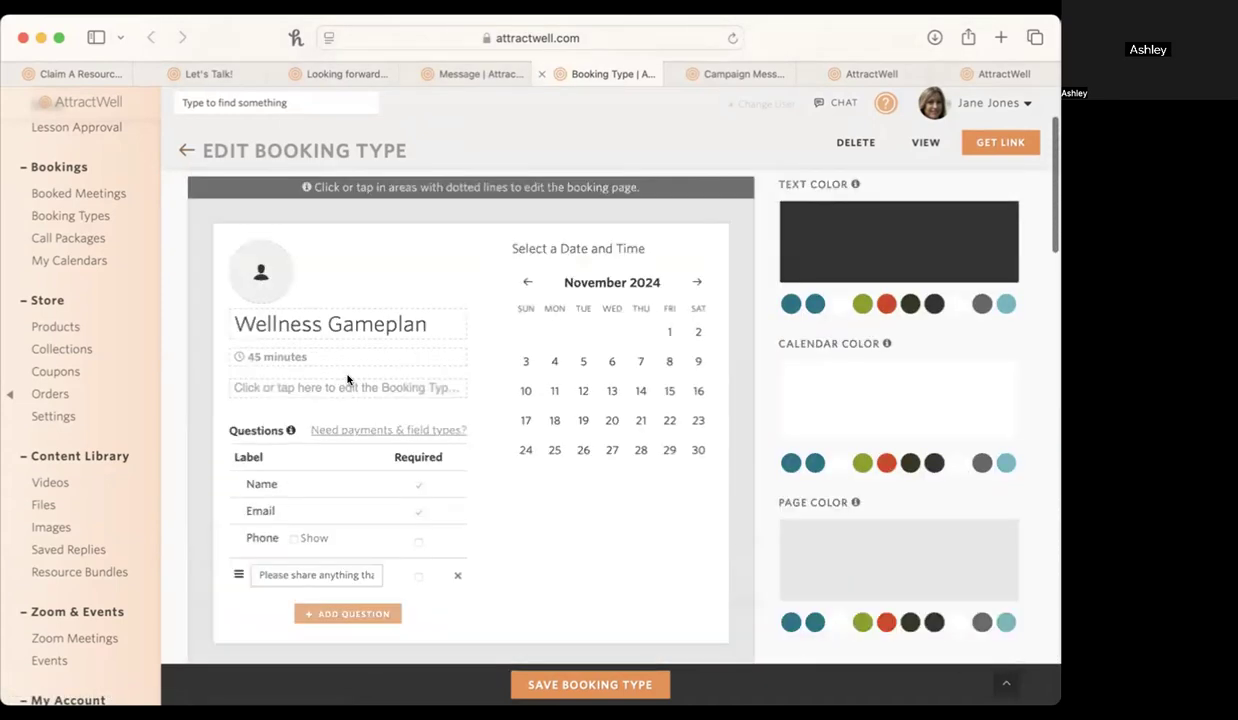
pyautogui.click(598, 682)
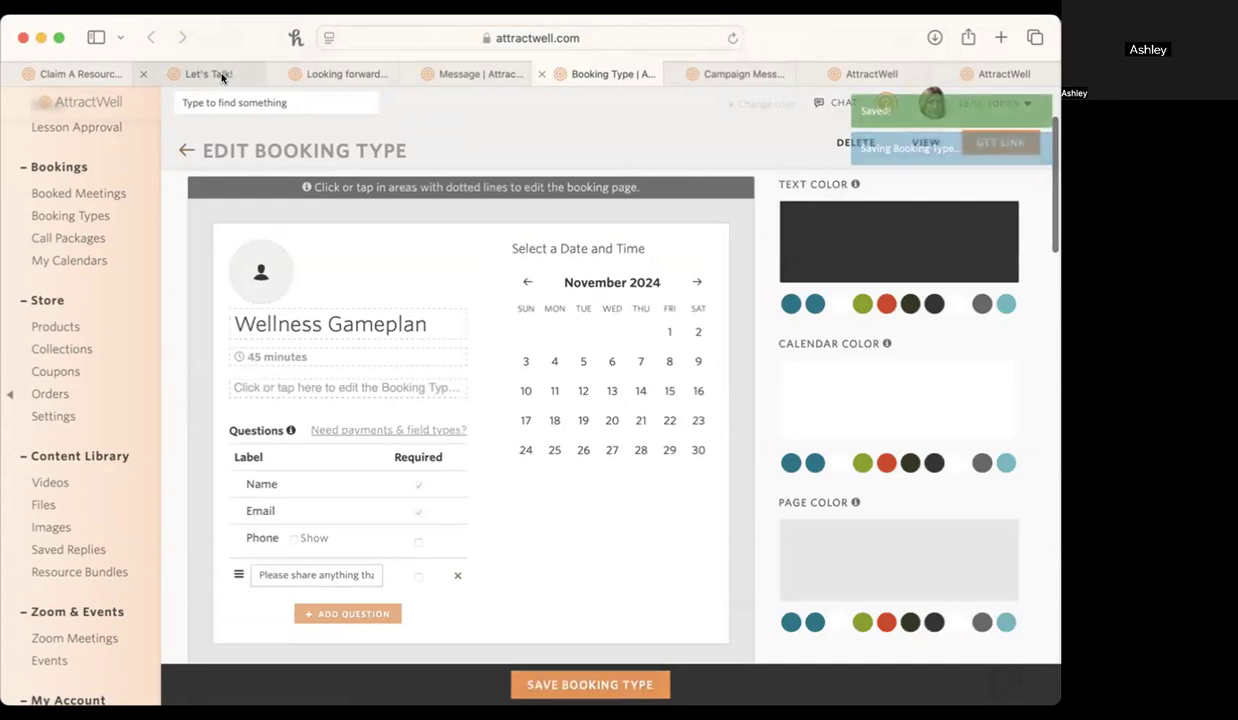
# Review the Let's Talk! page form, the confirmation message, the booking type and the Discovery Call Confirmation campaign in turn.
pyautogui.click(218, 74)
pyautogui.click(734, 38)
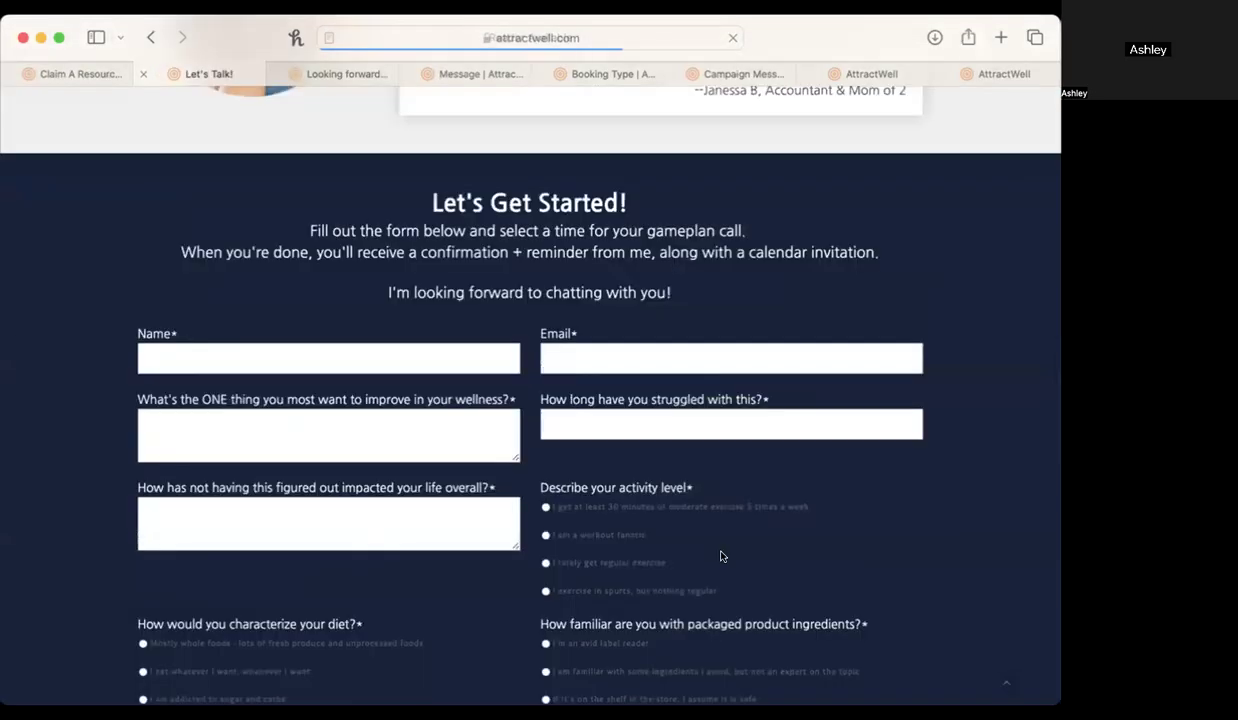
pyautogui.scroll(-7, 721, 552)
pyautogui.scroll(-1, 715, 540)
pyautogui.click(352, 73)
pyautogui.click(465, 73)
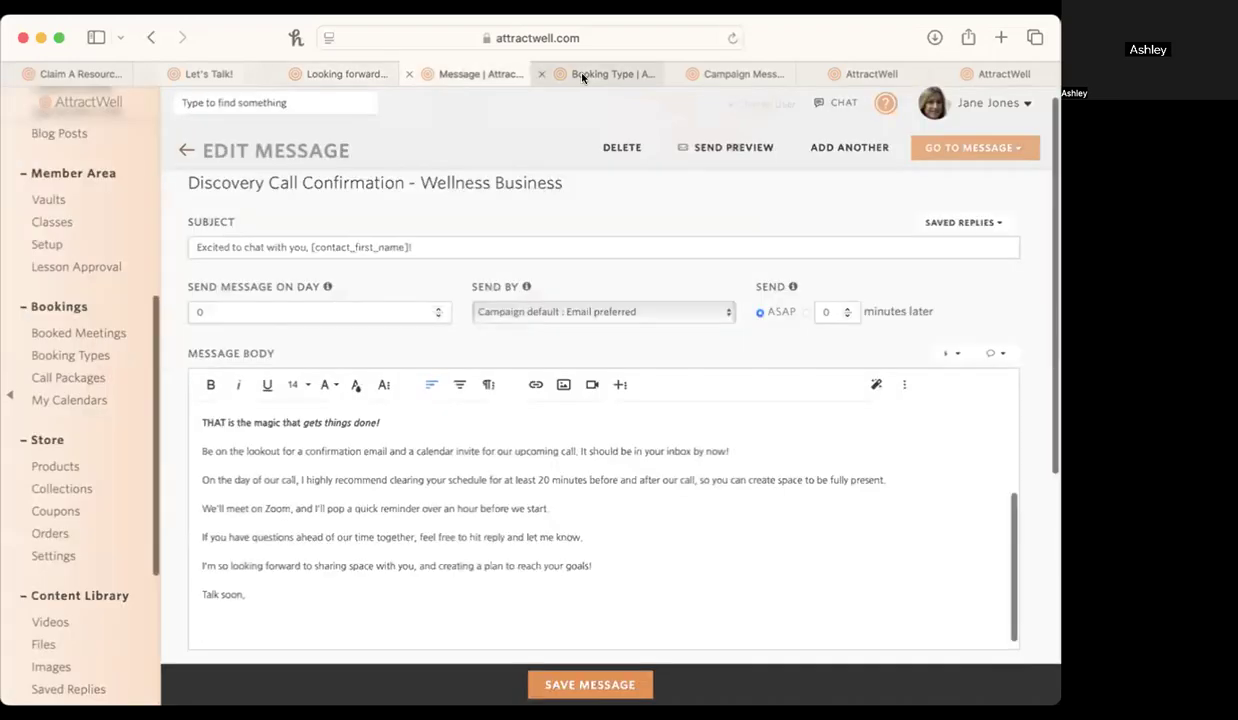
pyautogui.click(564, 72)
pyautogui.click(759, 73)
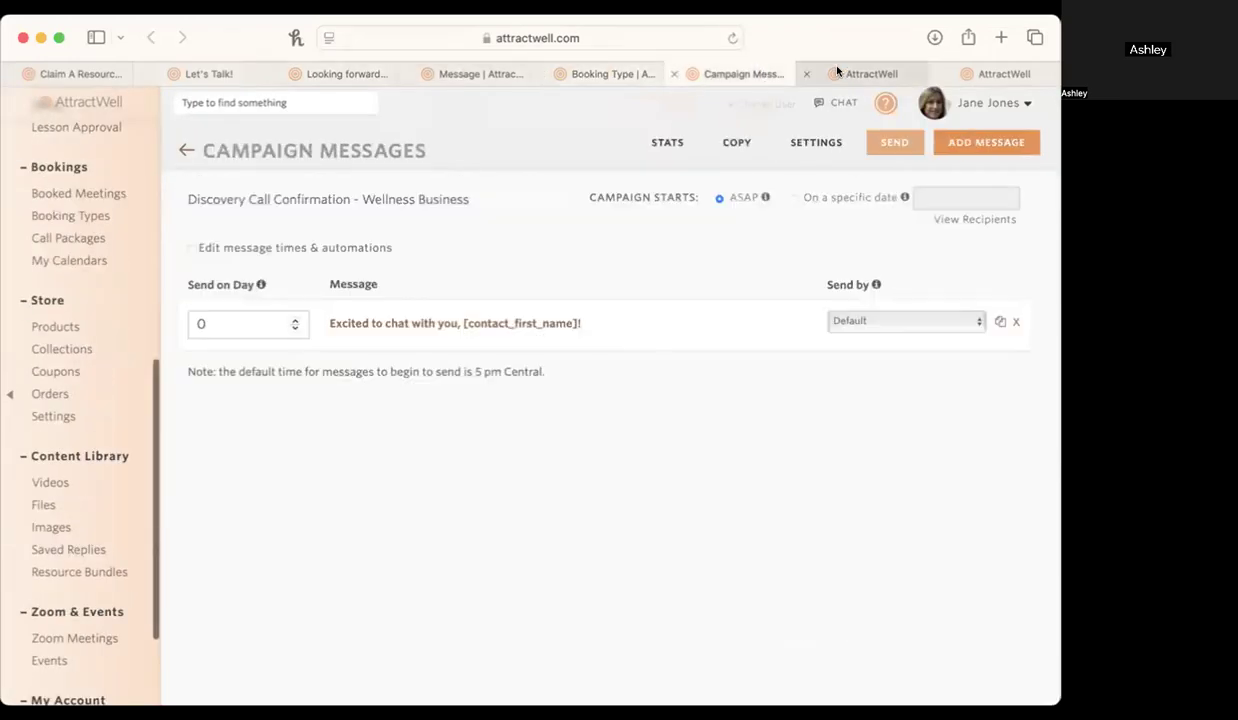
# Preview the Discovery Call Landing page at desktop size and test that the Let's Do This! button jumps to the form.
pyautogui.click(864, 73)
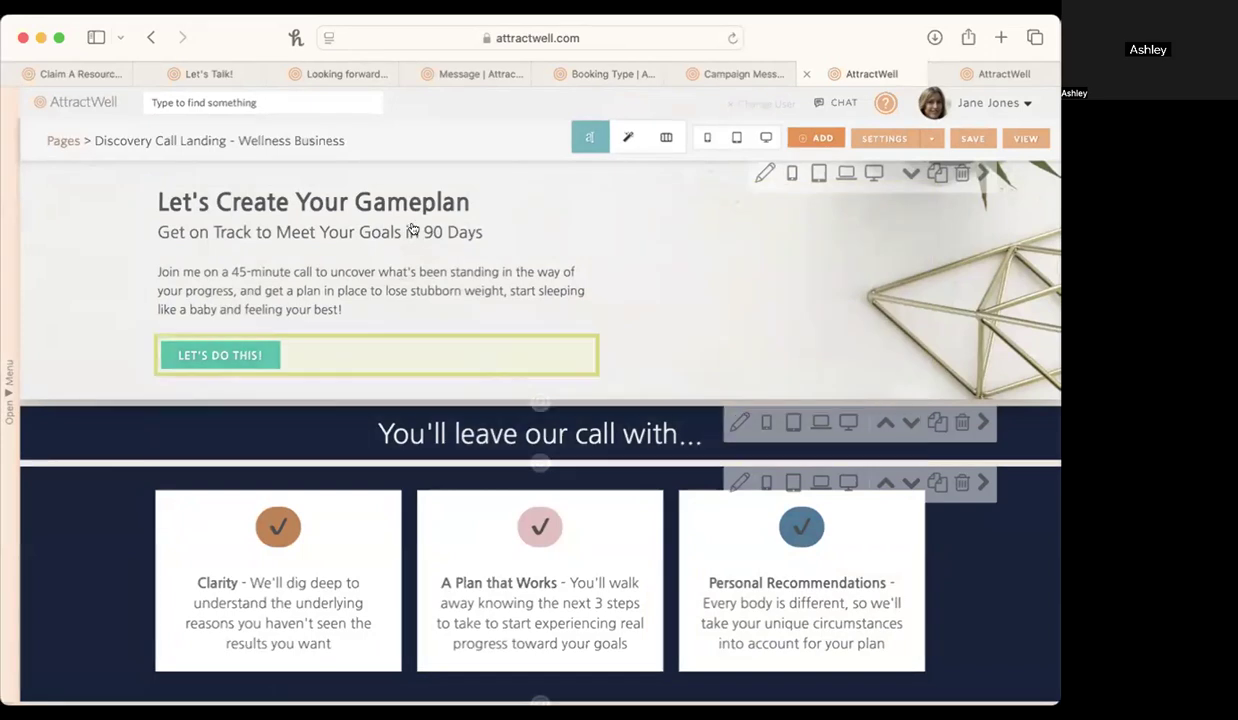
pyautogui.click(765, 138)
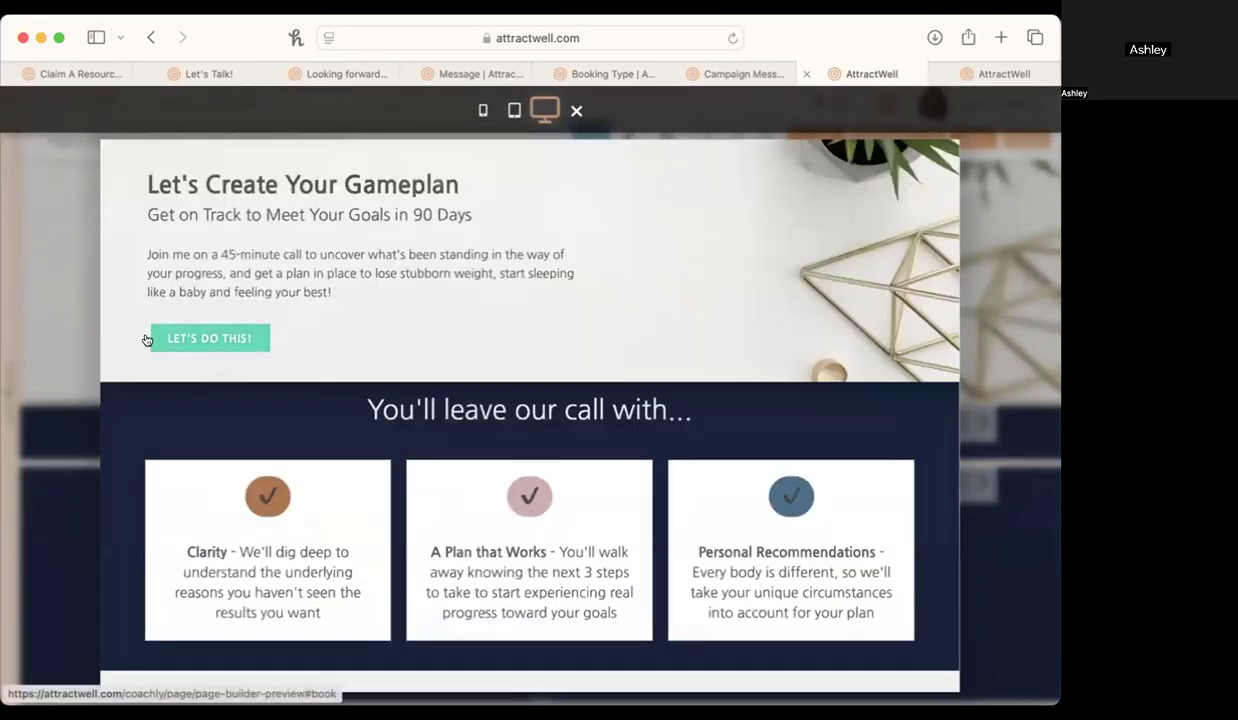
pyautogui.click(210, 340)
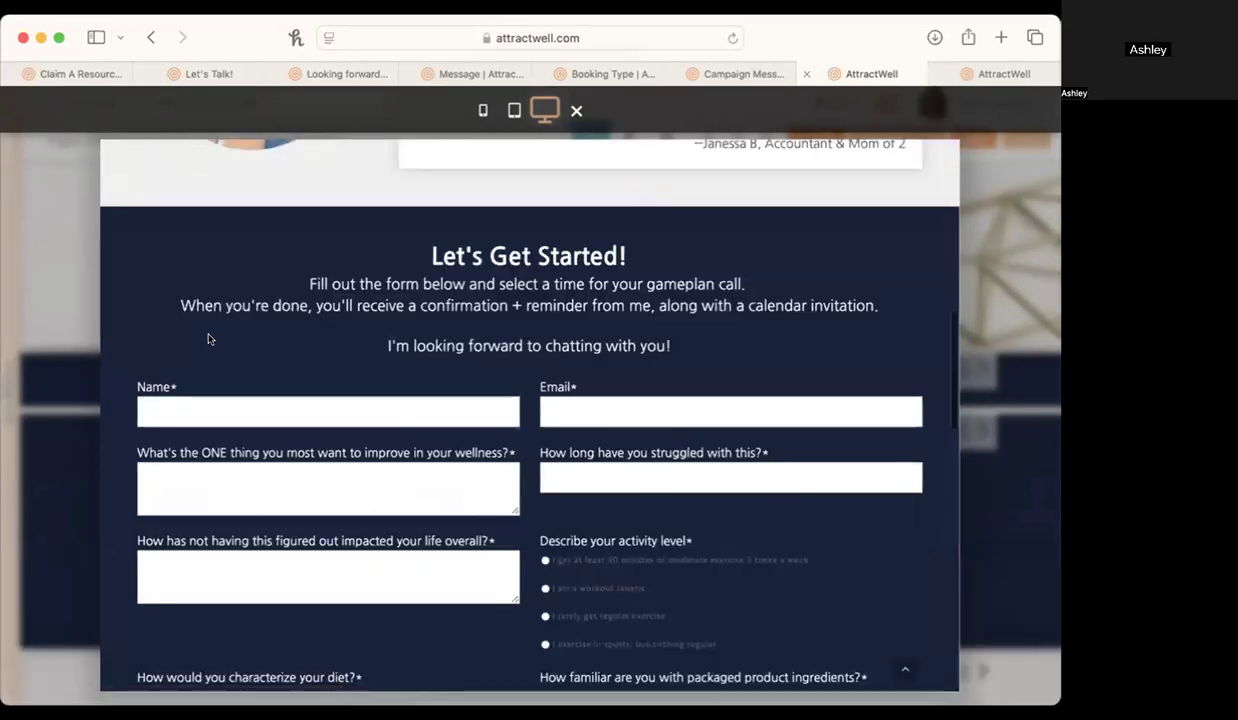
pyautogui.scroll(-2, 208, 335)
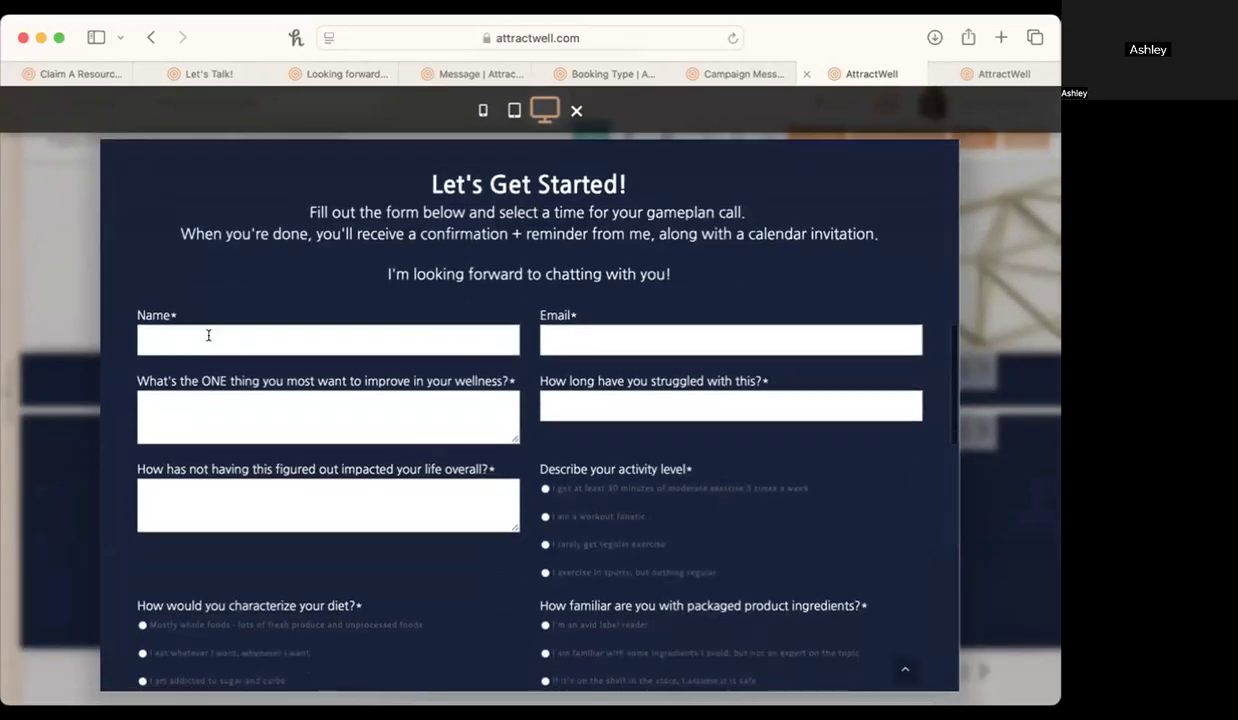
pyautogui.click(575, 110)
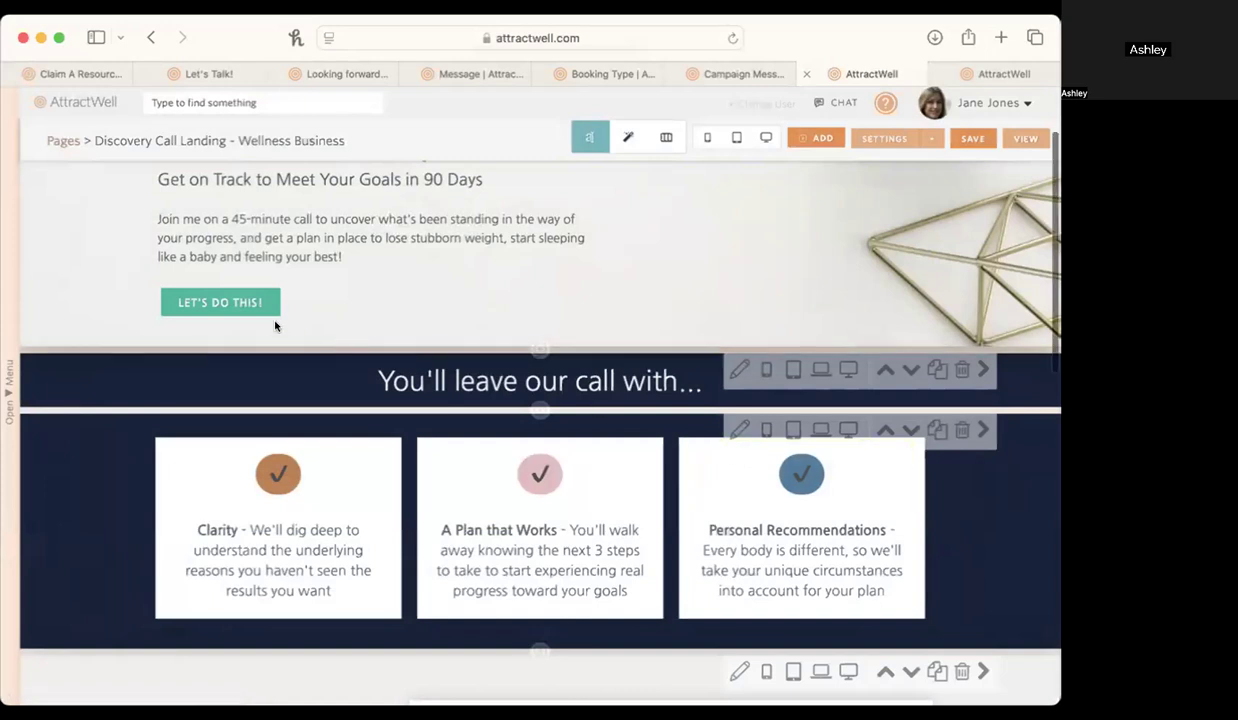
# Inspect the link URL behind the Let's Do This! button on the landing page, and close the content editor.
pyautogui.click(246, 304)
pyautogui.click(257, 345)
pyautogui.click(257, 387)
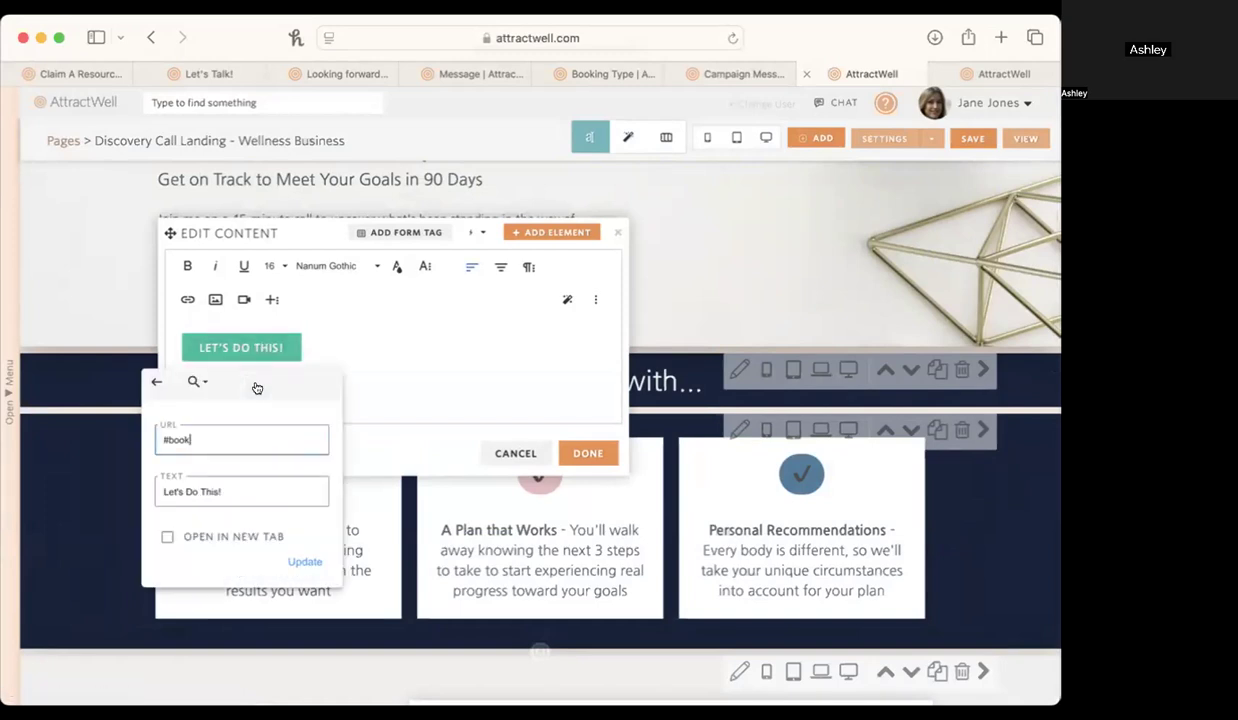
pyautogui.rightClick(169, 437)
pyautogui.click(505, 408)
pyautogui.click(505, 408)
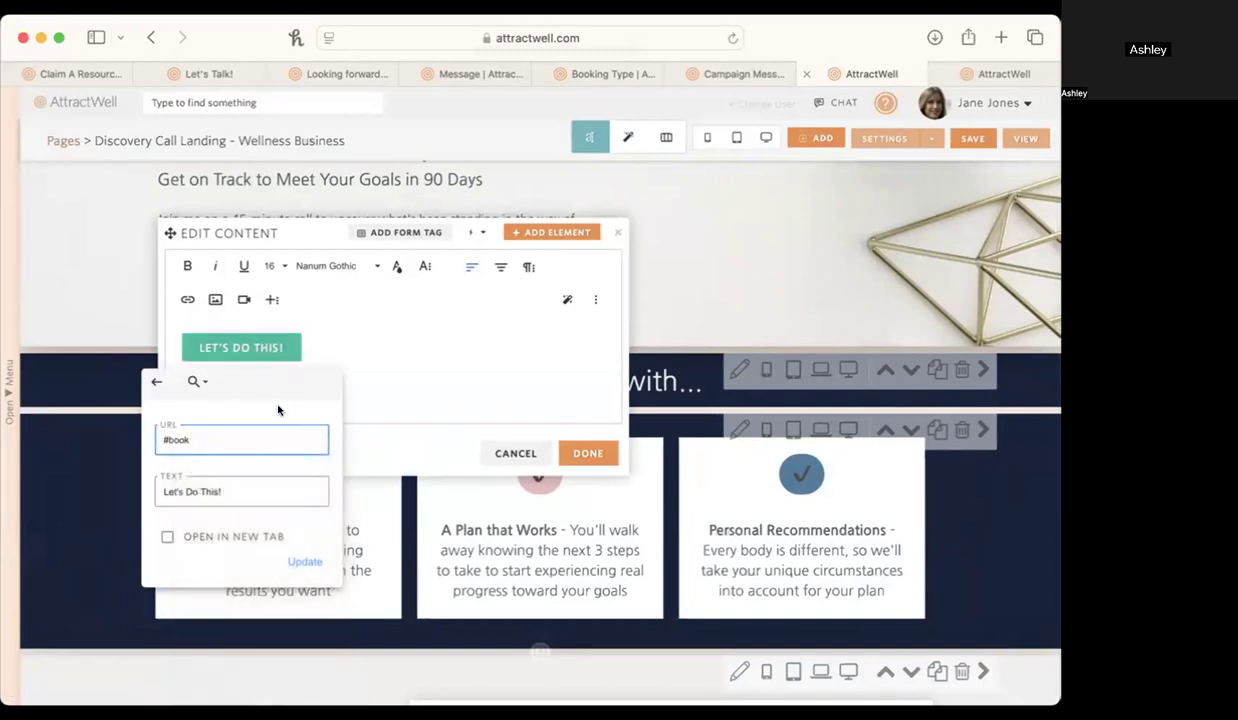
pyautogui.click(254, 362)
pyautogui.click(254, 390)
pyautogui.scroll(5, 254, 398)
pyautogui.hscroll(-3, 245, 410)
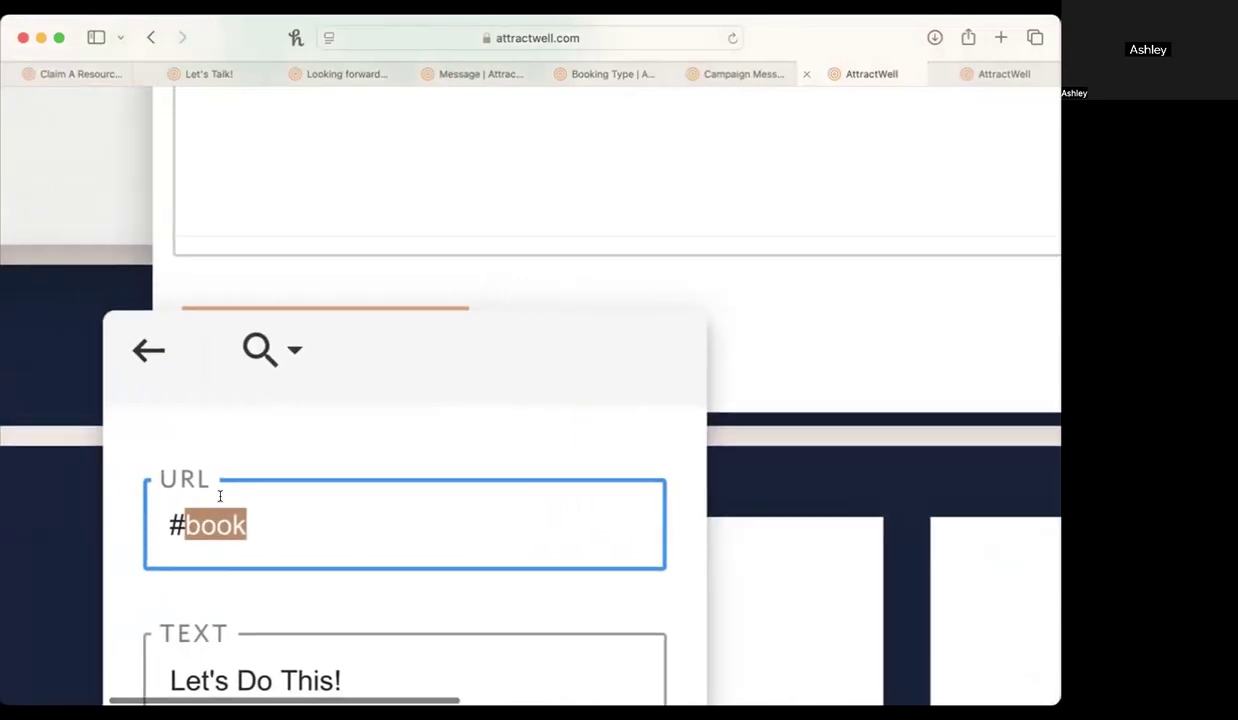
pyautogui.click(152, 352)
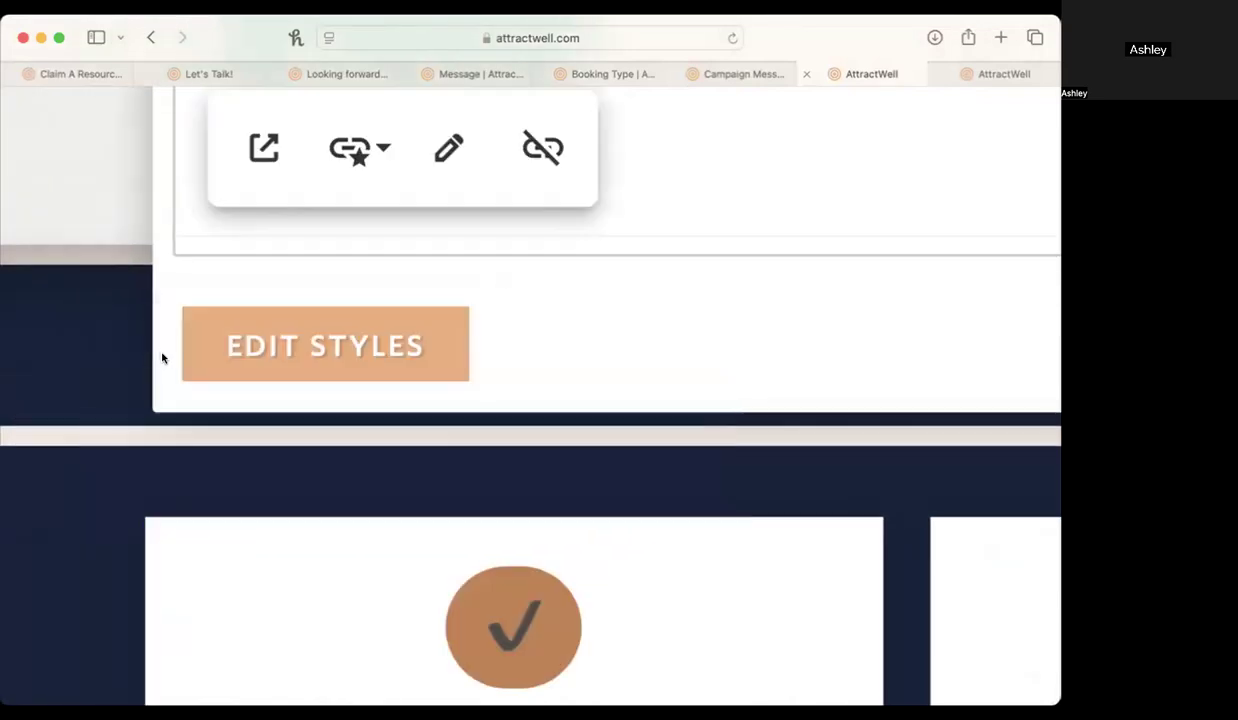
pyautogui.scroll(-5, 163, 358)
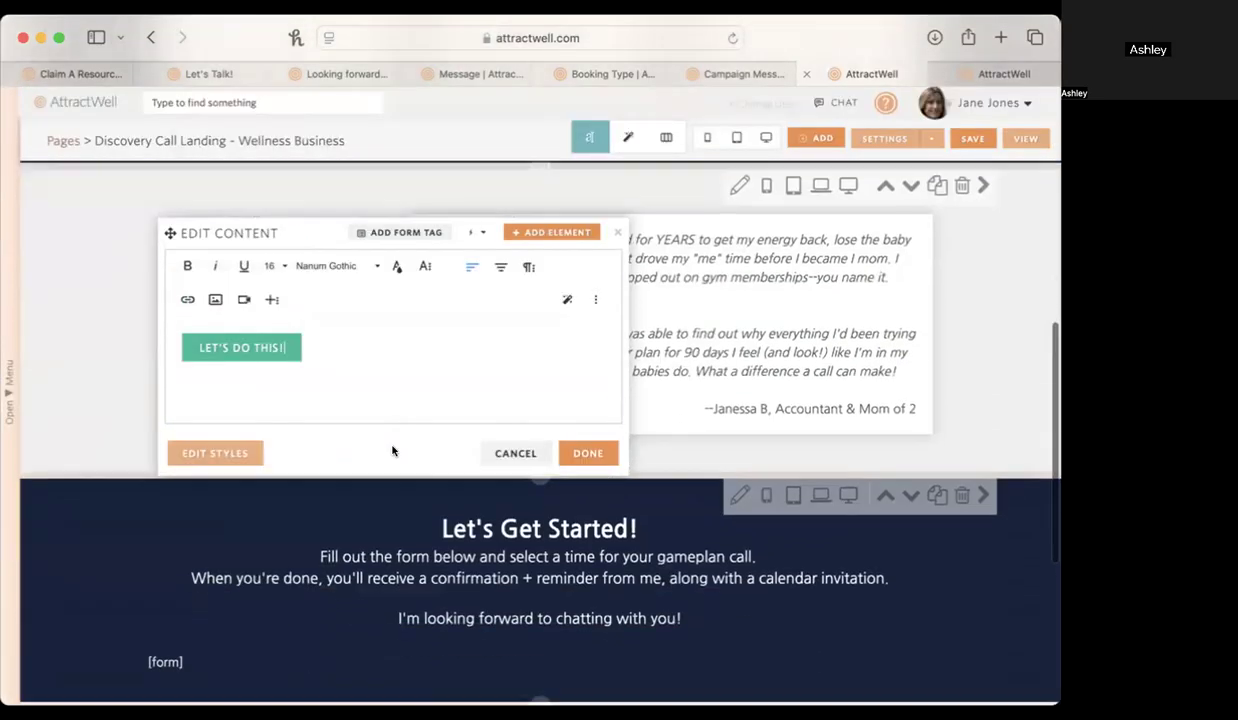
pyautogui.click(618, 233)
# Examine the Section Jump-To Name in the settings of the Let's Get Started! form section, and close the settings.
pyautogui.scroll(-3, 754, 647)
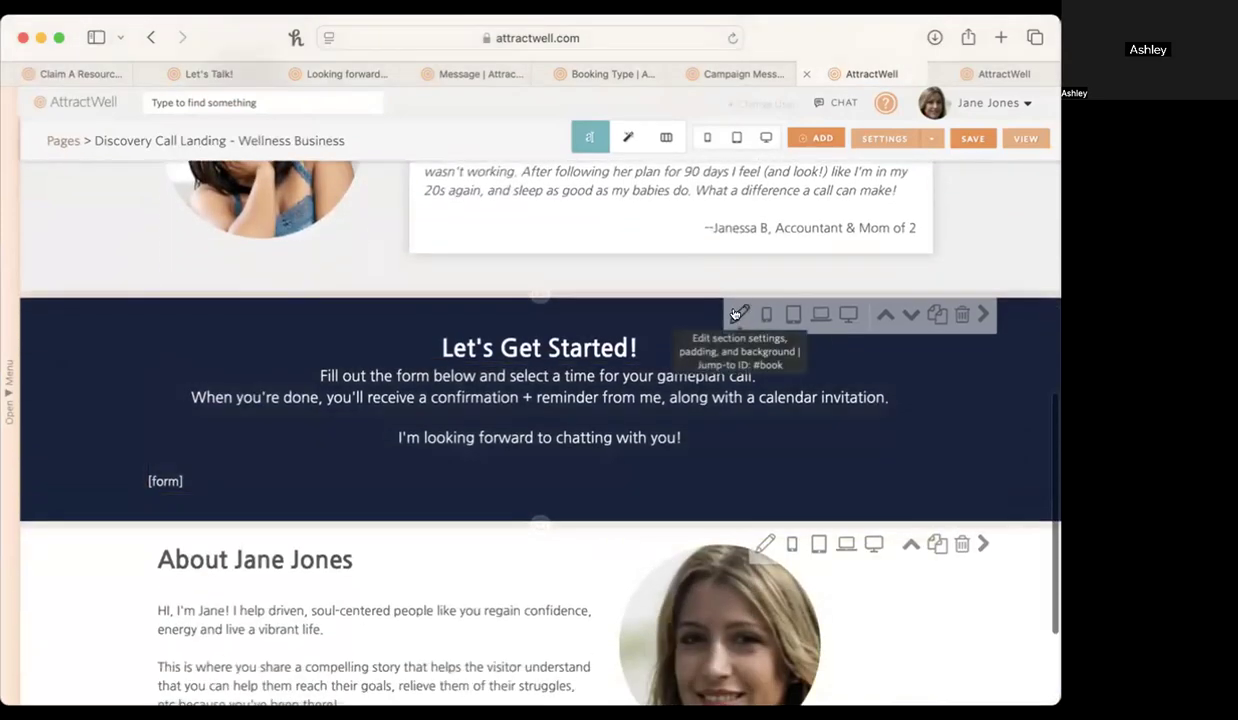
pyautogui.click(742, 312)
pyautogui.scroll(5, 851, 201)
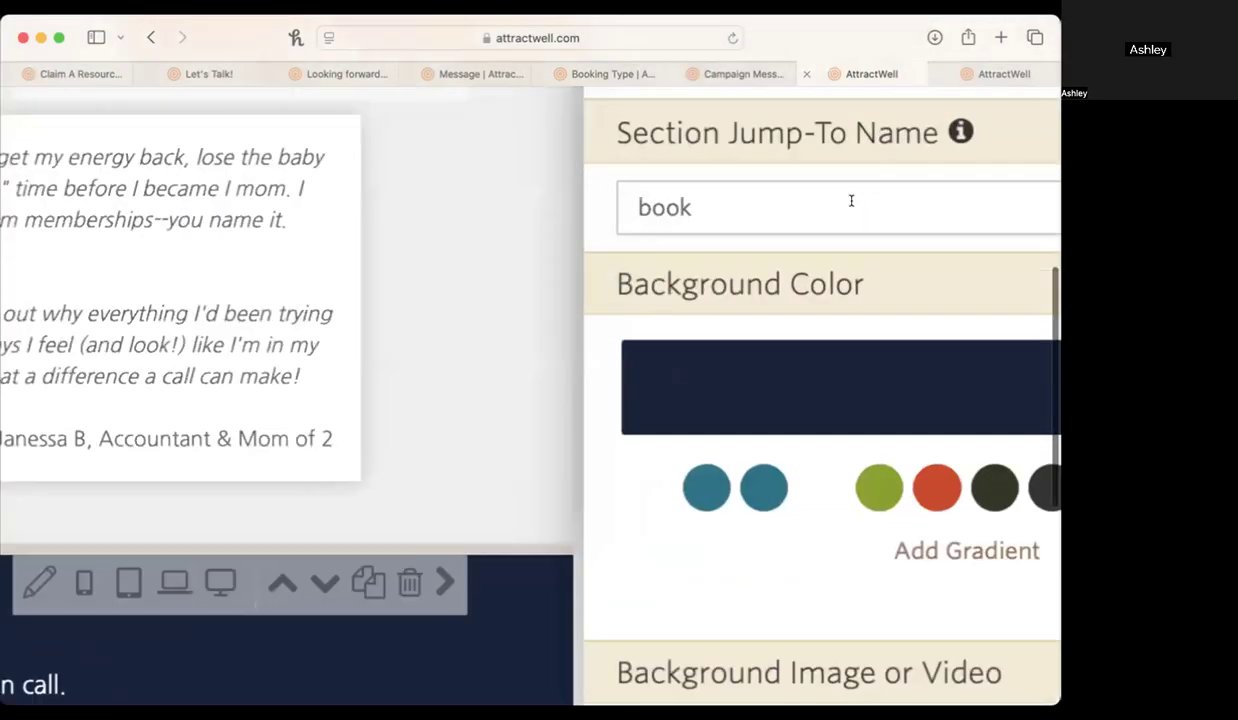
pyautogui.scroll(-5, 851, 200)
pyautogui.scroll(-5, 670, 375)
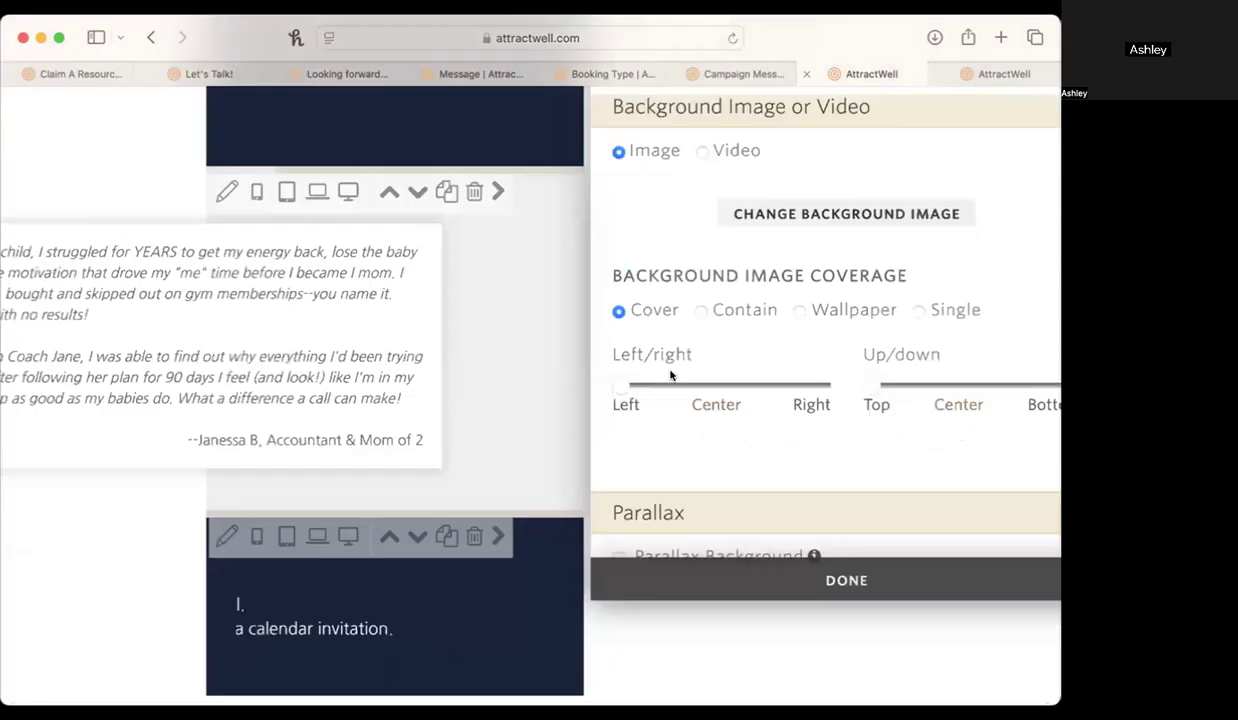
pyautogui.scroll(5, 707, 307)
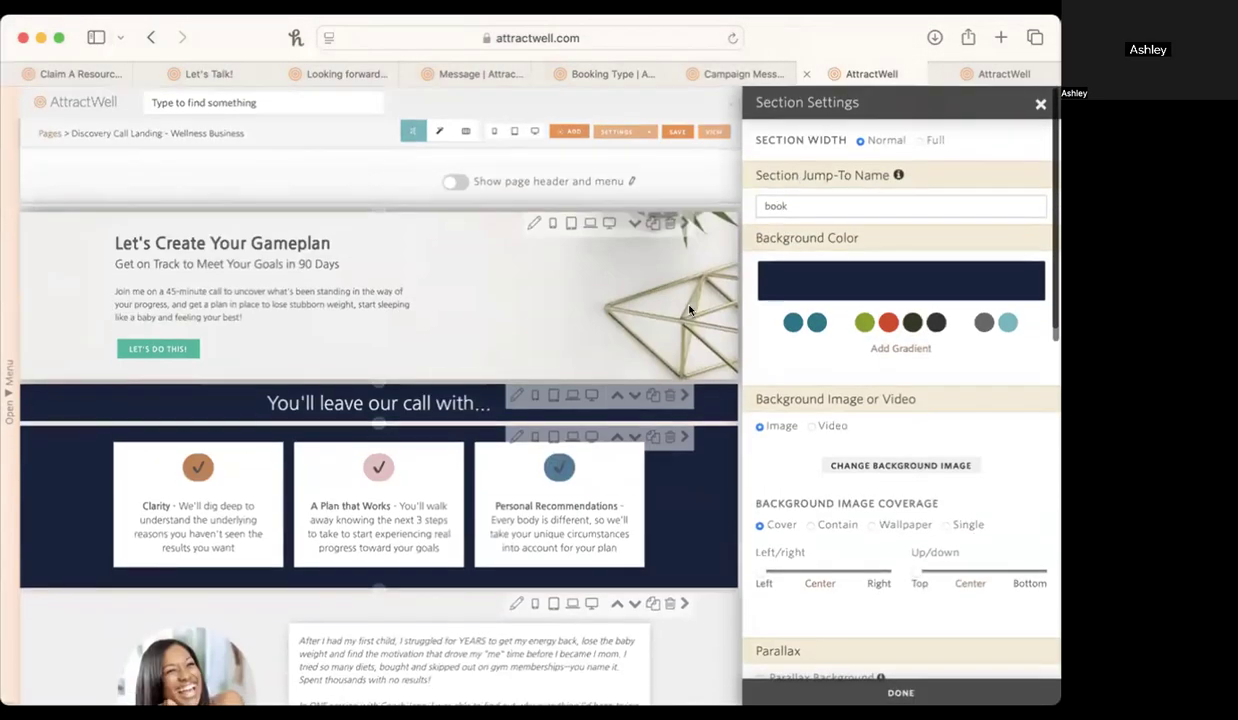
pyautogui.scroll(-10, 689, 311)
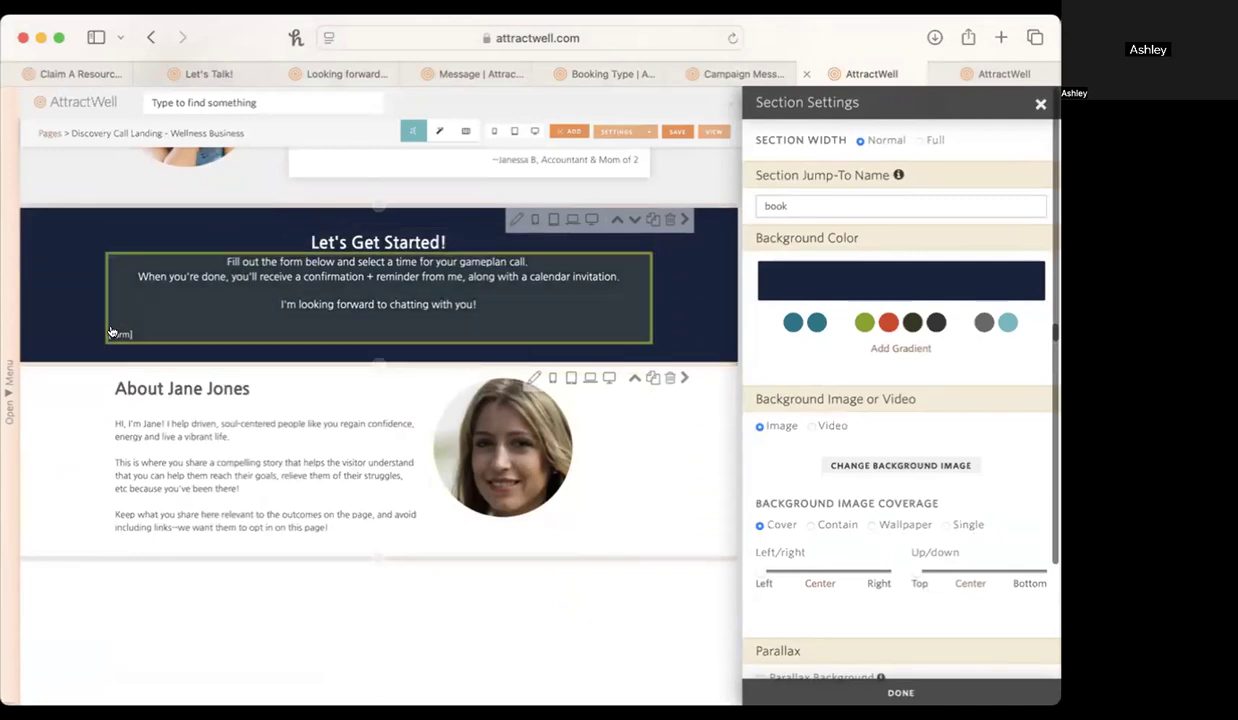
pyautogui.scroll(5, 112, 333)
pyautogui.scroll(-5, 112, 333)
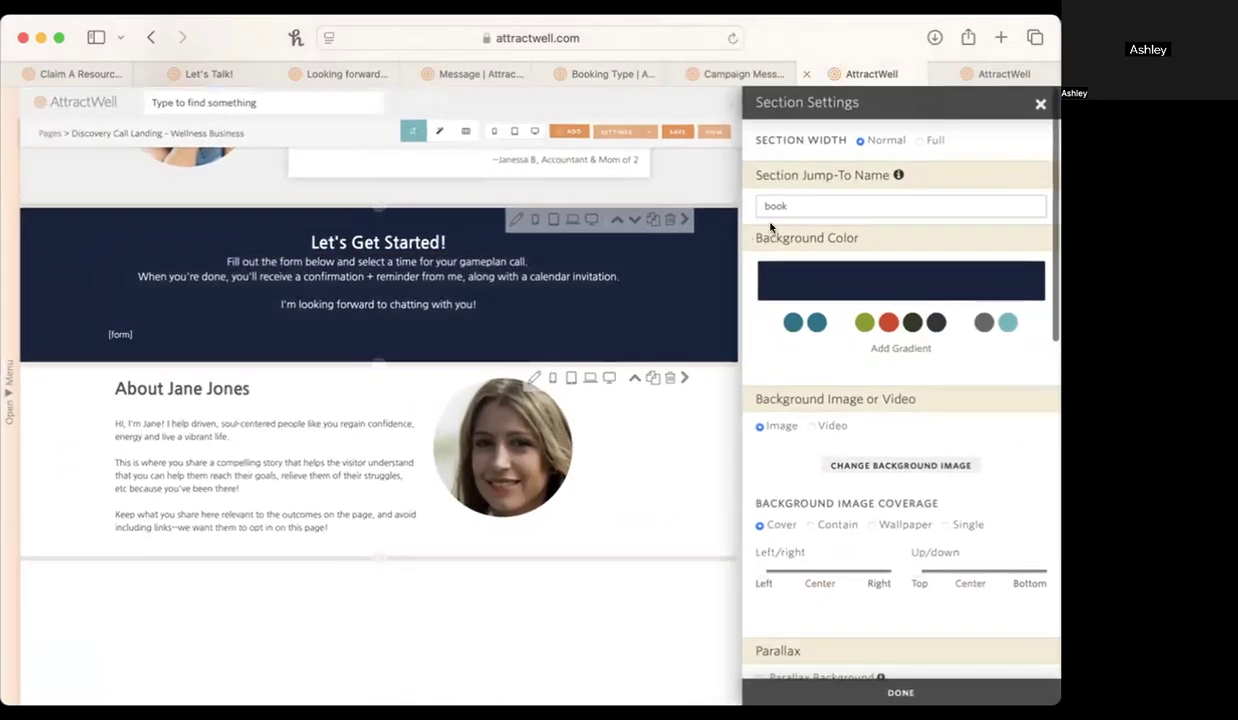
pyautogui.click(1038, 103)
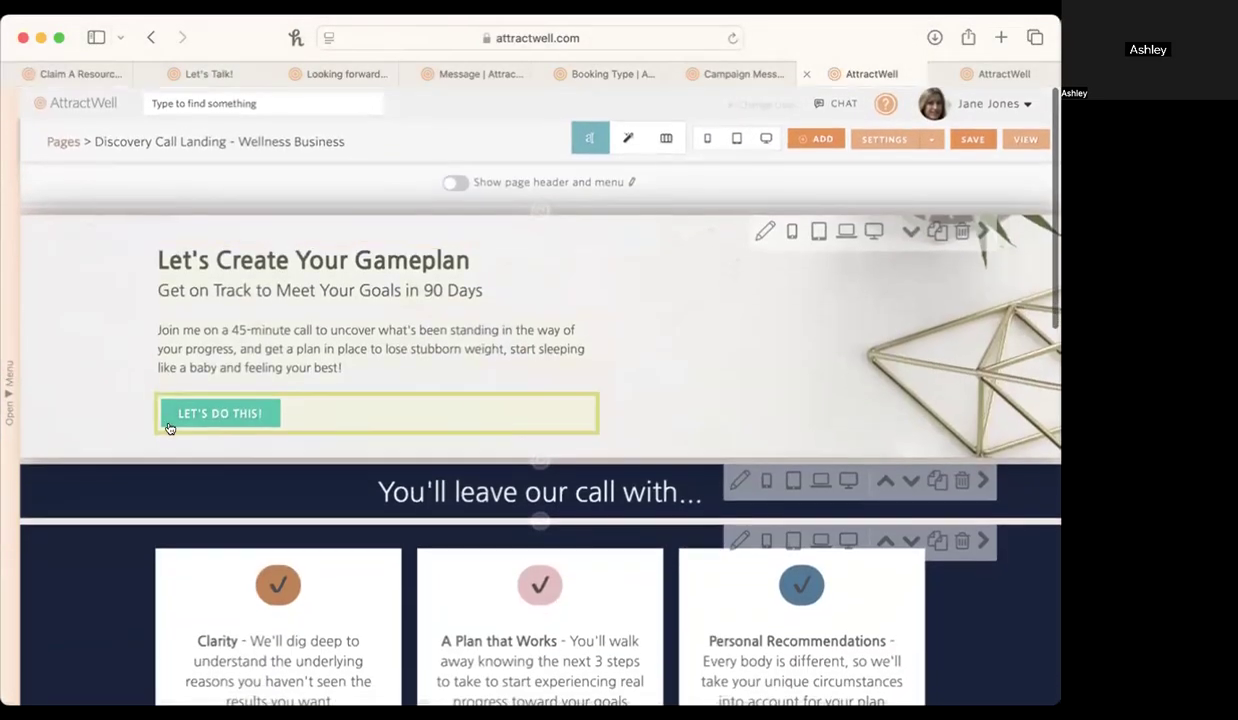
# Update the Let's Do This! button's link with the URL #book and apply the content edit.
pyautogui.click(175, 440)
pyautogui.click(227, 456)
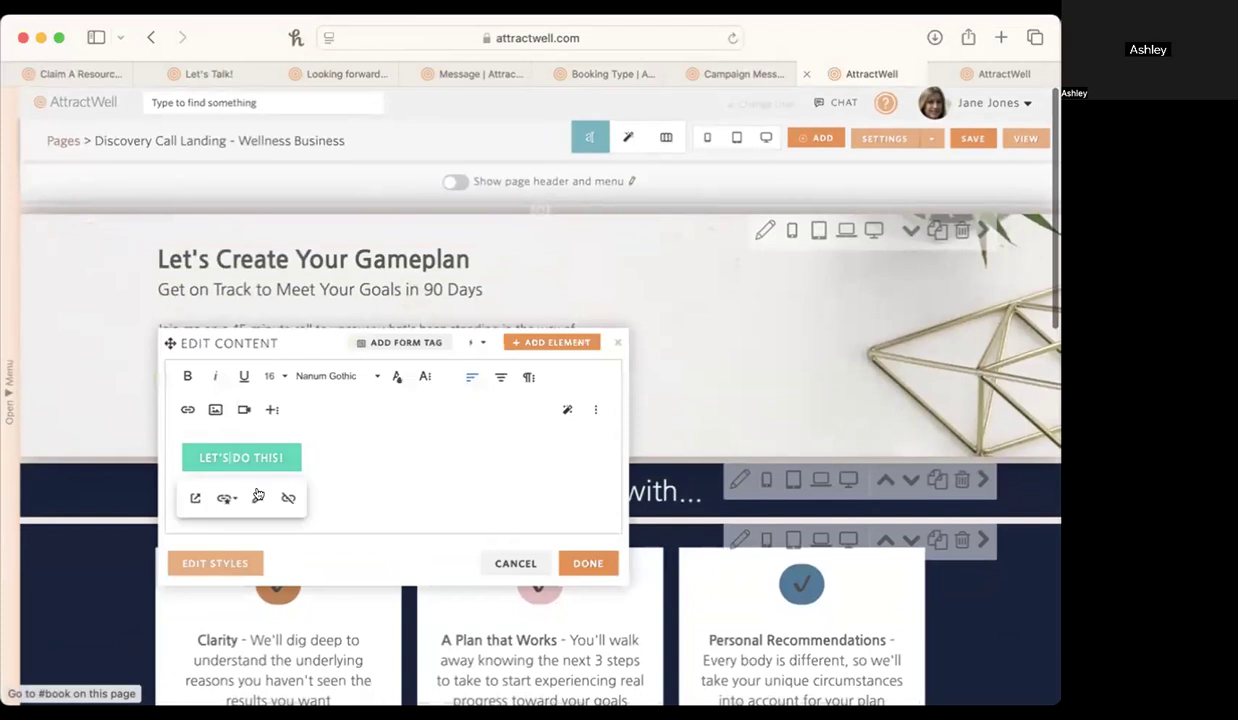
pyautogui.click(256, 498)
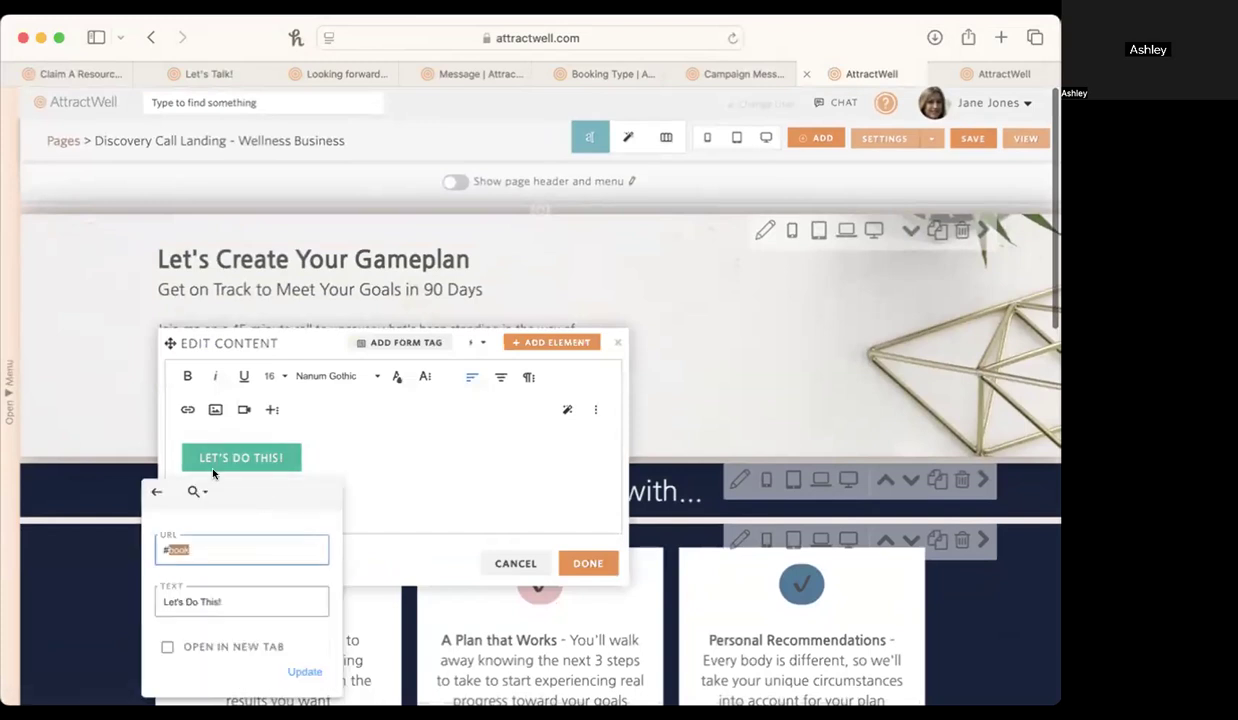
pyautogui.click(304, 674)
pyautogui.click(585, 563)
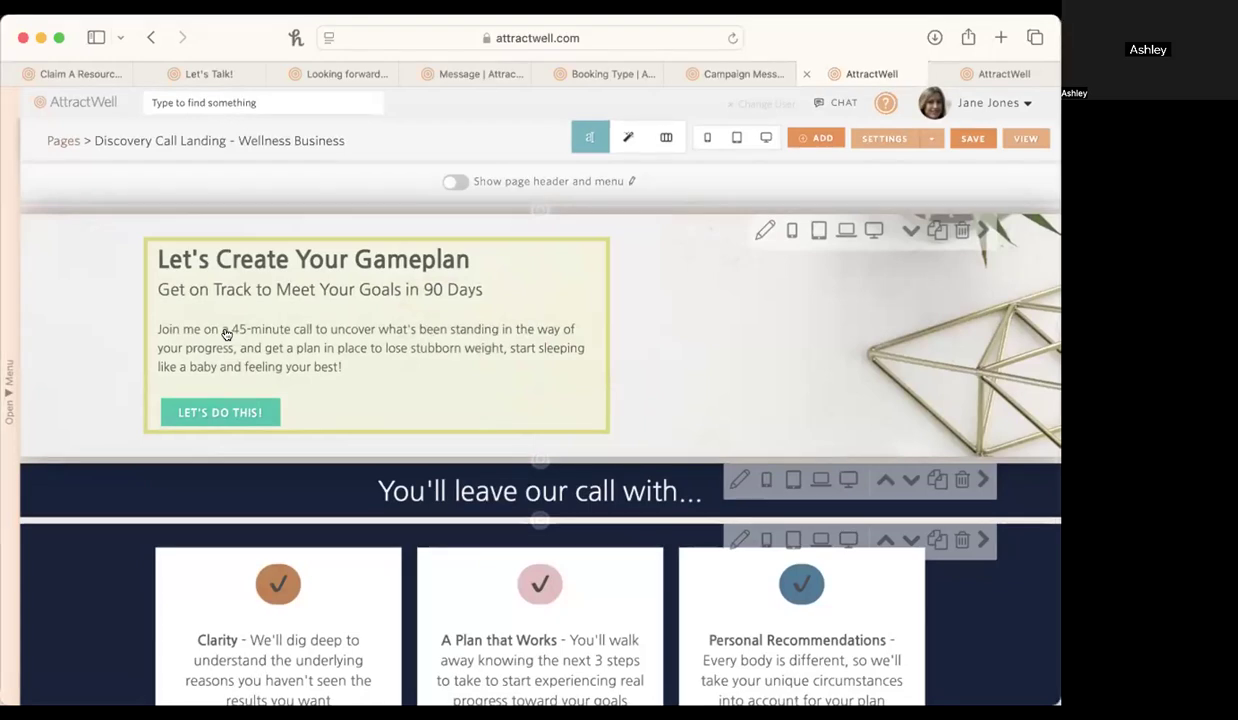
# Browse the 3 Columns layouts available for a new section below the "You'll leave our call with..." heading, and close the list.
pyautogui.scroll(-2, 226, 334)
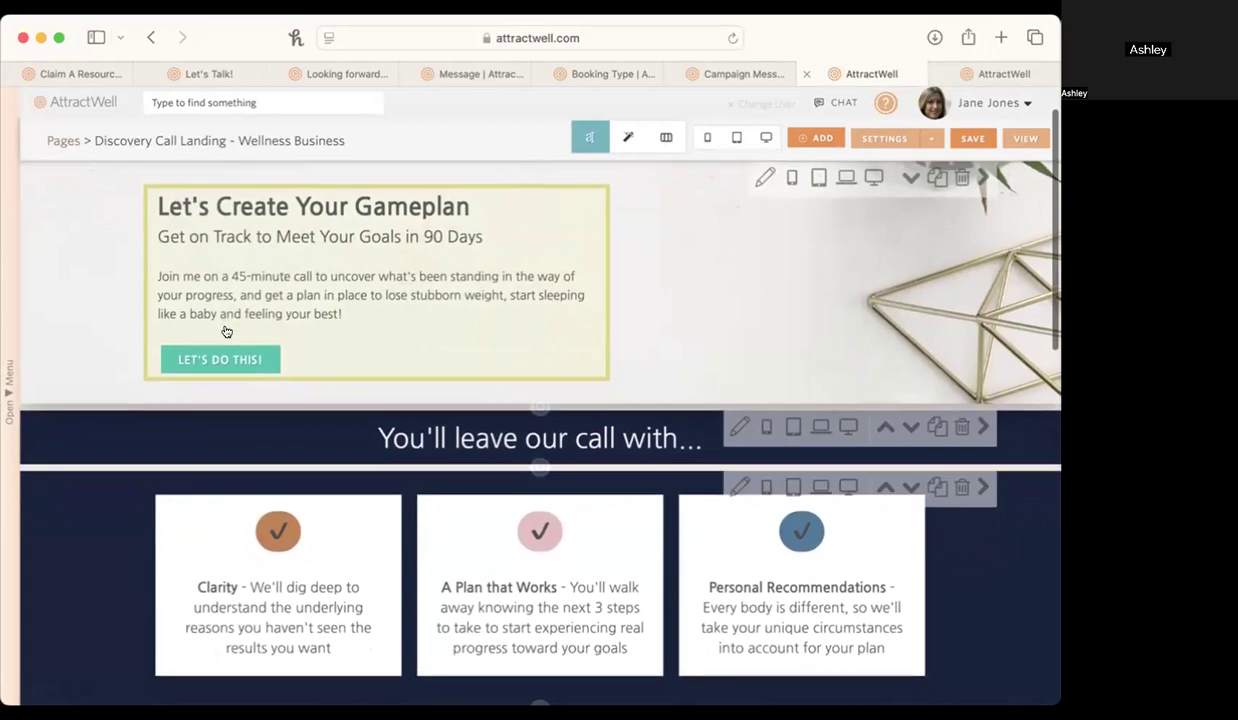
pyautogui.scroll(-1, 224, 335)
pyautogui.scroll(-2, 207, 342)
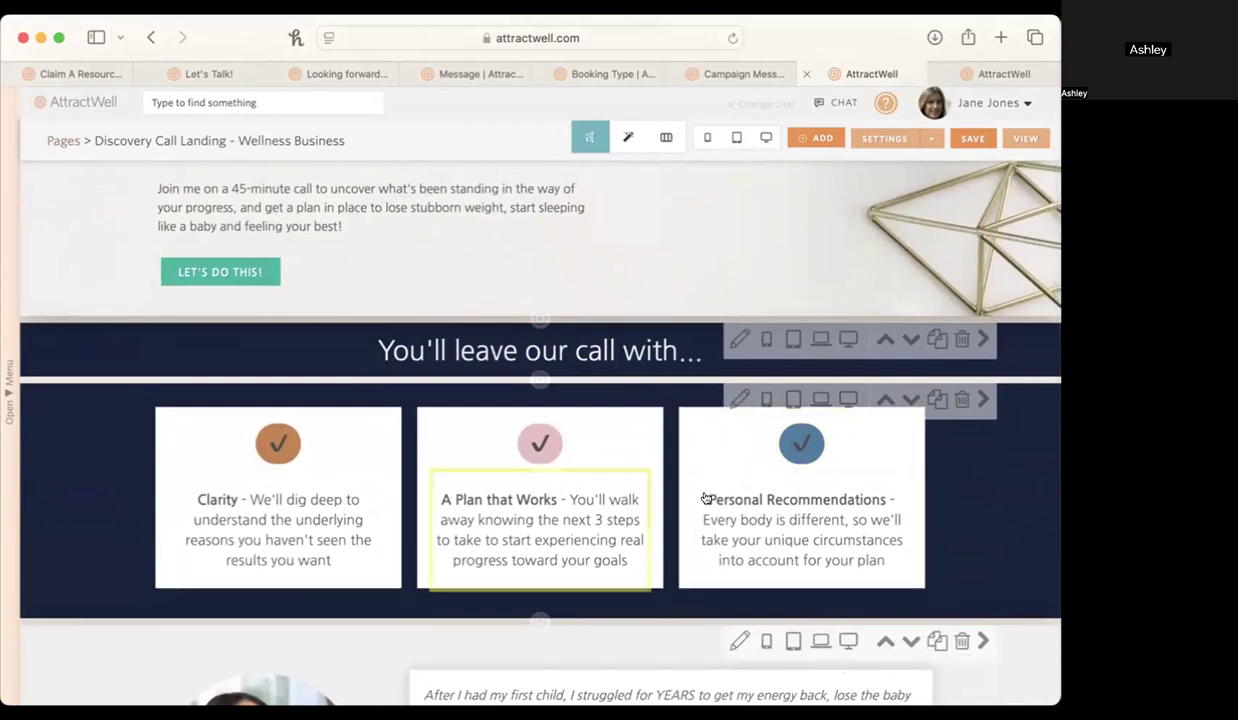
pyautogui.click(538, 379)
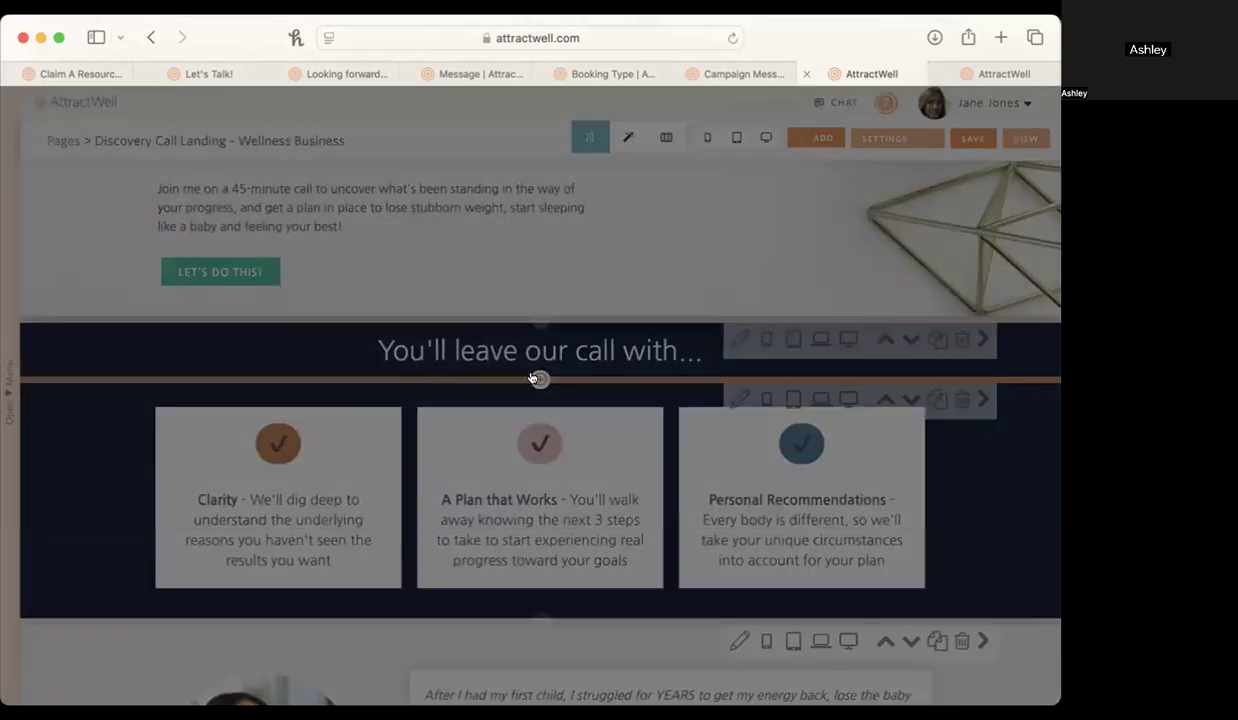
pyautogui.click(98, 251)
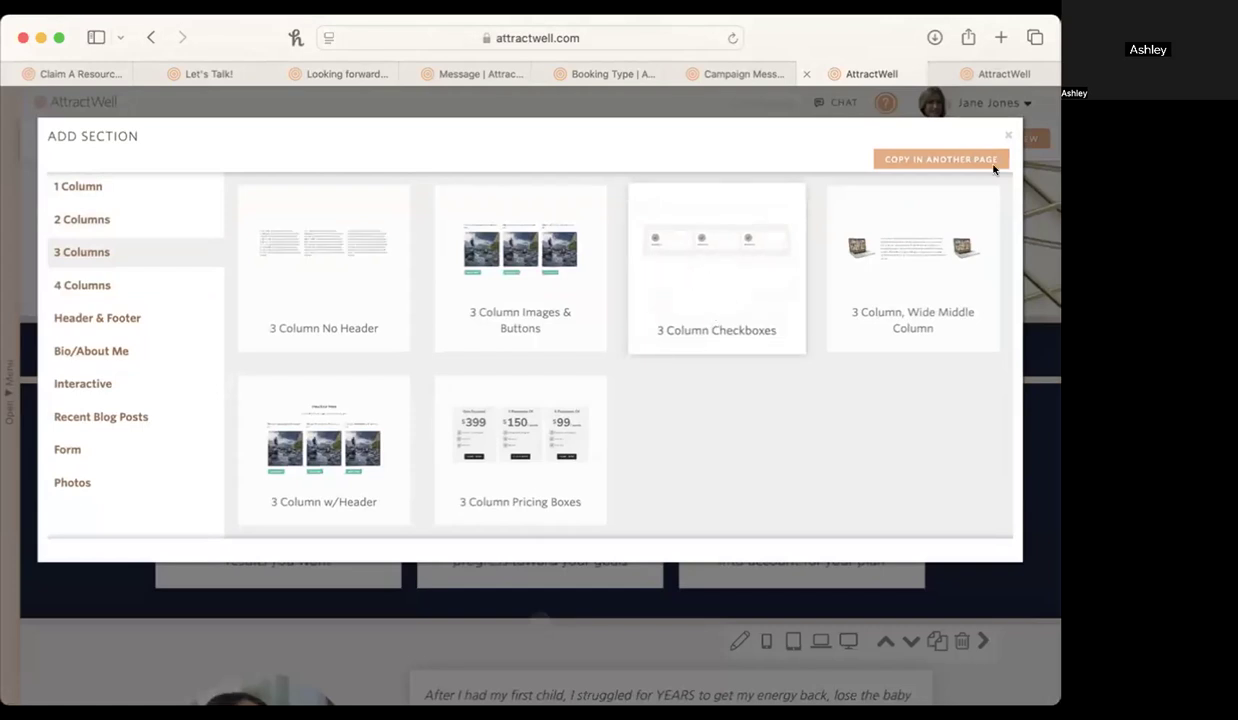
pyautogui.click(1007, 135)
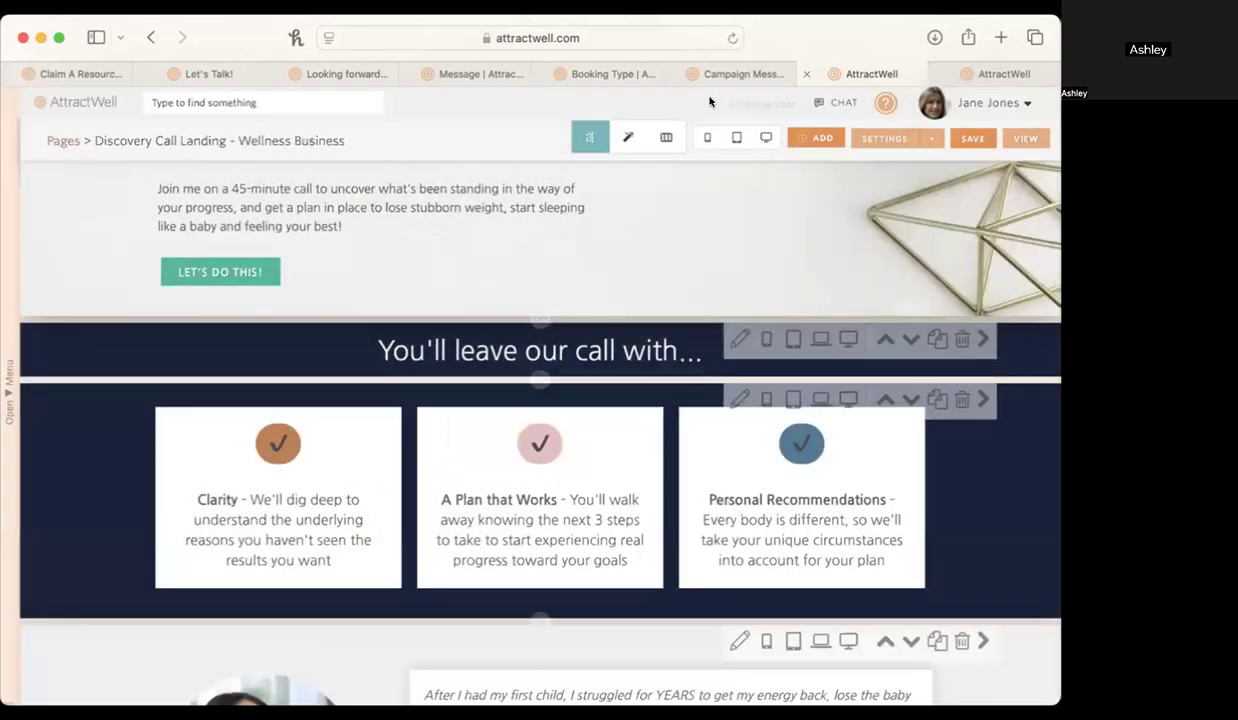
# Inspect the element styles of the checkmark circles above Clarity, A Plan that Works and Personal Recommendations.
pyautogui.click(620, 136)
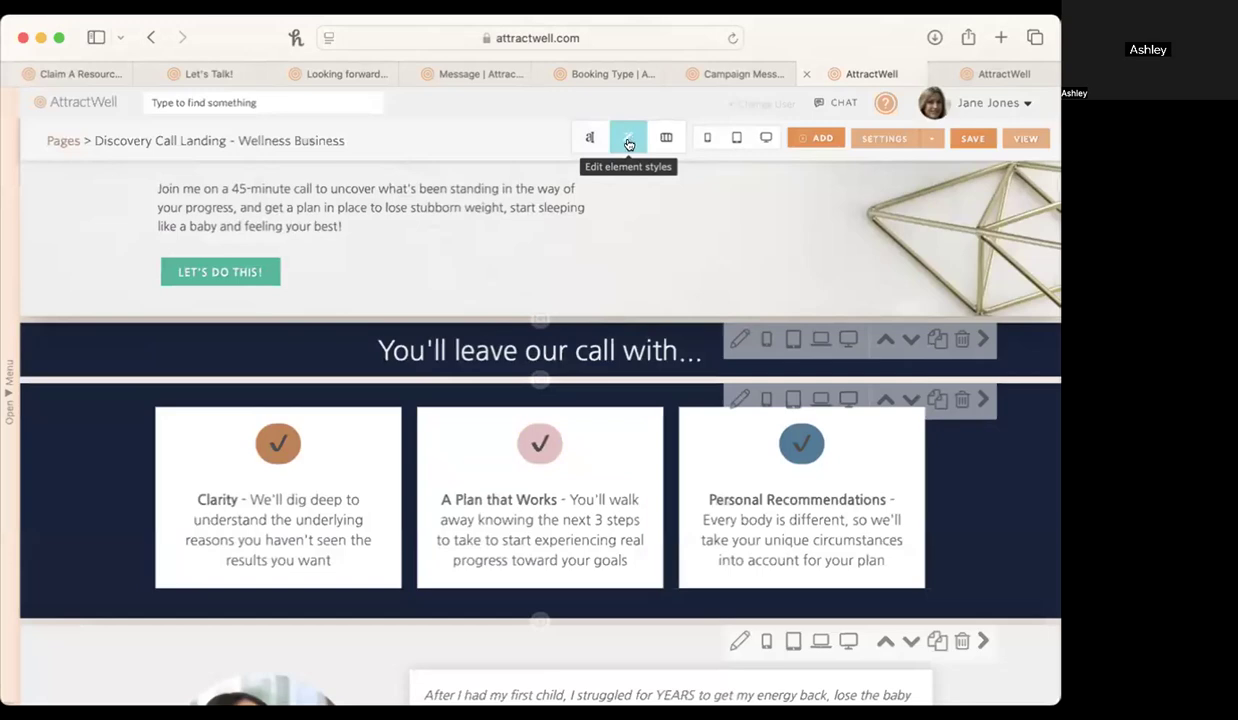
pyautogui.click(279, 445)
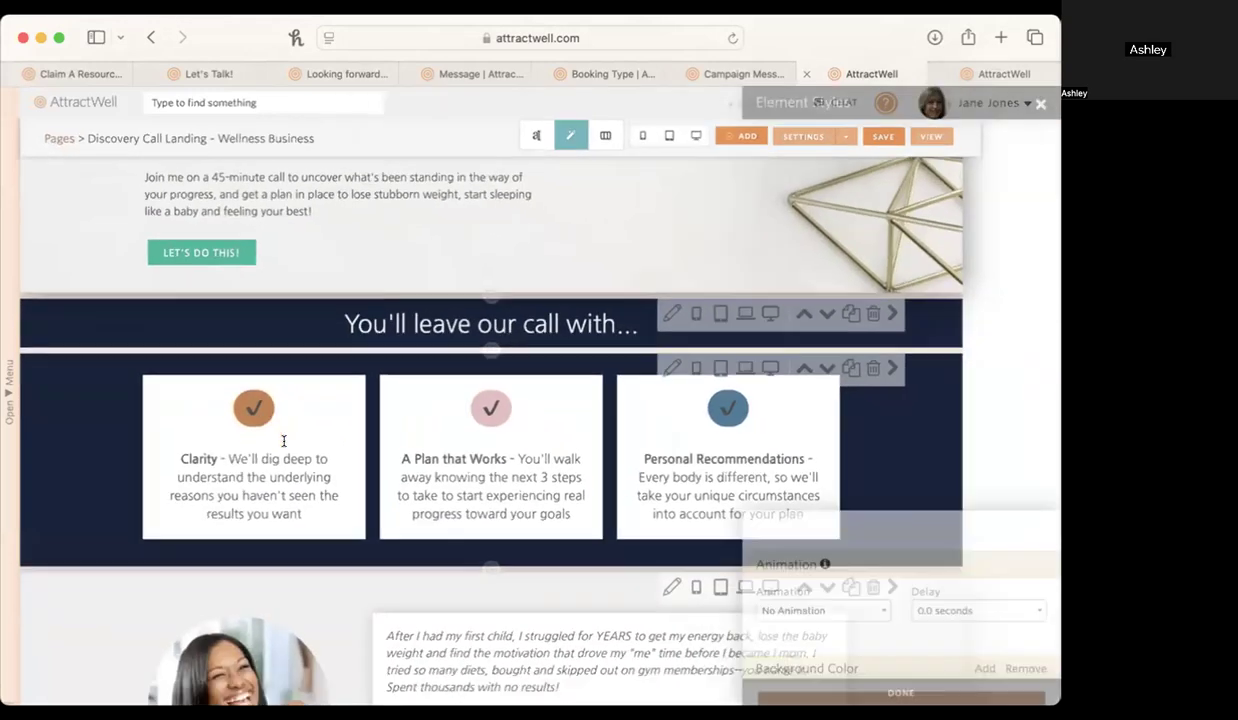
pyautogui.click(379, 386)
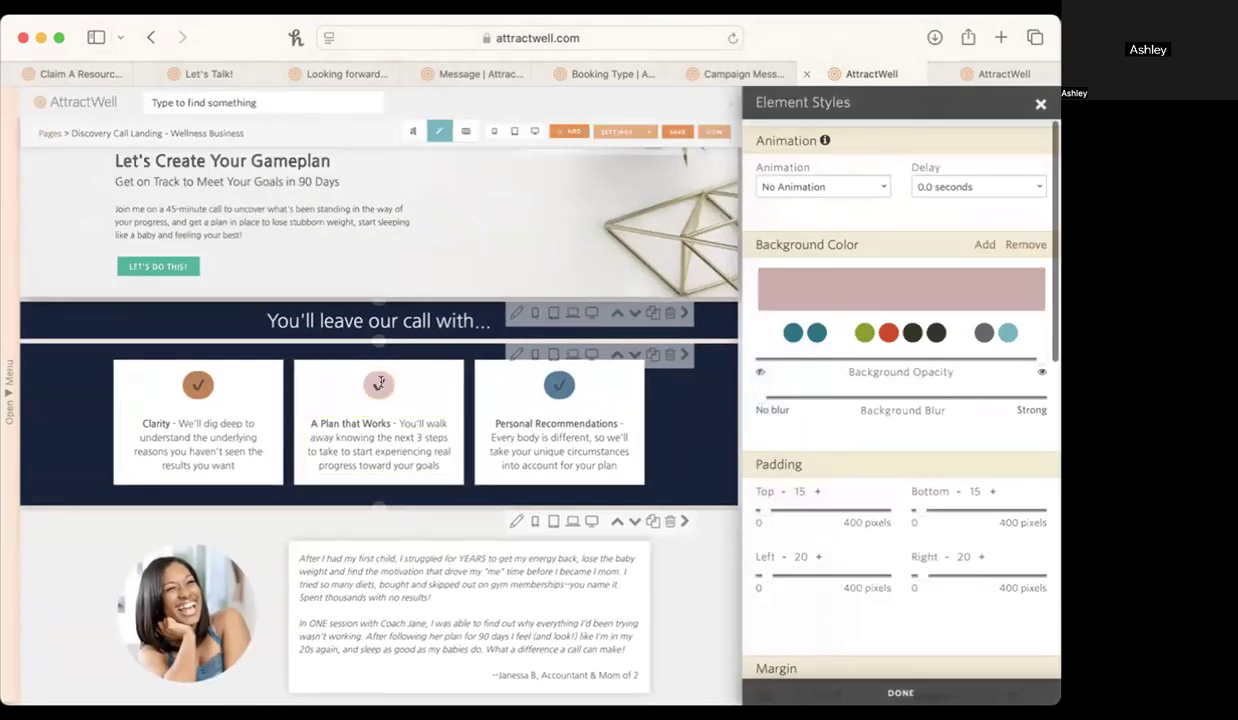
pyautogui.click(559, 385)
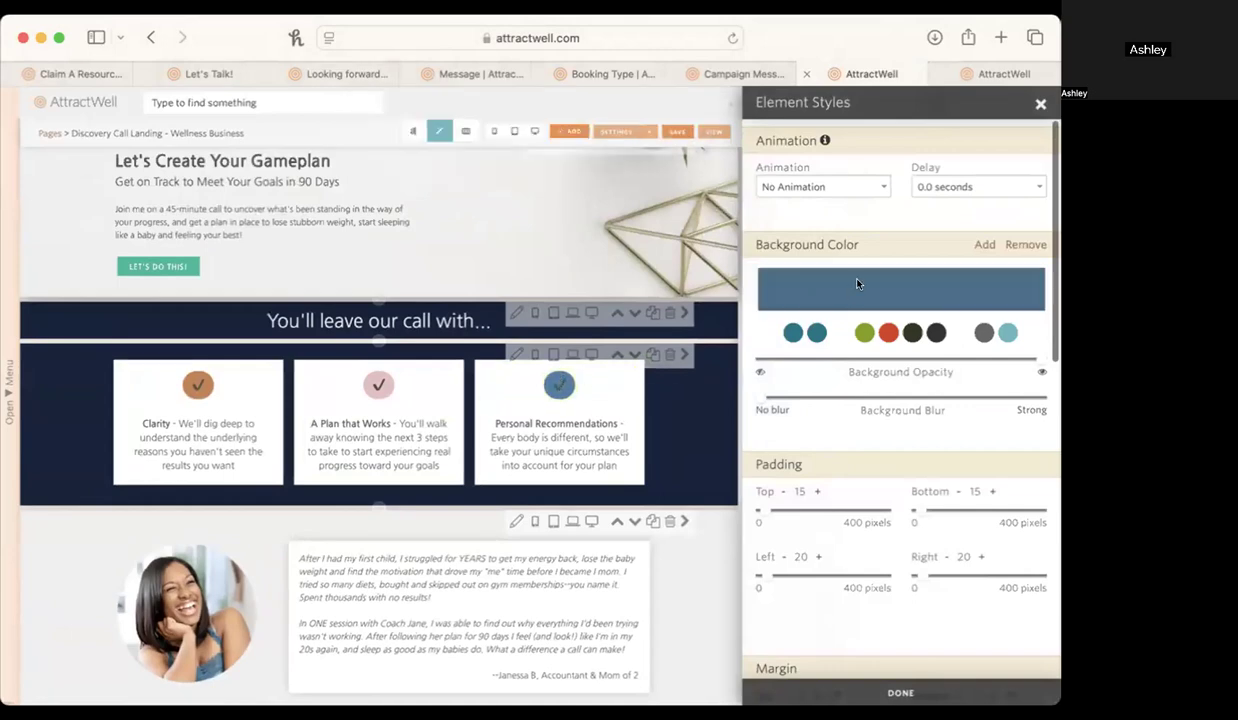
pyautogui.click(1040, 103)
# Open the testimonial text for content editing, select the whole quote with its attribution, and close the editor without changes.
pyautogui.scroll(-5, 492, 354)
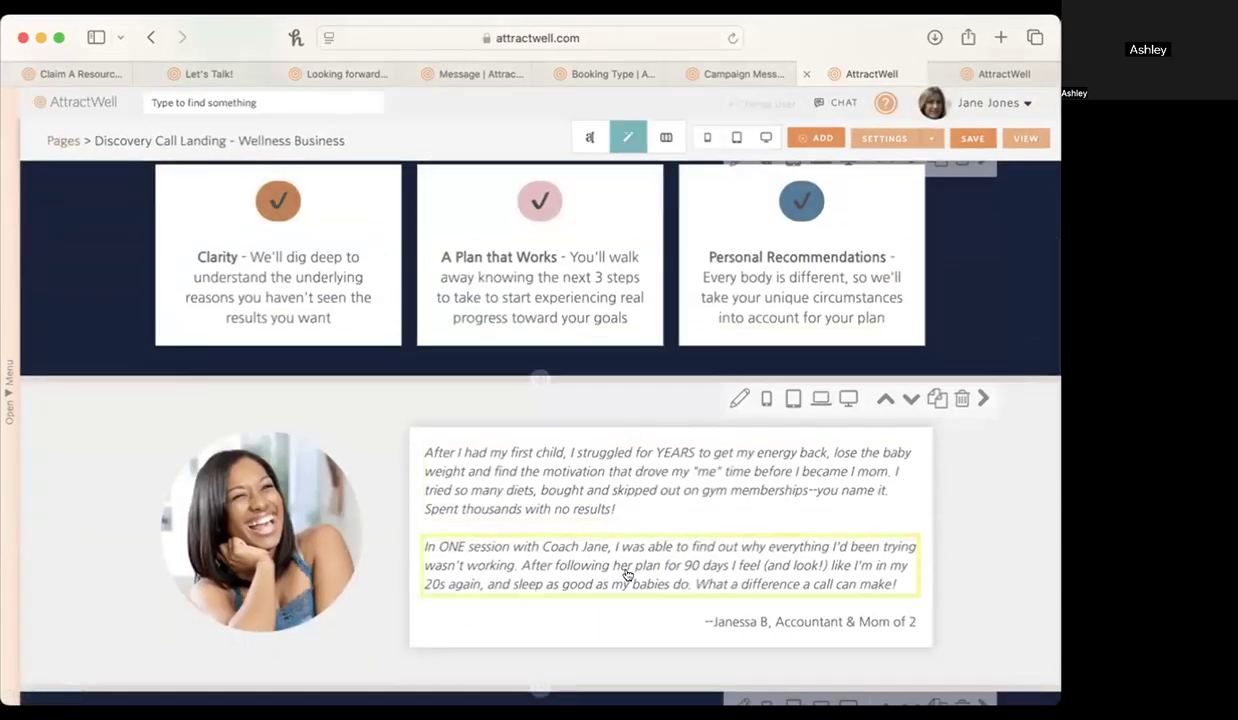
pyautogui.scroll(-1, 627, 575)
pyautogui.scroll(-1, 627, 575)
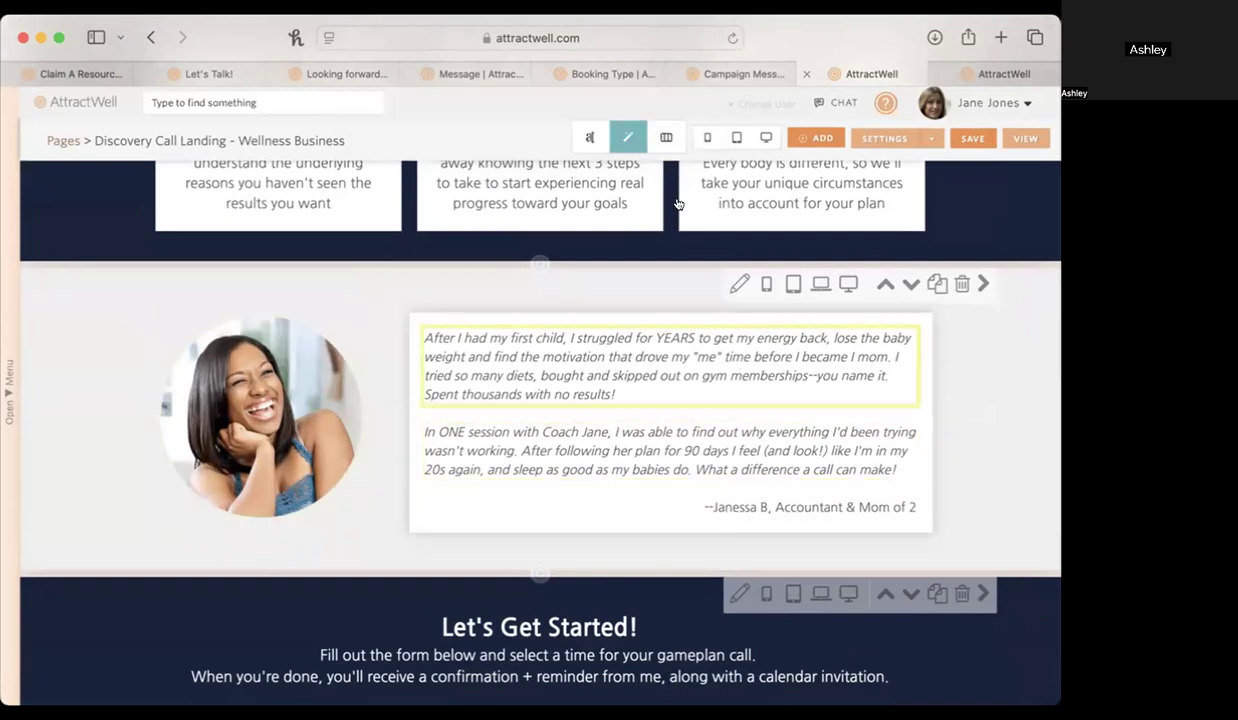
pyautogui.click(579, 136)
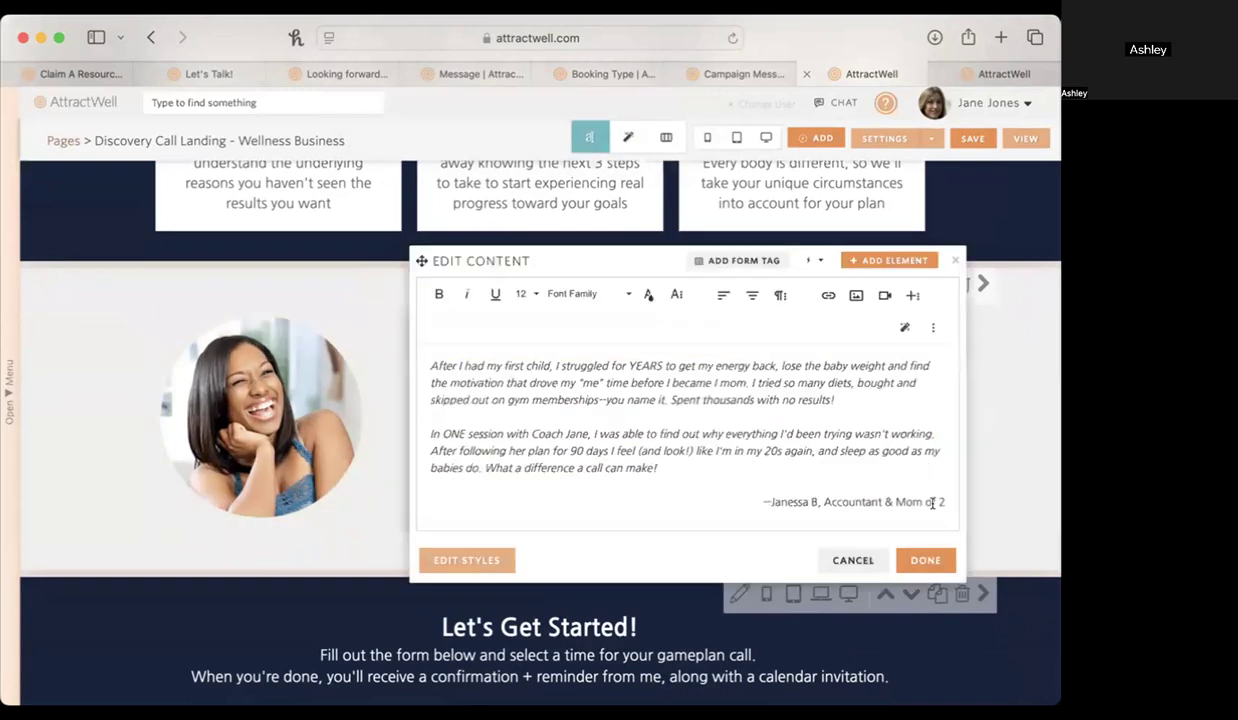
pyautogui.moveTo(932, 503); pyautogui.dragTo(379, 277)
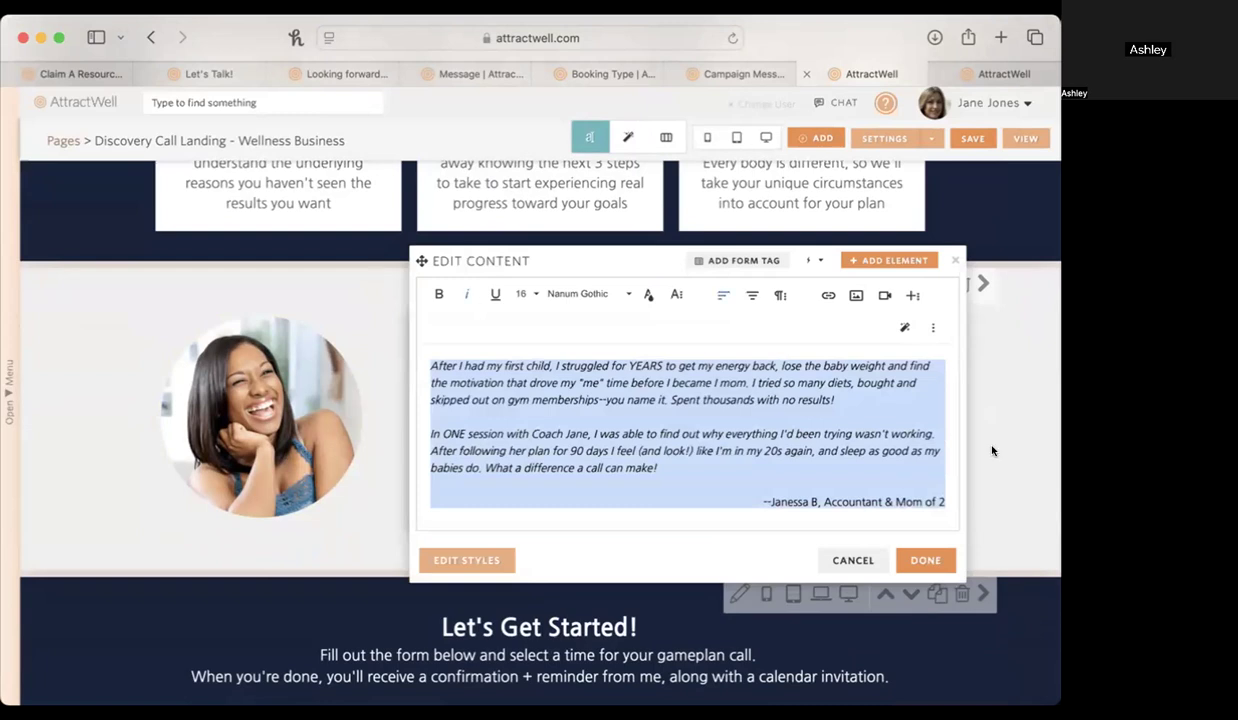
pyautogui.click(956, 260)
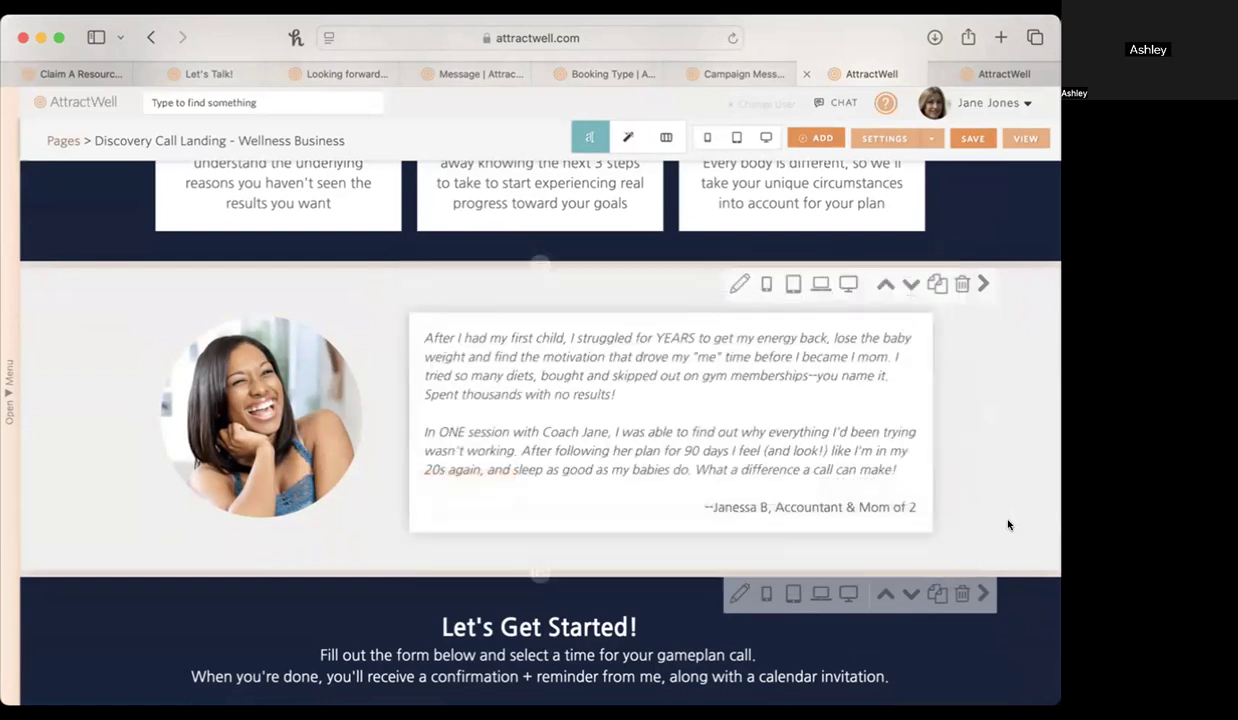
# Compare the [form] tag in the Let's Get Started! section with the form and calendar on the published Let's Talk! page.
pyautogui.scroll(-2, 997, 532)
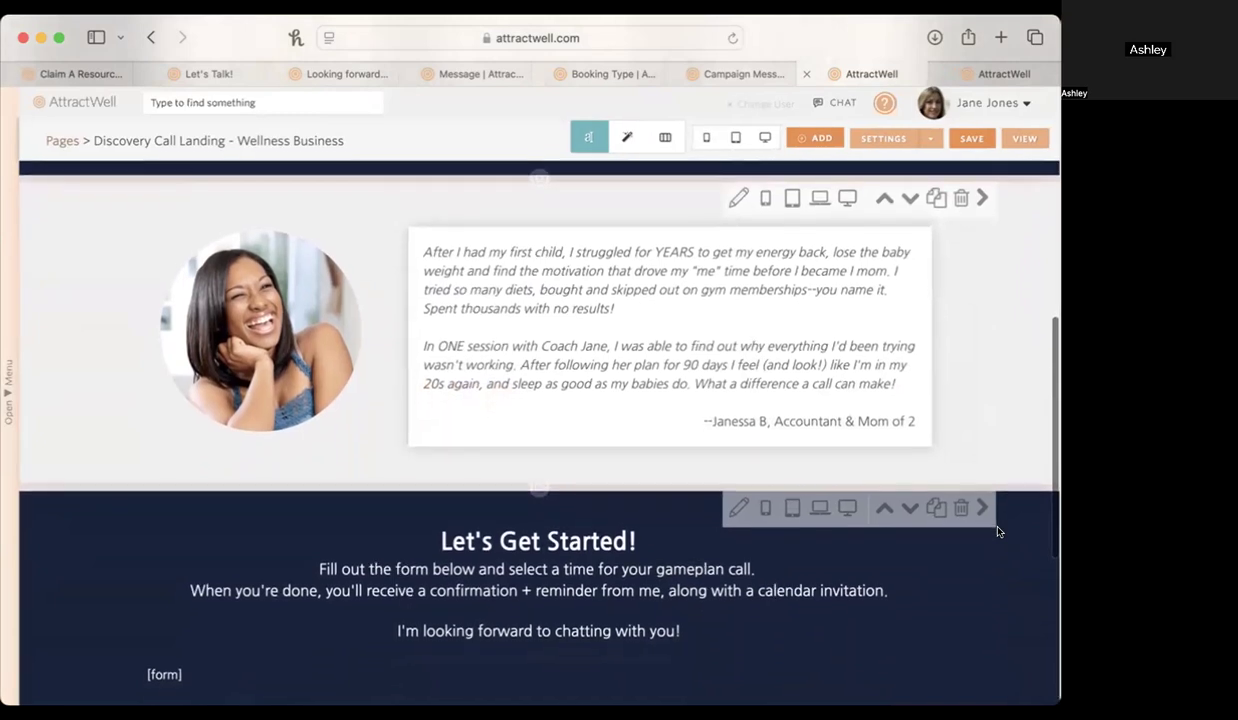
pyautogui.scroll(-1, 997, 532)
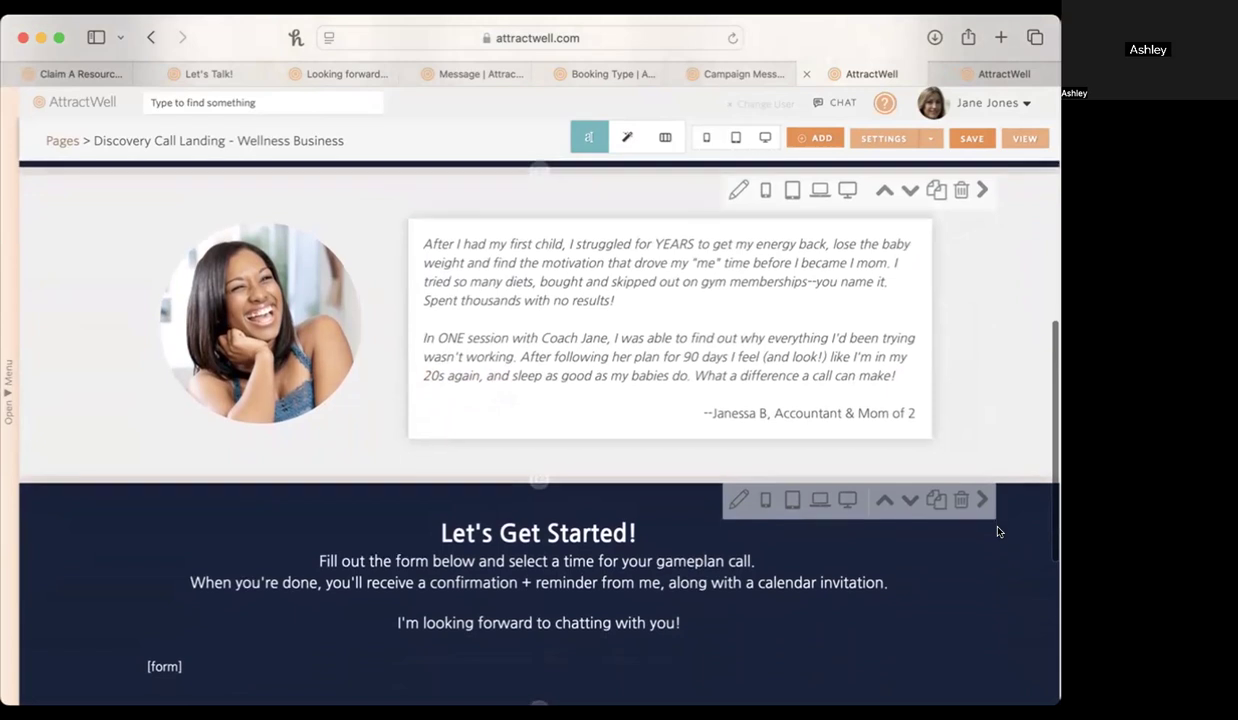
pyautogui.scroll(-4, 997, 532)
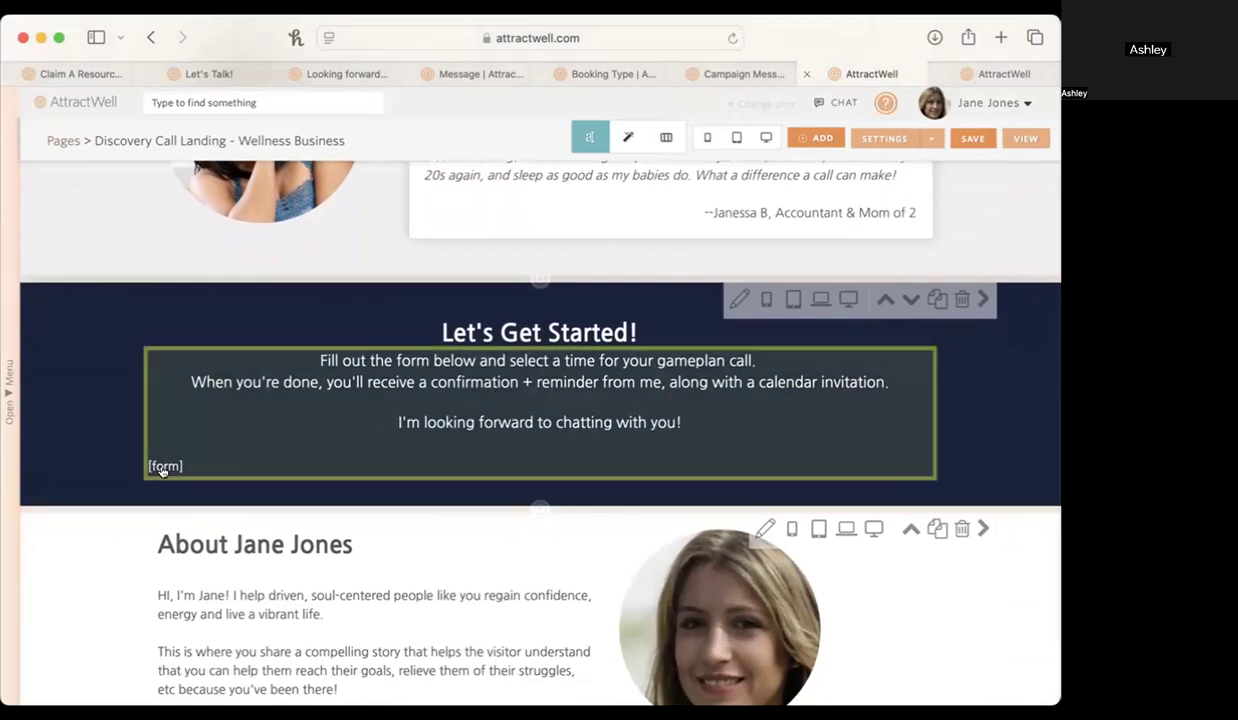
pyautogui.scroll(5, 162, 468)
pyautogui.scroll(-5, 162, 468)
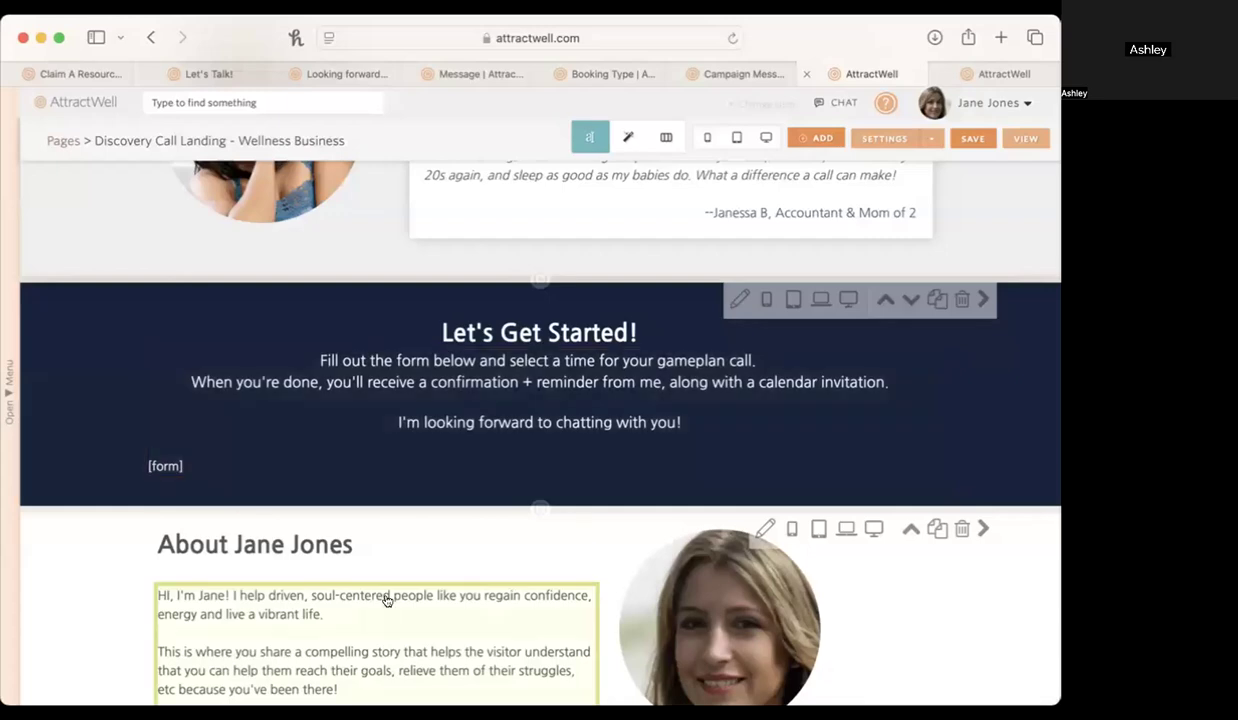
pyautogui.click(170, 73)
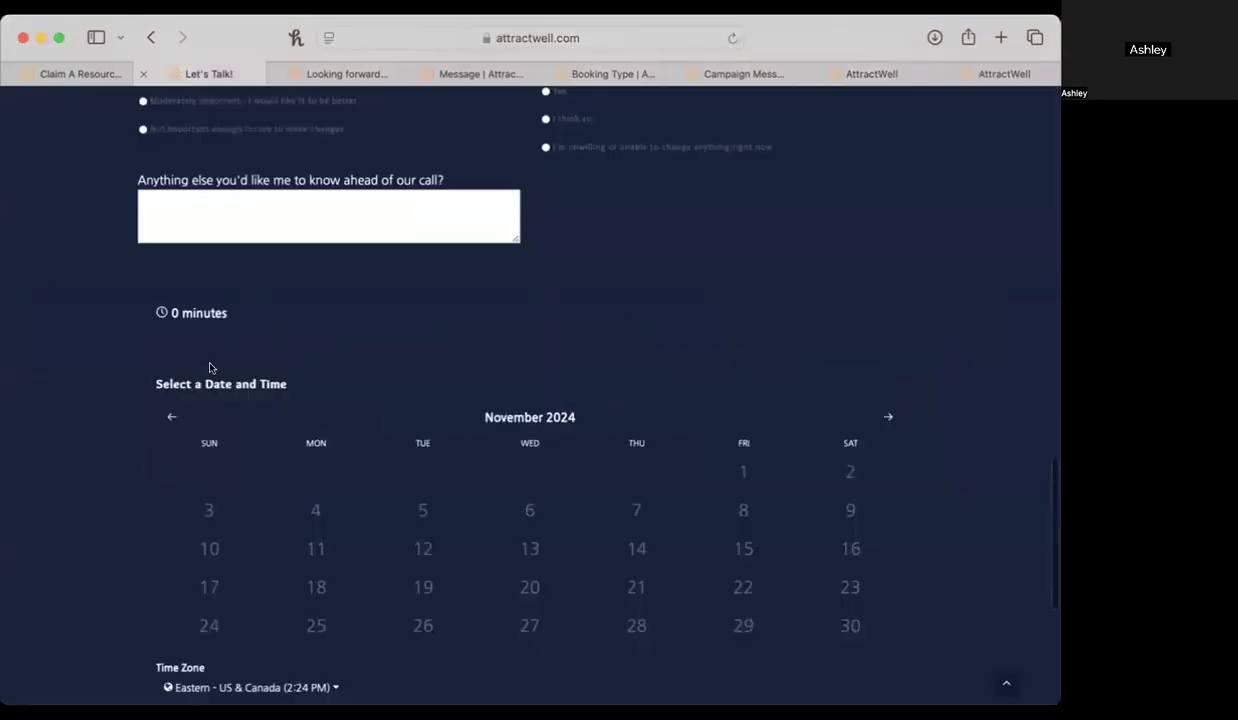
pyautogui.scroll(10, 207, 367)
pyautogui.scroll(-3, 207, 367)
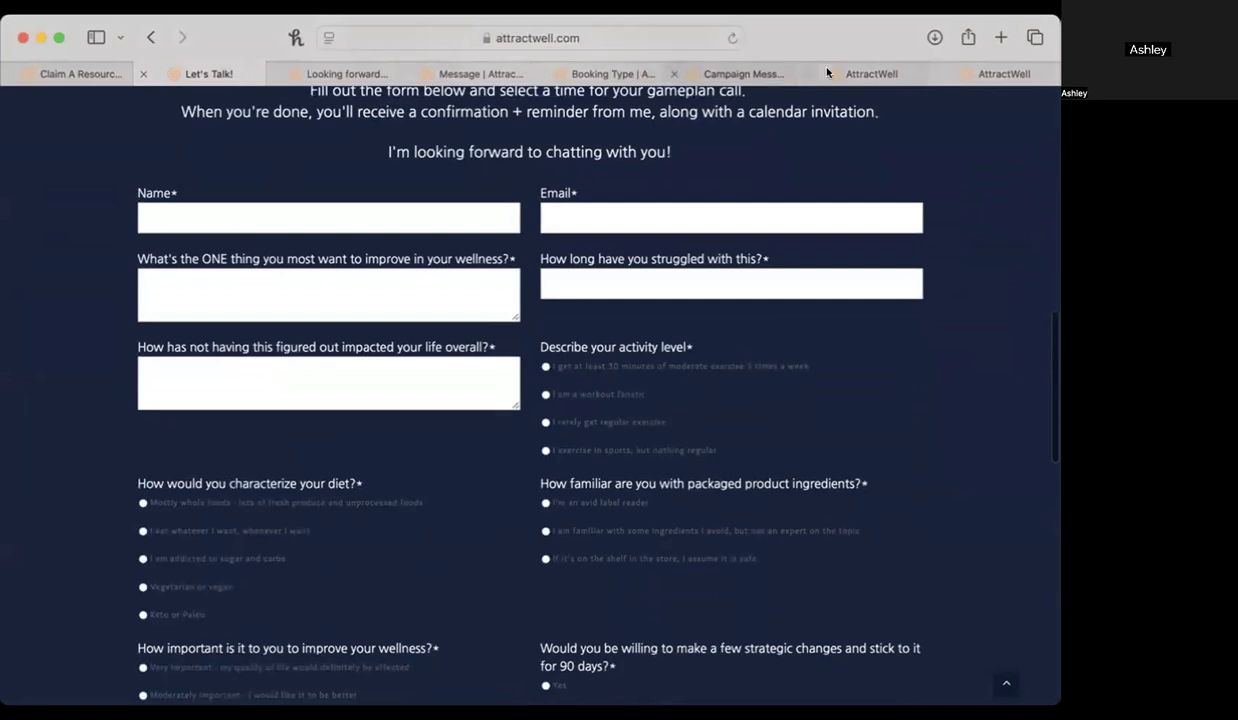
pyautogui.click(850, 73)
# Review the About section text and photo, and look over the landing page's other sections.
pyautogui.scroll(-5, 699, 477)
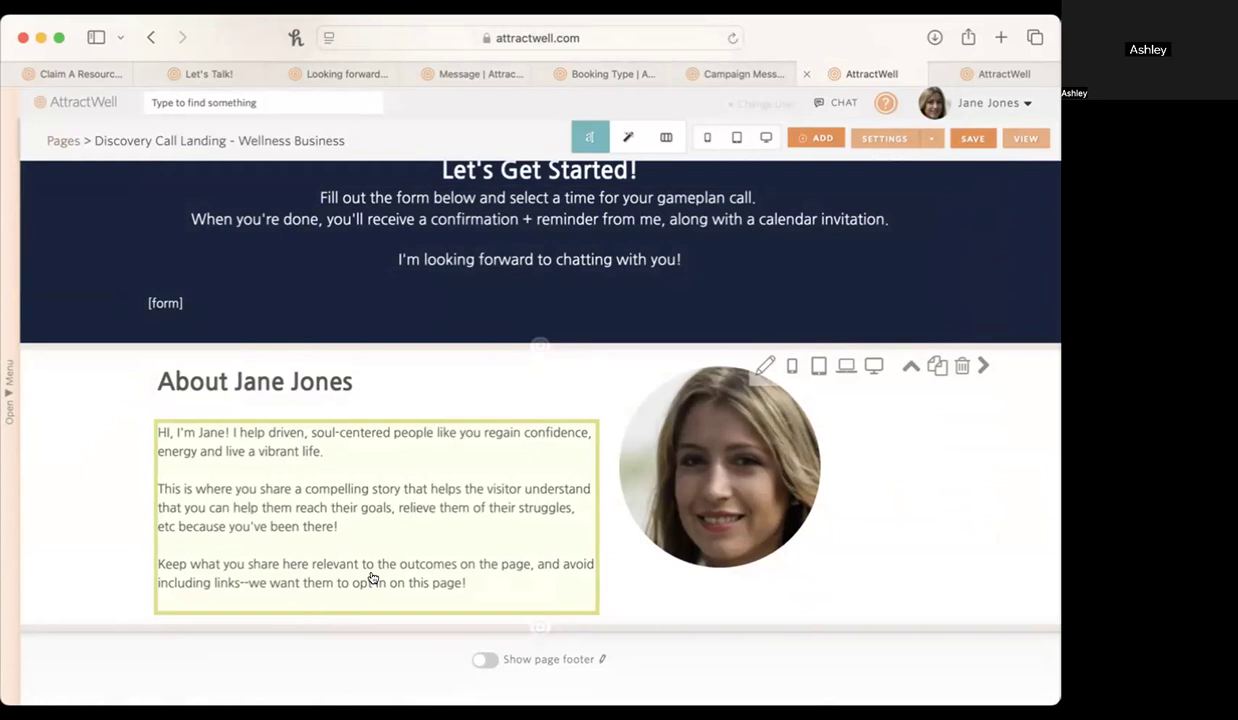
pyautogui.scroll(-1, 373, 578)
pyautogui.scroll(5, 912, 588)
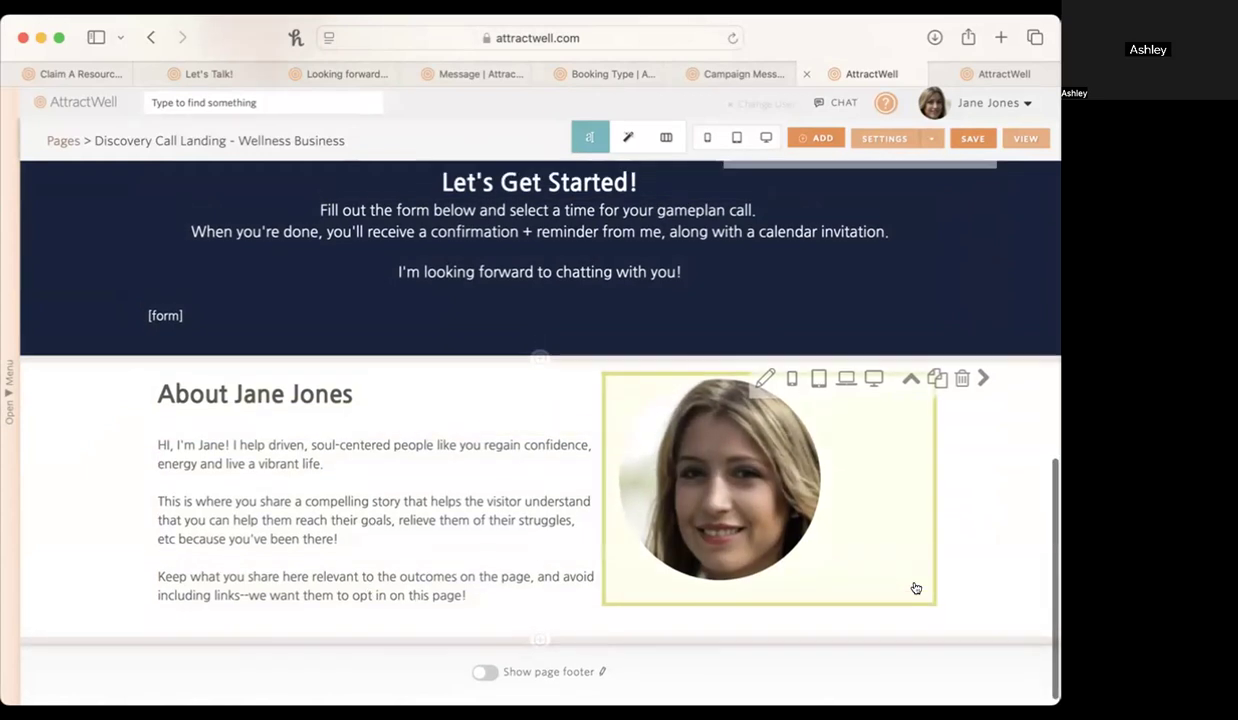
pyautogui.scroll(5, 905, 606)
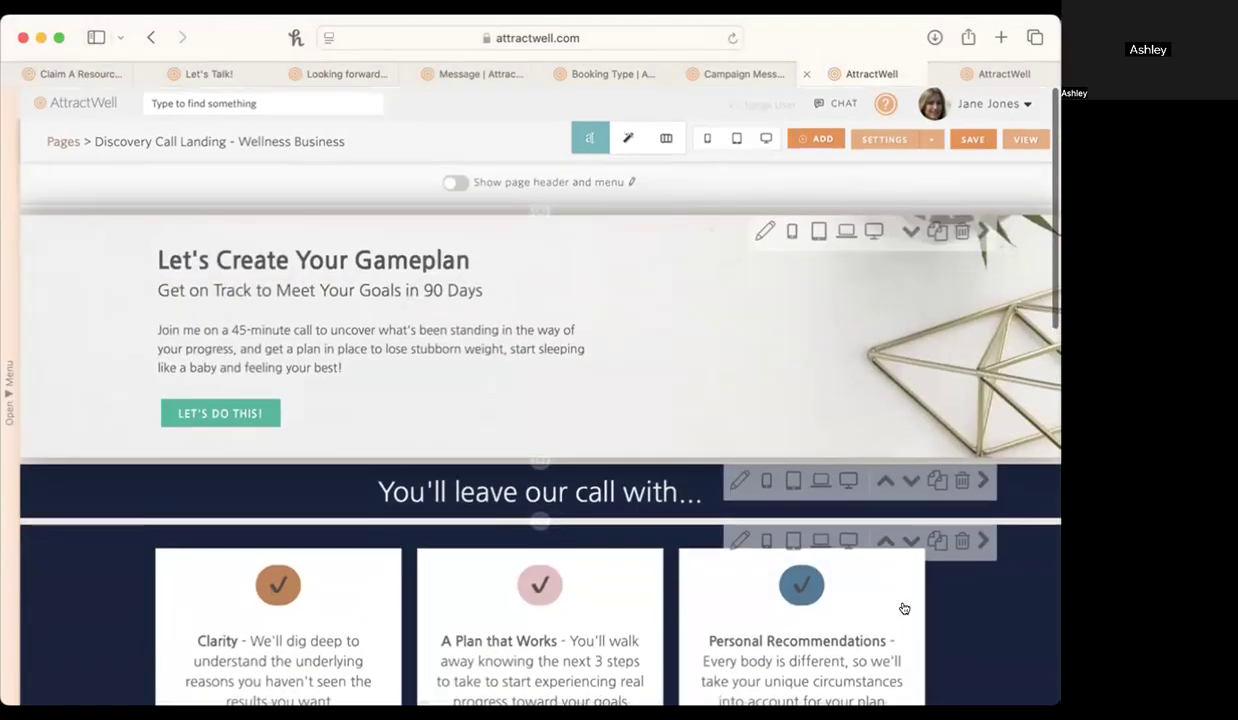
pyautogui.scroll(-4, 903, 607)
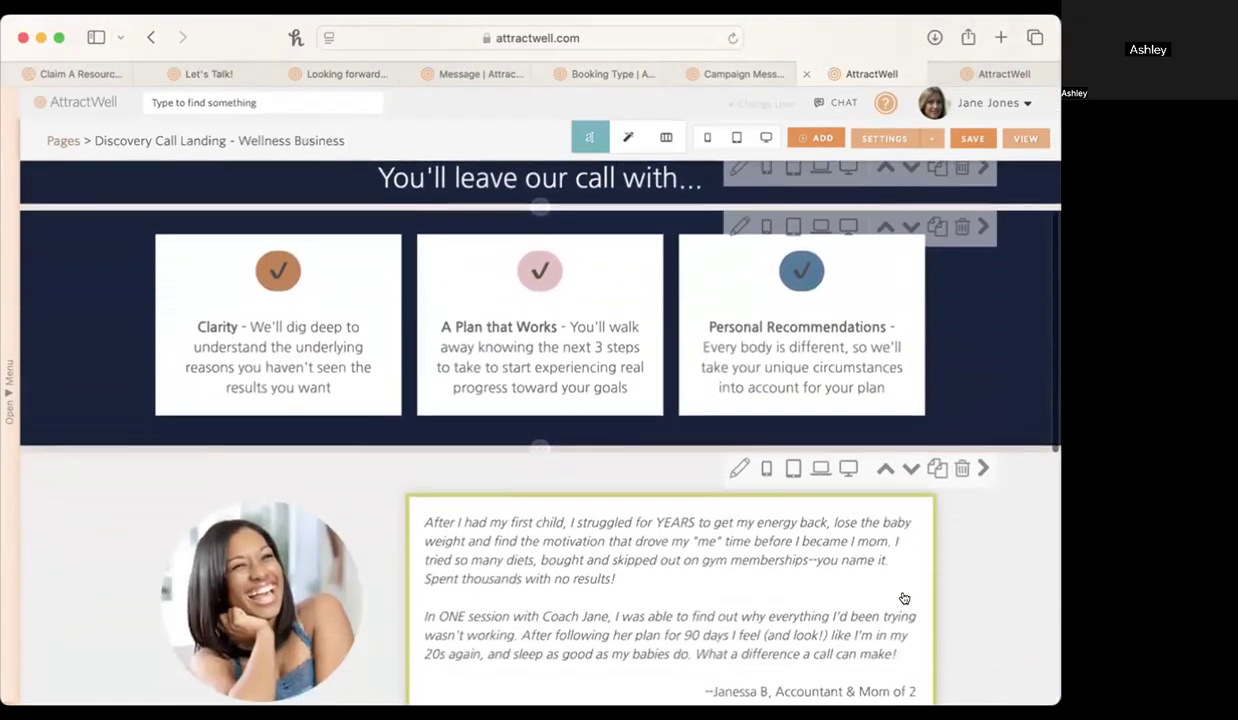
pyautogui.scroll(-5, 905, 585)
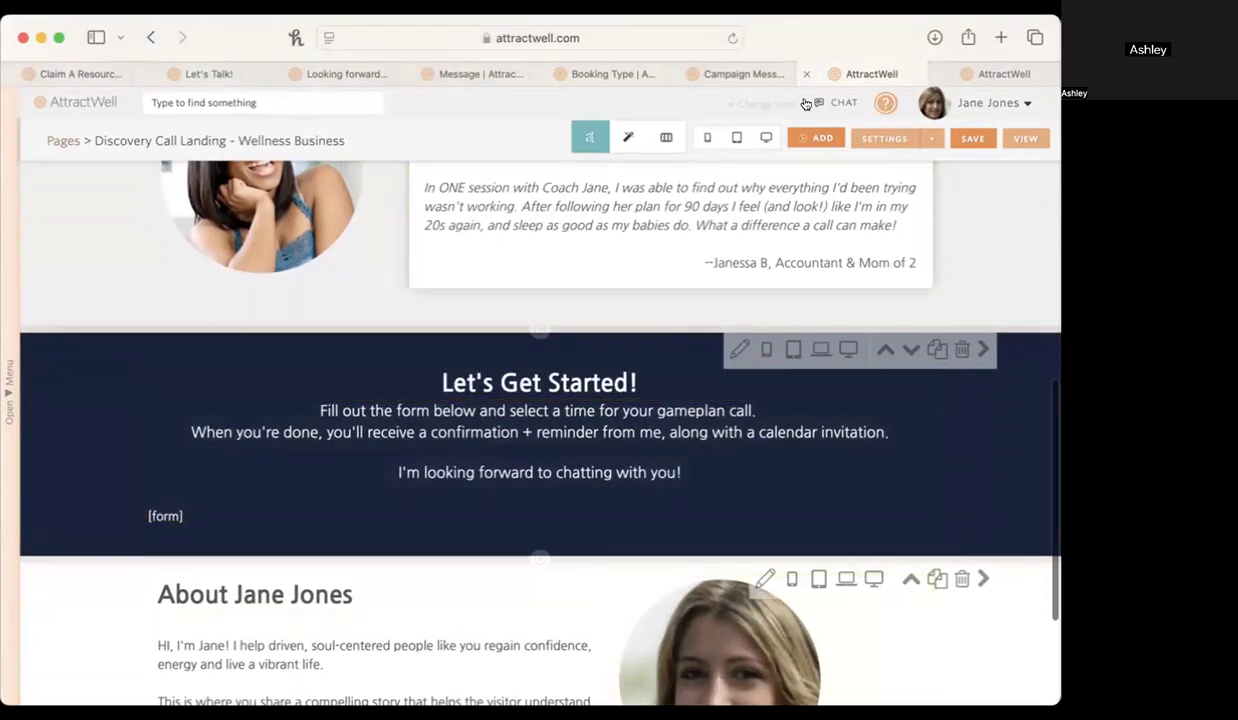
# Open the lead capture settings of the Discovery Call Landing - Wellness Business page.
pyautogui.click(870, 136)
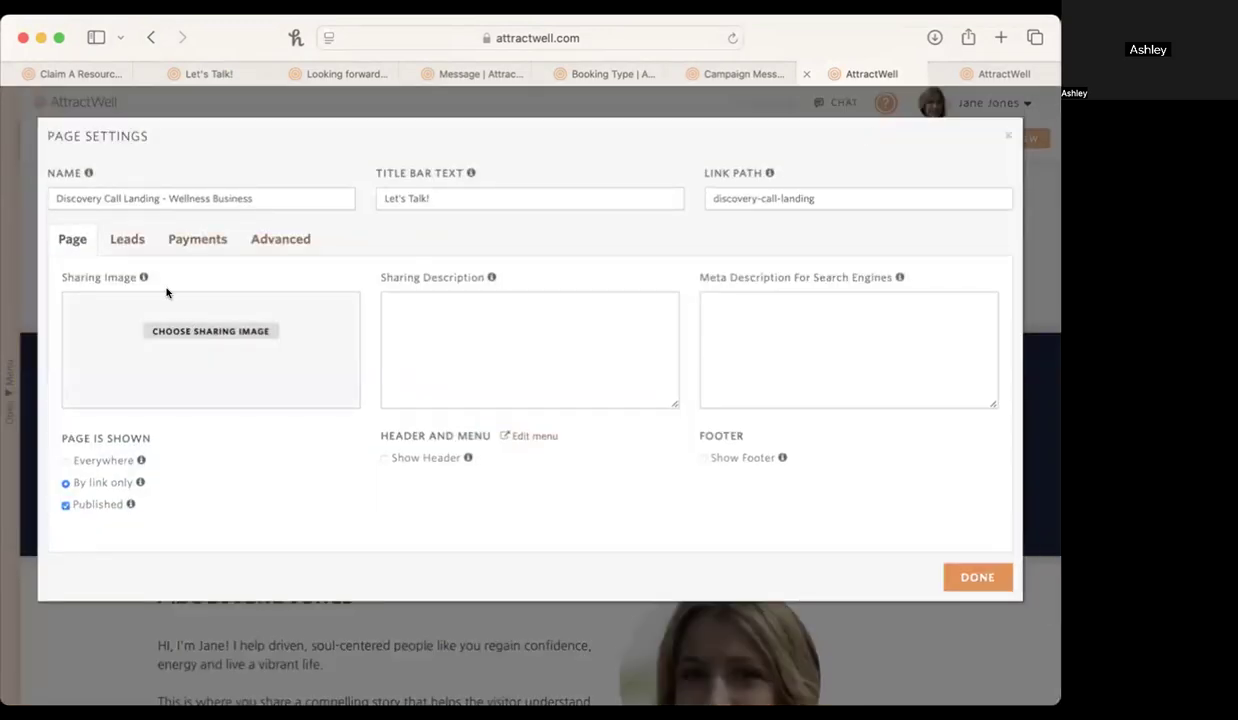
pyautogui.click(128, 239)
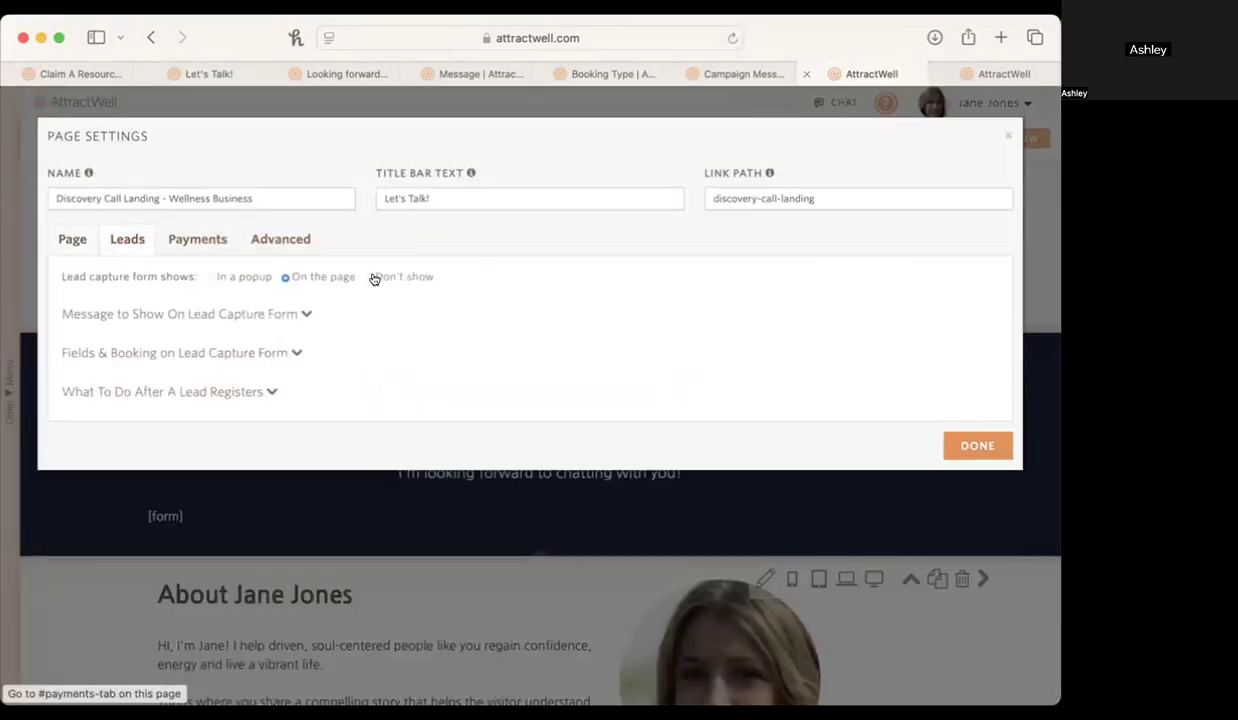
pyautogui.scroll(3, 311, 284)
pyautogui.scroll(-2, 310, 283)
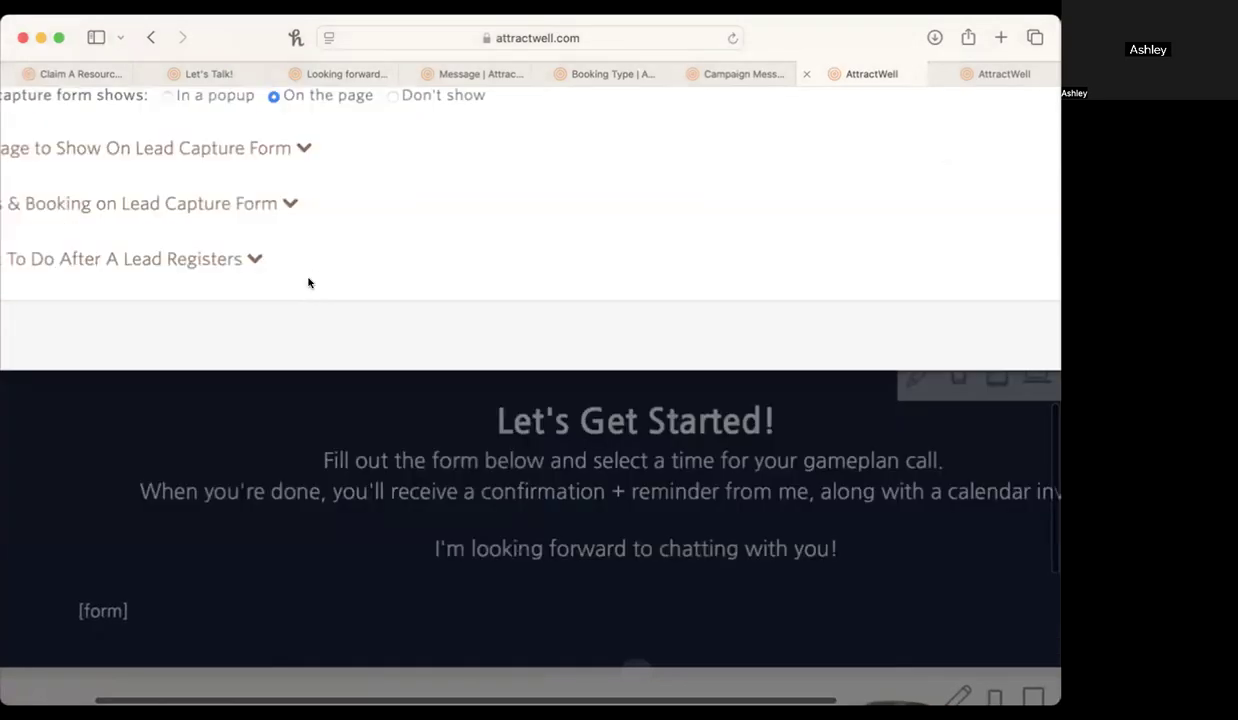
pyautogui.scroll(-3, 318, 100)
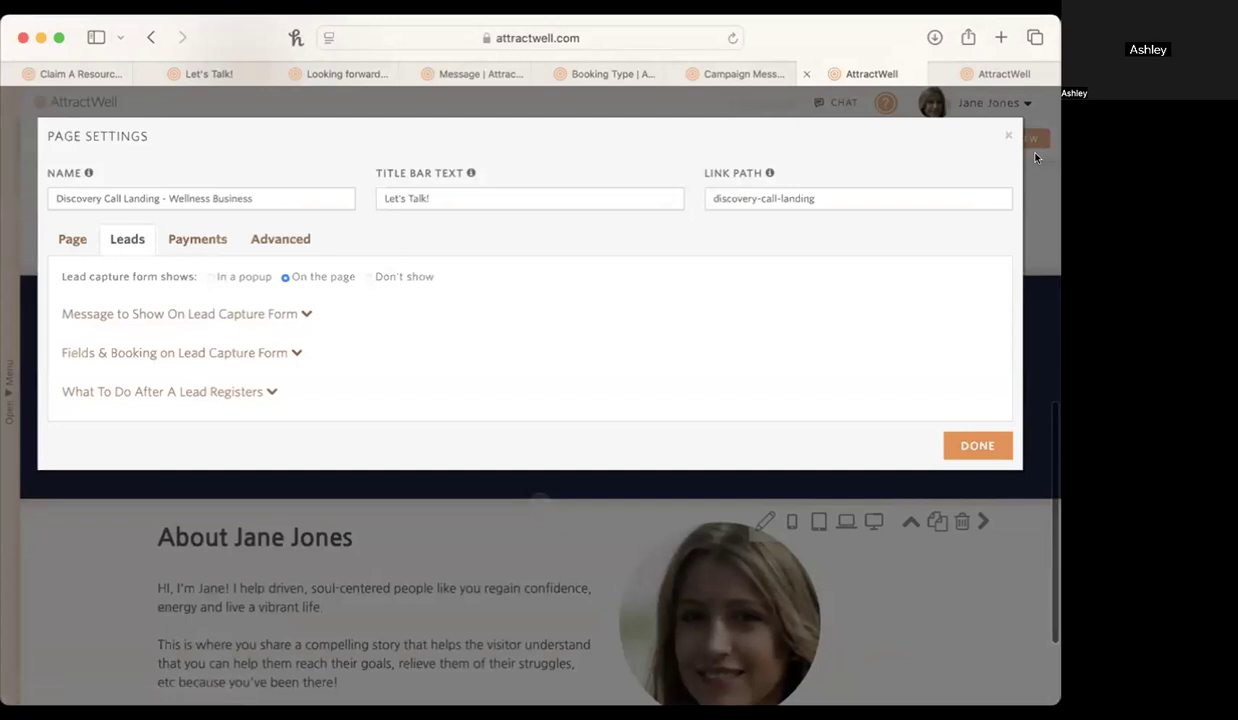
# Examine the lead capture message options and the form button label, and collapse that group of settings.
pyautogui.click(192, 314)
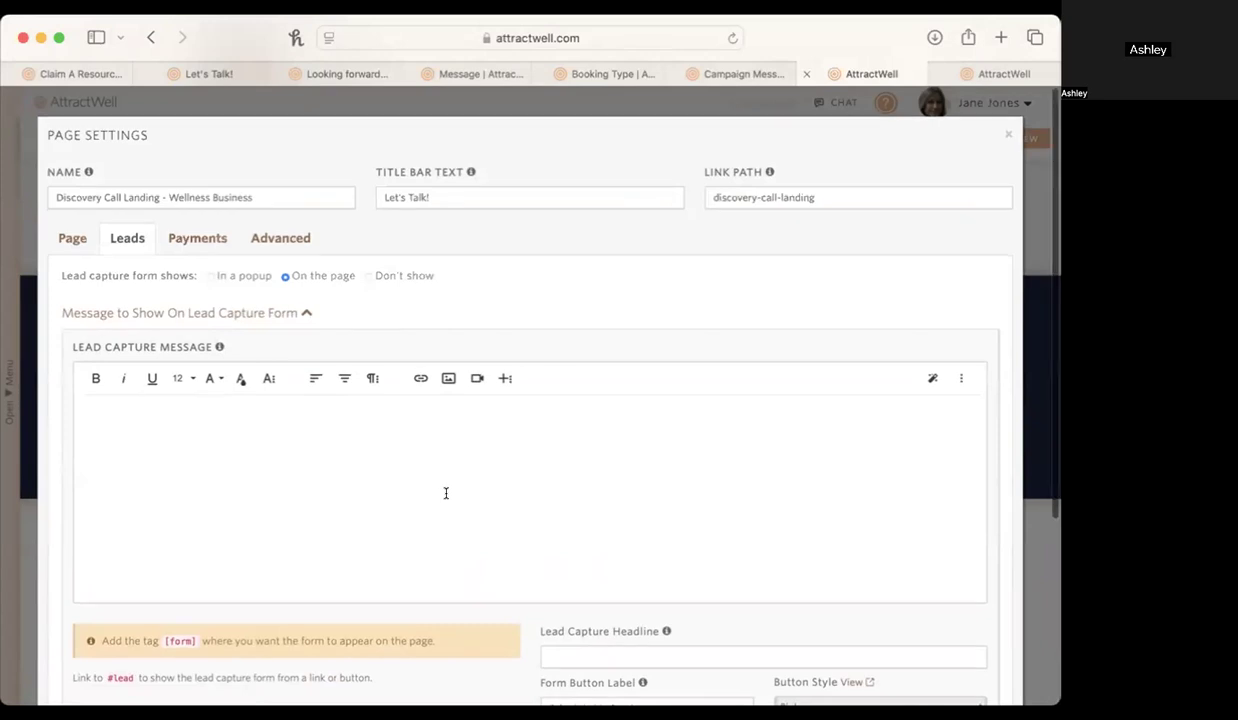
pyautogui.scroll(-5, 446, 493)
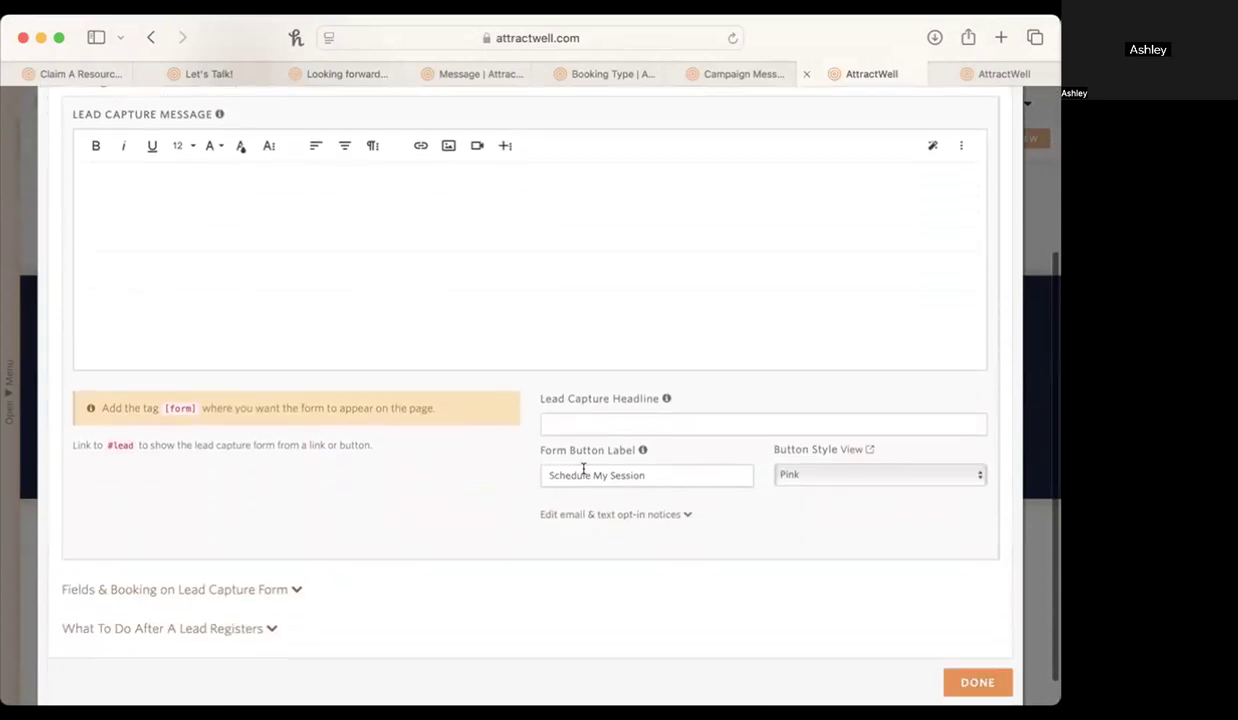
pyautogui.tripleClick(583, 469)
pyautogui.scroll(3, 691, 470)
pyautogui.scroll(-5, 690, 466)
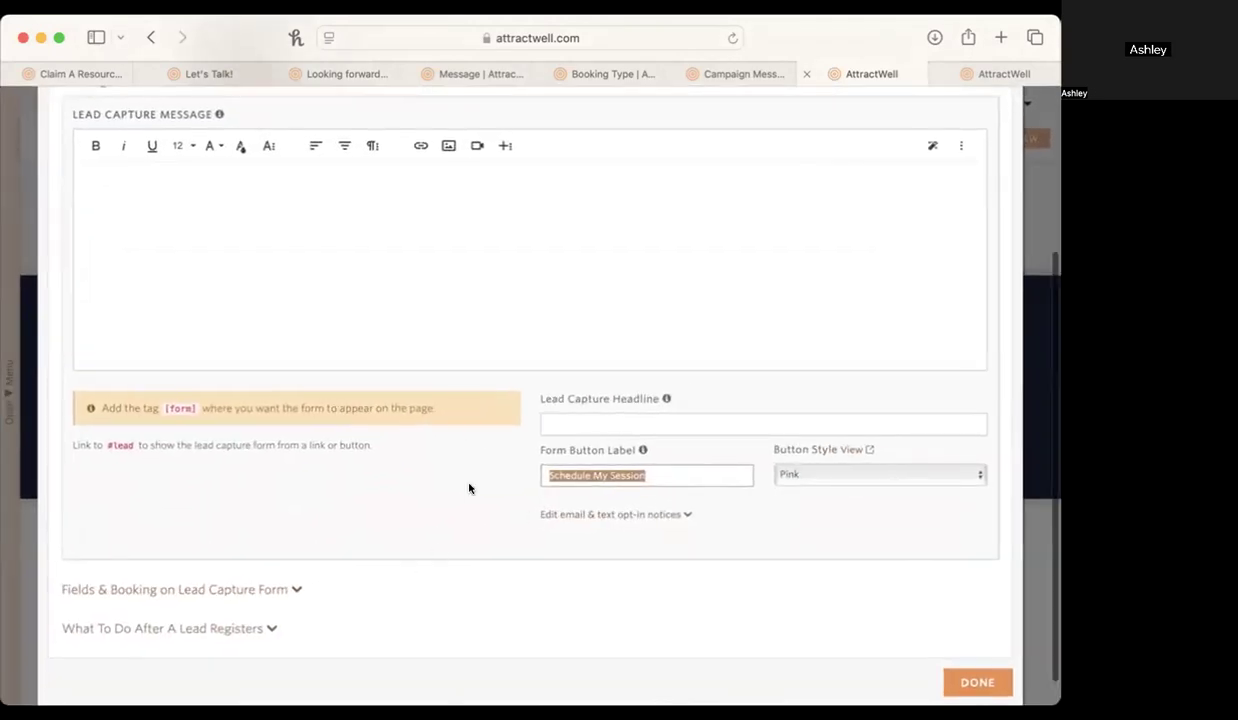
pyautogui.scroll(-3, 469, 488)
pyautogui.click(171, 314)
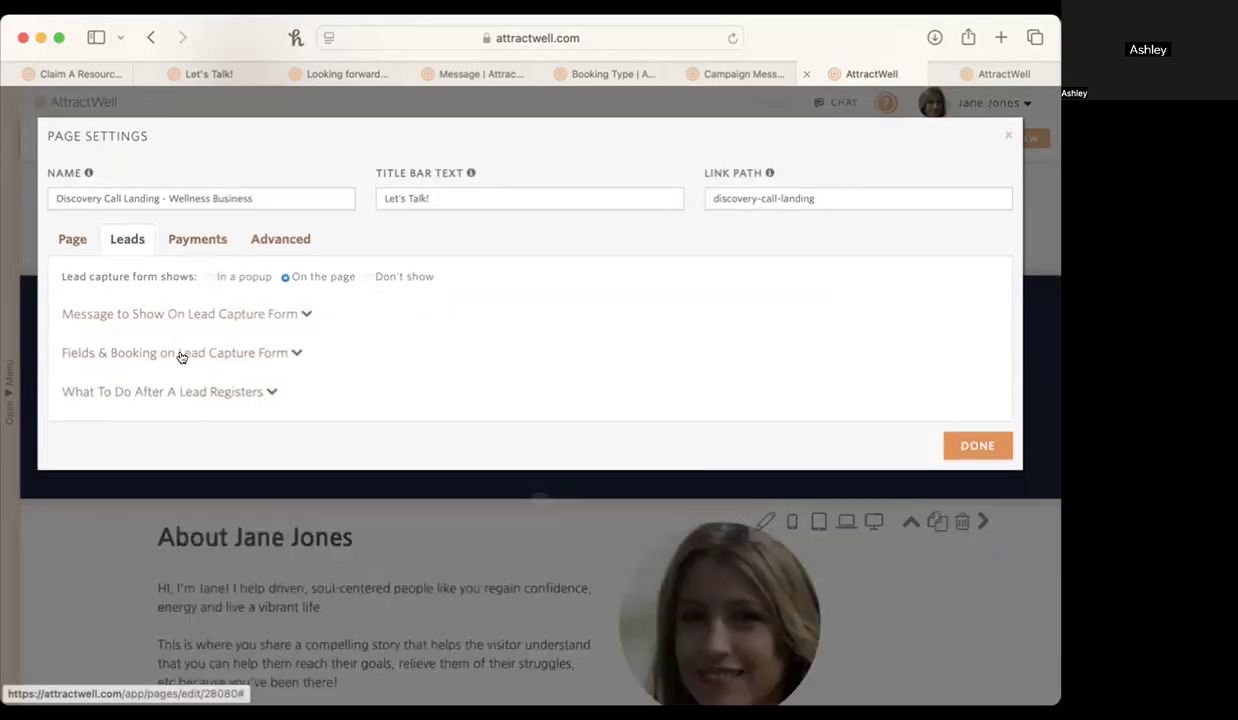
# Choose Discovery Call as the booking type for the calendar on the lead capture form.
pyautogui.click(183, 354)
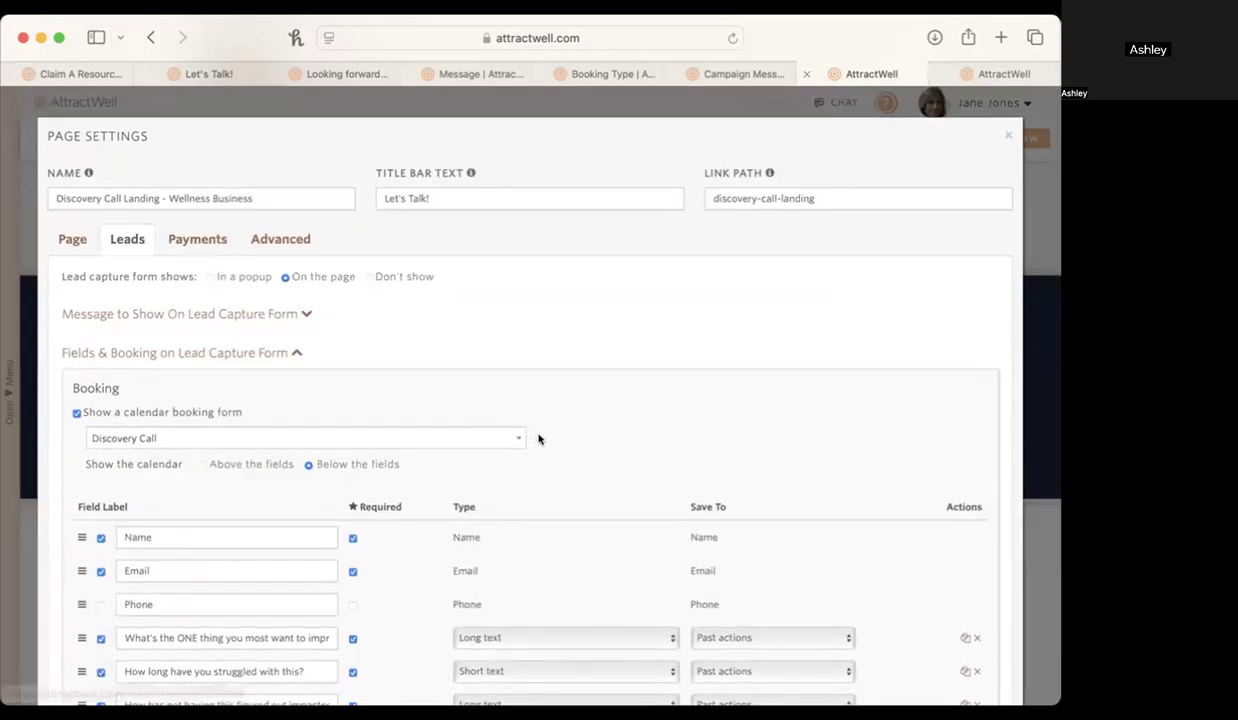
pyautogui.scroll(-1, 650, 461)
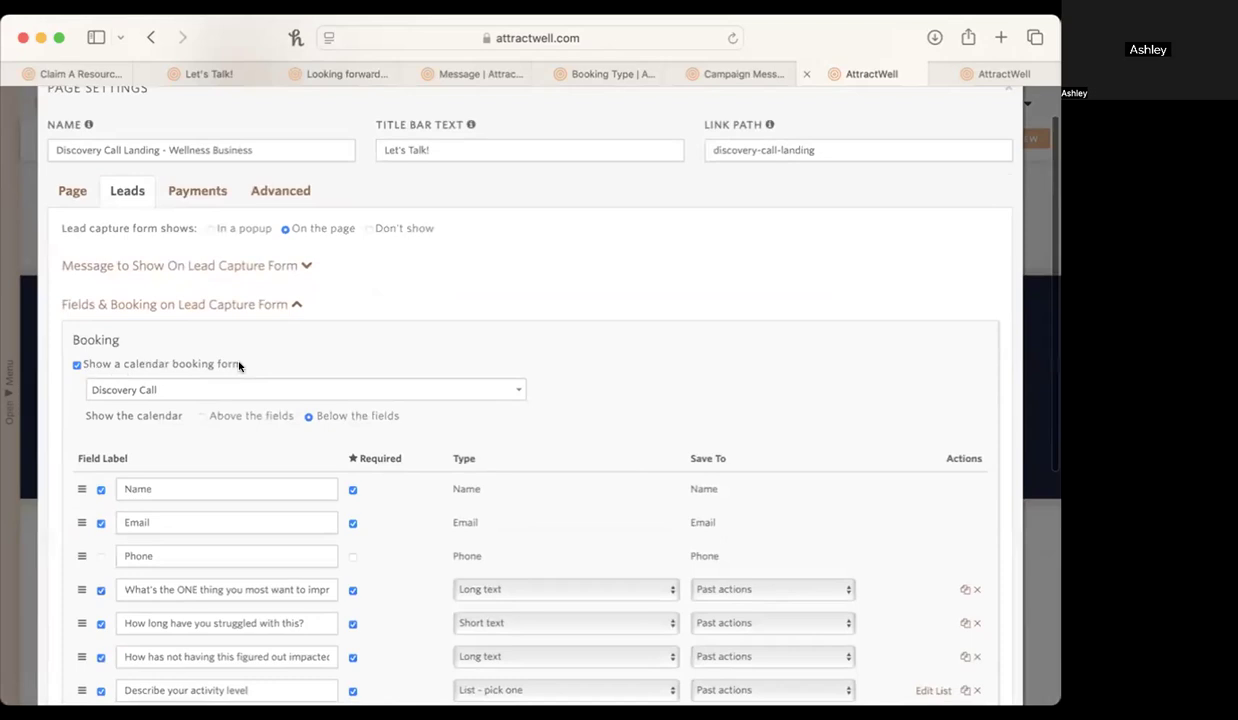
pyautogui.click(145, 389)
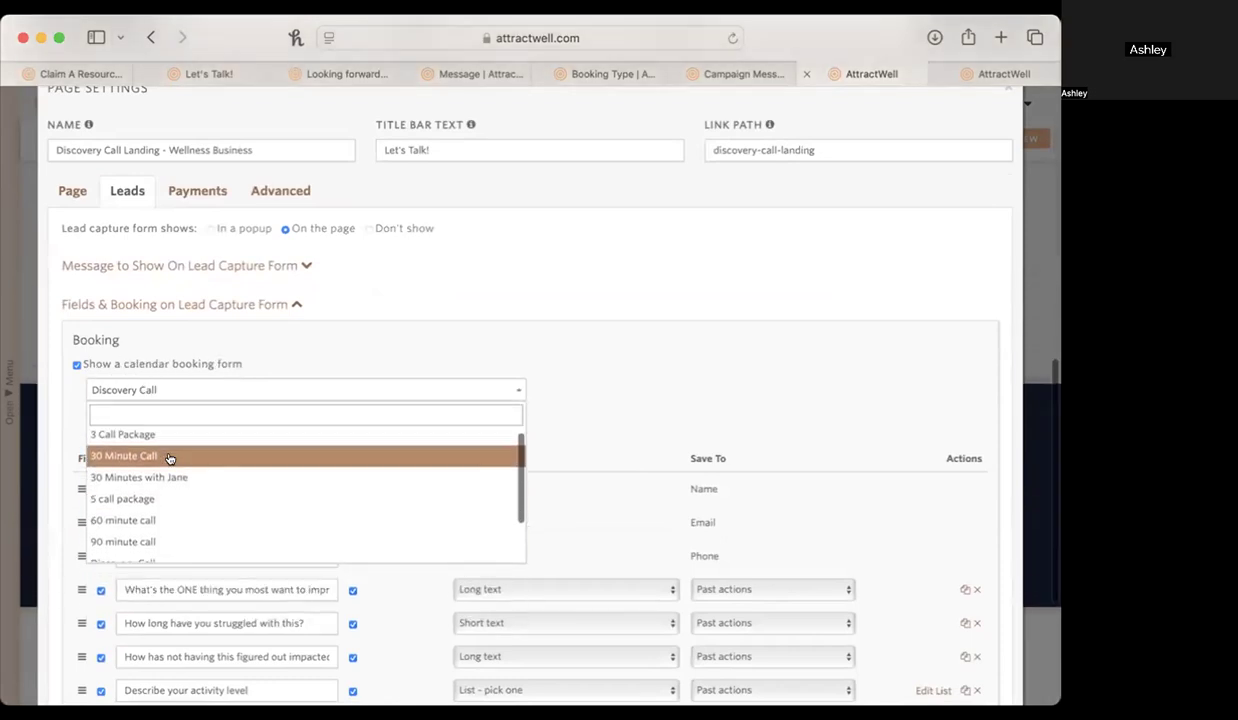
pyautogui.scroll(-2, 169, 461)
pyautogui.click(143, 513)
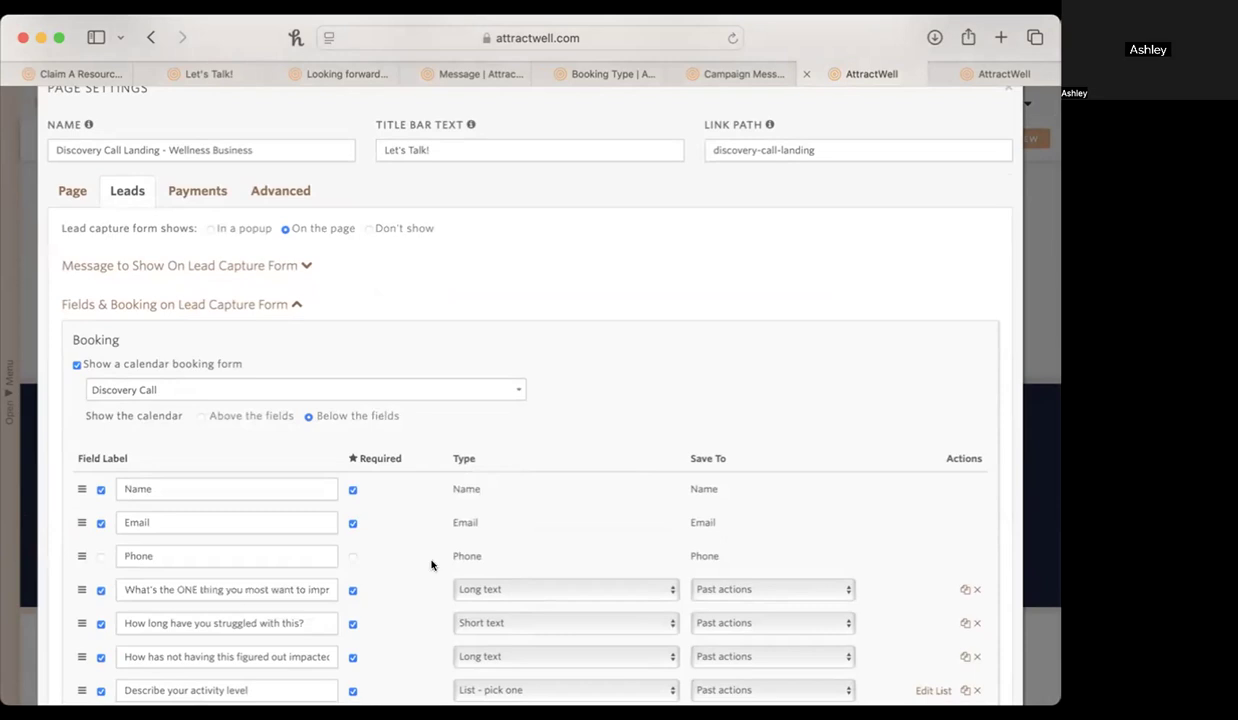
# Review the lead capture form's question fields and the answer list for Describe your activity level.
pyautogui.scroll(-5, 431, 565)
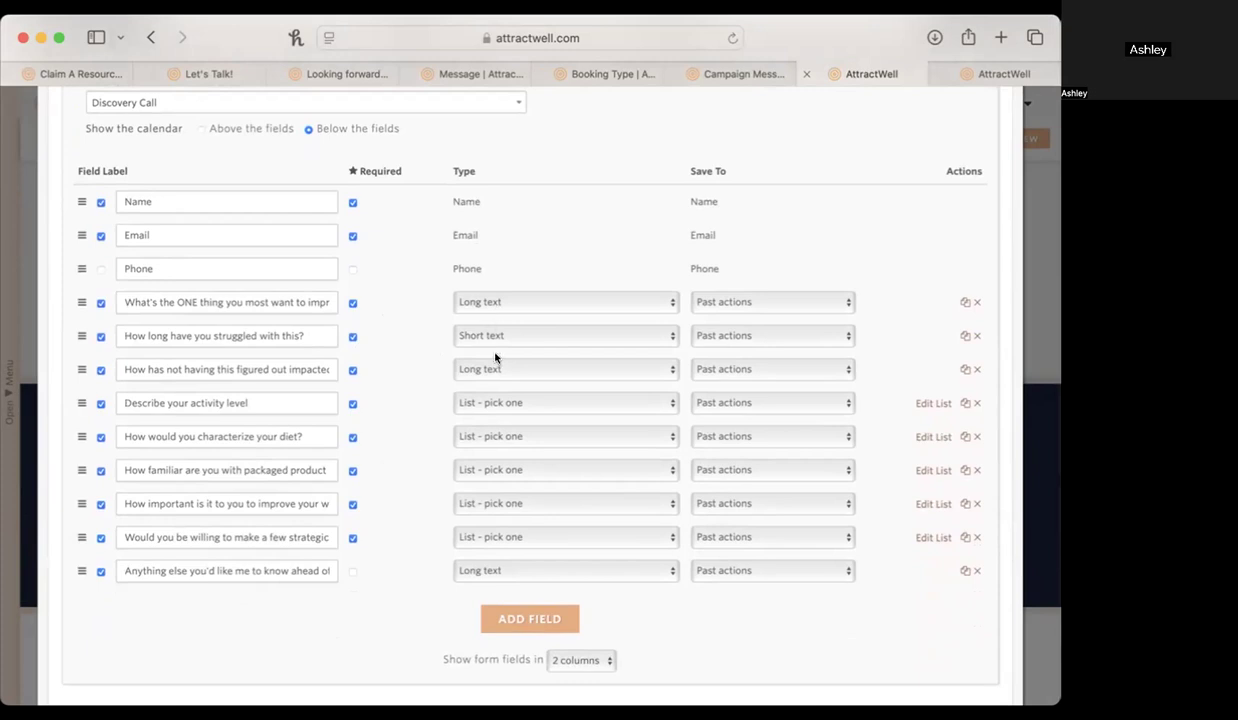
pyautogui.click(932, 404)
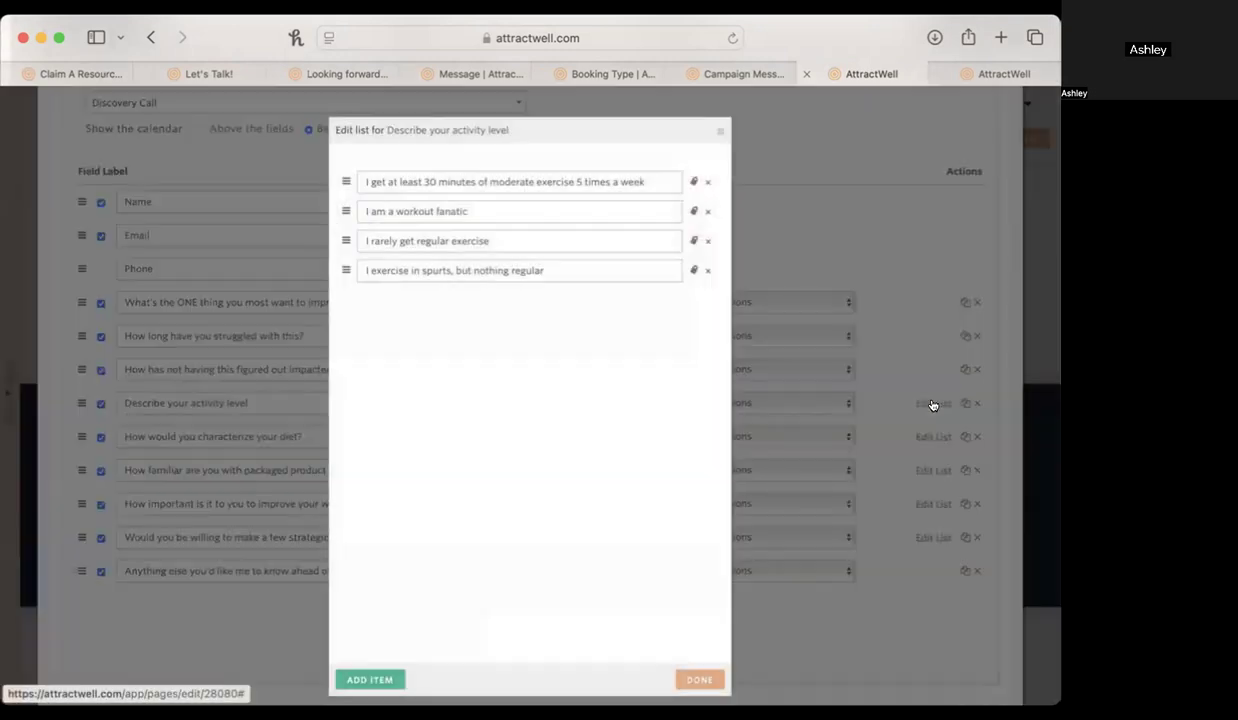
pyautogui.click(720, 131)
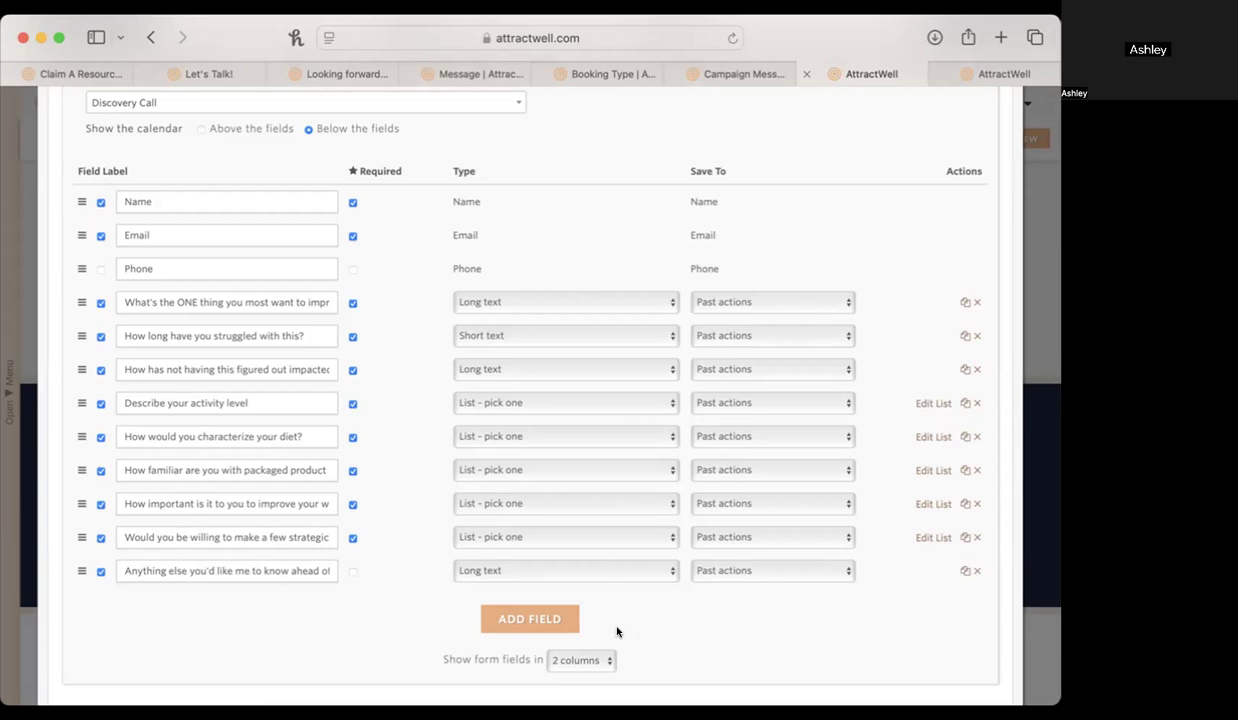
pyautogui.scroll(-5, 813, 640)
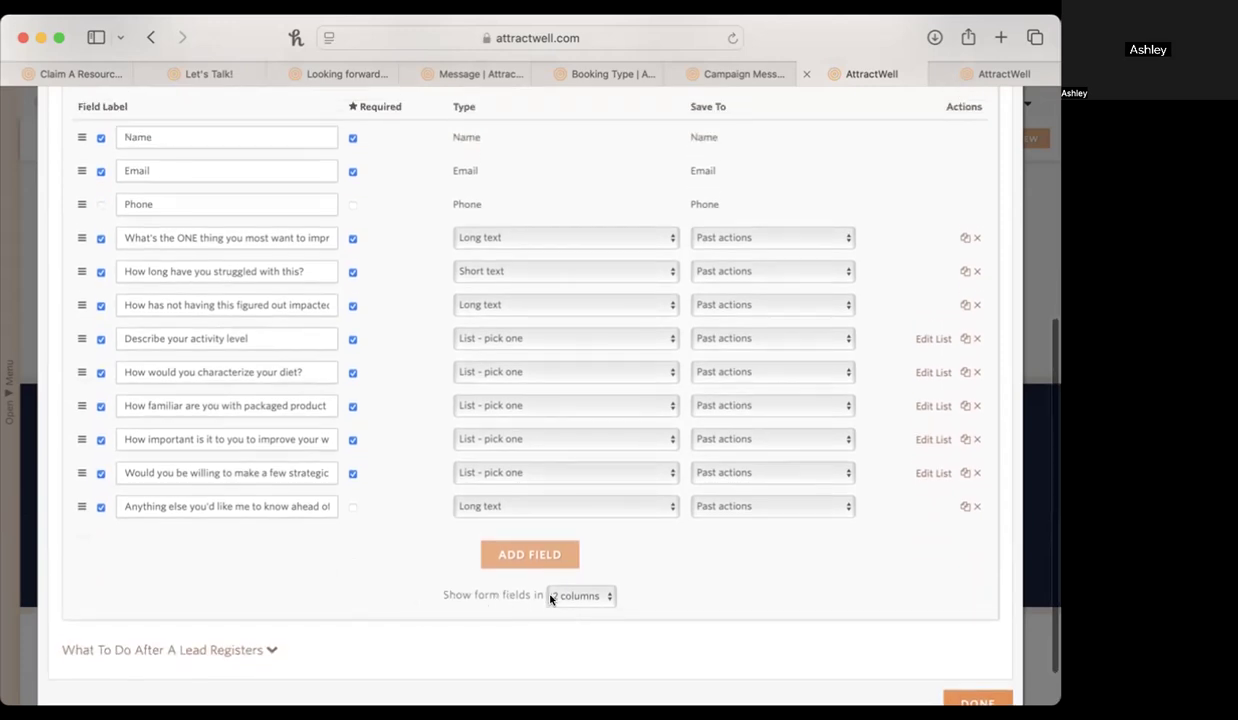
# Check the form layout on the published Let's Talk! page, glance at the thank-you page, and return to the lead capture fields.
pyautogui.click(201, 72)
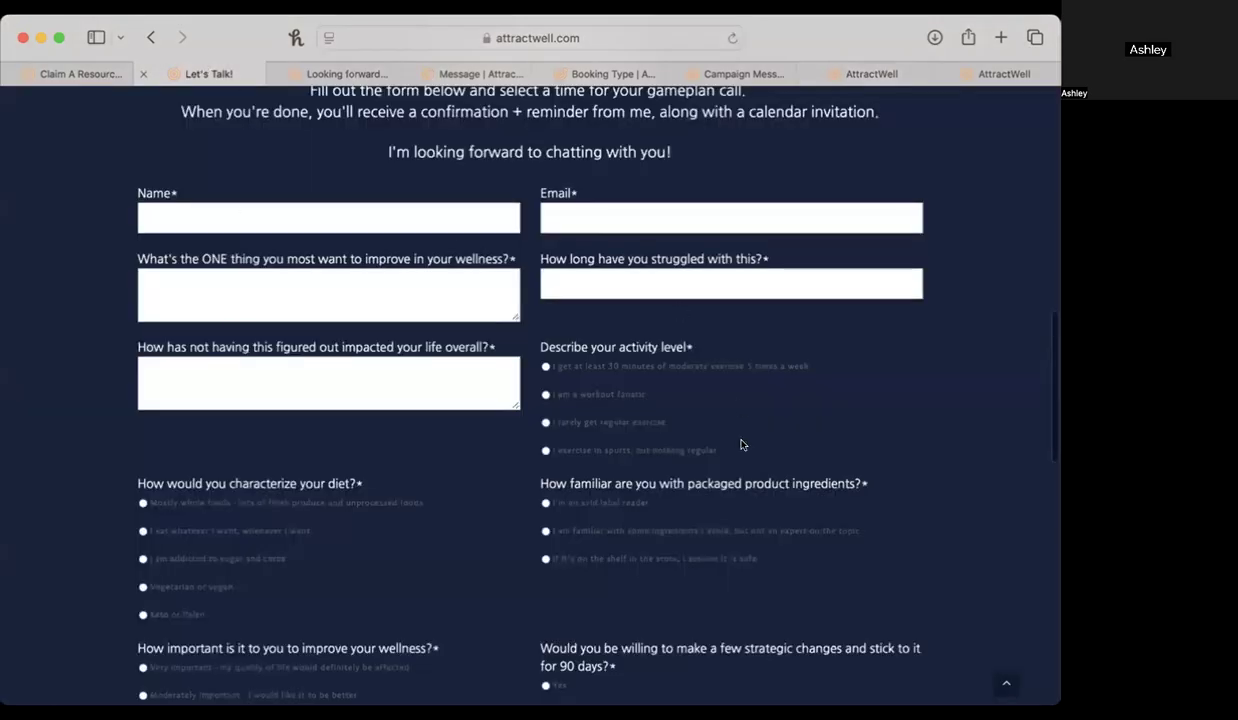
pyautogui.click(375, 74)
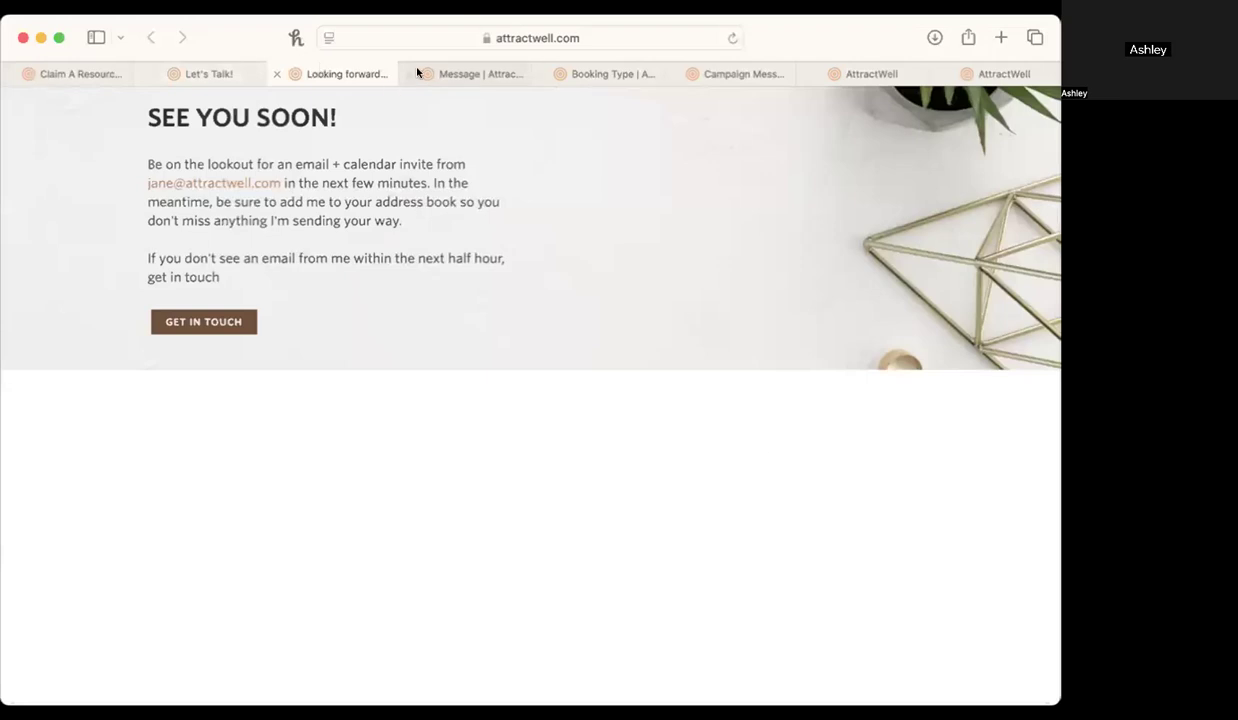
pyautogui.click(755, 73)
pyautogui.click(857, 73)
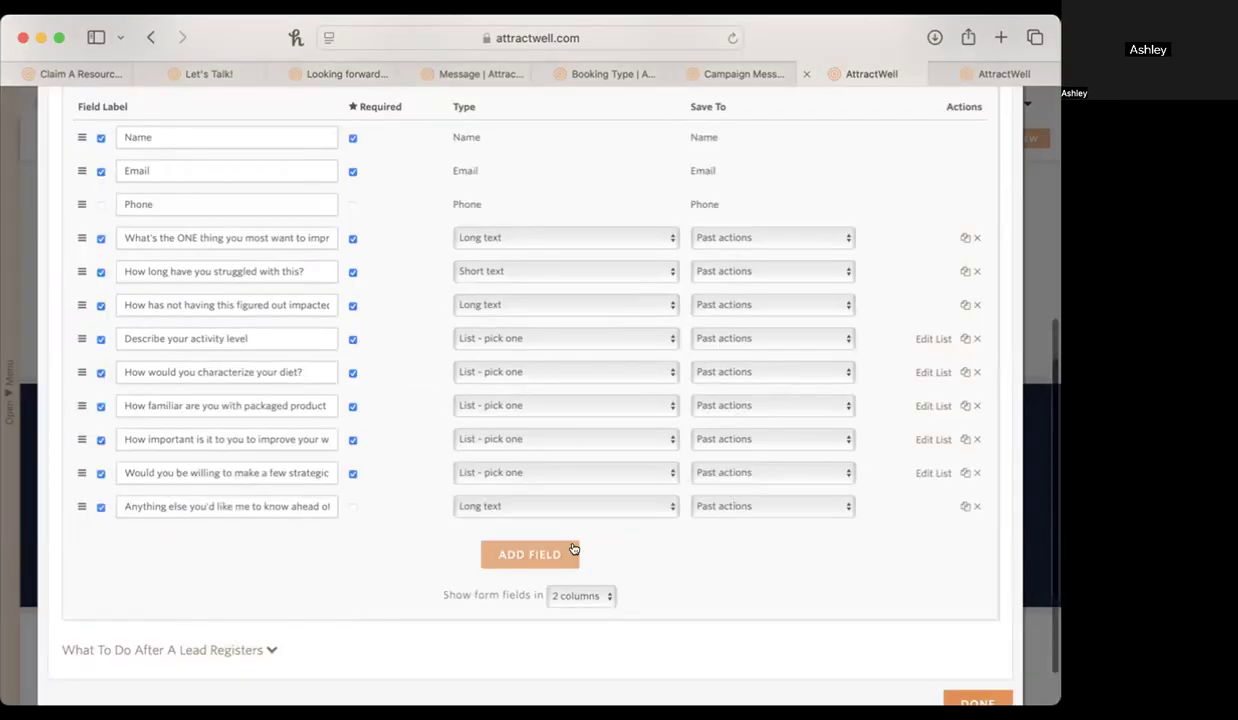
# Check the column options for the form fields and expand the settings for what happens after a lead registers.
pyautogui.click(580, 595)
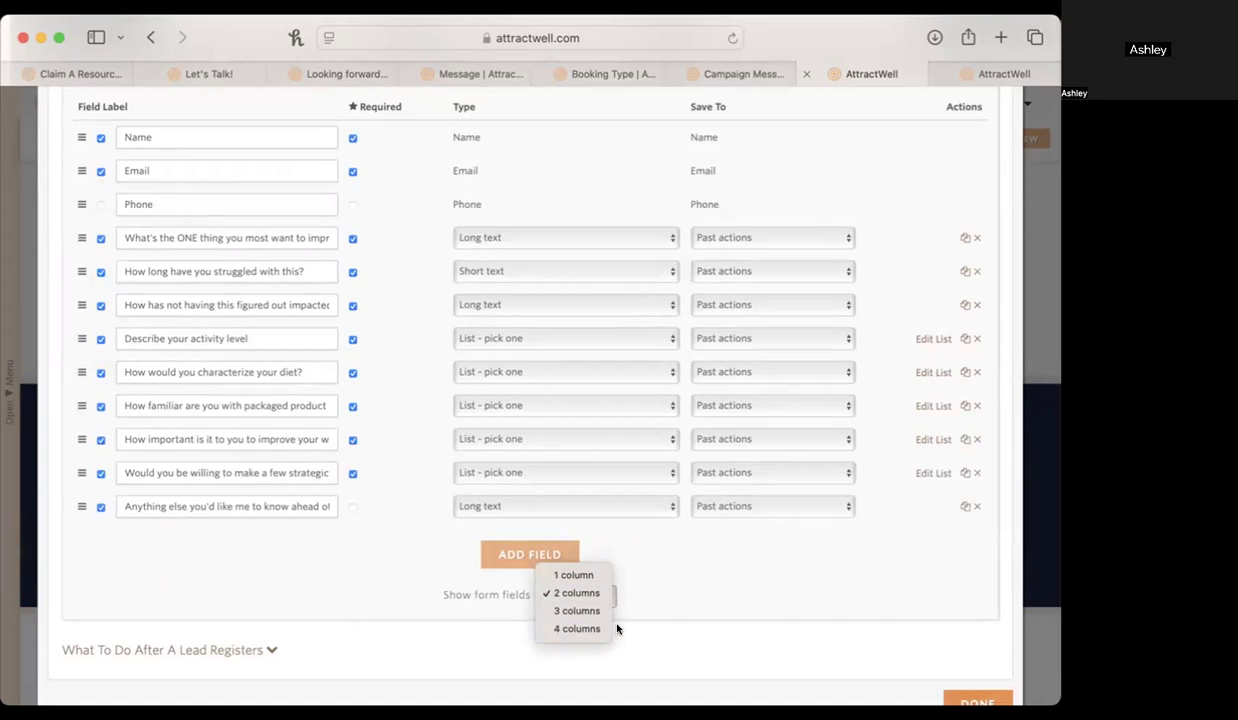
pyautogui.click(647, 617)
pyautogui.scroll(-2, 735, 617)
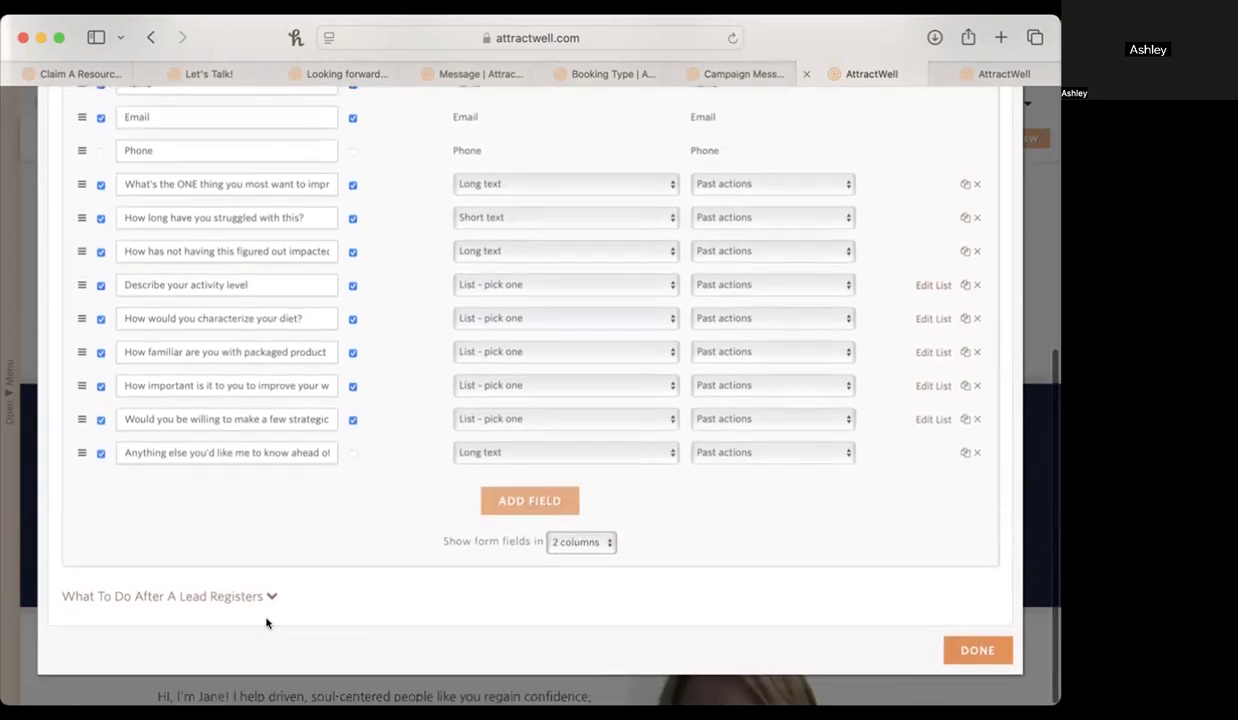
pyautogui.click(230, 597)
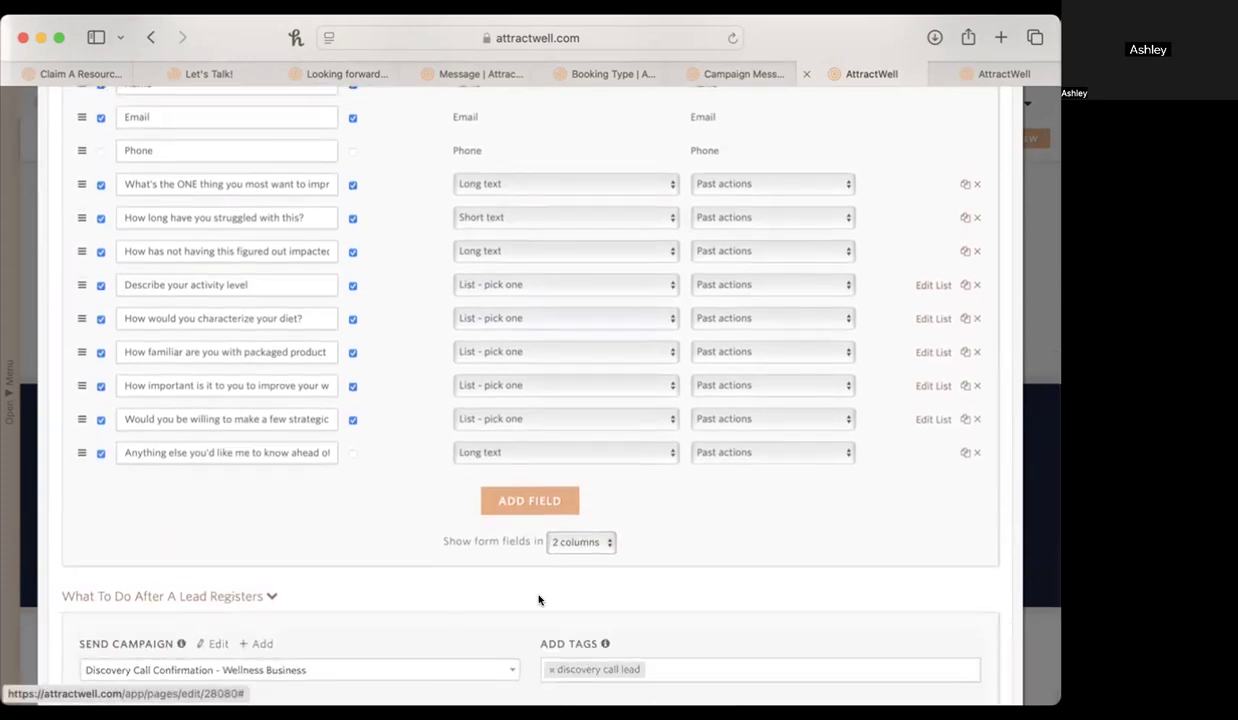
pyautogui.scroll(-8, 539, 600)
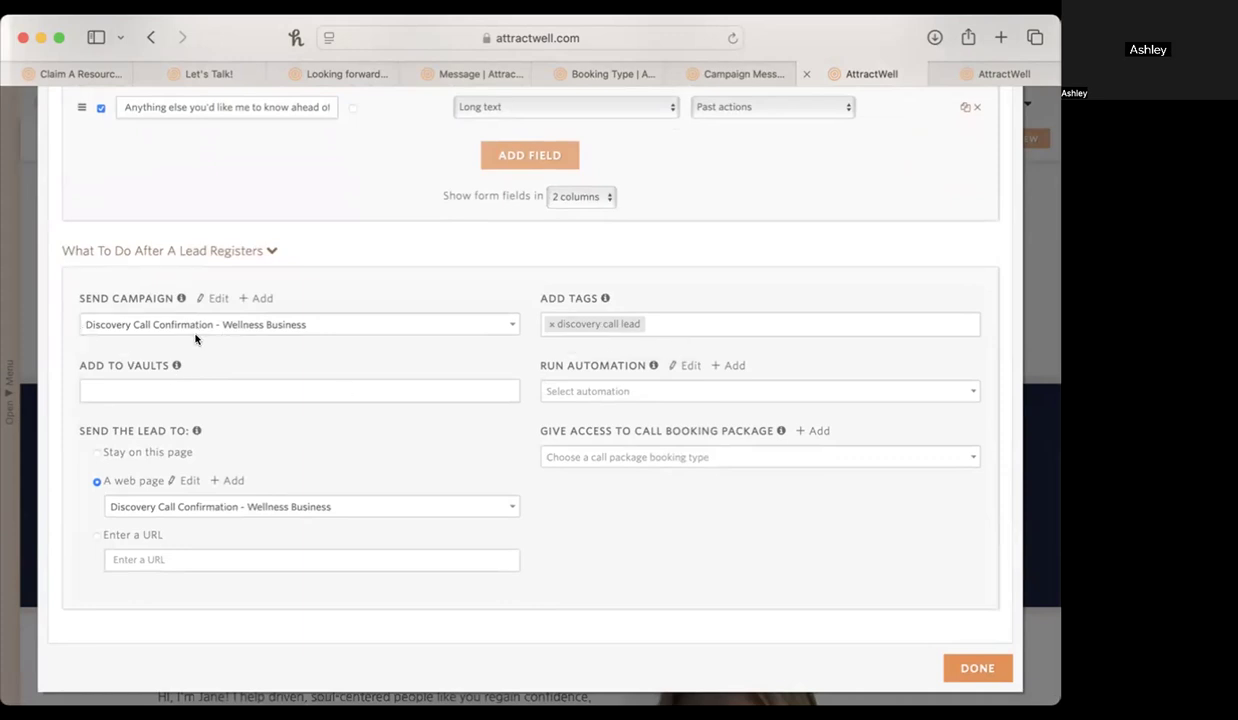
# Review the Discovery Call Confirmation - Wellness Business campaign's email message, and return to the lead capture settings.
pyautogui.click(695, 73)
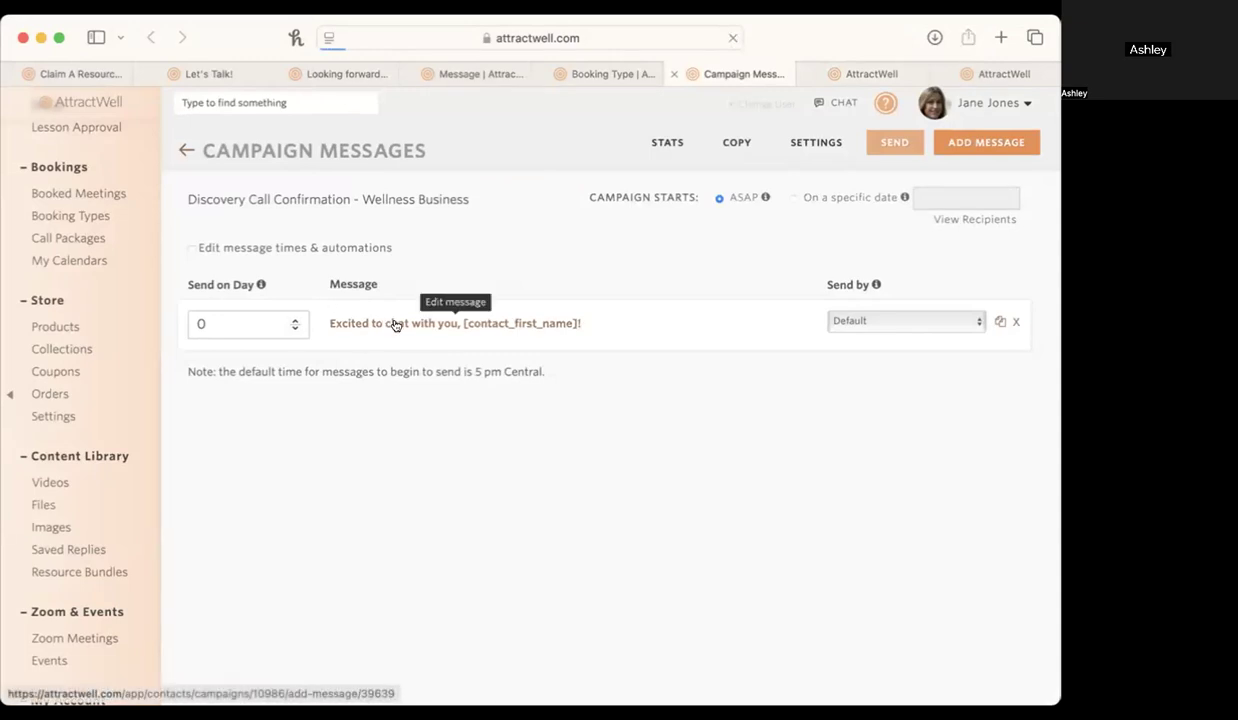
pyautogui.moveTo(882, 80)
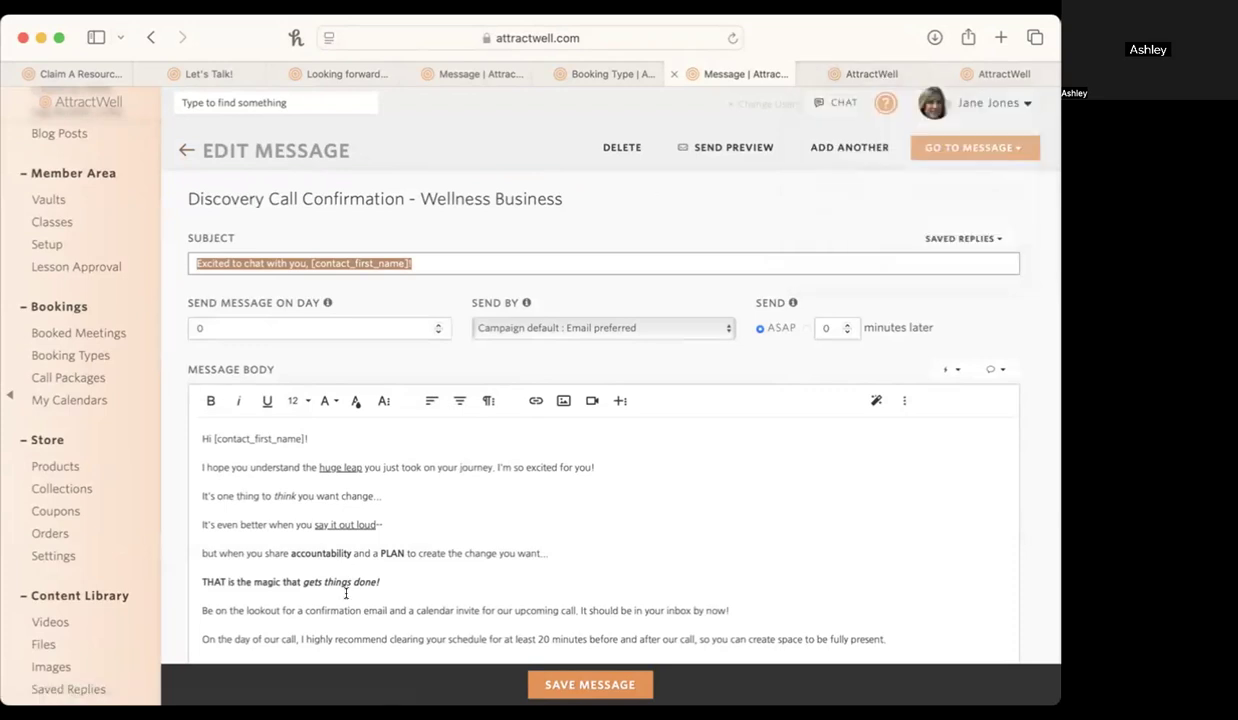
pyautogui.scroll(-3, 293, 480)
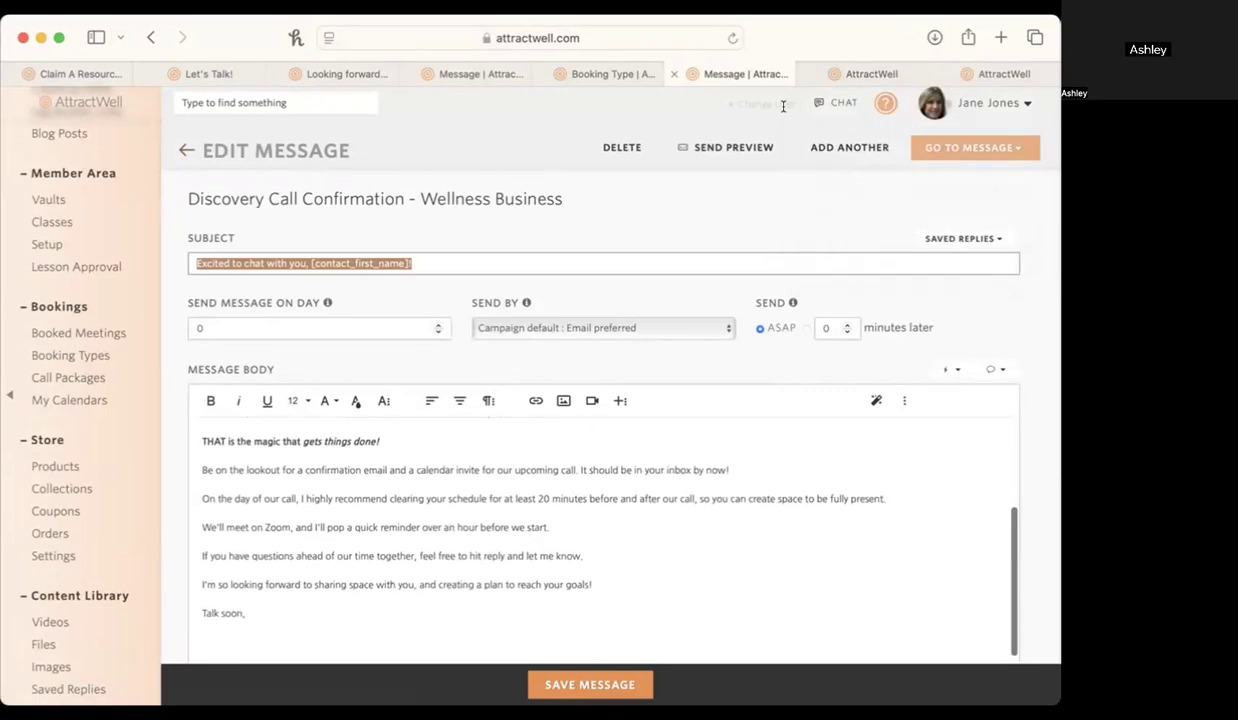
pyautogui.click(875, 74)
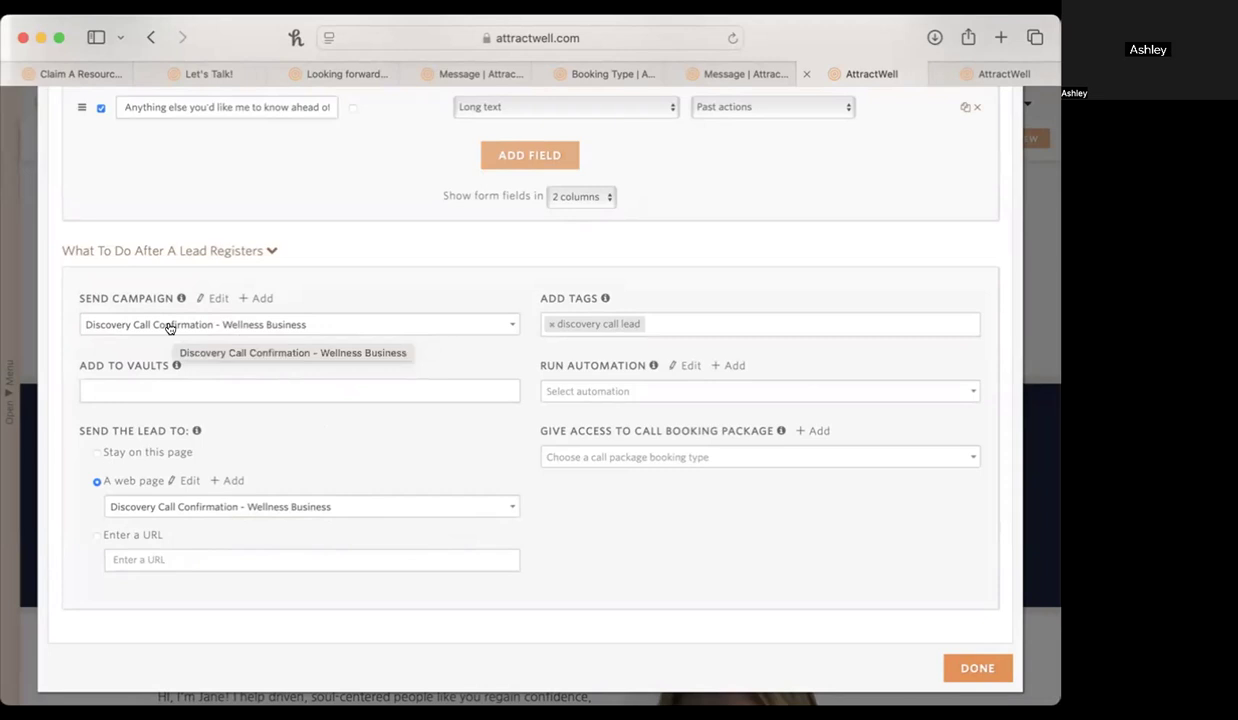
# Check the email reminder settings of the Wellness Gameplan booking type, and return to the landing page's lead settings.
pyautogui.click(600, 74)
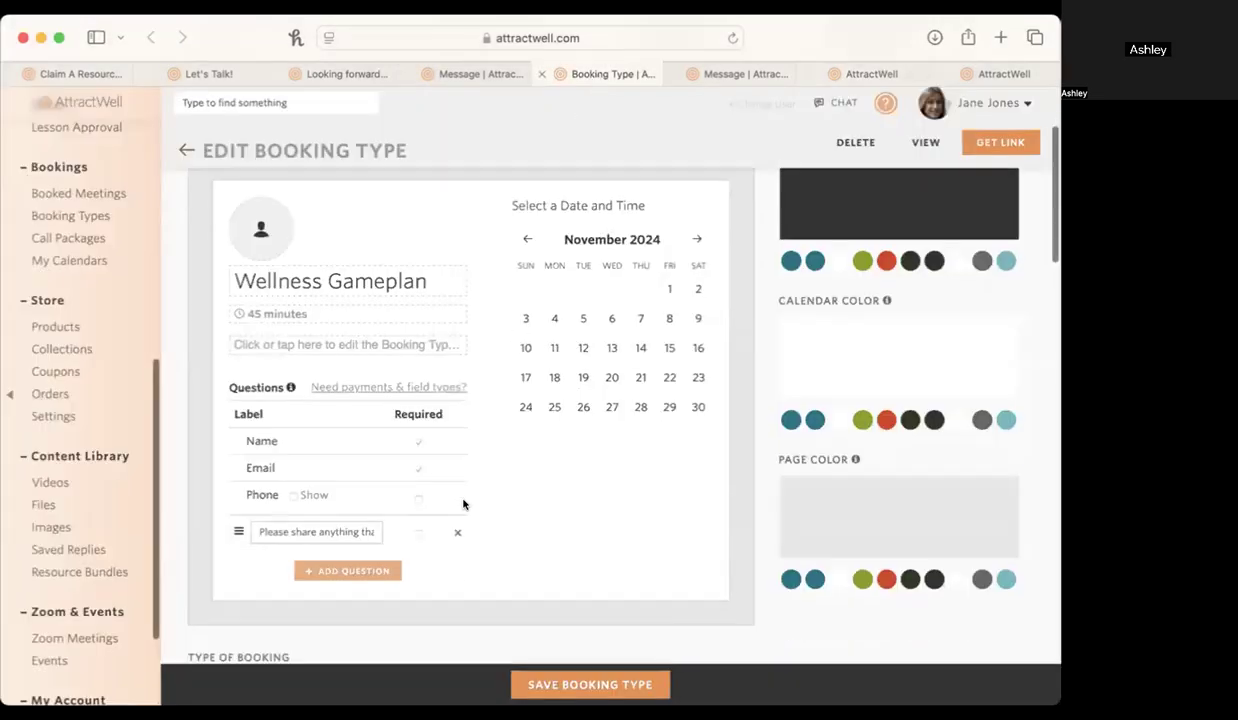
pyautogui.scroll(-20, 463, 504)
pyautogui.scroll(5, 463, 471)
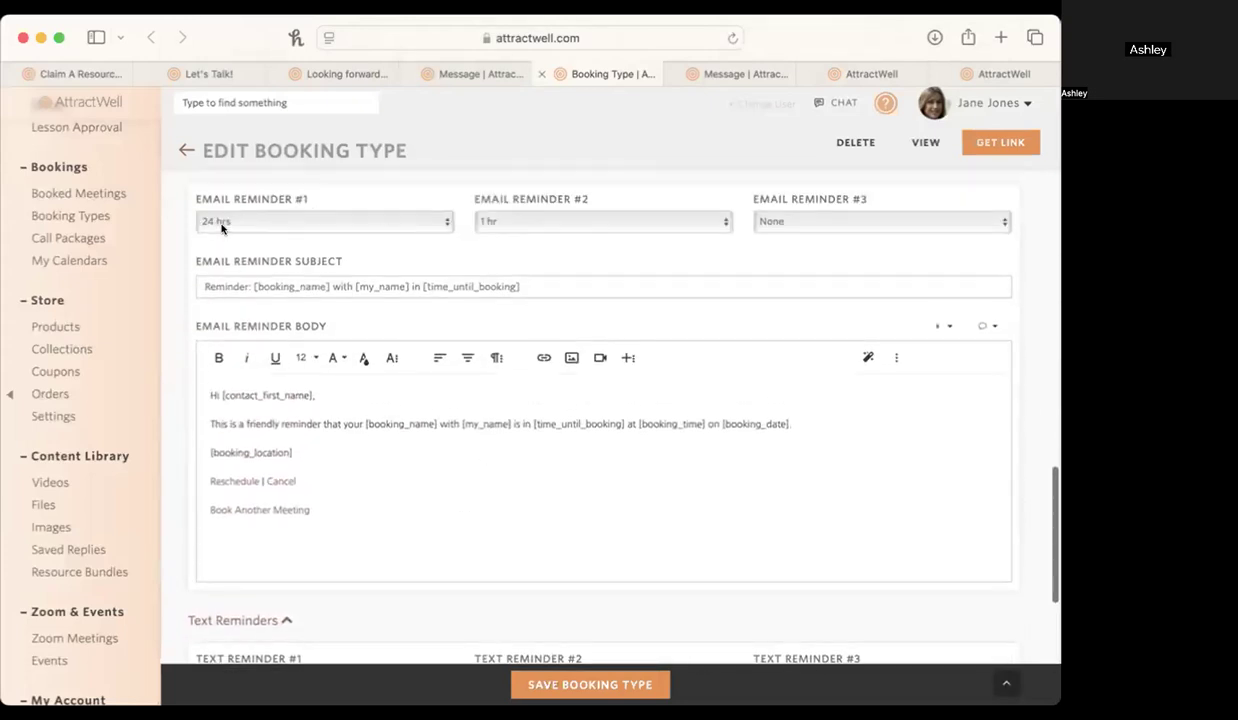
pyautogui.click(828, 72)
pyautogui.scroll(15, 818, 512)
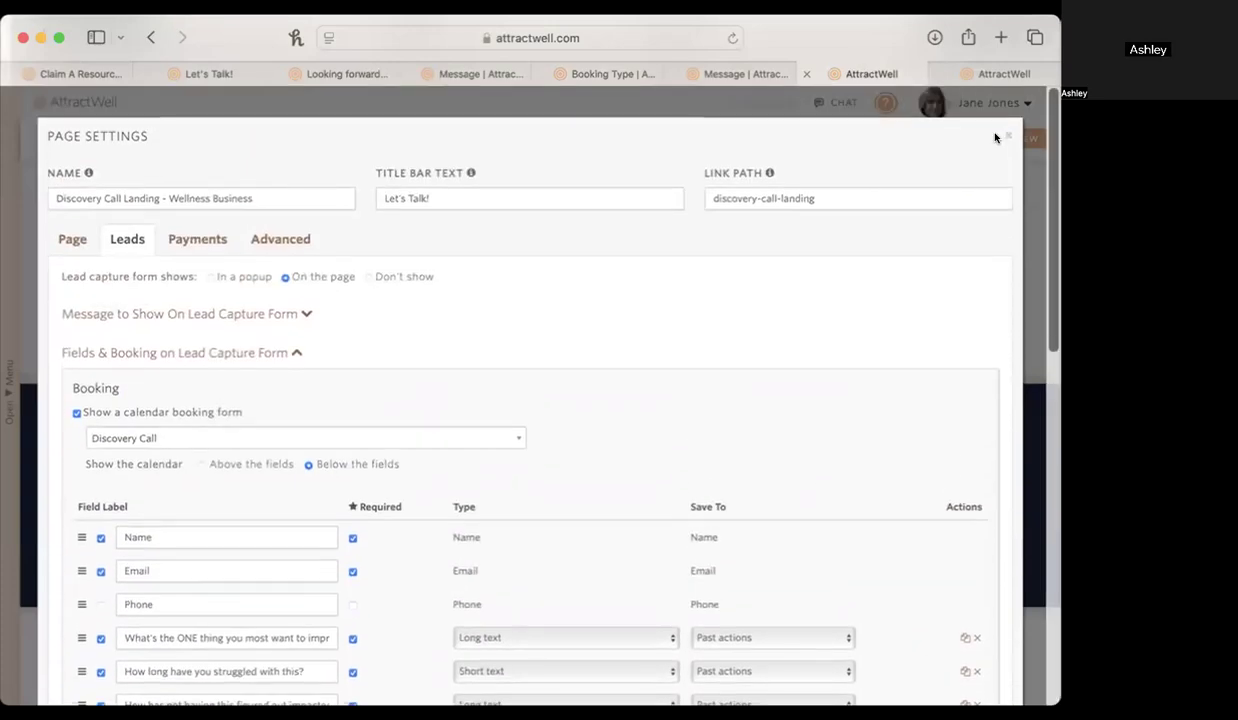
# Close the page settings and open the background image choices for the Let's Create Your Gameplan section.
pyautogui.click(1004, 134)
pyautogui.scroll(10, 969, 457)
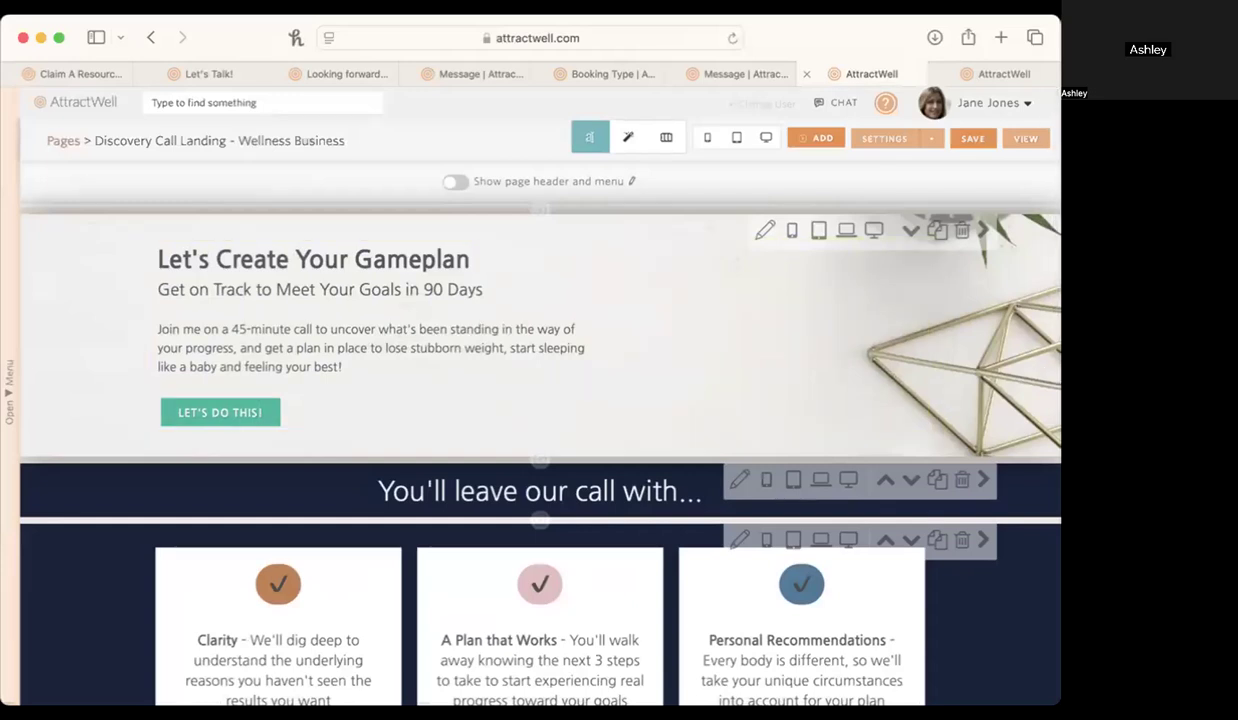
pyautogui.click(762, 231)
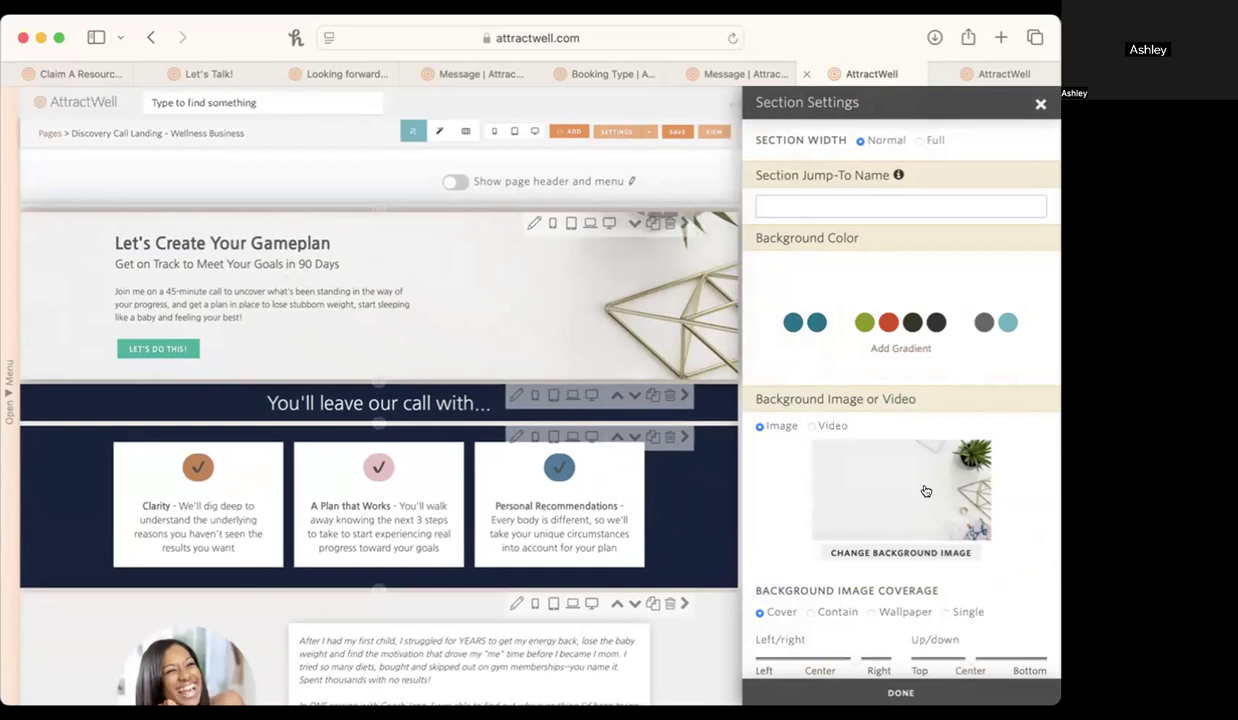
pyautogui.click(910, 548)
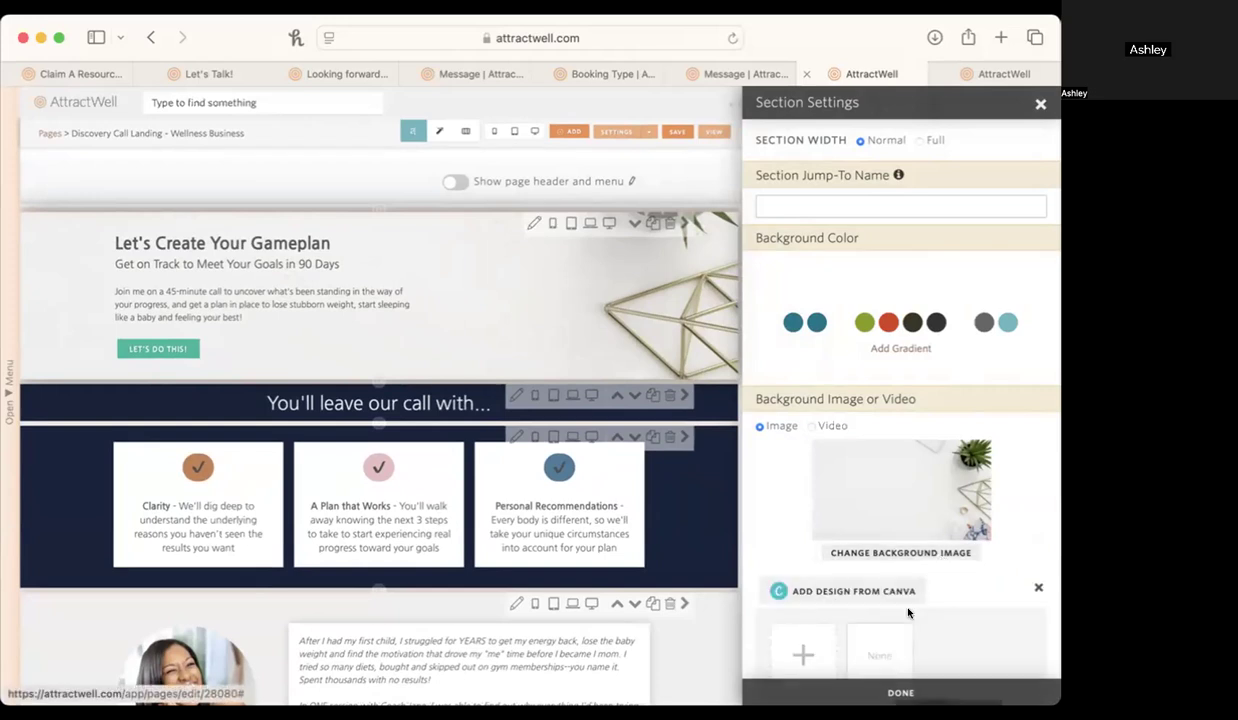
pyautogui.scroll(-2, 908, 612)
# Start a Canva design of type Blog Banner for the section's background image.
pyautogui.click(855, 509)
pyautogui.click(380, 312)
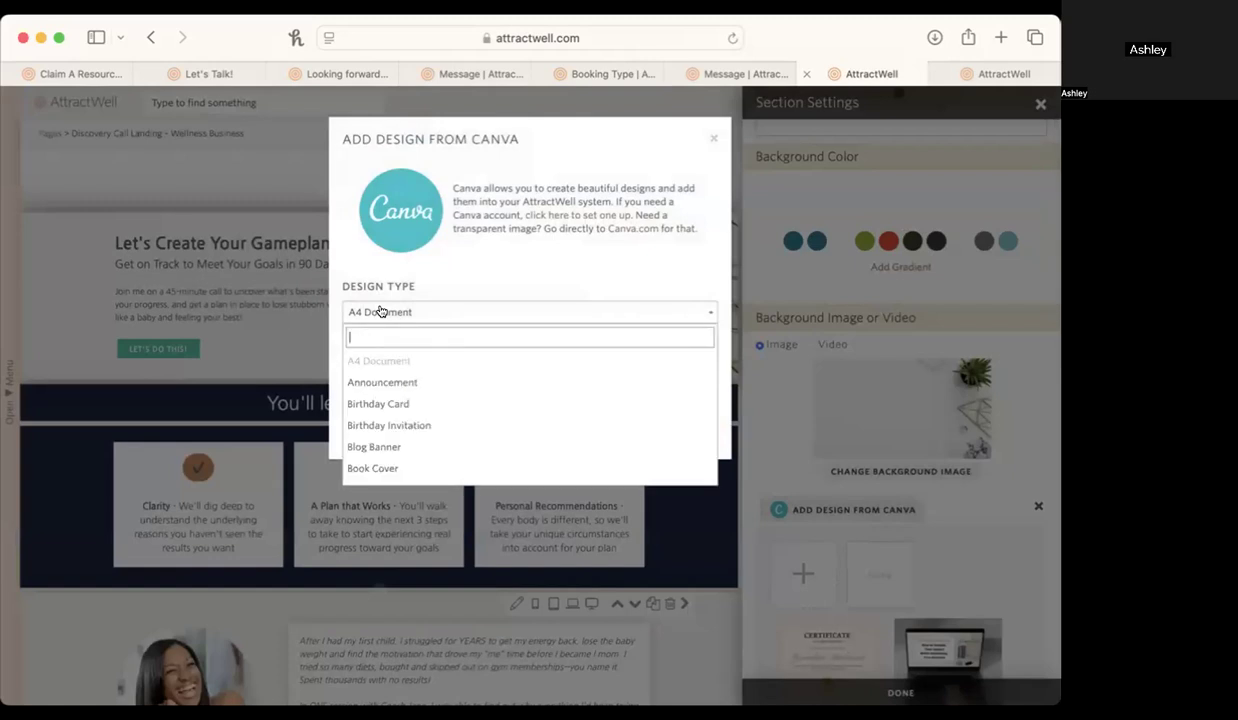
pyautogui.write('blog')
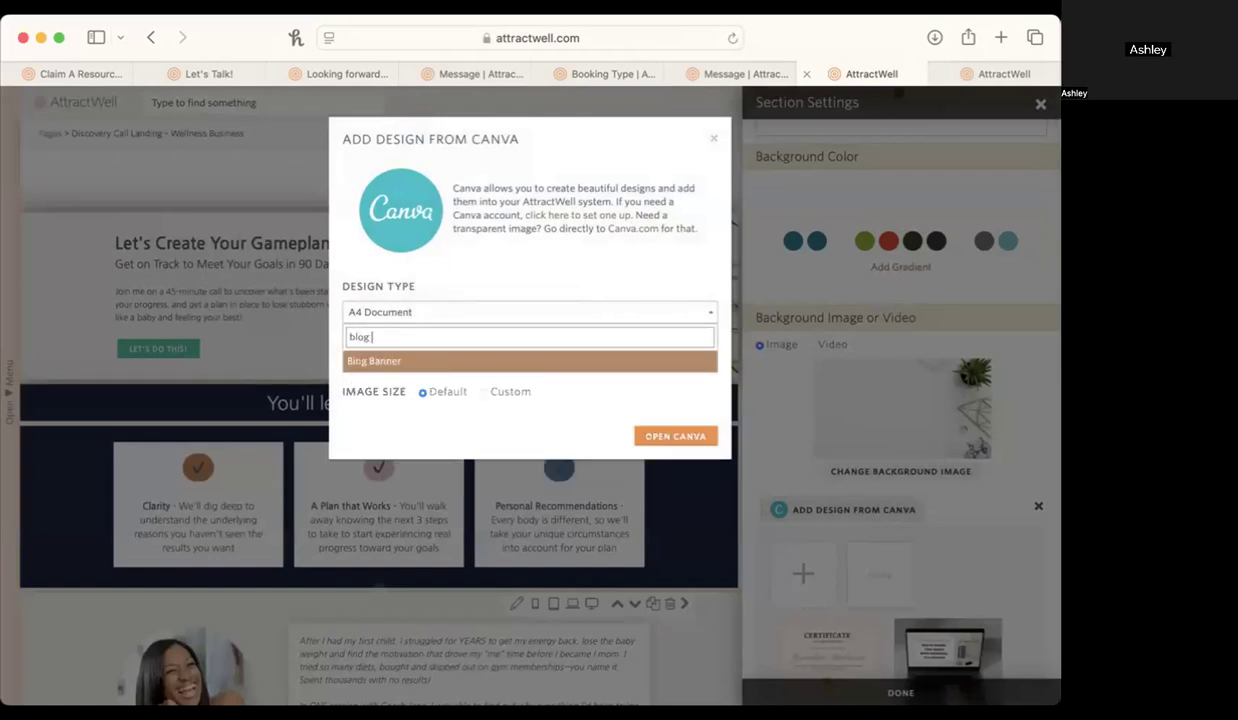
pyautogui.click(420, 360)
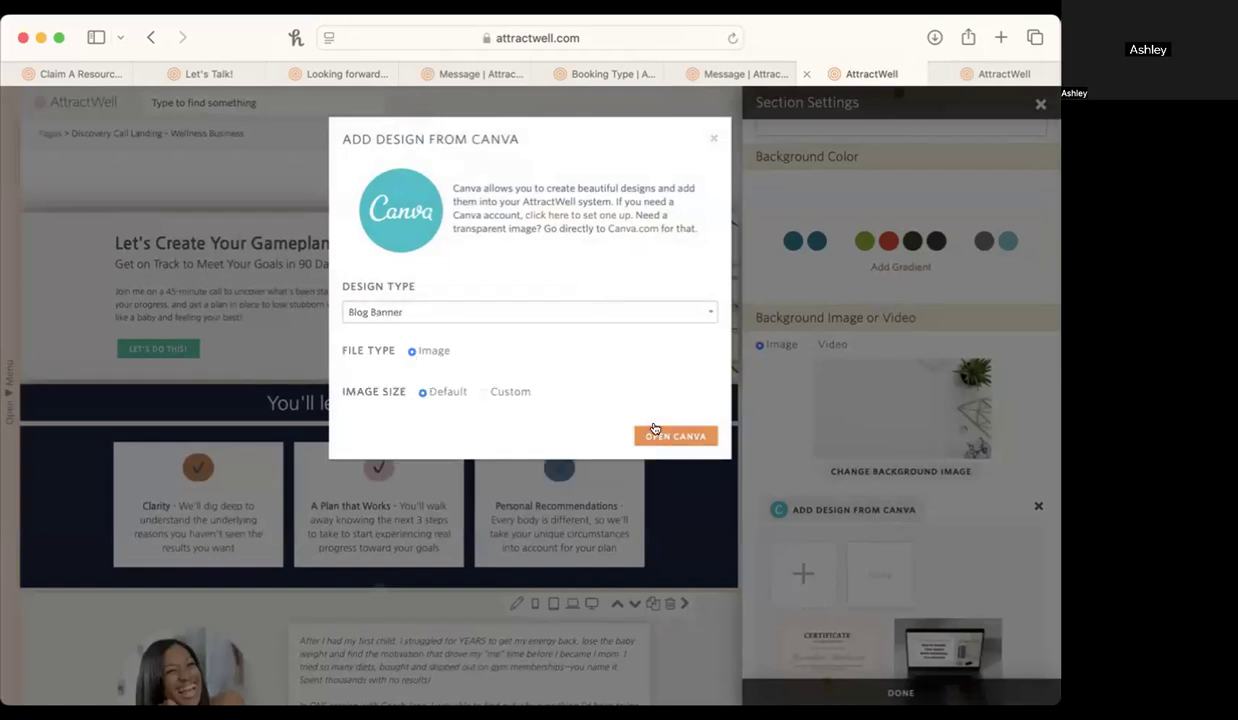
pyautogui.click(654, 430)
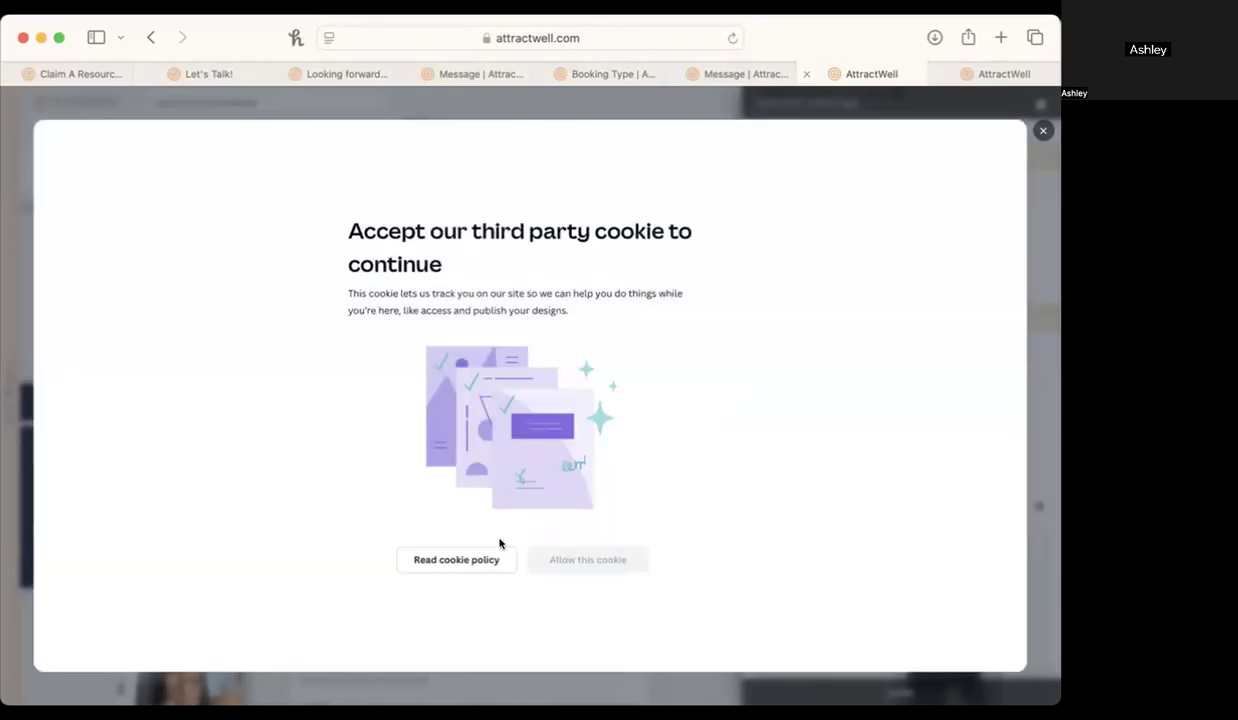
# Open Canva's cookie policy and allow its third-party cookie so the design editor can load.
pyautogui.click(496, 562)
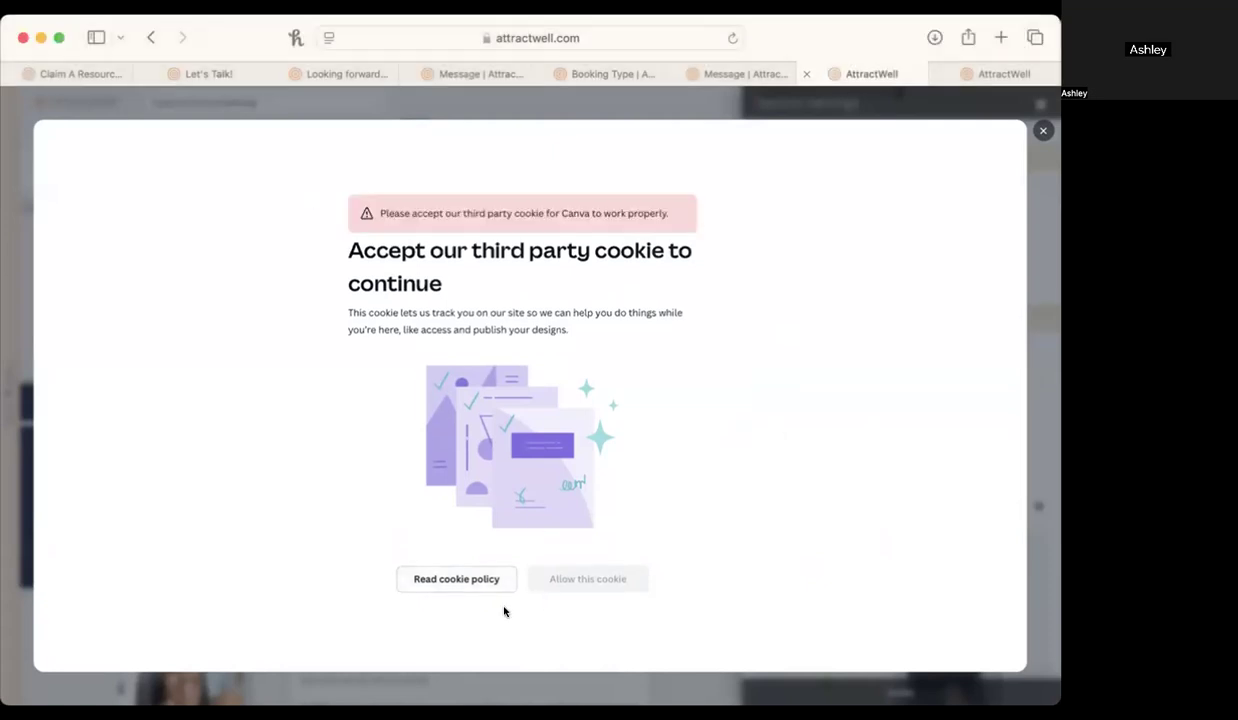
pyautogui.click(480, 581)
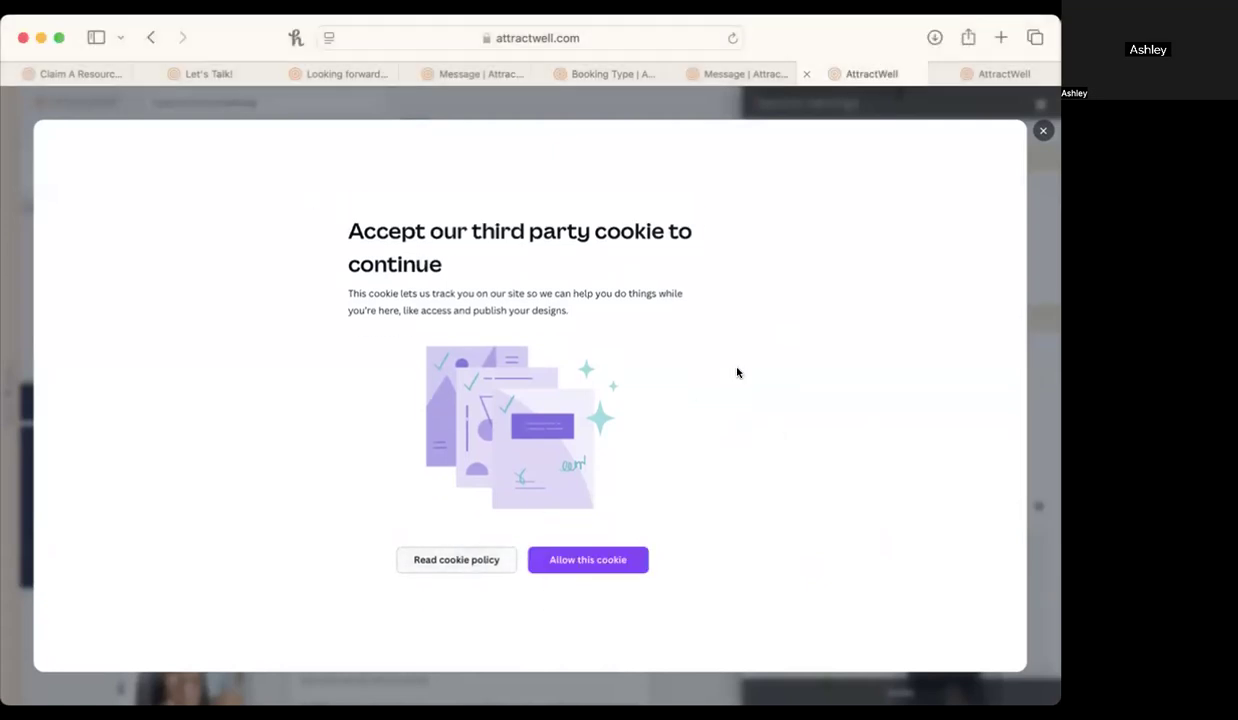
pyautogui.click(592, 562)
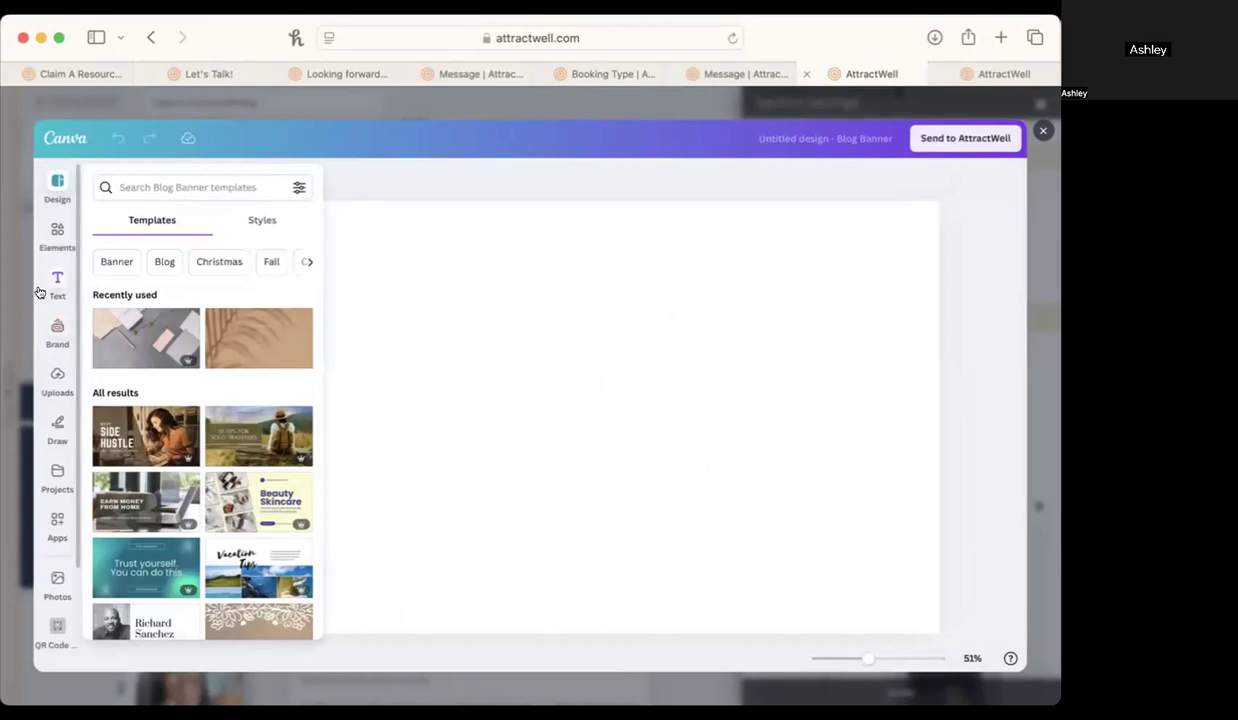
# Add the recently used plant desk photo and a circle to the banner, placing the circle in the canvas's upper-left corner.
pyautogui.click(56, 232)
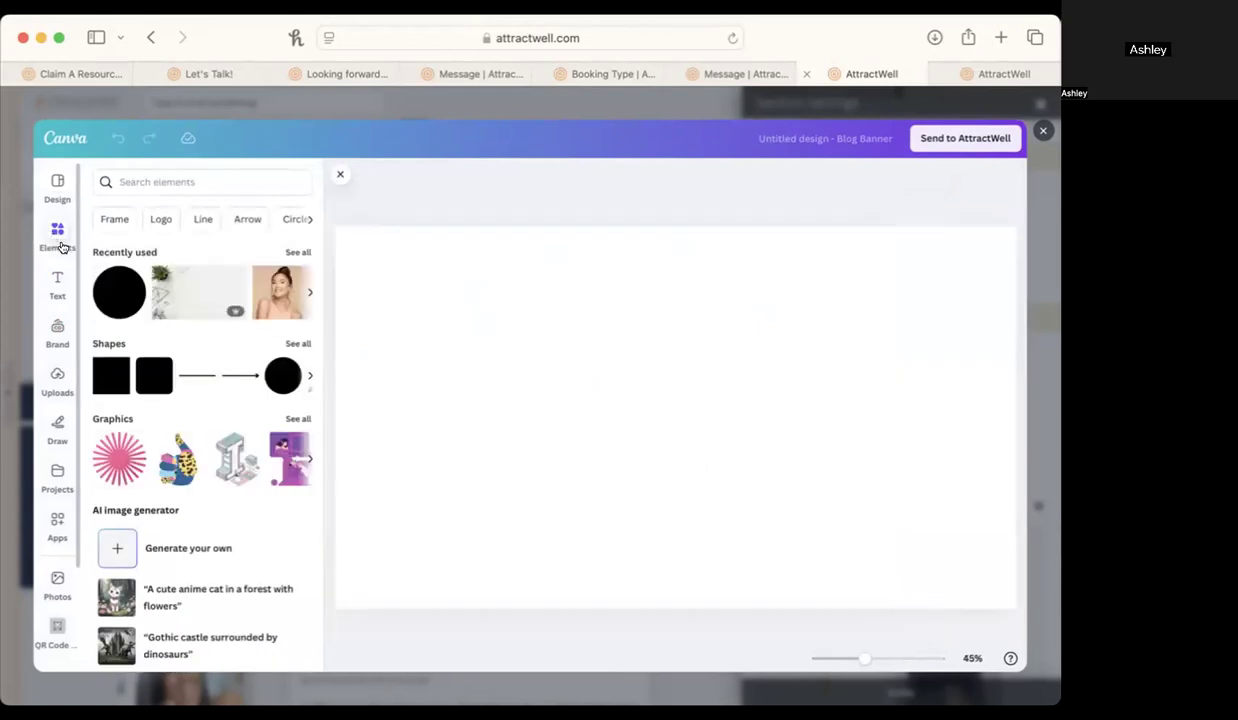
pyautogui.click(196, 292)
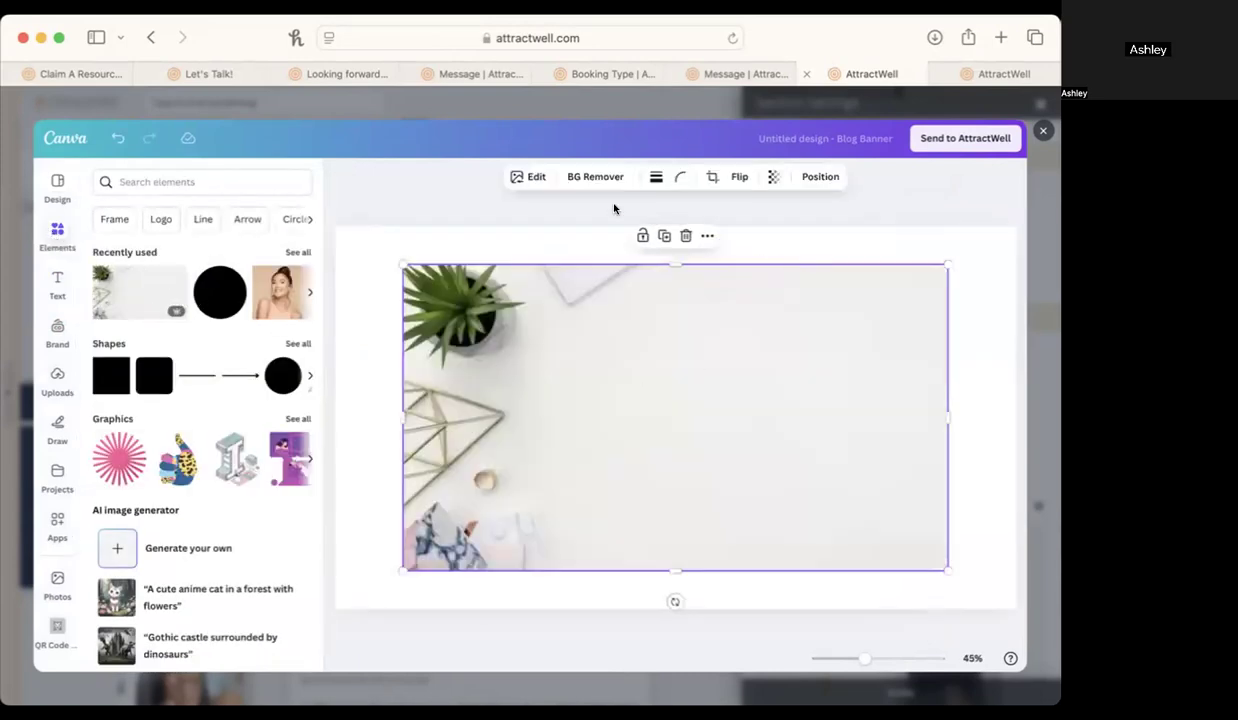
pyautogui.click(210, 289)
pyautogui.click(763, 500)
pyautogui.moveTo(608, 406); pyautogui.dragTo(384, 297)
# Send the circle backward so that it lies behind the desk photo.
pyautogui.rightClick(398, 308)
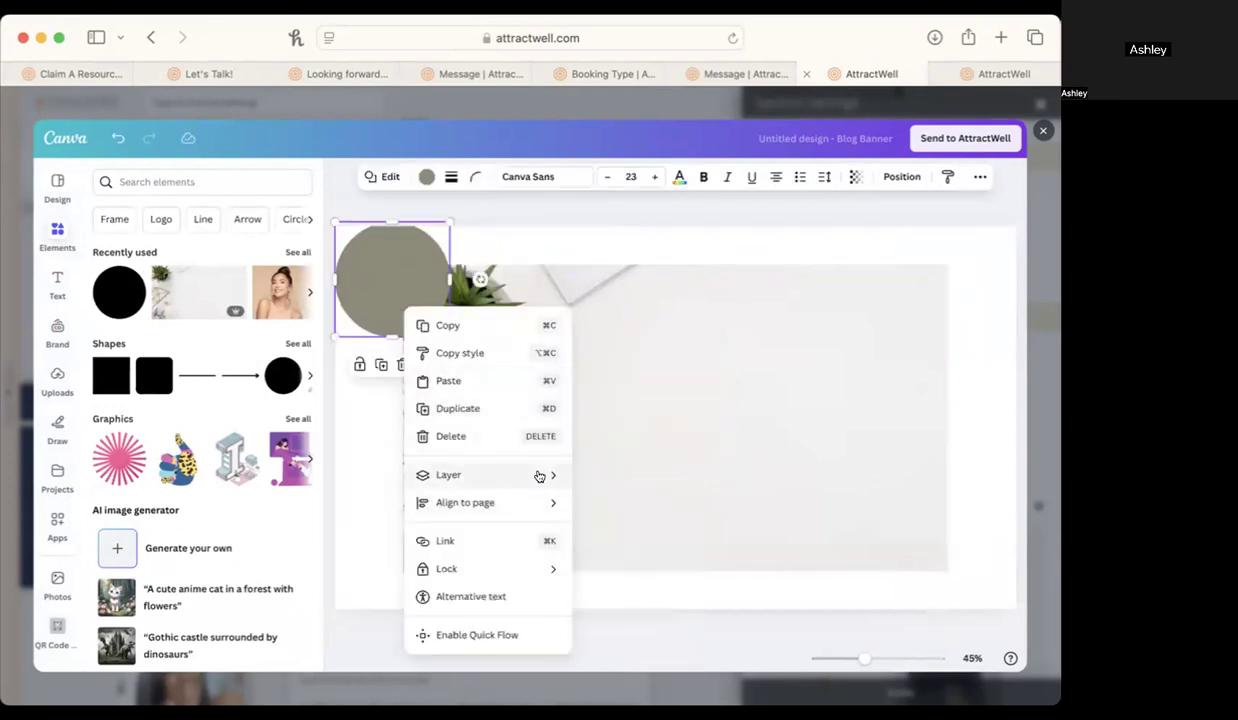
pyautogui.moveTo(561, 487)
pyautogui.click(600, 530)
# Enlarge the plant desk photo from the canvas's upper-left corner to cover the whole banner, and flip it horizontally.
pyautogui.click(627, 500)
pyautogui.moveTo(627, 500); pyautogui.dragTo(560, 455)
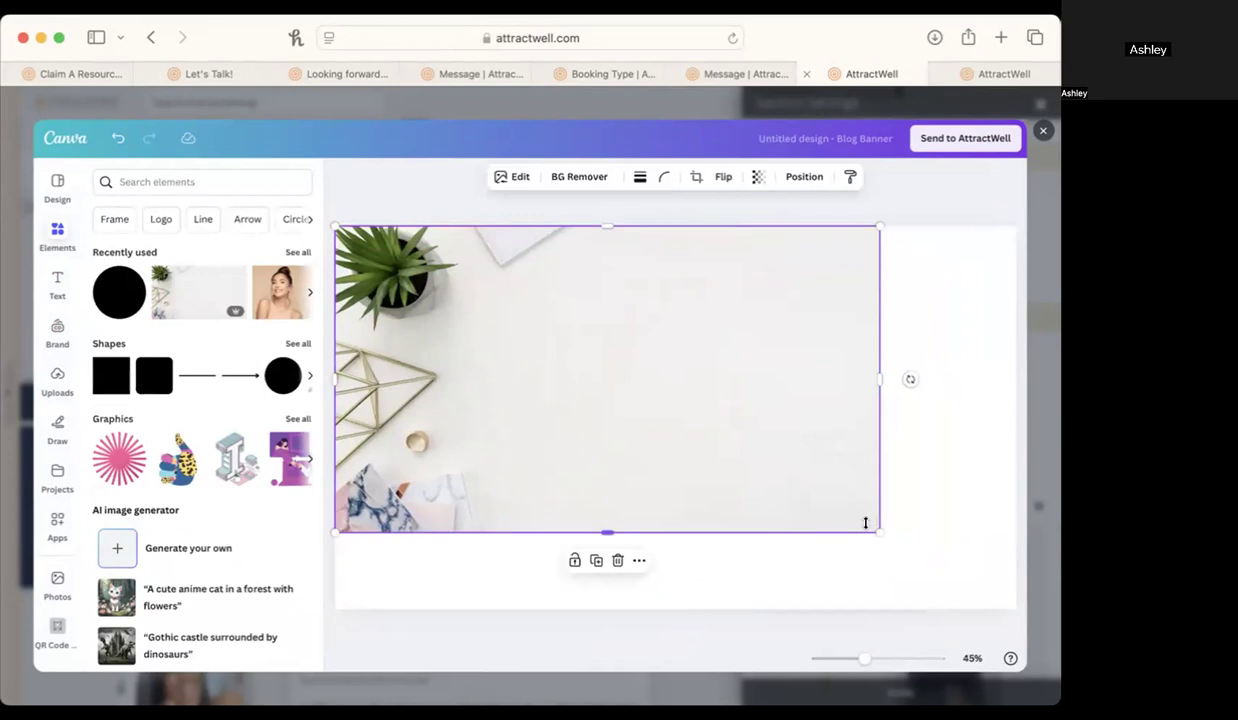
pyautogui.moveTo(873, 527); pyautogui.dragTo(1014, 643)
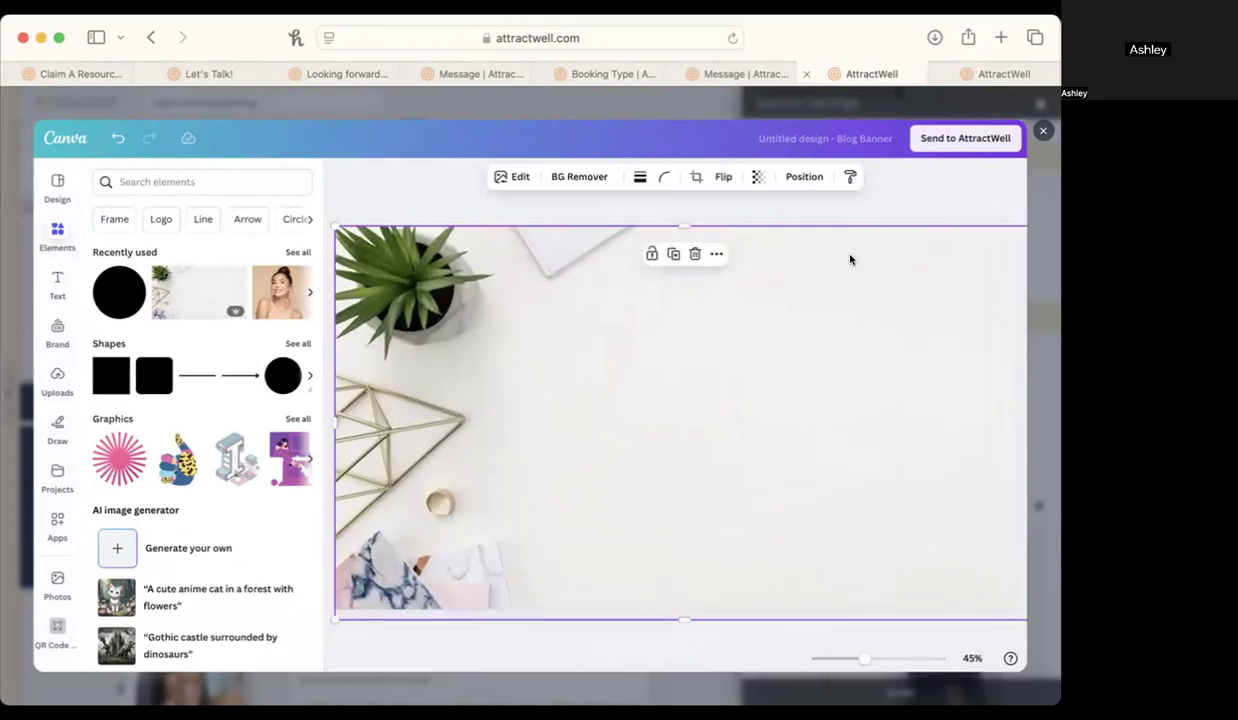
pyautogui.click(720, 177)
pyautogui.click(717, 211)
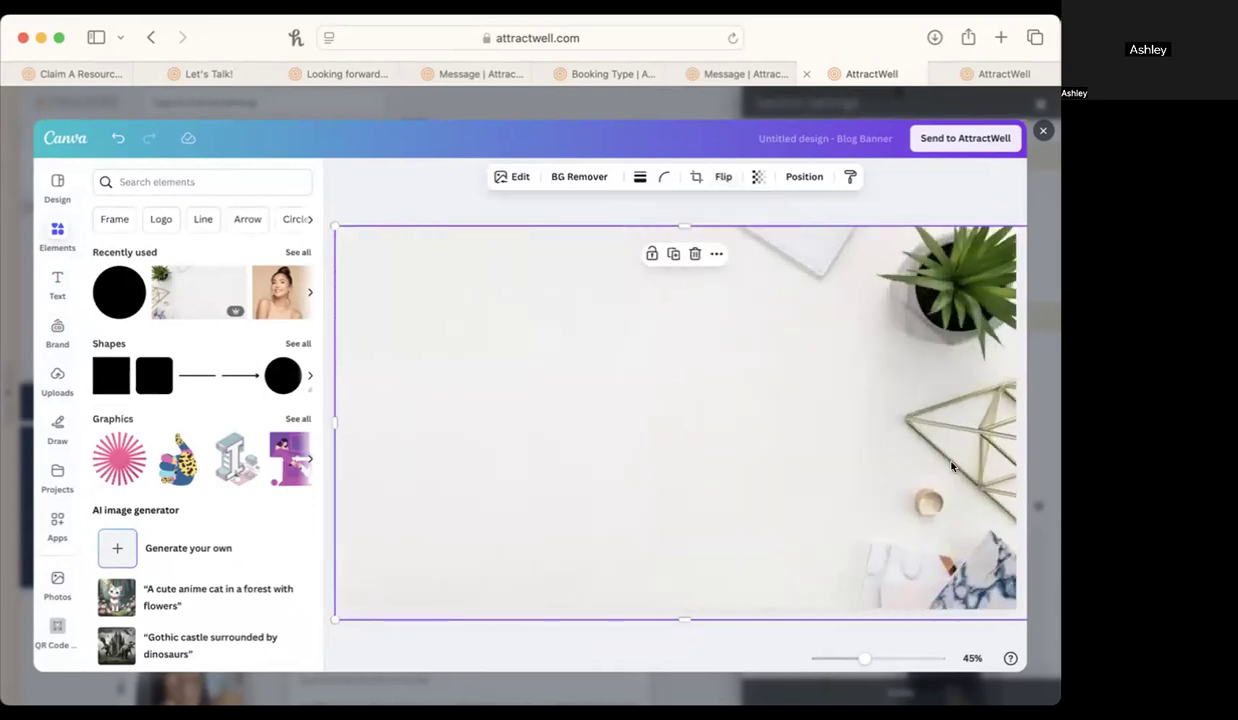
# Search the Canva elements for desktop.
pyautogui.click(165, 182)
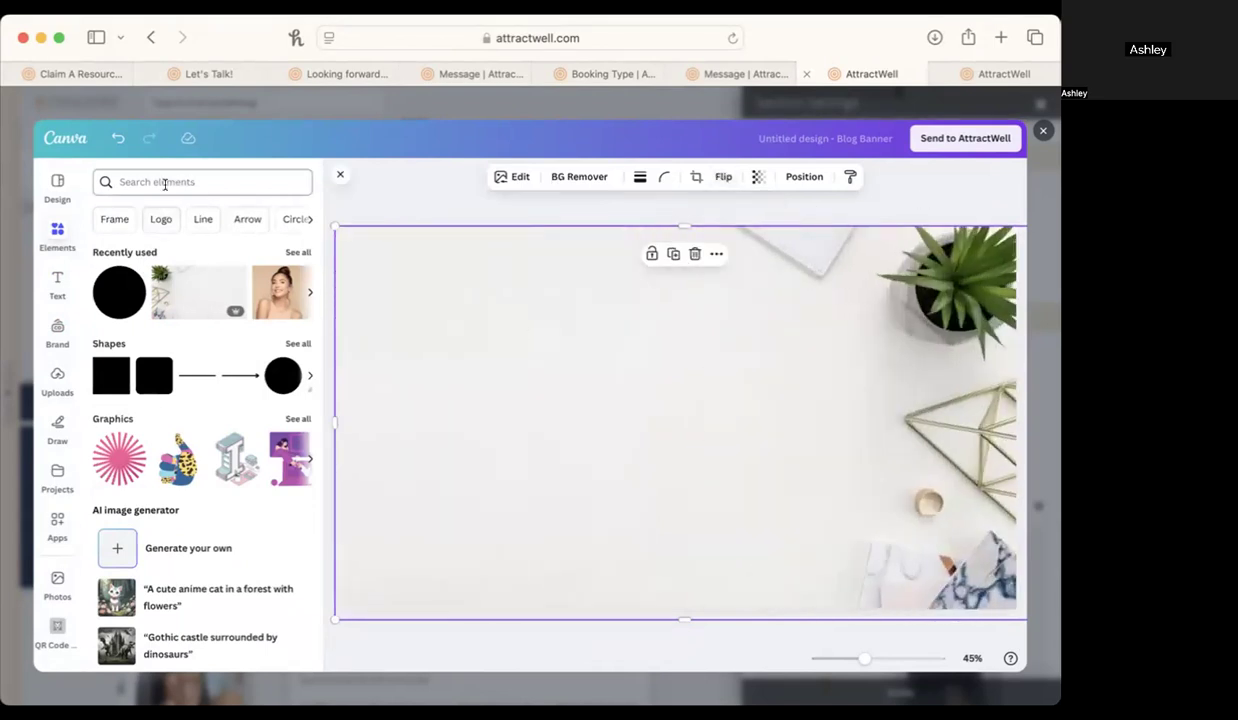
pyautogui.write('deskto9p')
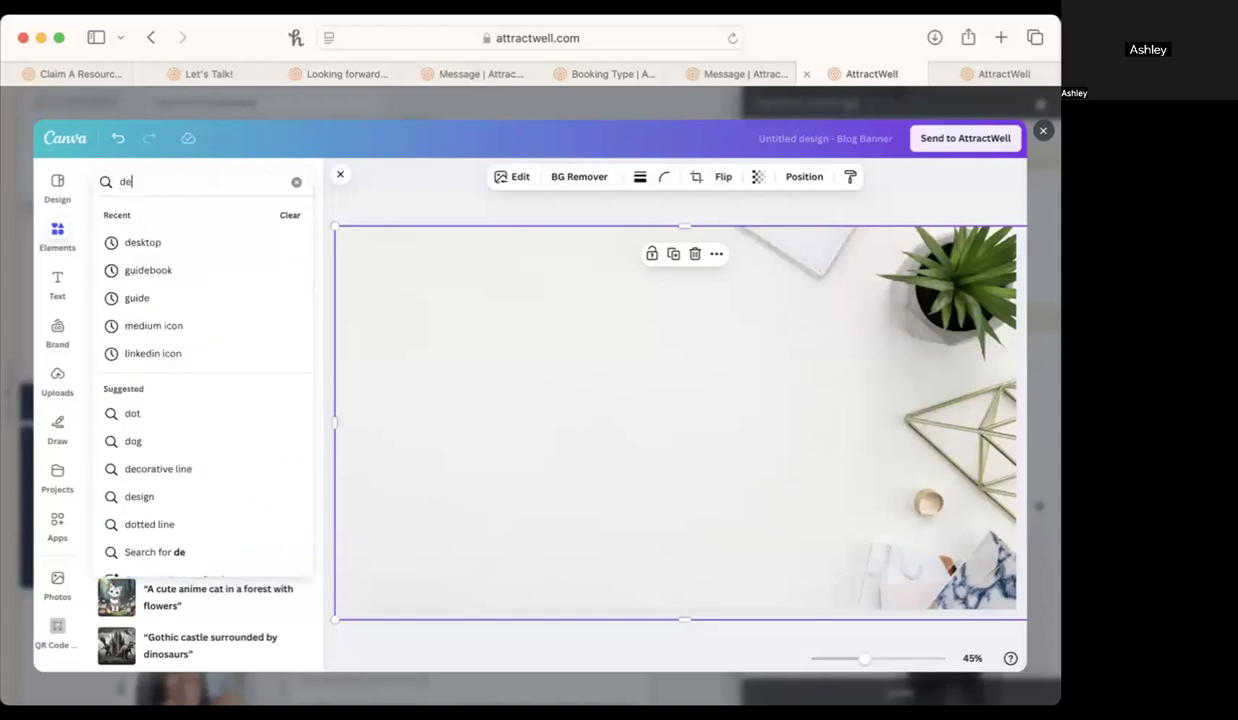
pyautogui.press('Return')
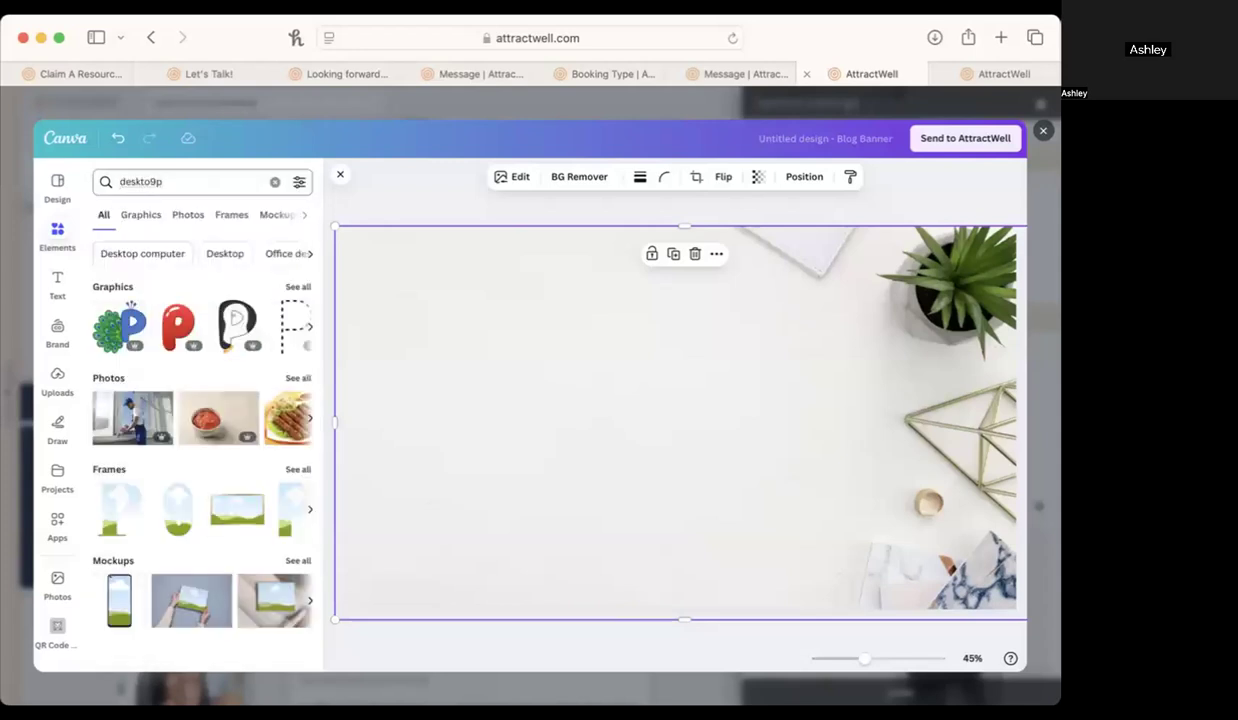
pyautogui.click(150, 181)
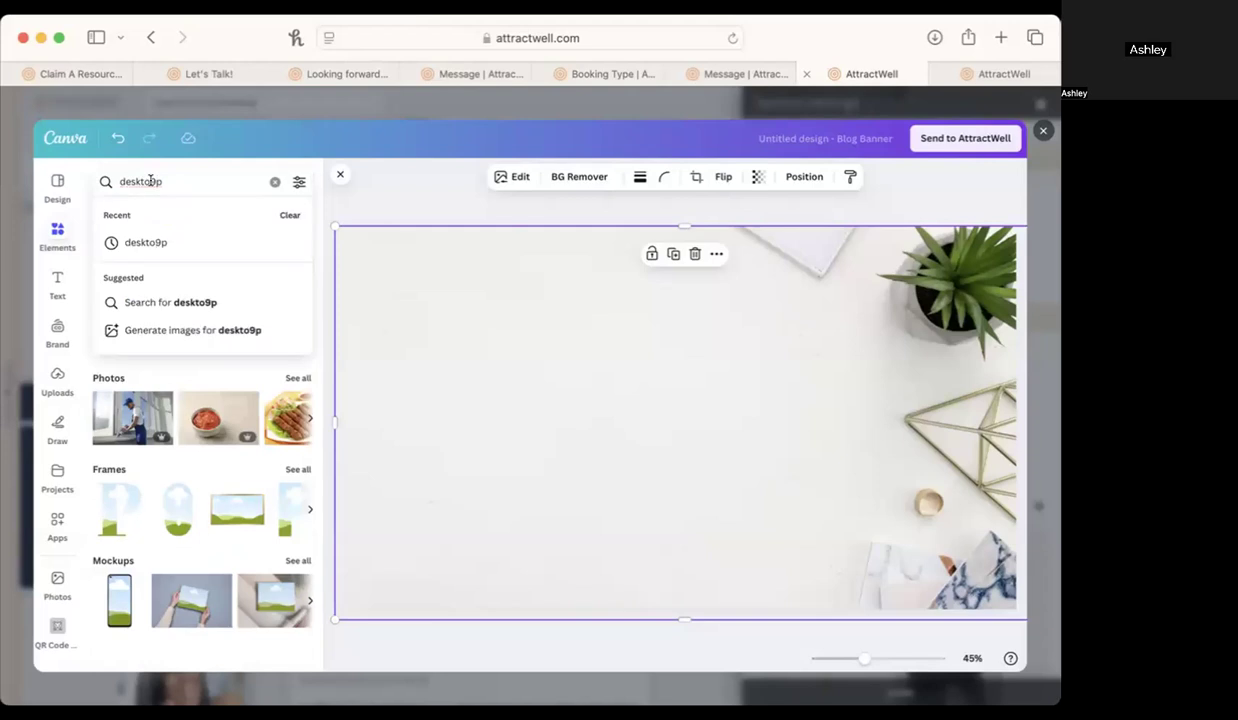
pyautogui.press('Return')
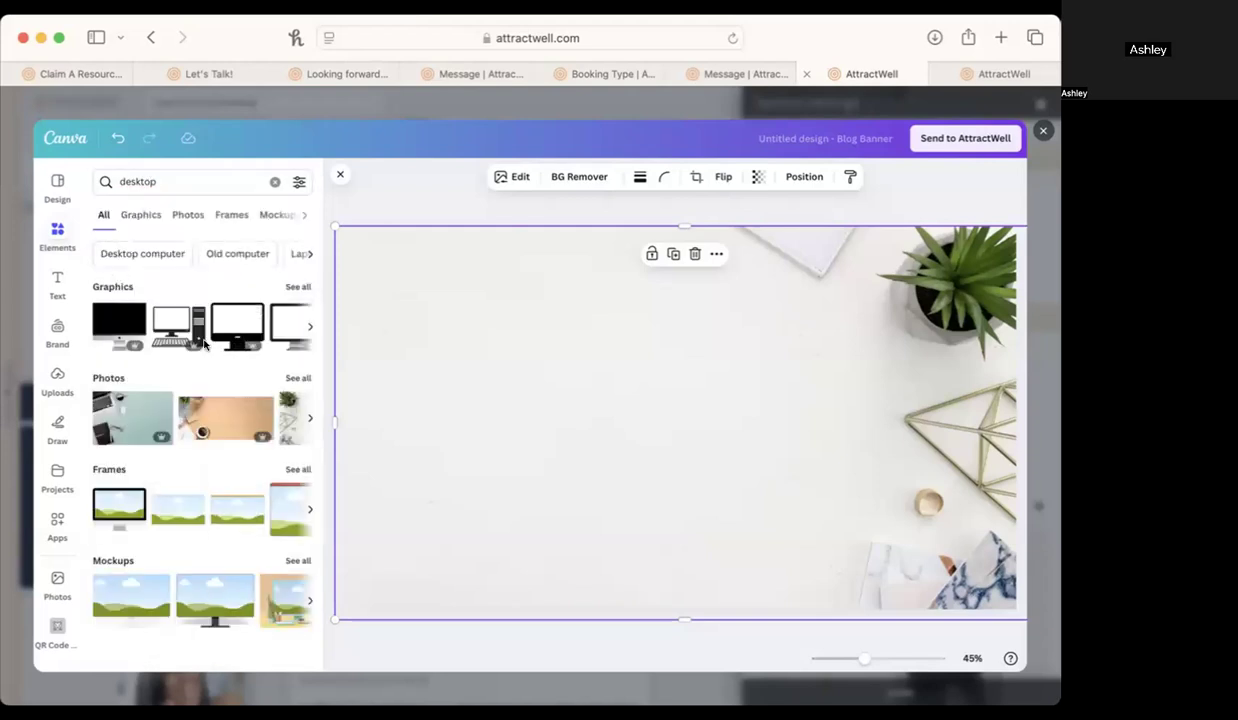
# Try the dark wooden desk photo on the banner, delete it, and close Canva without sending the design.
pyautogui.click(287, 378)
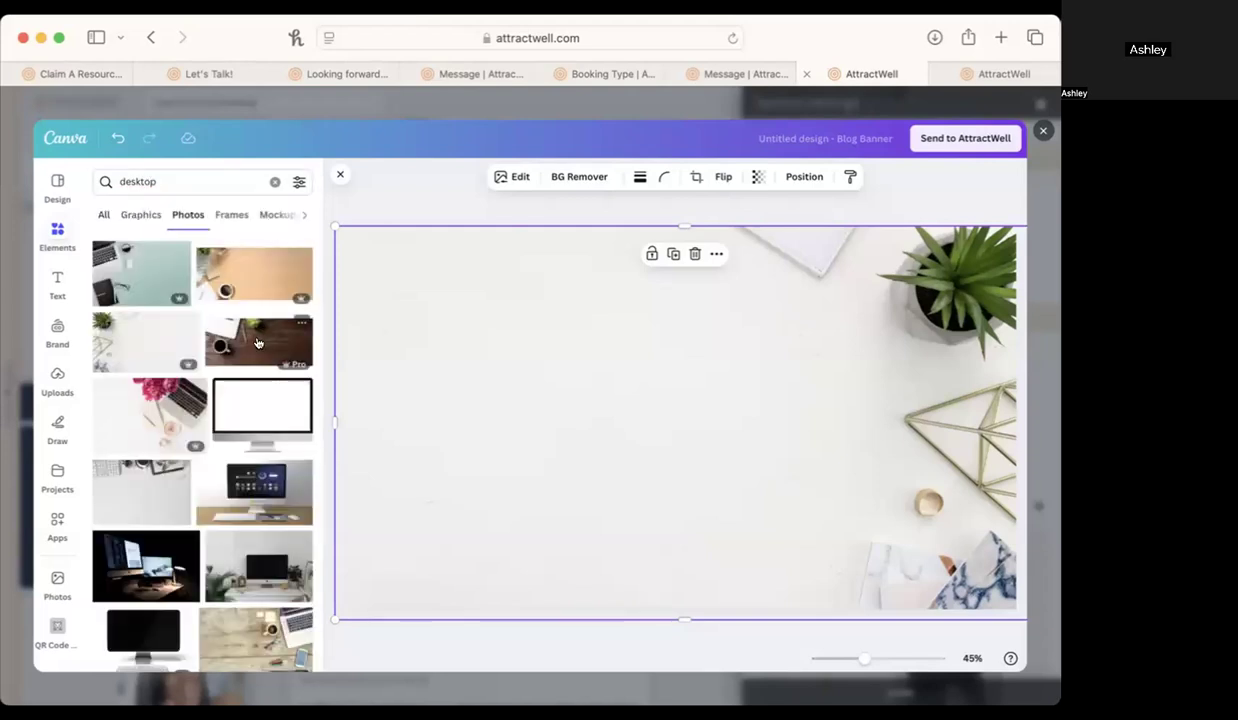
pyautogui.click(257, 343)
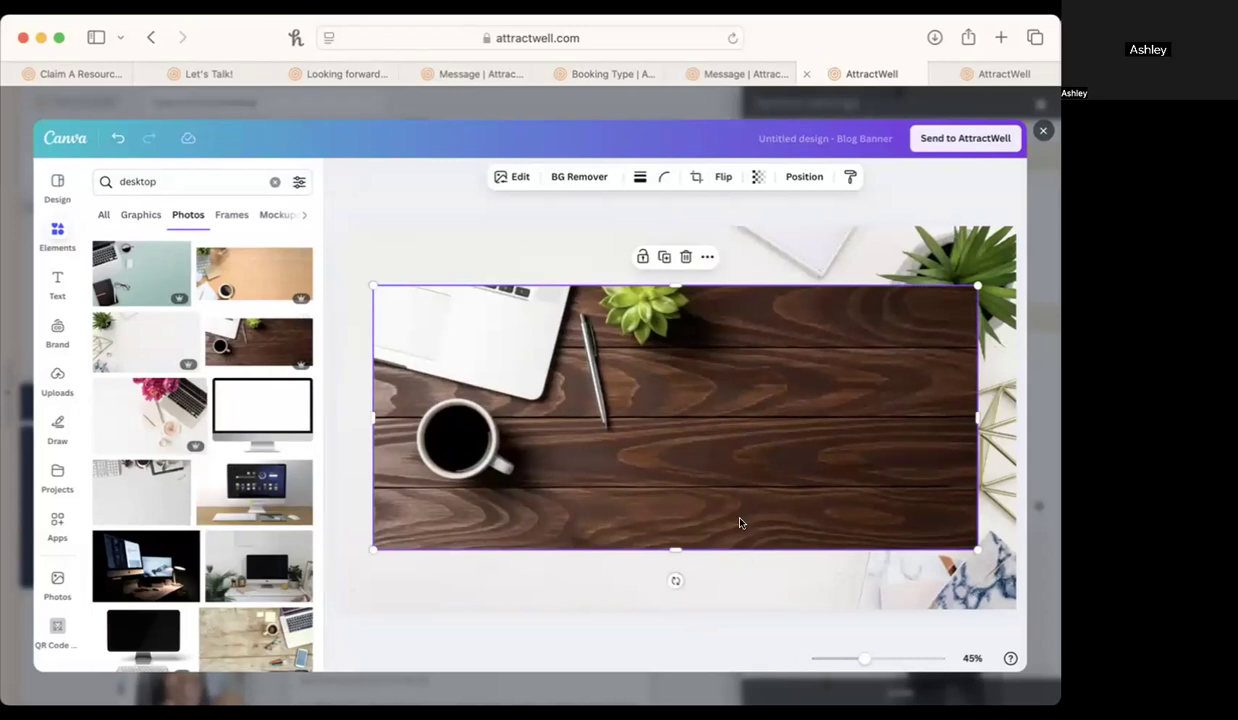
pyautogui.press('Delete')
pyautogui.click(1044, 131)
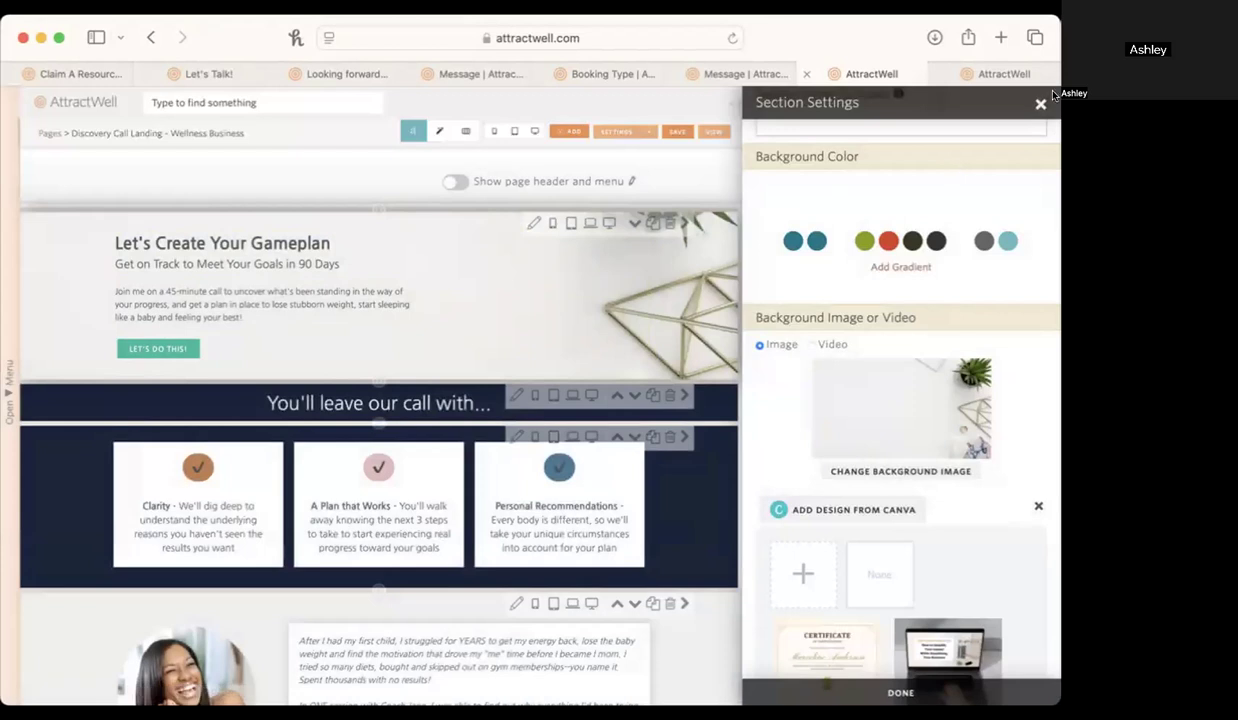
# Close the section settings and review how the Discovery Call landing page is shown and published in its page settings.
pyautogui.click(1041, 103)
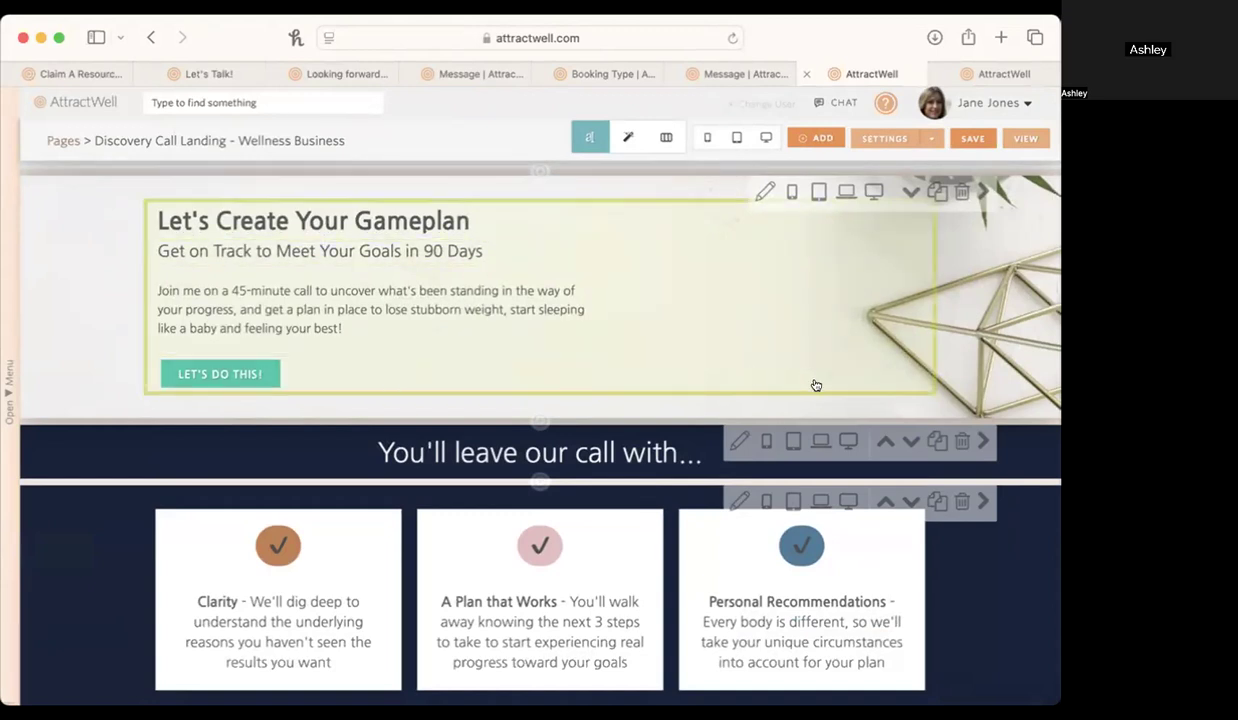
pyautogui.click(999, 73)
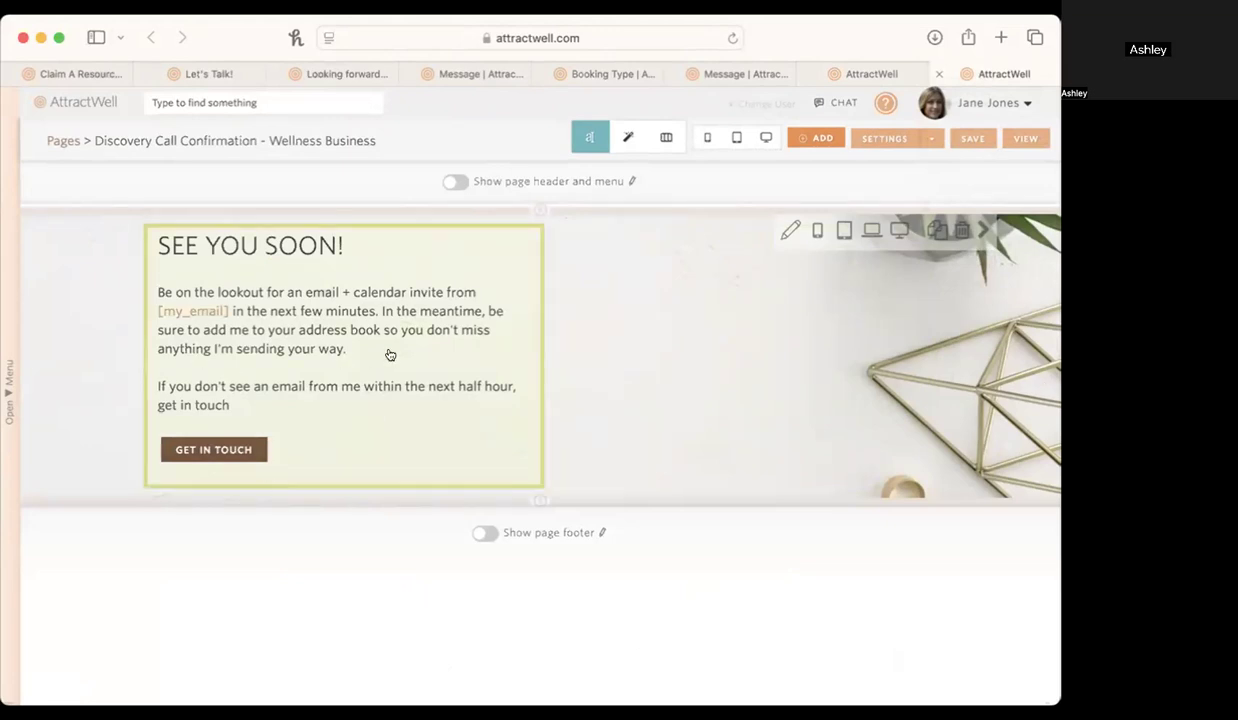
pyautogui.click(870, 73)
pyautogui.click(884, 138)
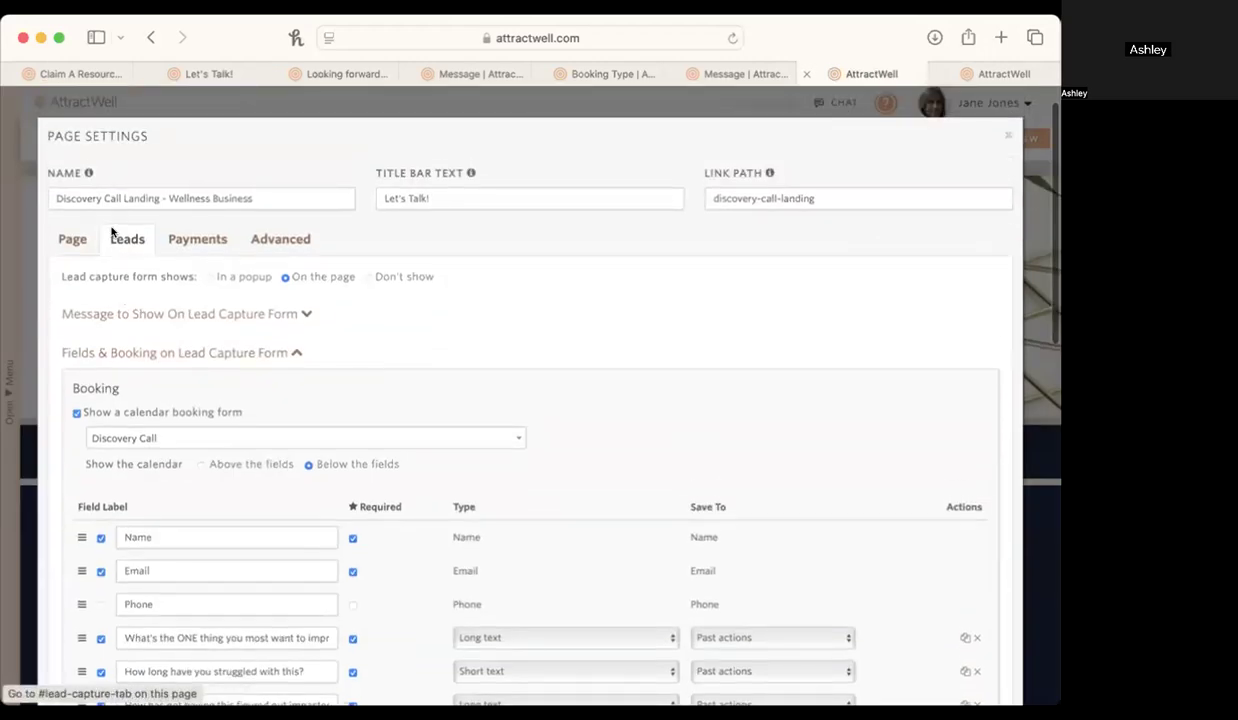
pyautogui.click(187, 313)
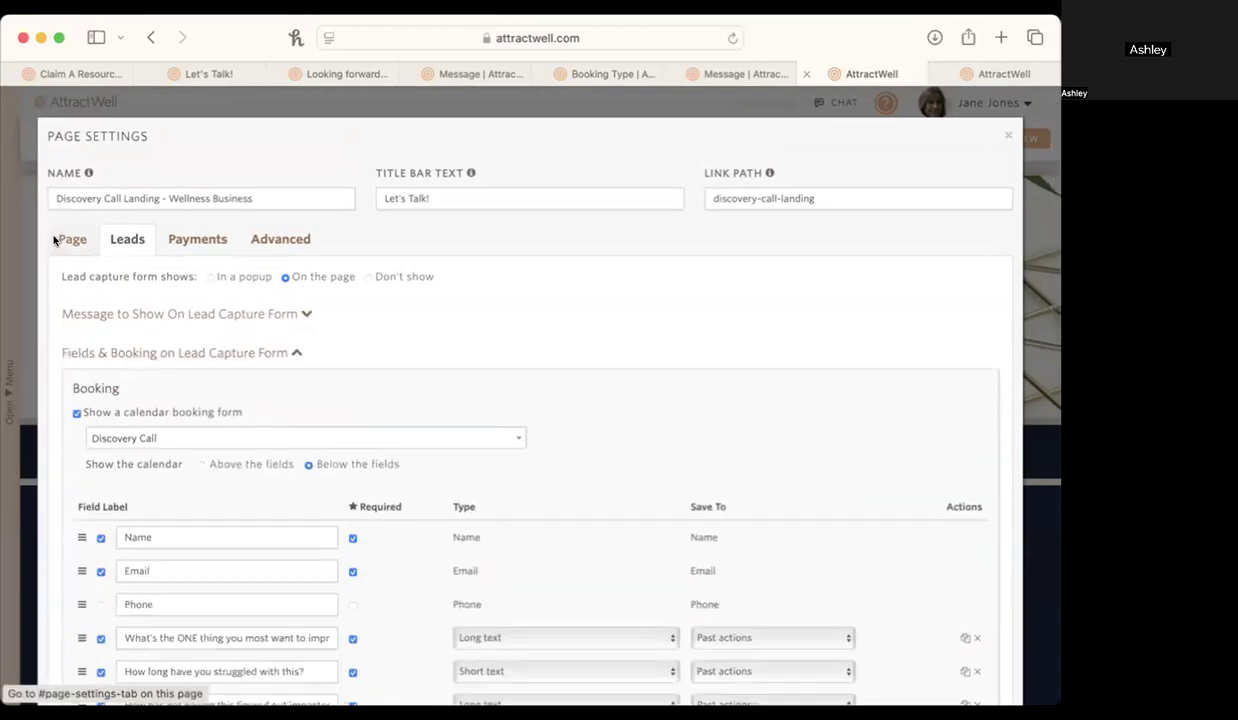
pyautogui.click(72, 238)
pyautogui.moveTo(84, 486)
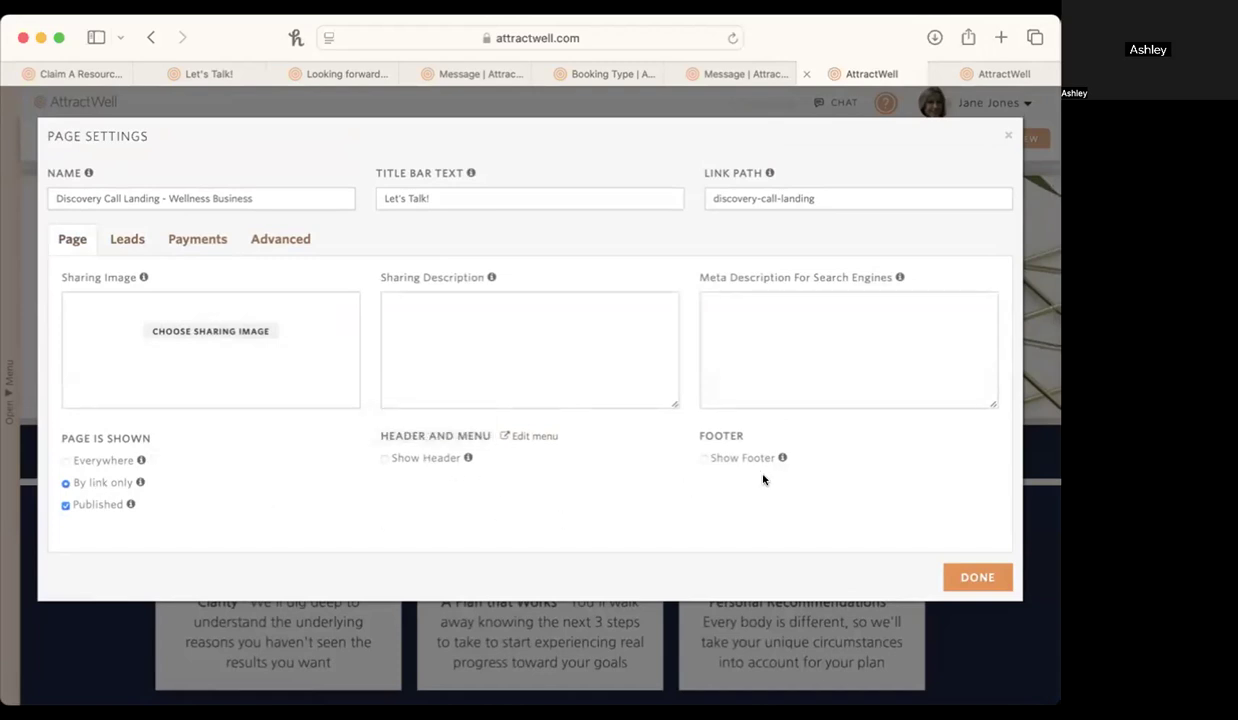
# Check the confirmation page's visibility settings, close both pages' settings, and look over the lower part of the landing page.
pyautogui.click(985, 76)
pyautogui.click(877, 134)
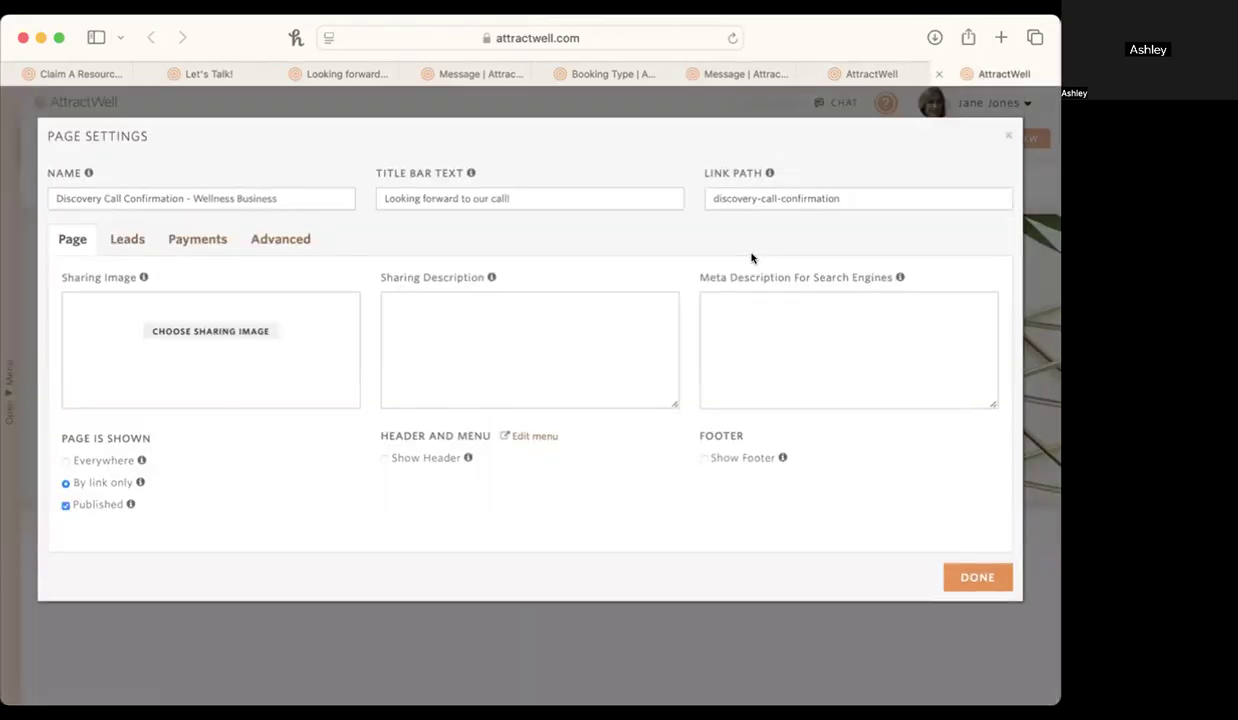
pyautogui.click(1006, 138)
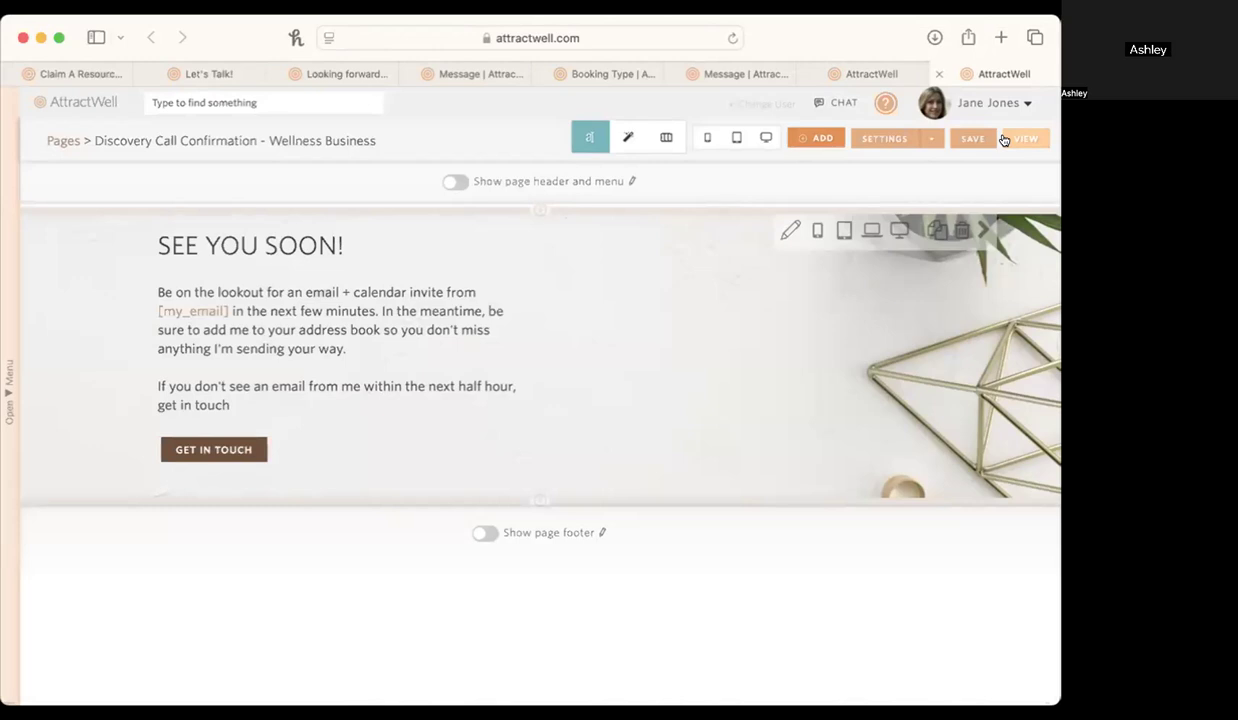
pyautogui.click(862, 70)
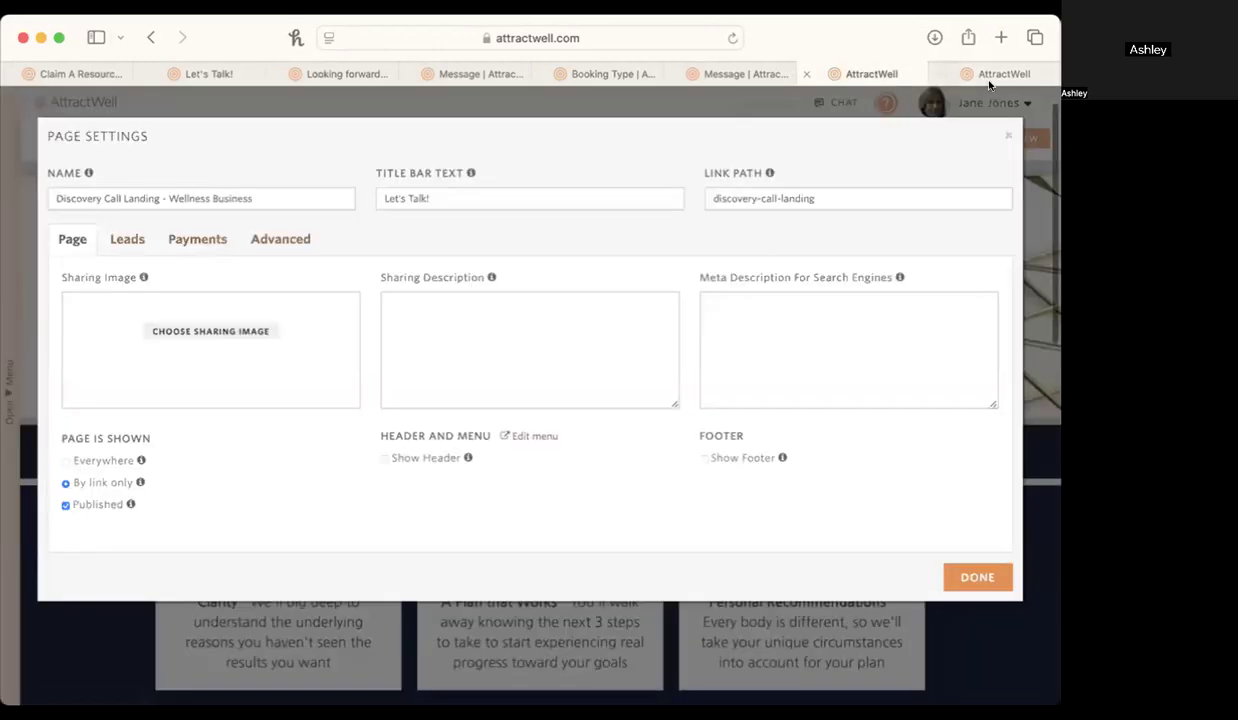
pyautogui.click(1001, 132)
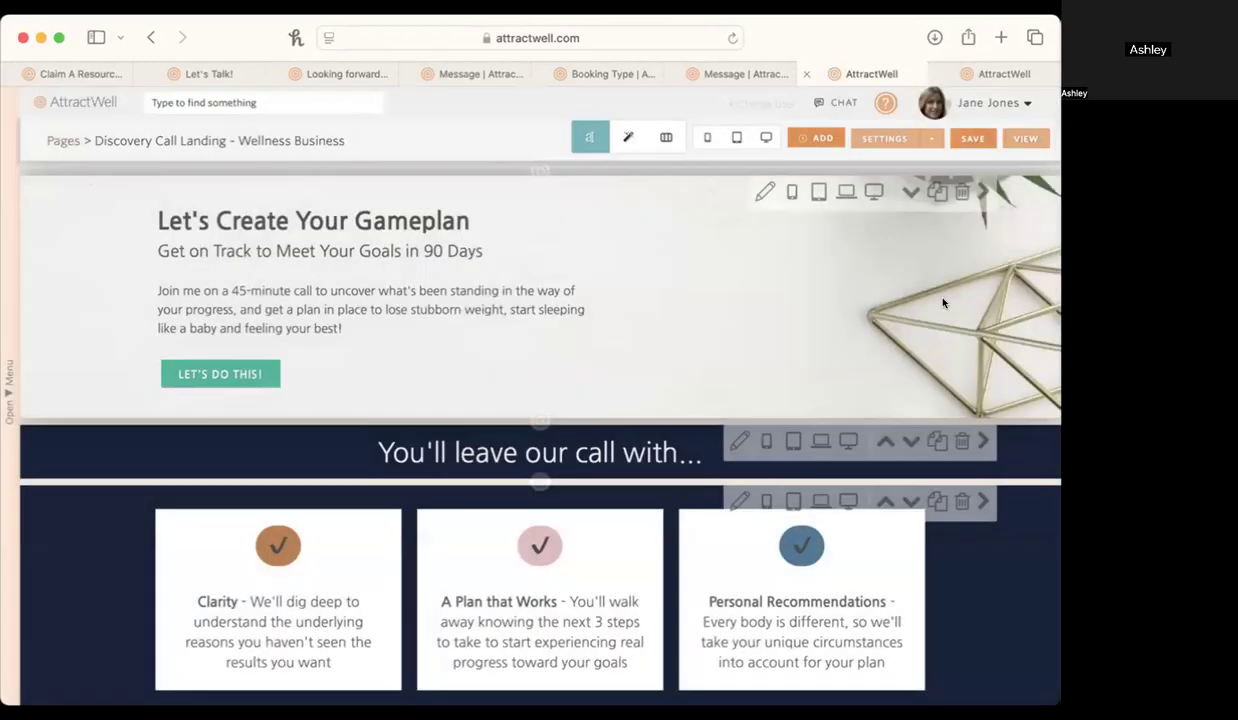
pyautogui.click(183, 372)
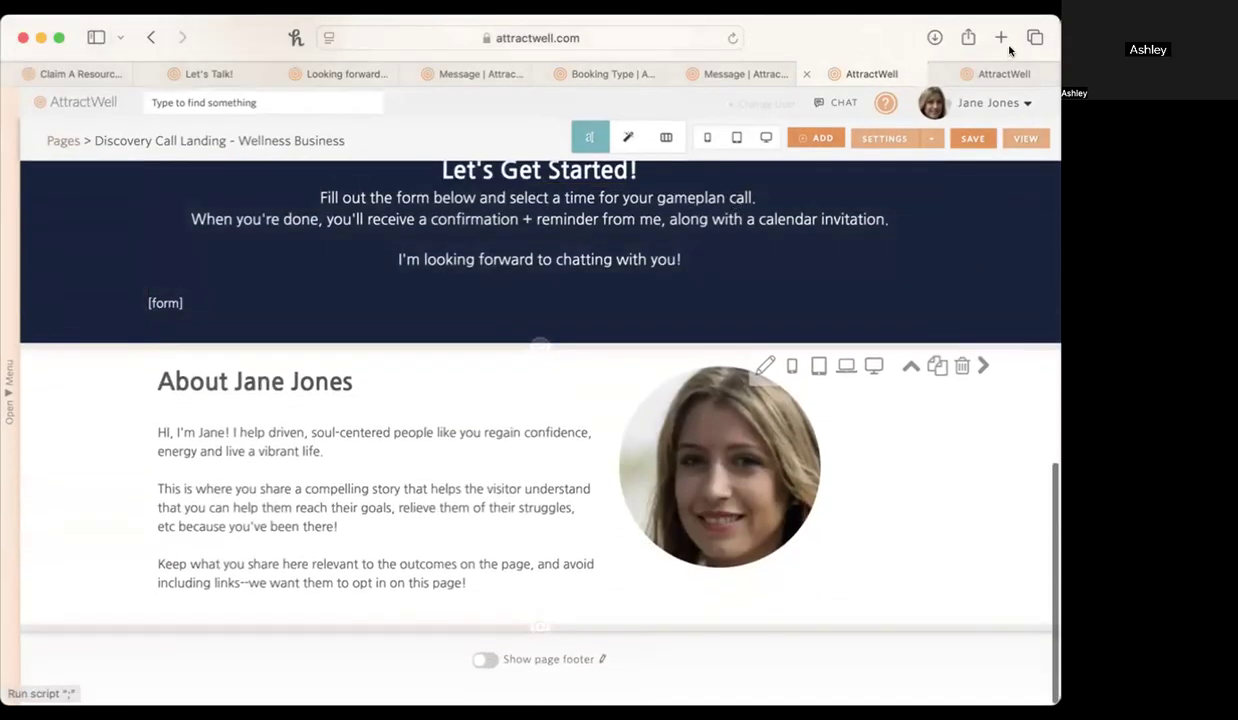
# From the confirmation page, go to the website pages list, search for apply, and edit the non-template Apply for a Call page.
pyautogui.click(1008, 74)
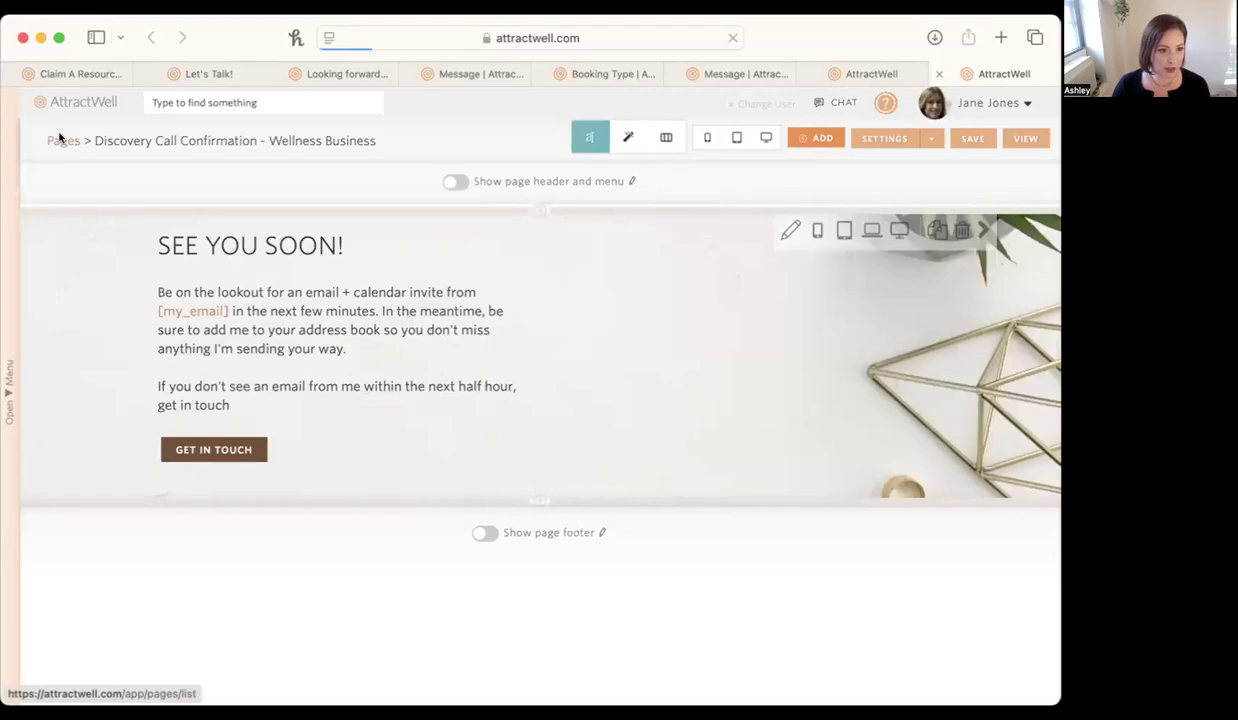
pyautogui.click(61, 140)
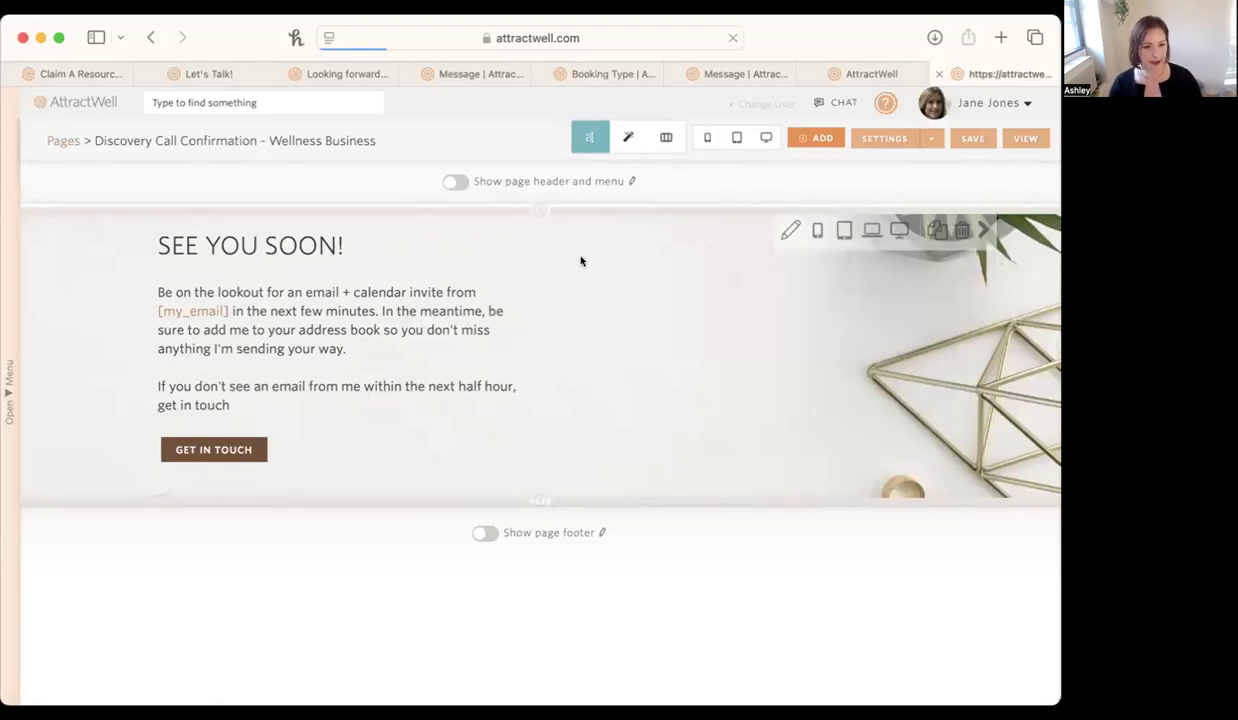
pyautogui.click(860, 203)
pyautogui.write('apply')
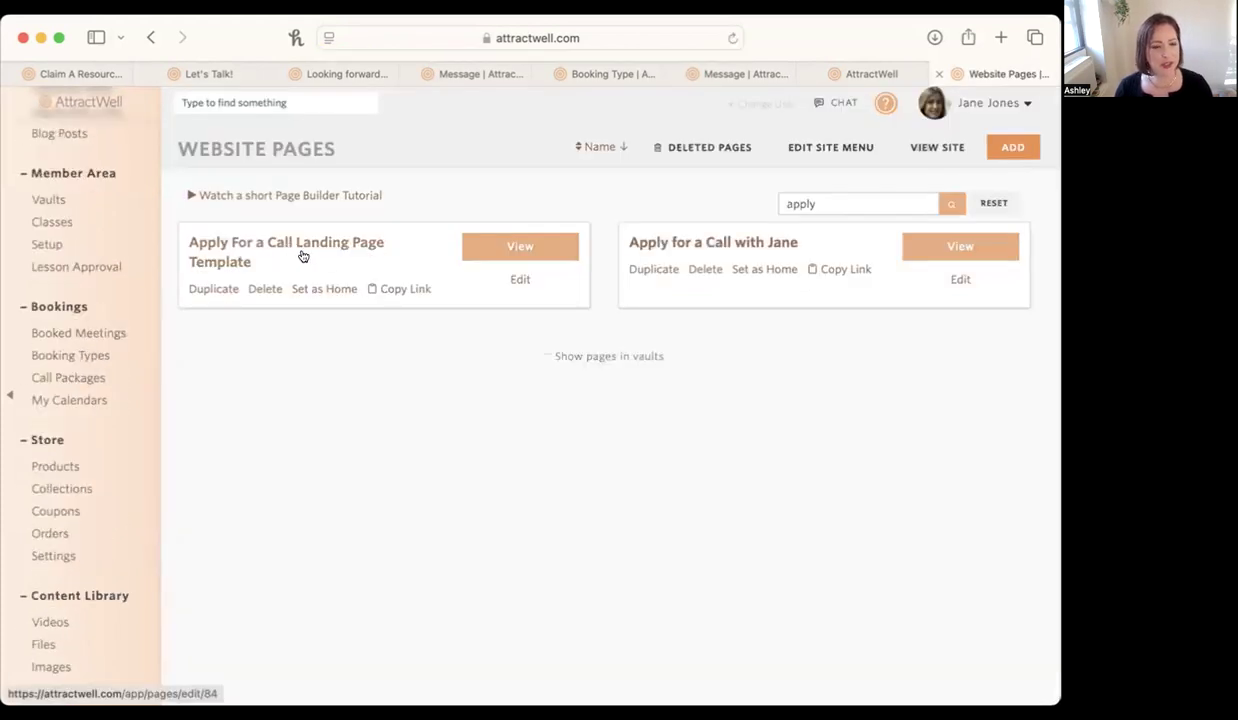
pyautogui.click(752, 241)
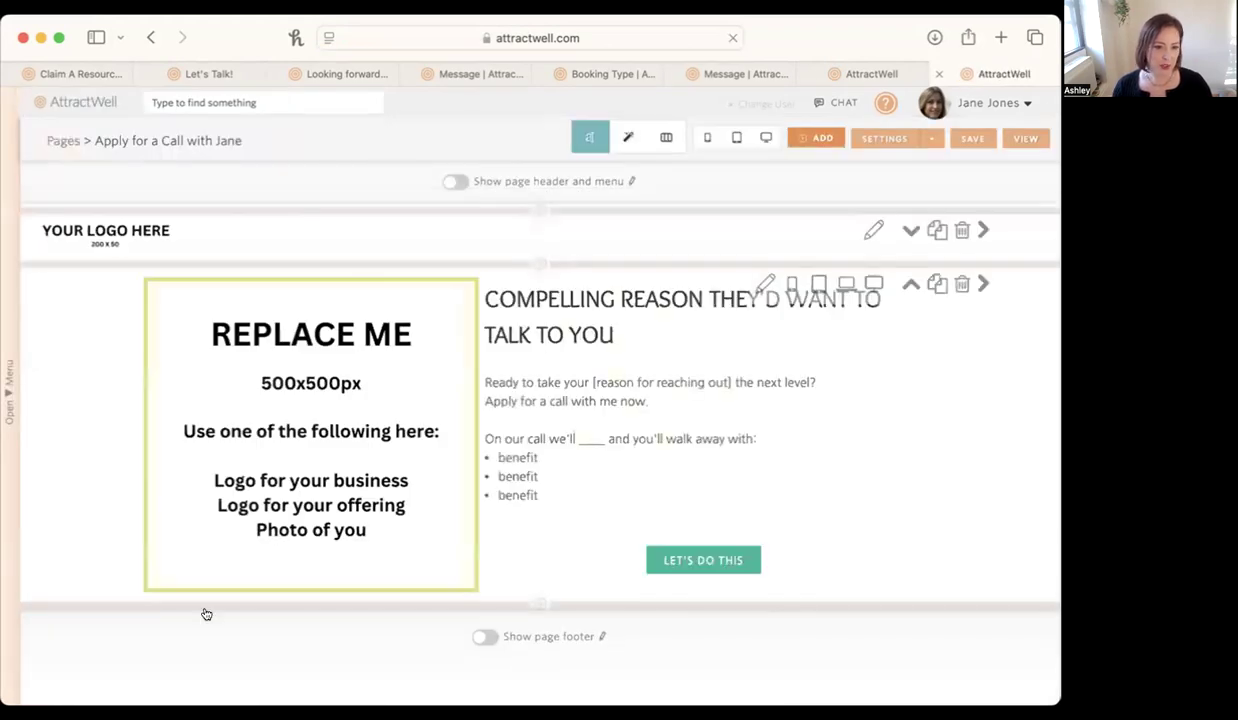
# Set the page's lead capture calendar booking form to the second Discovery Call booking type.
pyautogui.click(884, 140)
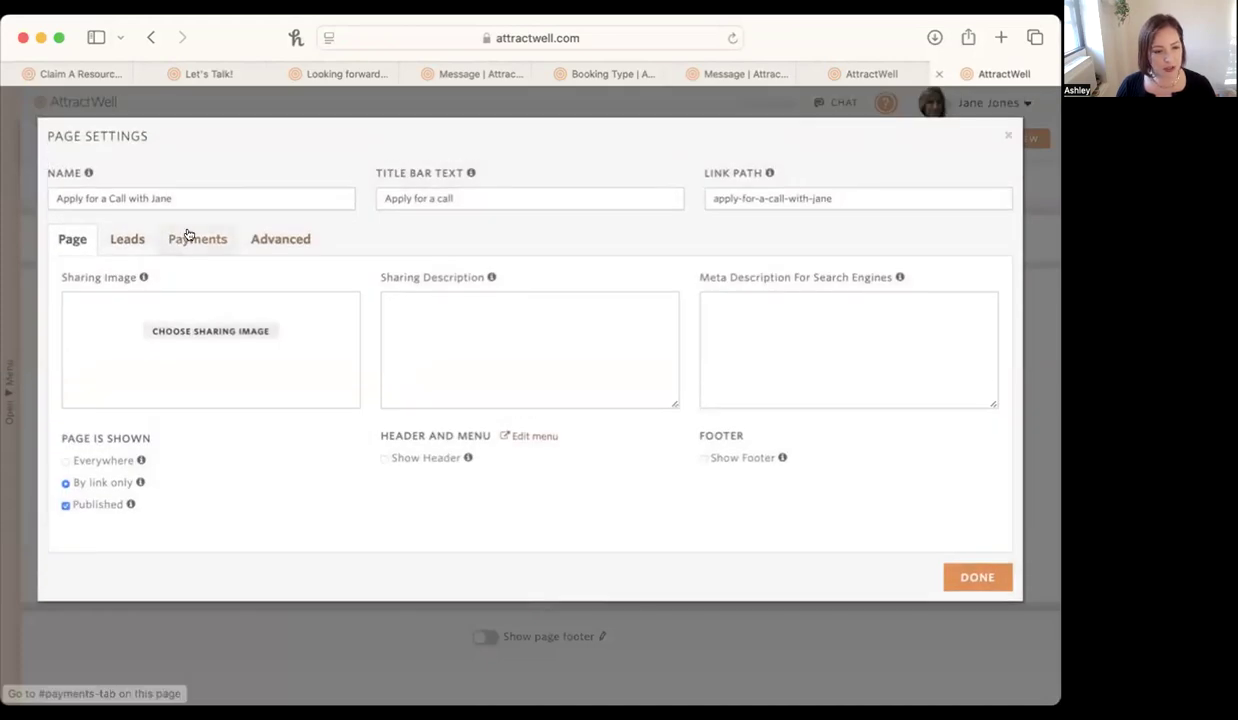
pyautogui.click(133, 247)
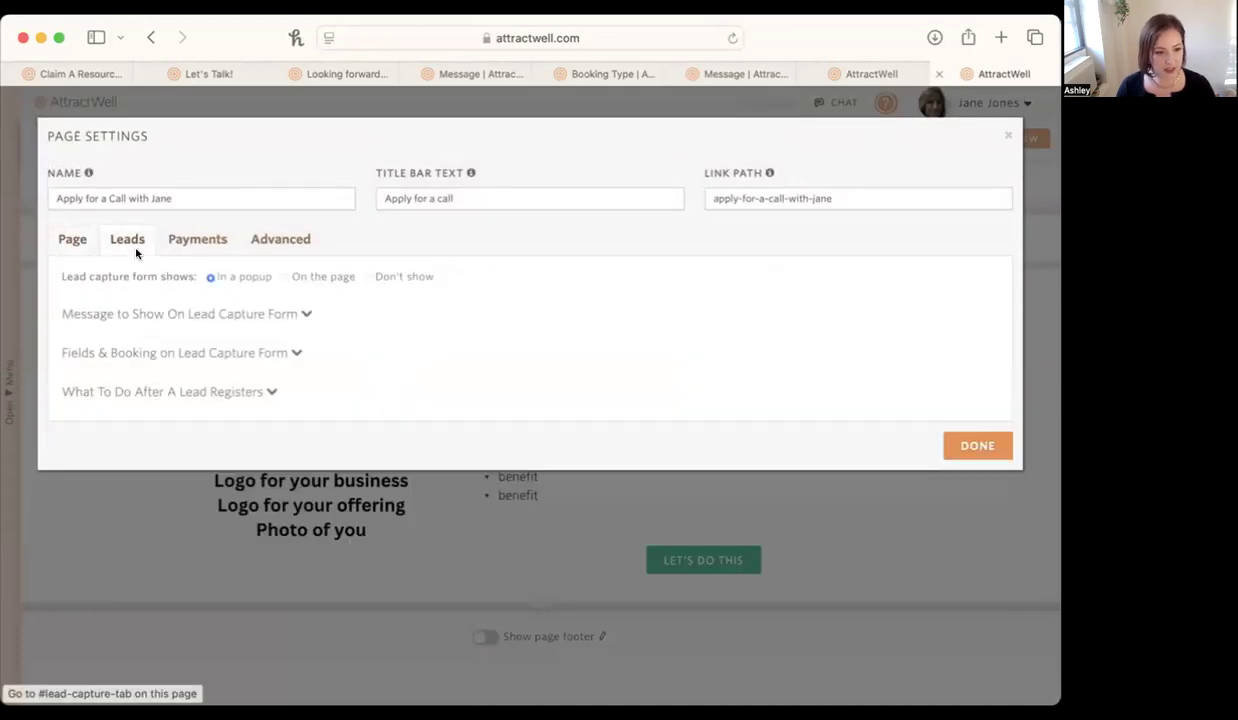
pyautogui.click(210, 356)
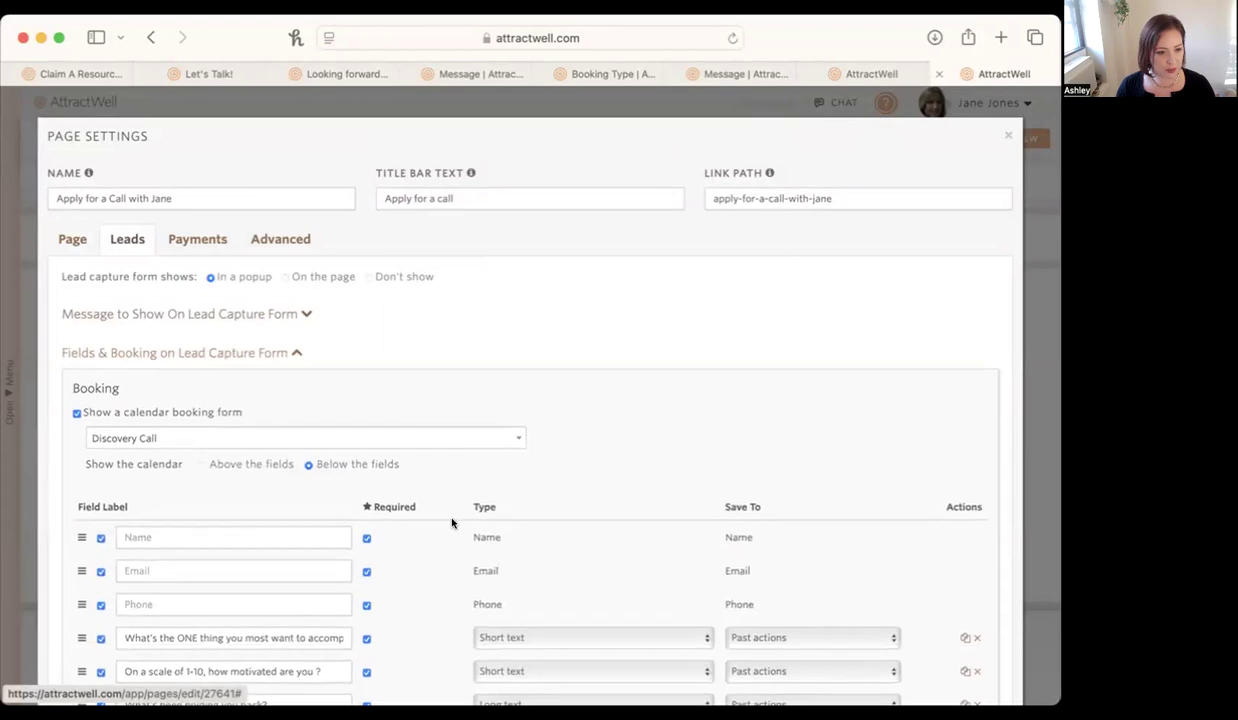
pyautogui.click(126, 443)
pyautogui.scroll(-2, 143, 572)
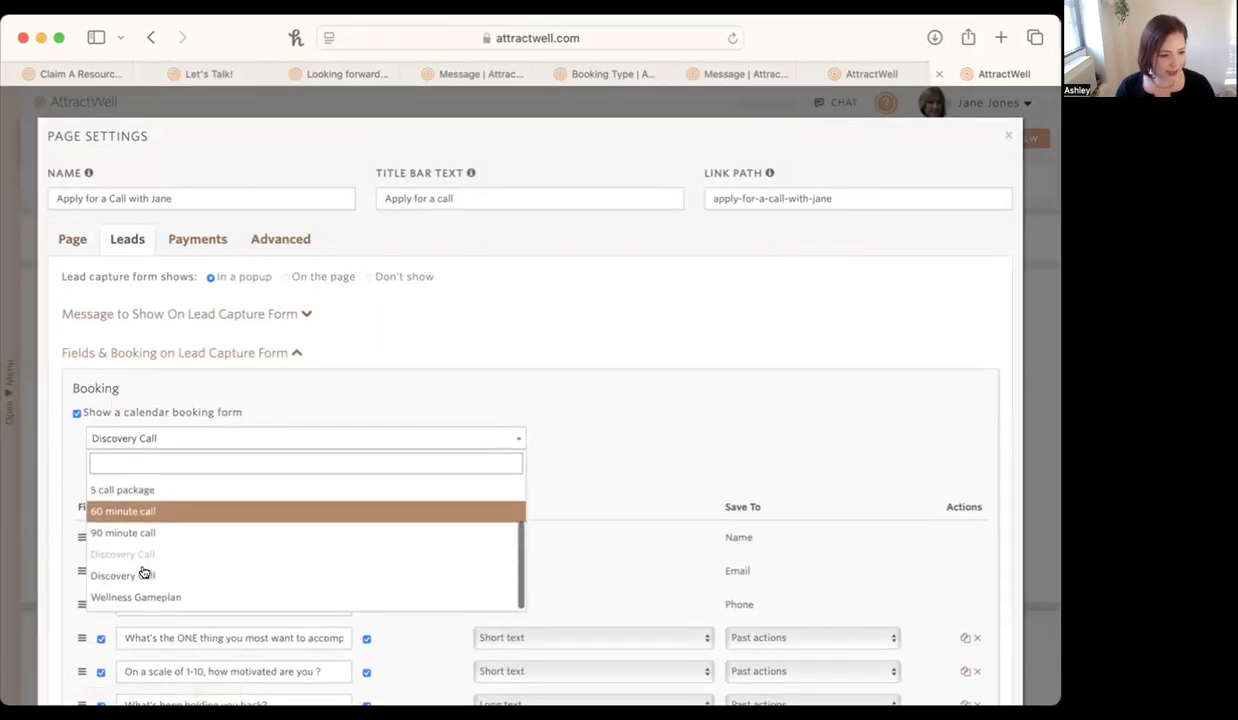
pyautogui.click(143, 575)
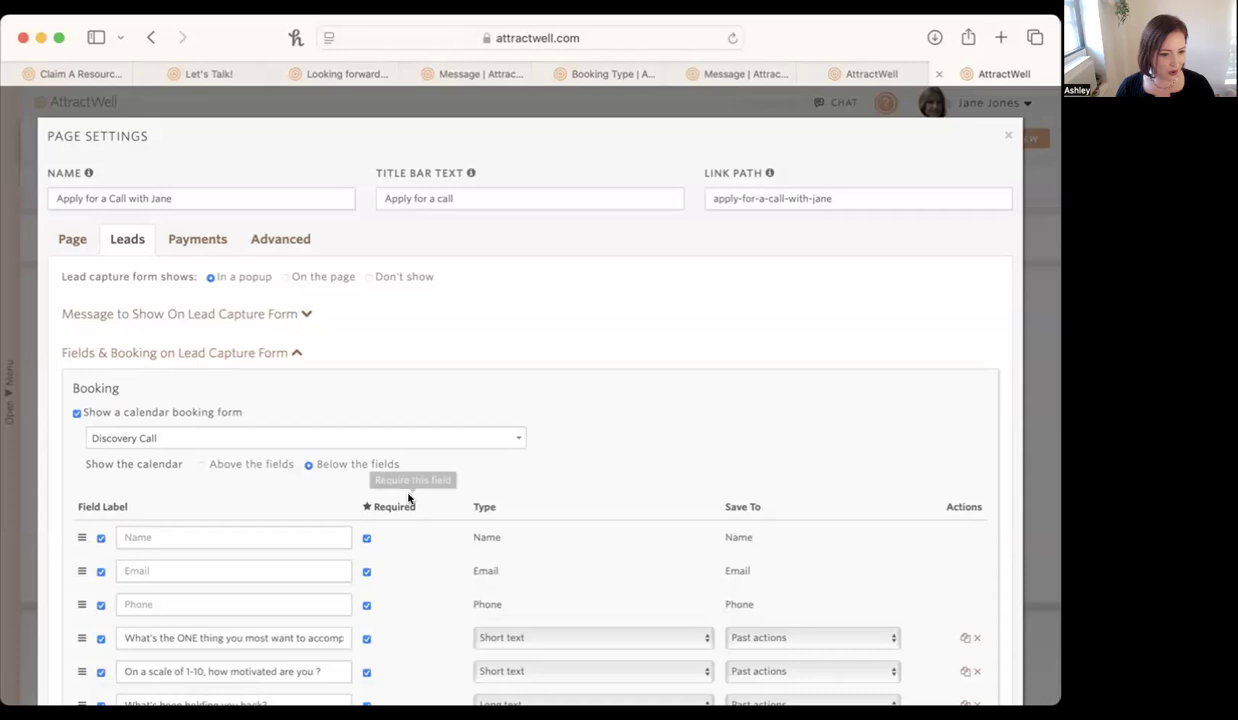
# Set the campaign sent after a lead registers to the first Discovery Call Confirmation - Wellness Business entry.
pyautogui.scroll(-5, 555, 498)
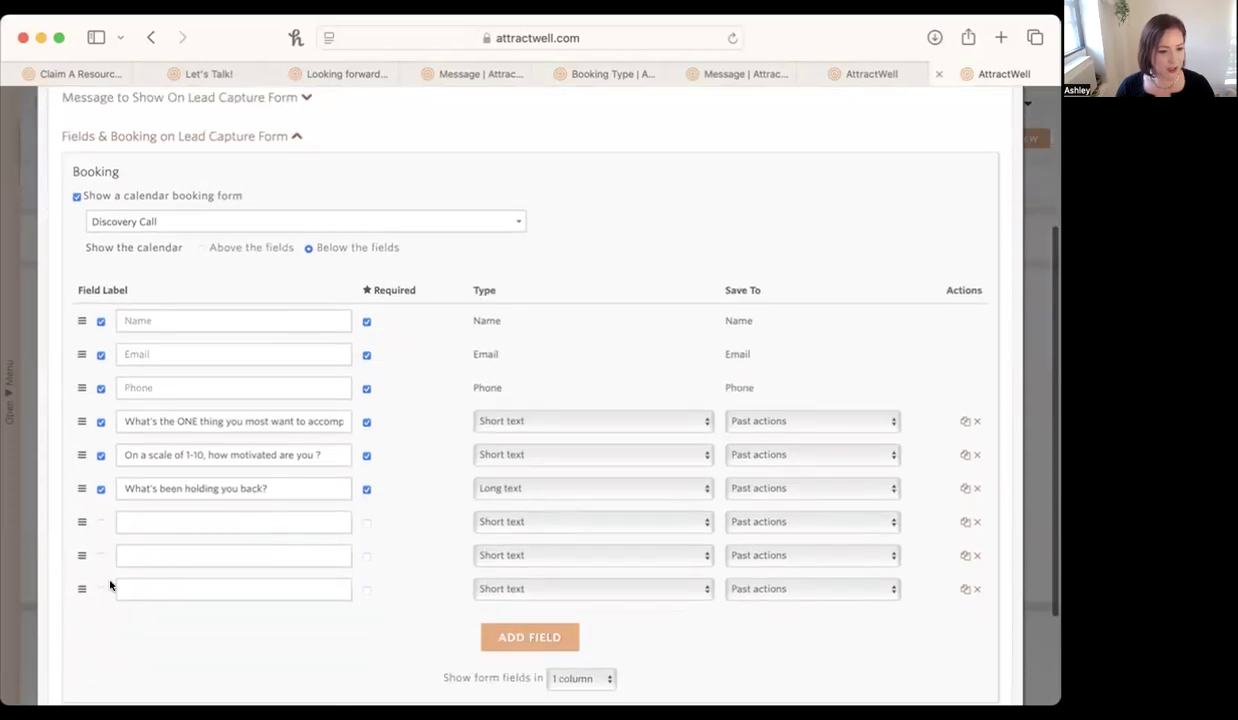
pyautogui.scroll(-3, 331, 551)
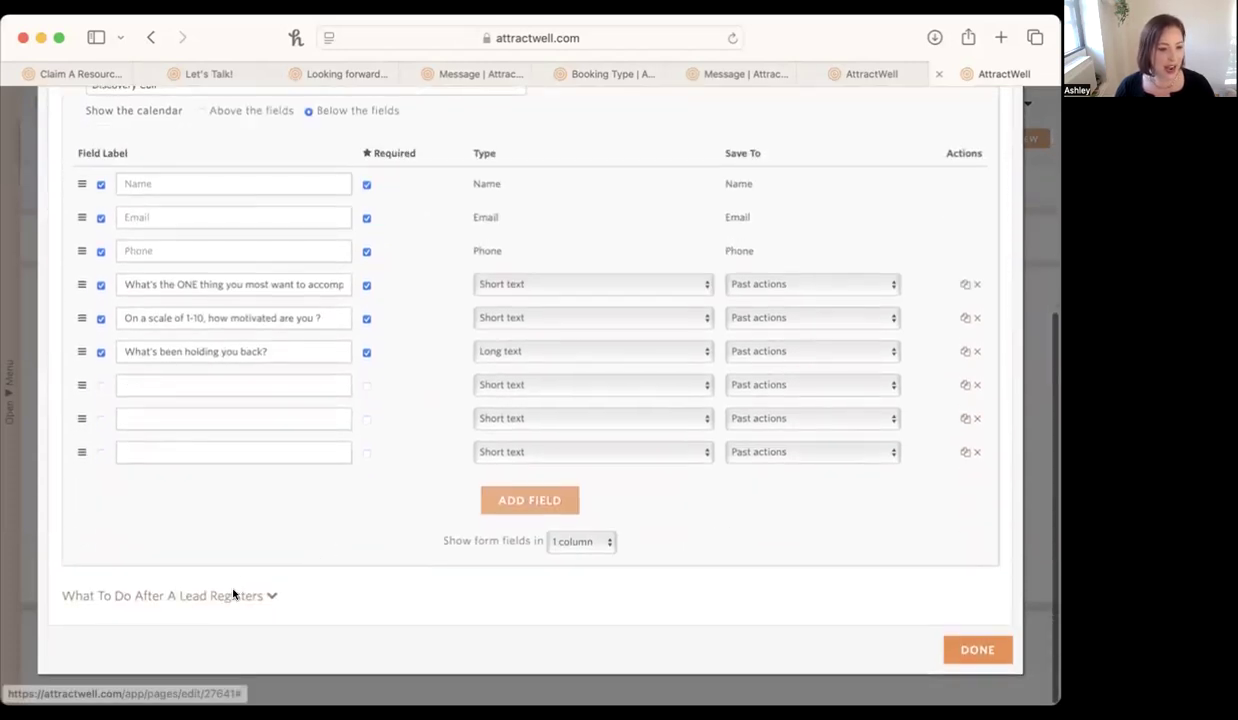
pyautogui.scroll(-5, 231, 594)
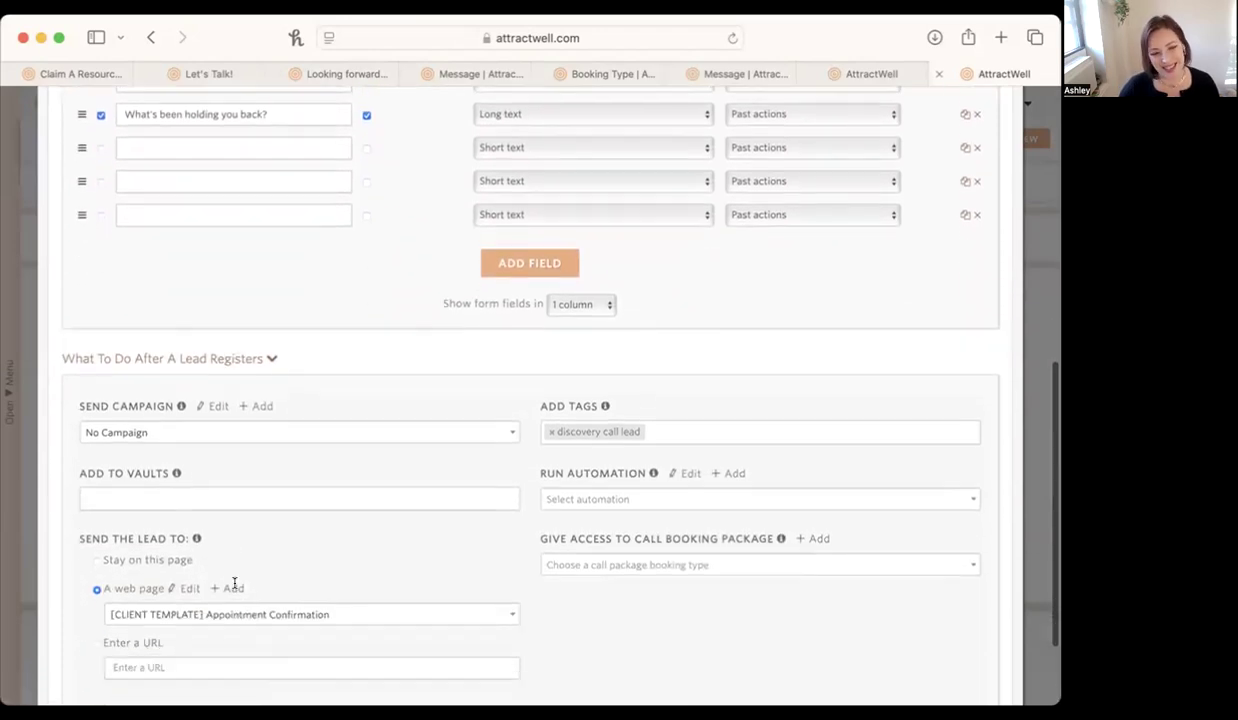
pyautogui.click(156, 429)
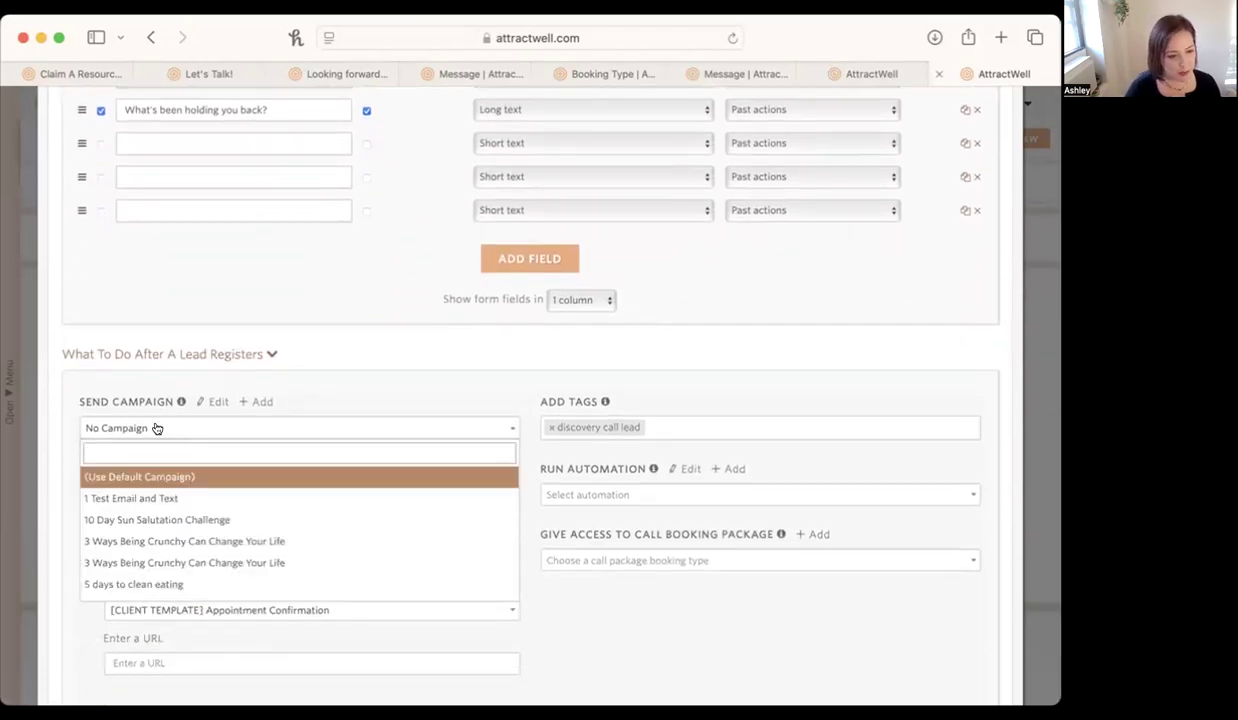
pyautogui.write('welln')
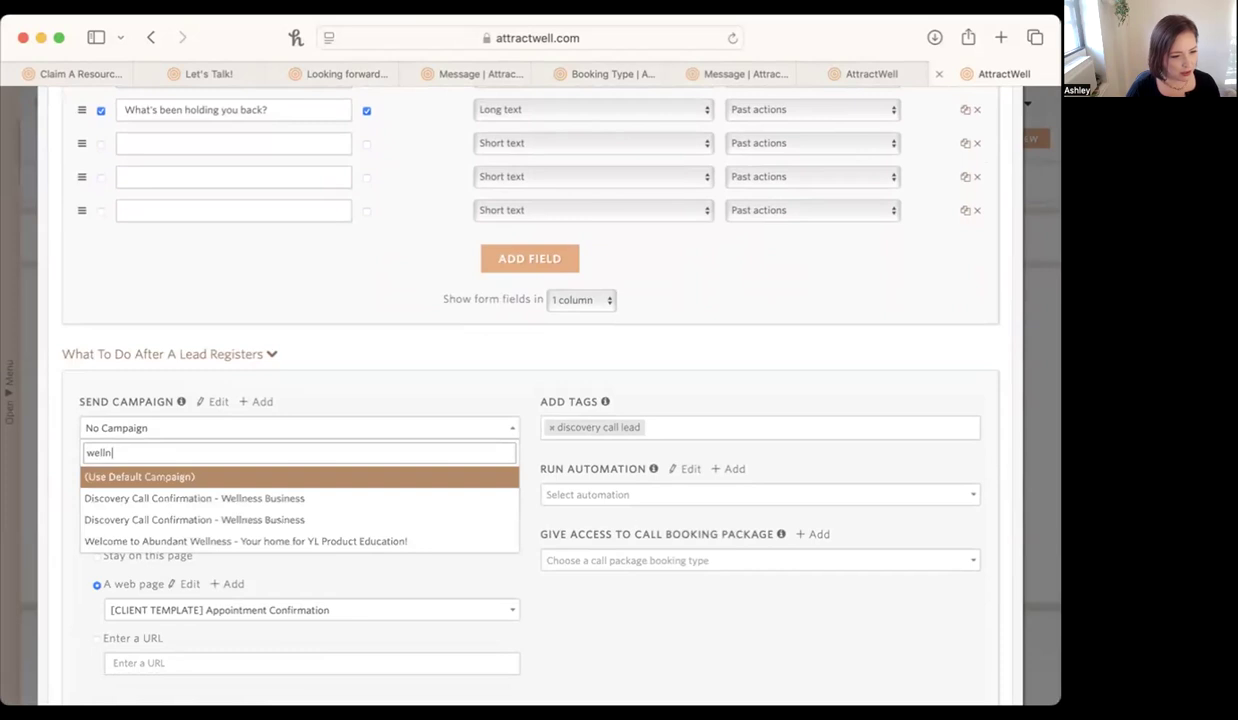
pyautogui.click(176, 497)
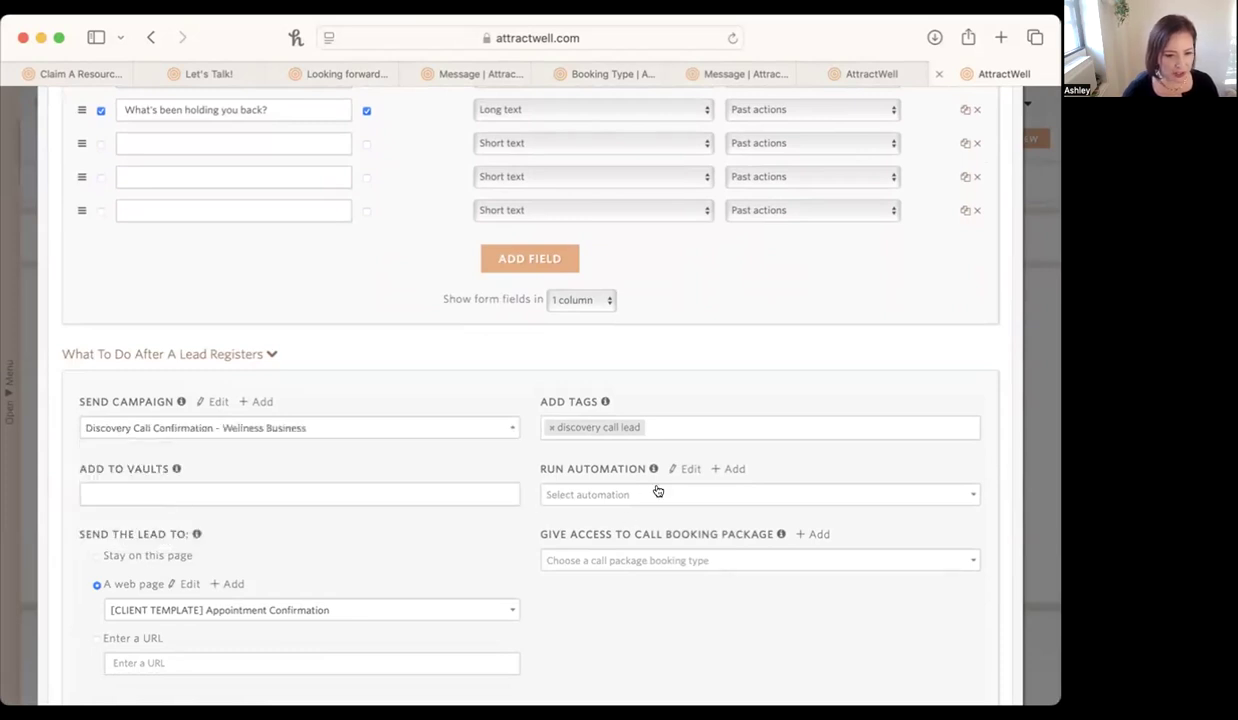
# Send registered leads to the second Discovery Call Confirmation - Wellness Business web page and close the page settings.
pyautogui.scroll(-3, 658, 491)
pyautogui.click(271, 489)
pyautogui.write('discovery')
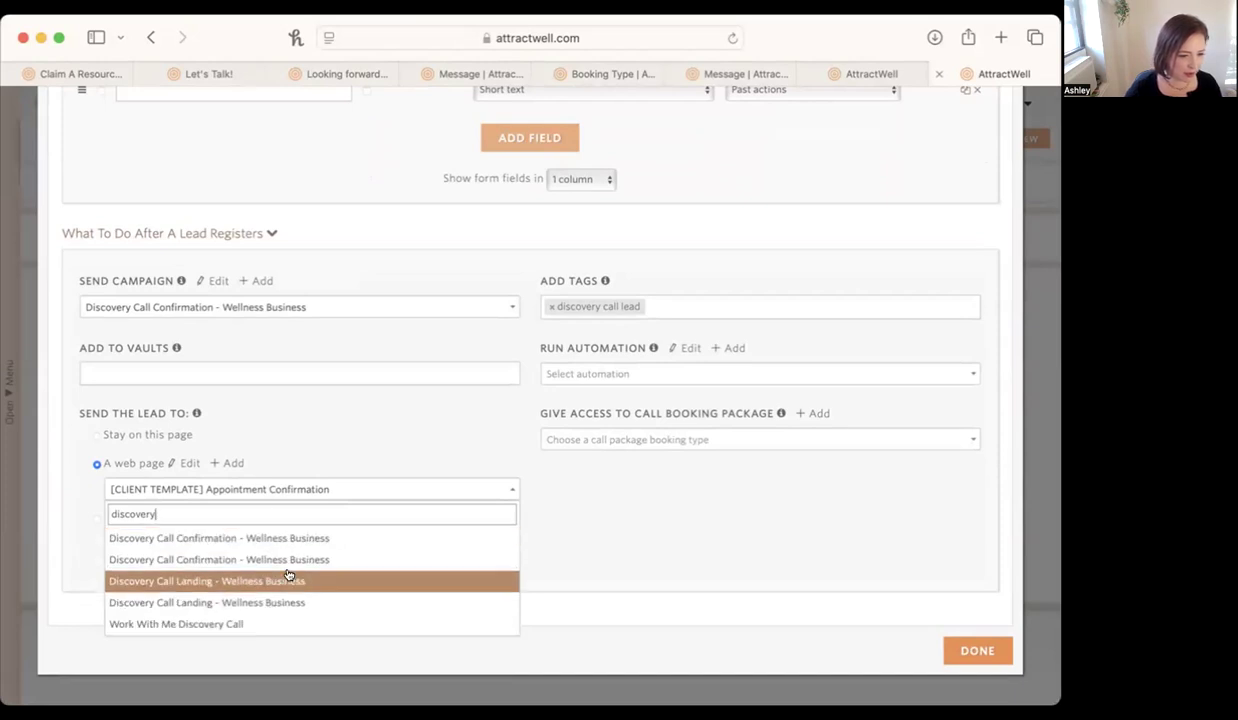
pyautogui.click(290, 560)
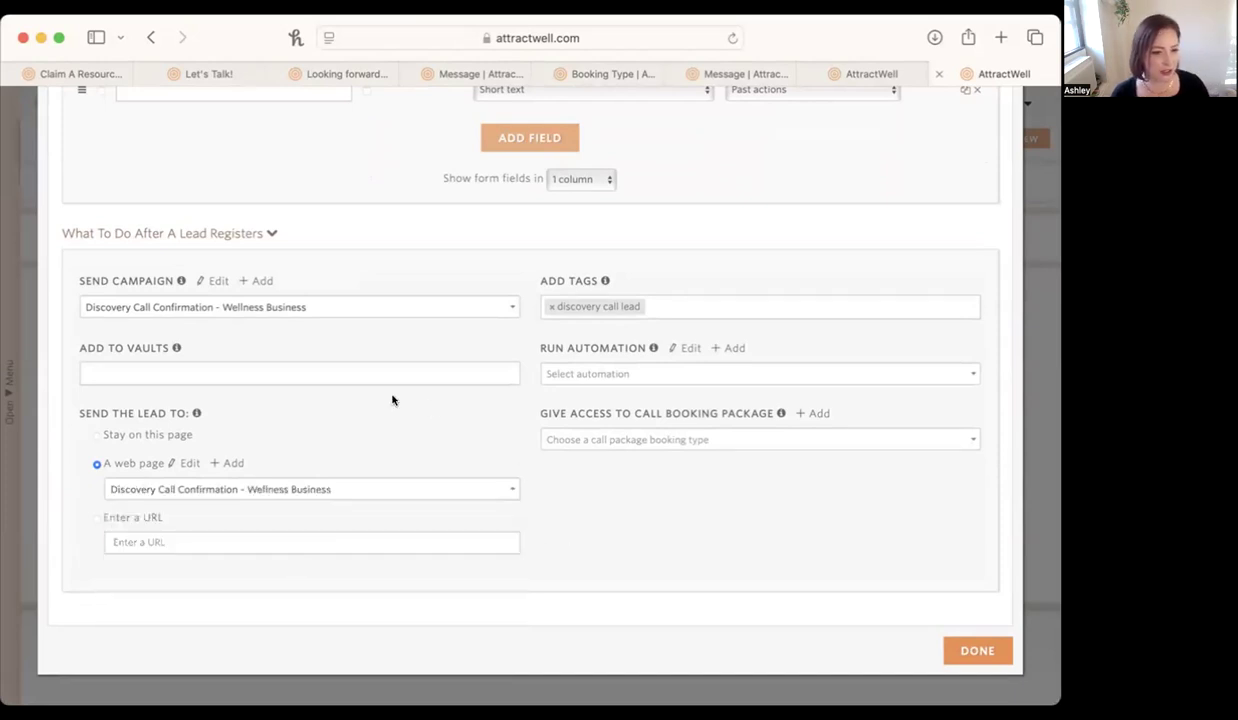
pyautogui.scroll(2, 361, 400)
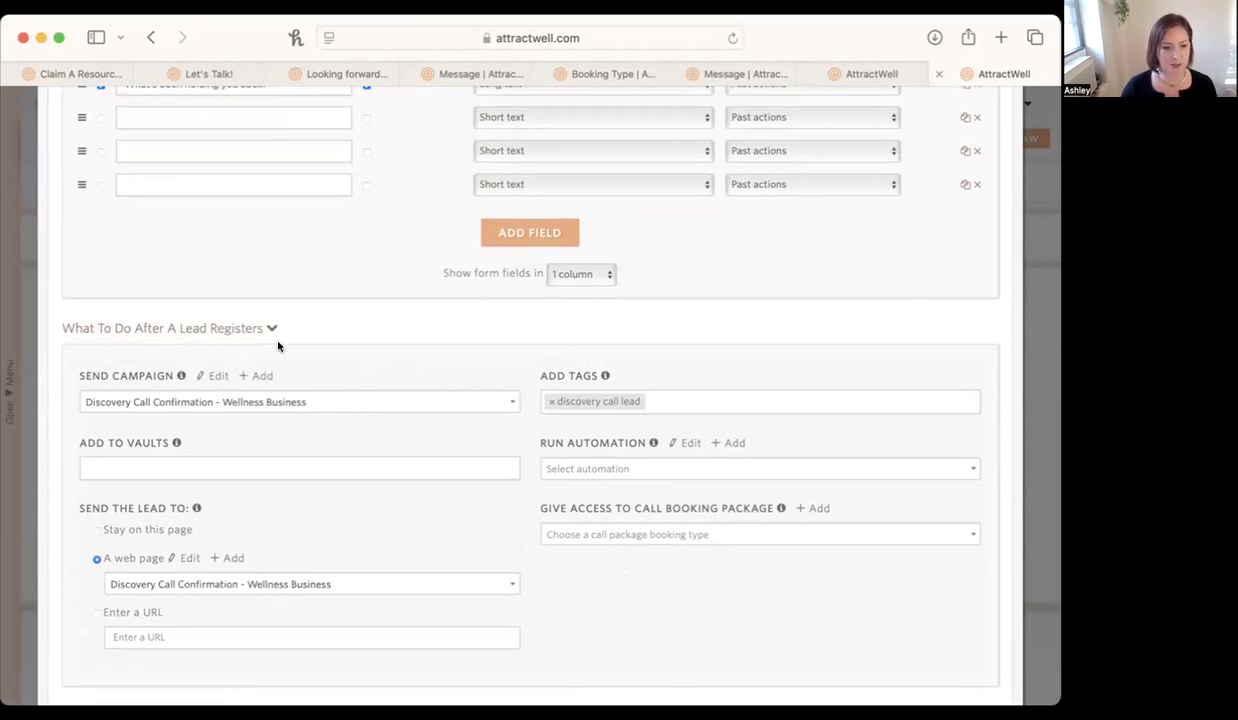
pyautogui.scroll(6, 208, 598)
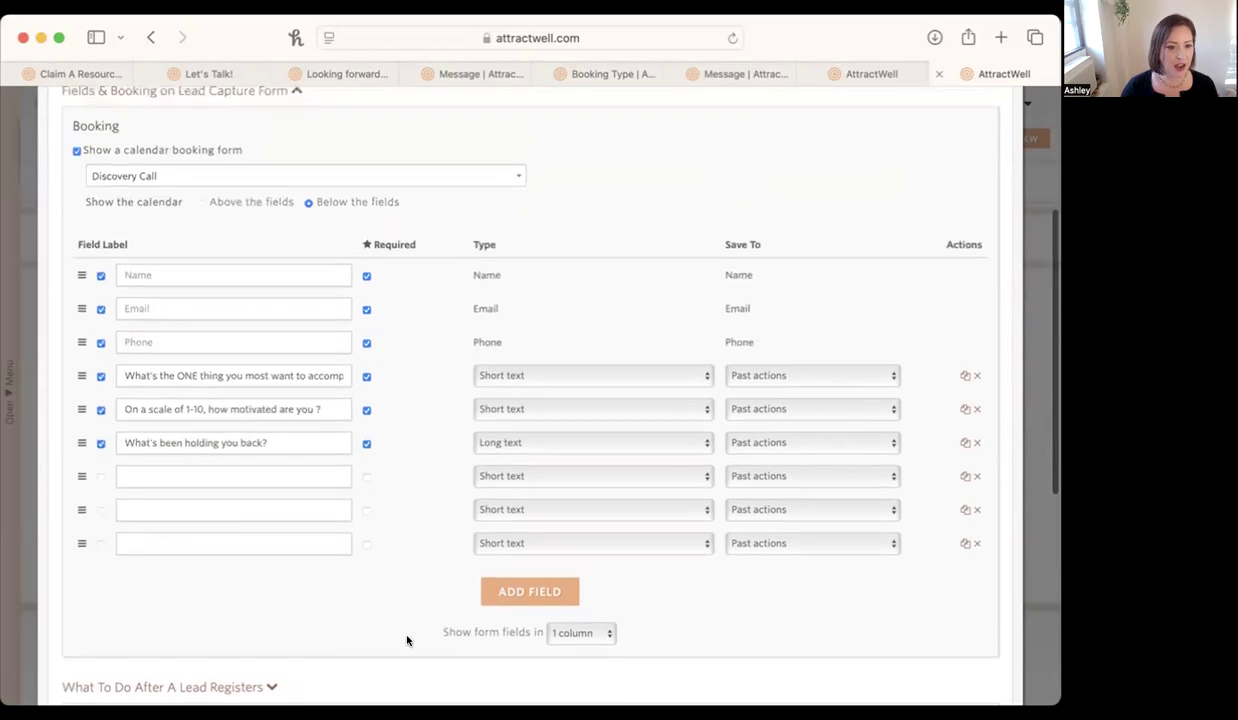
pyautogui.scroll(1, 456, 559)
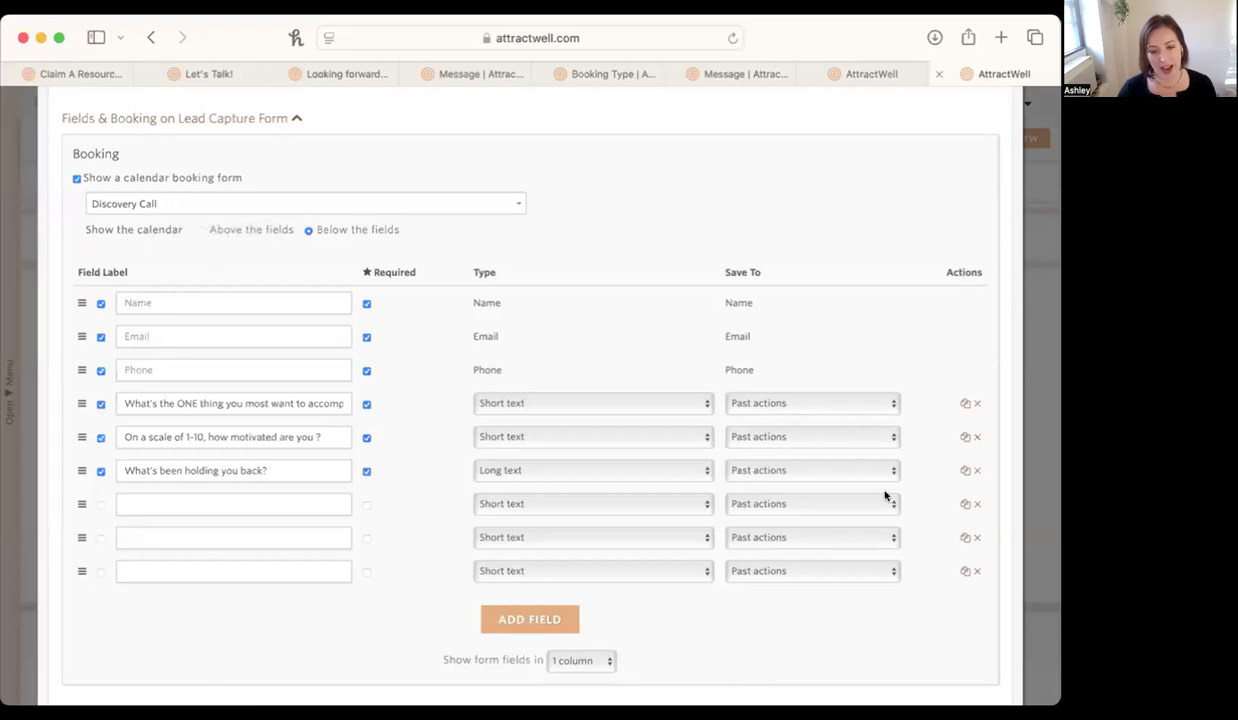
pyautogui.scroll(5, 1010, 240)
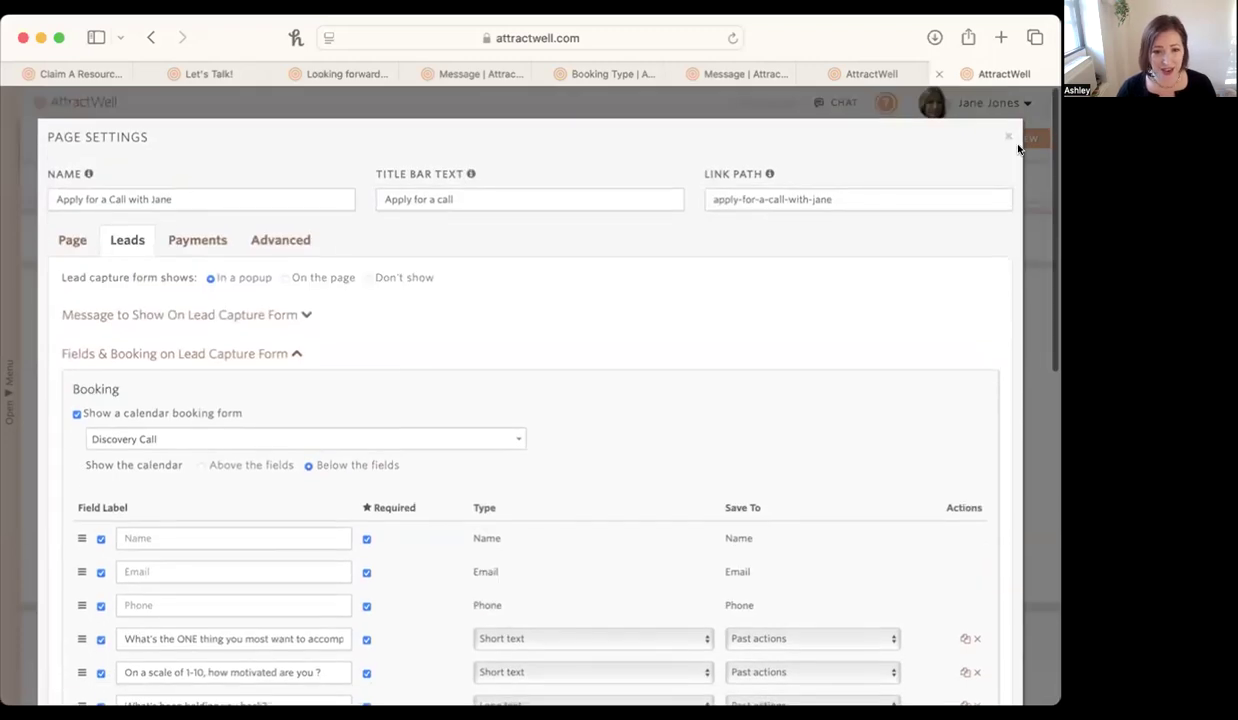
pyautogui.click(1007, 136)
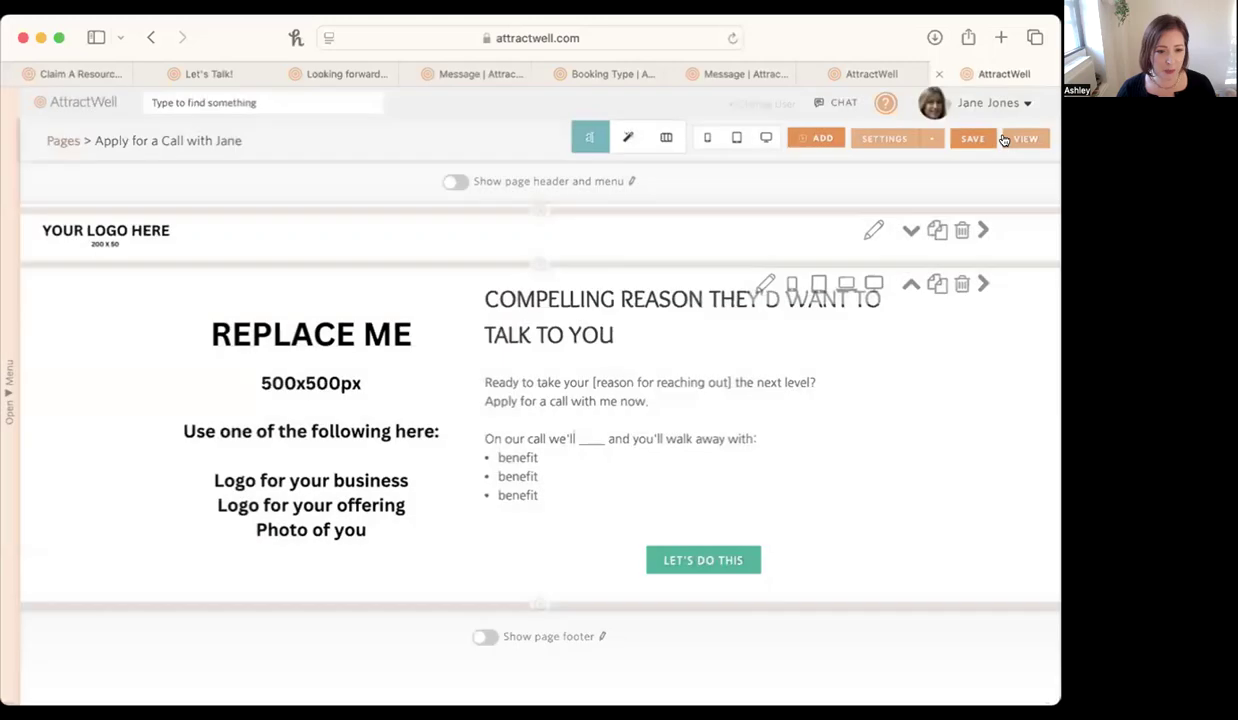
# Preview the page at computer size, examine its popup application form down to the booking calendar, and close the preview.
pyautogui.click(765, 136)
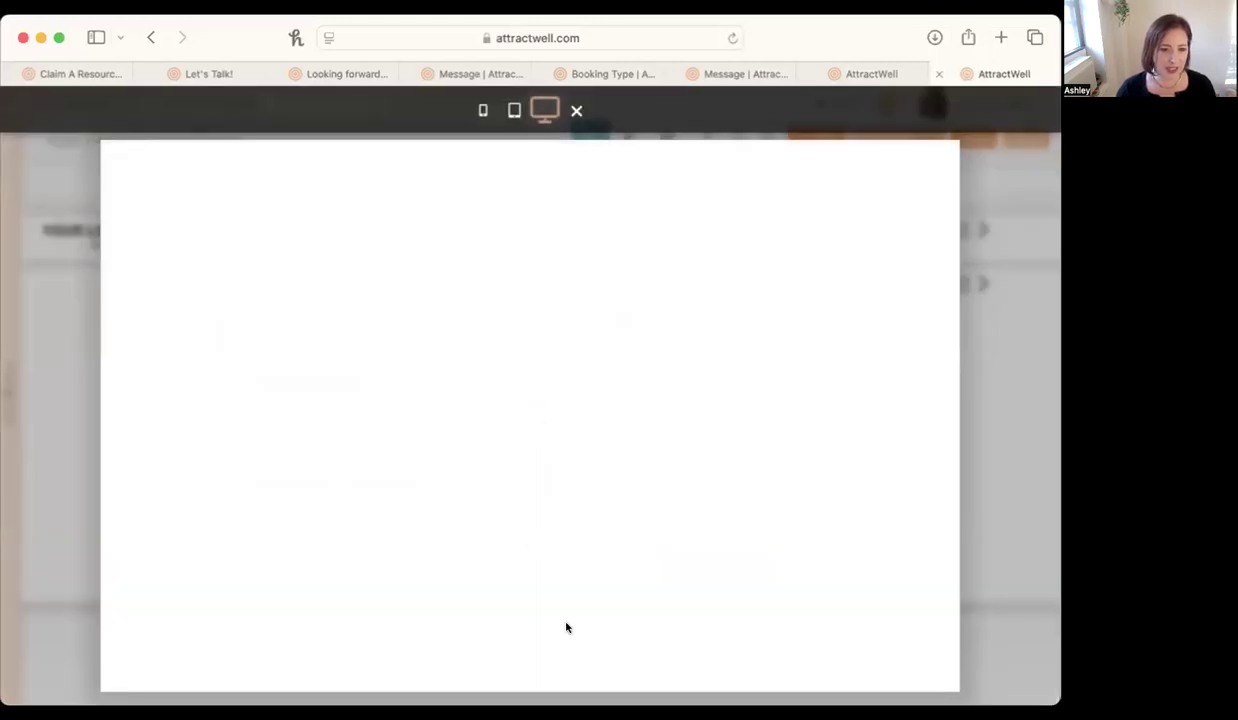
pyautogui.click(691, 473)
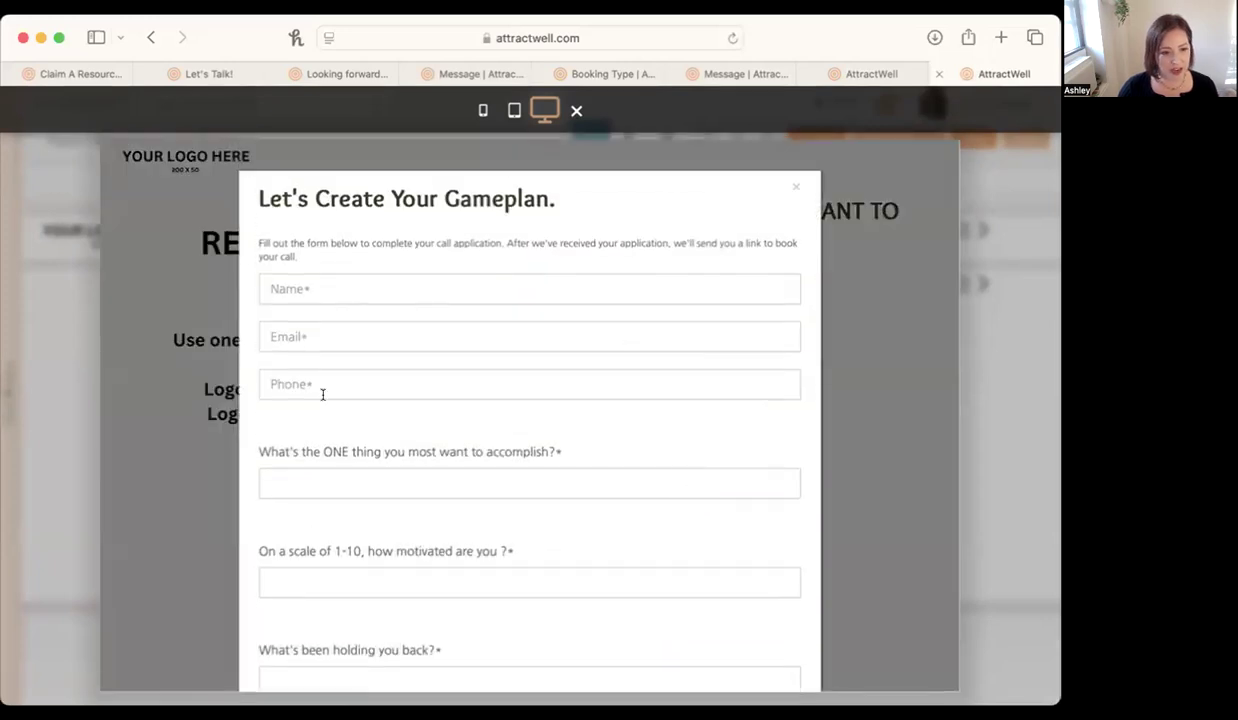
pyautogui.scroll(-5, 322, 394)
pyautogui.scroll(3, 322, 400)
pyautogui.scroll(-10, 322, 400)
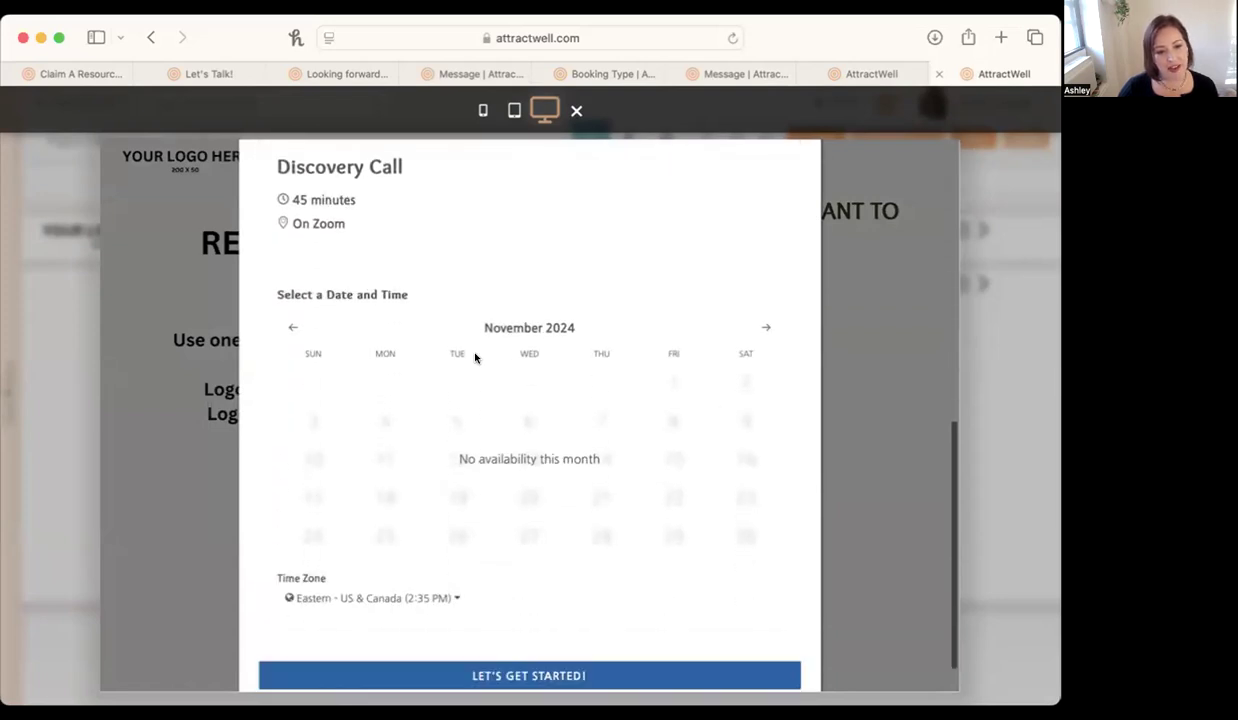
pyautogui.scroll(-2, 494, 657)
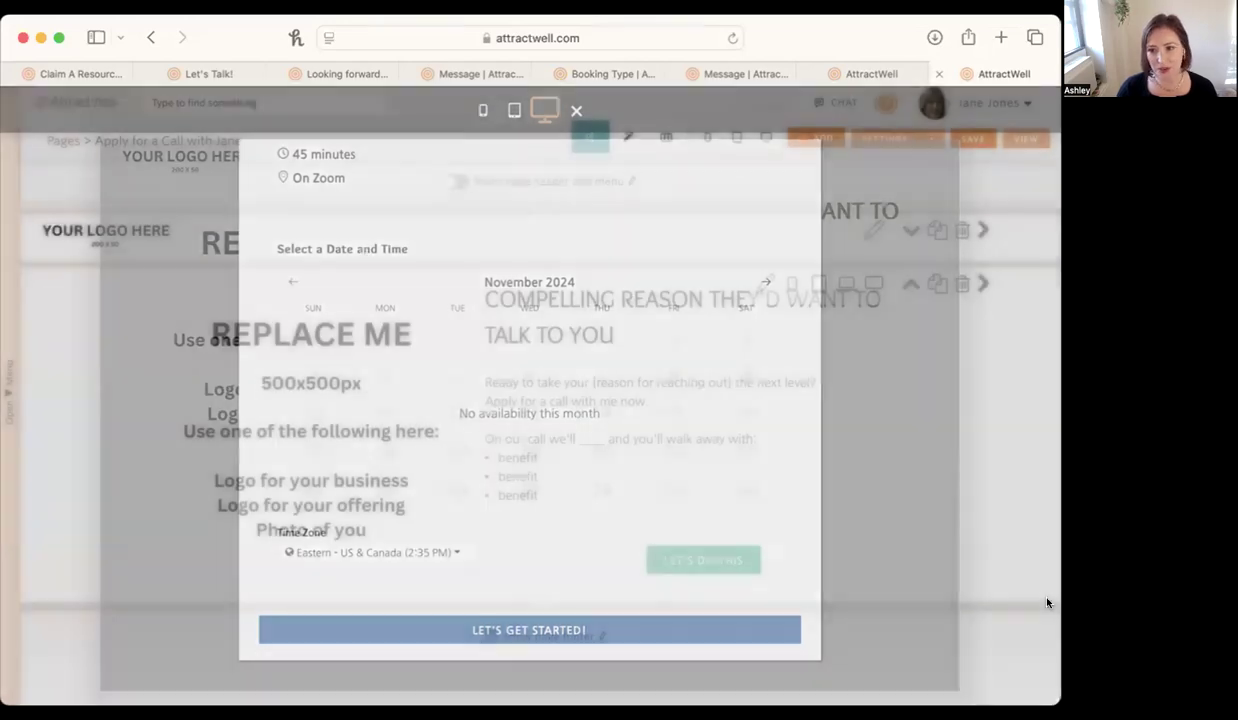
pyautogui.click(1012, 577)
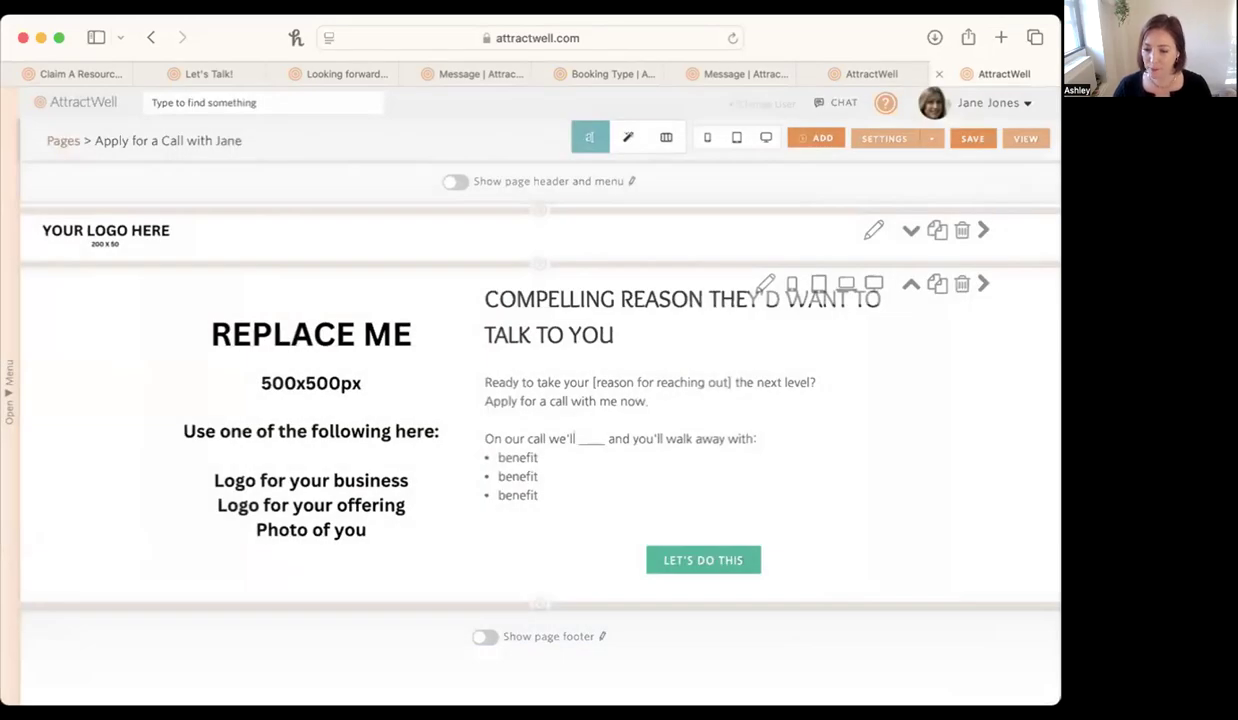
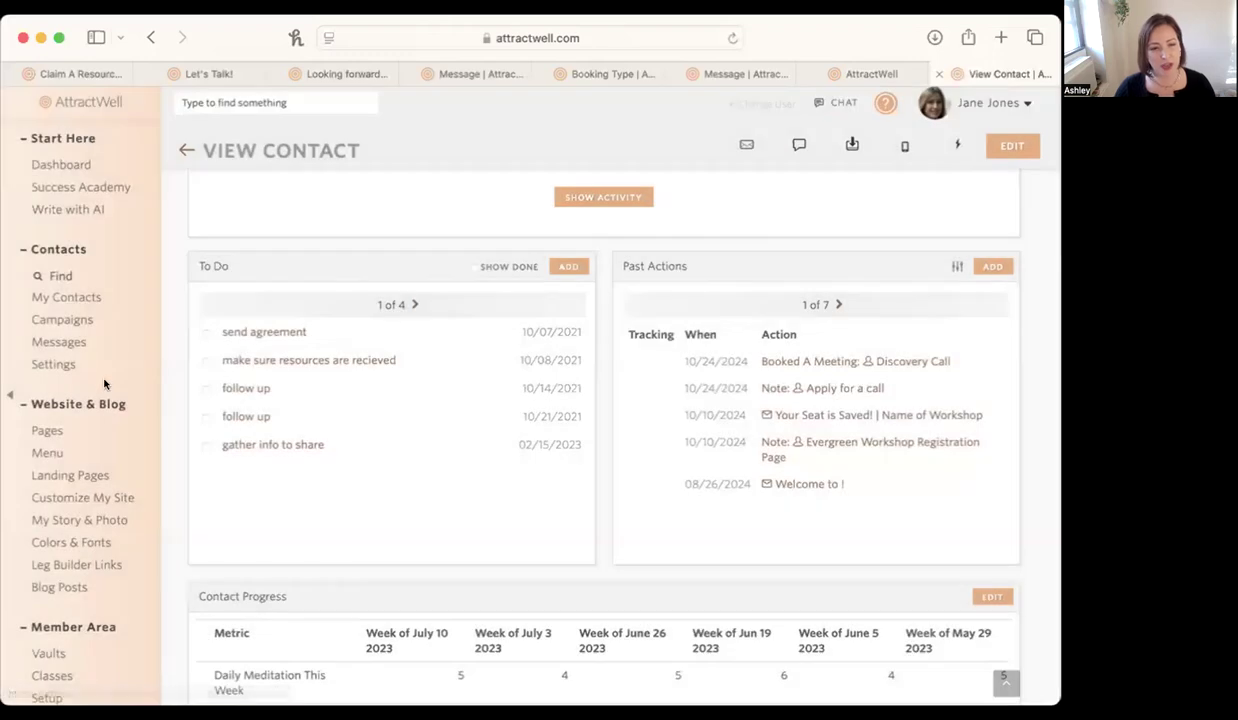
# Look over the contact's record and open the Booked Meetings list of upcoming calls.
pyautogui.scroll(2, 100, 345)
pyautogui.scroll(2, 100, 345)
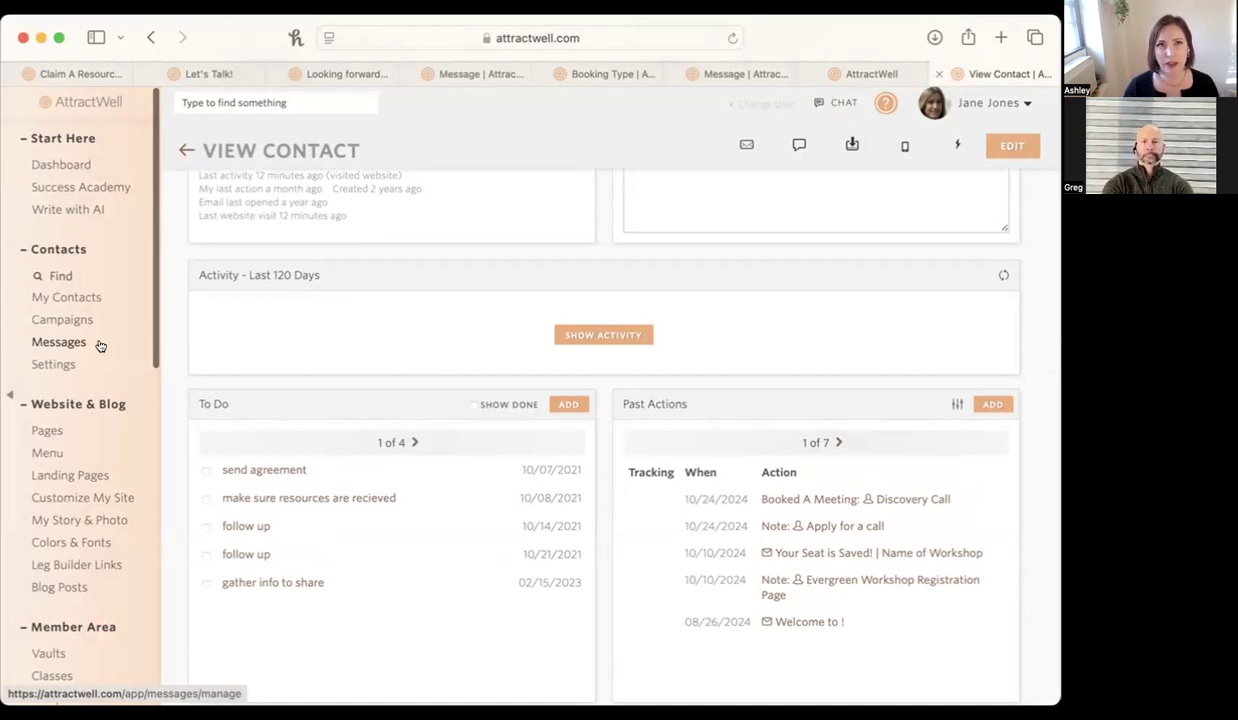
pyautogui.scroll(-5, 80, 320)
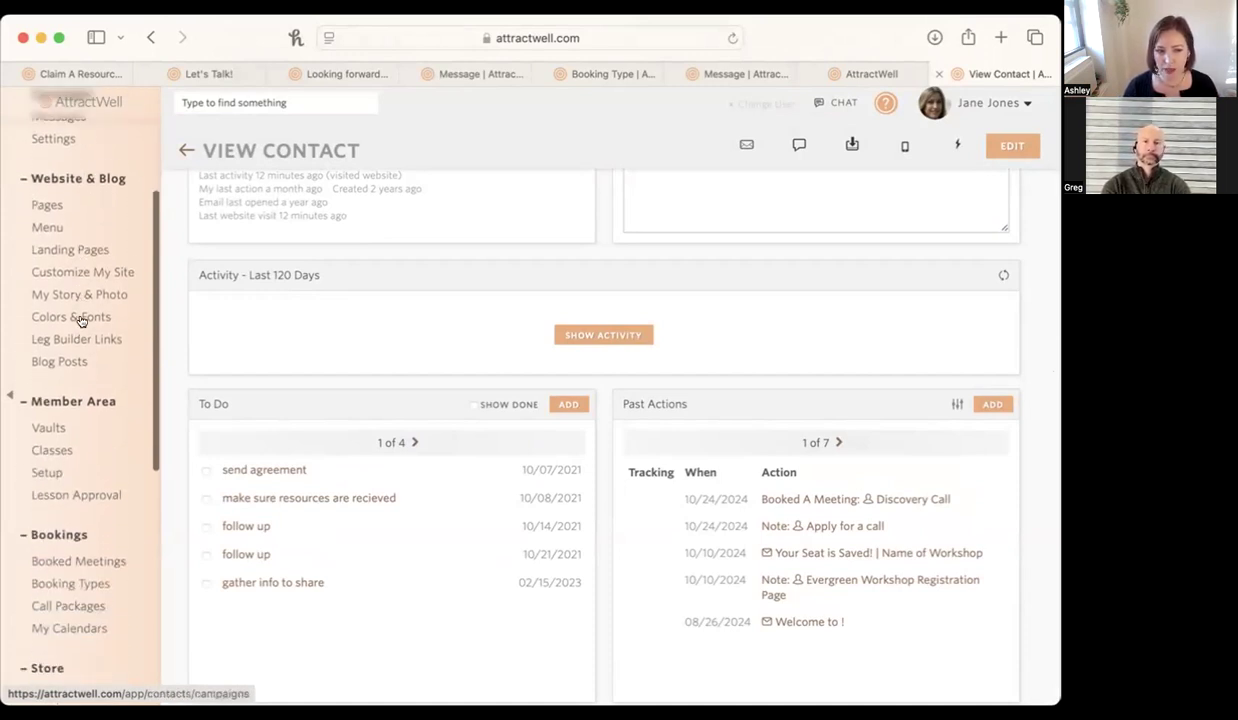
pyautogui.scroll(-1, 80, 318)
pyautogui.click(104, 432)
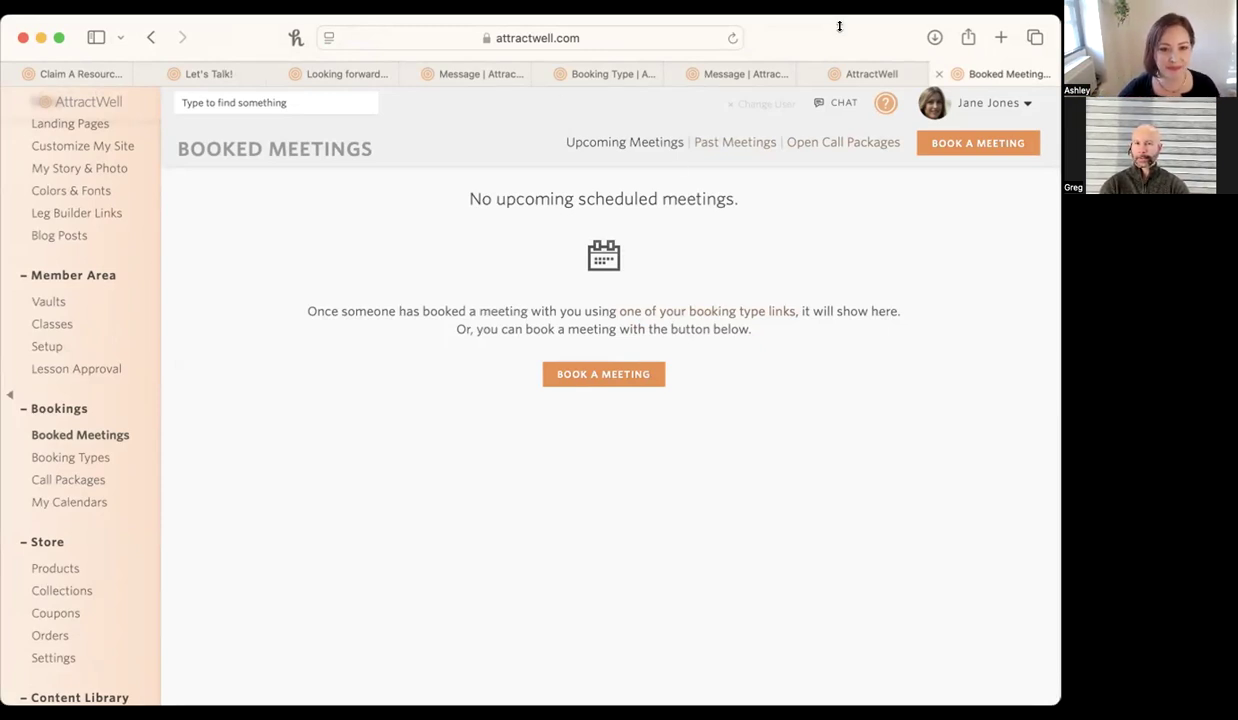
# Preview the Discovery Call Landing page at computer size, examine its booking calendar, try the form's name field, and close the preview.
pyautogui.moveTo(839, 27); pyautogui.dragTo(845, 59)
pyautogui.click(857, 105)
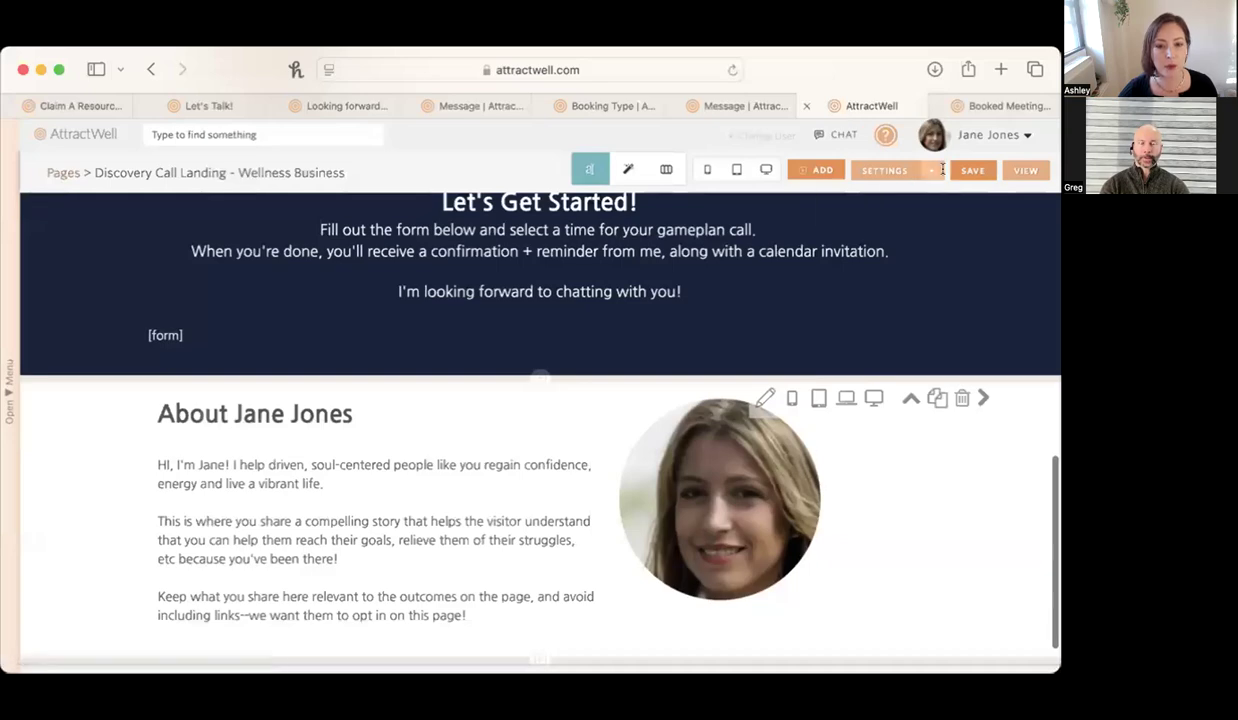
pyautogui.scroll(10, 732, 251)
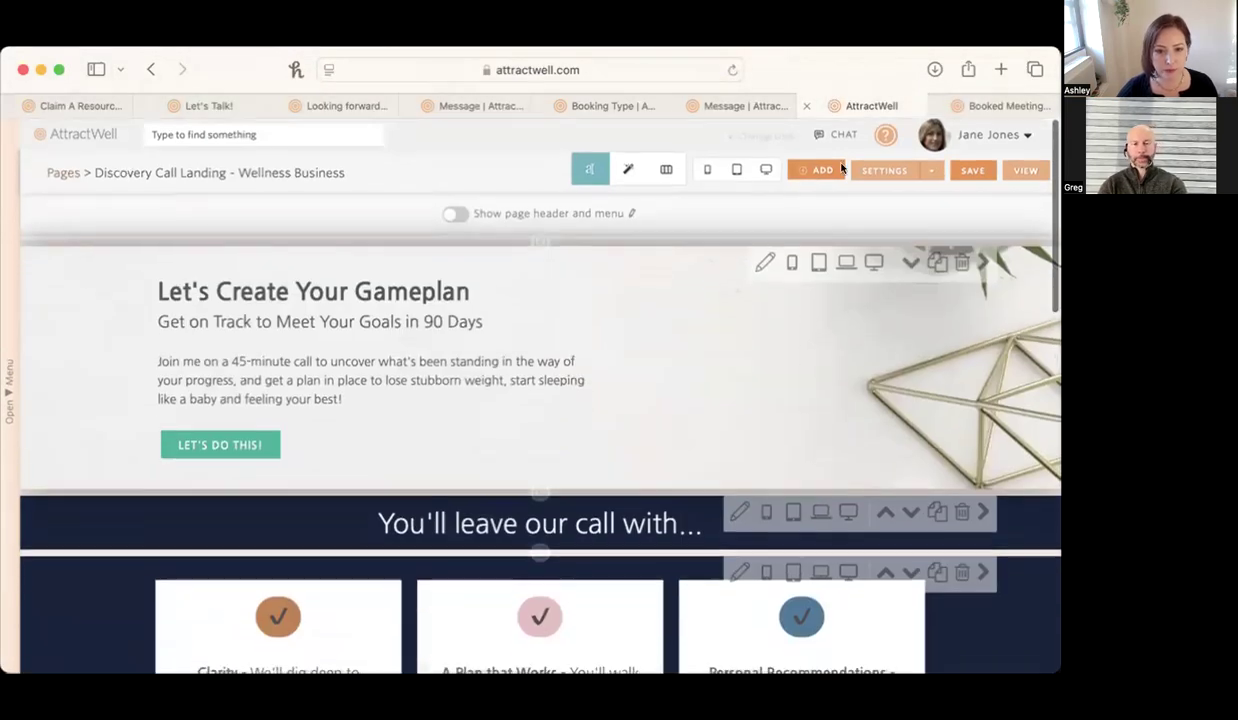
pyautogui.click(765, 170)
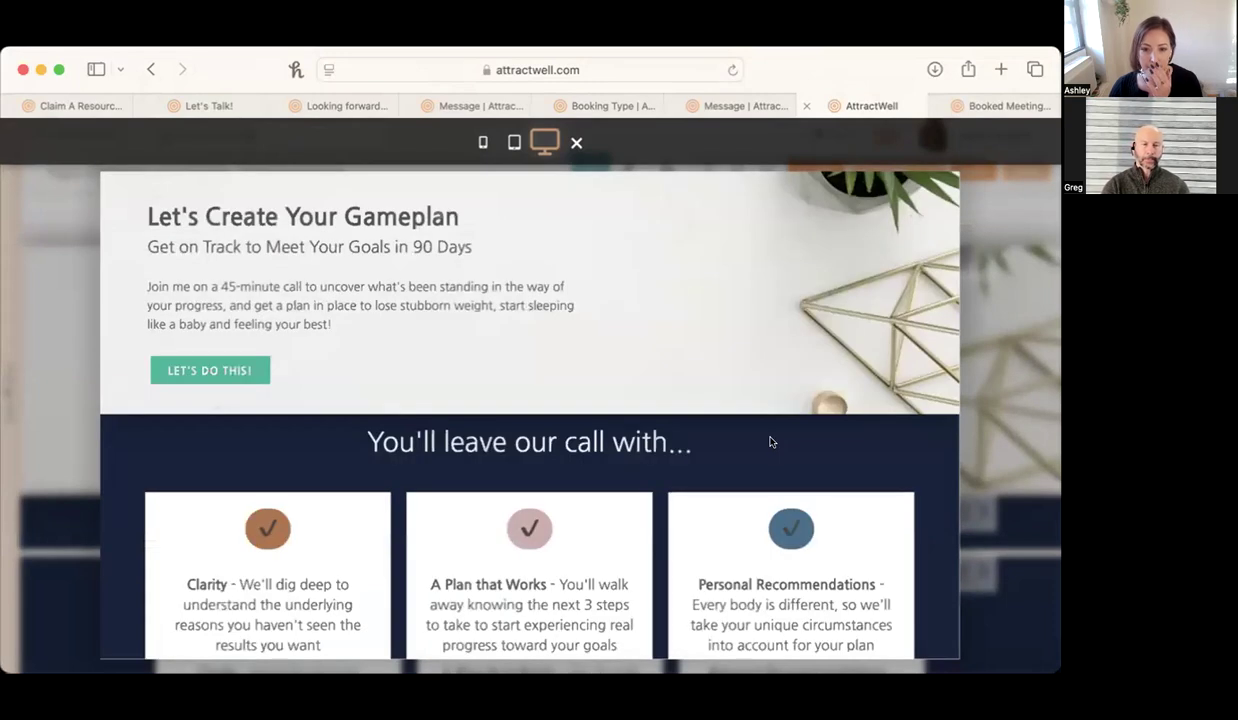
pyautogui.scroll(-15, 770, 441)
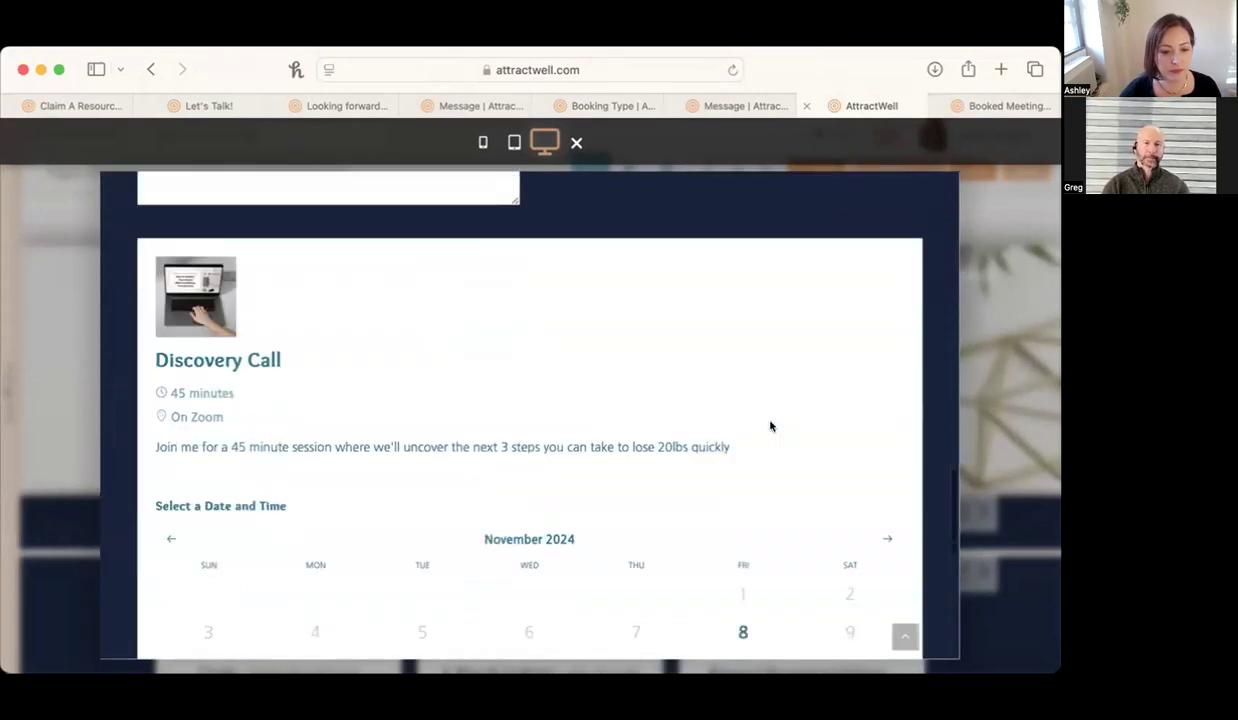
pyautogui.scroll(2, 770, 426)
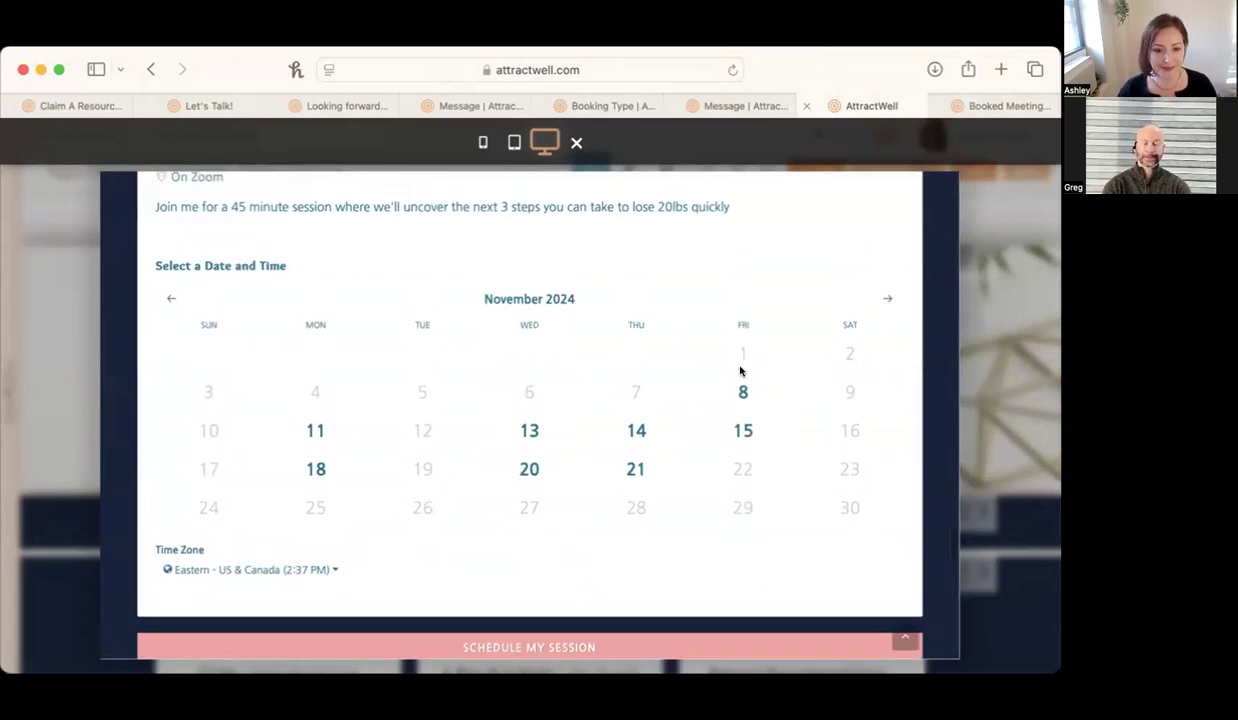
pyautogui.scroll(10, 740, 371)
pyautogui.scroll(-3, 738, 367)
pyautogui.click(481, 324)
pyautogui.write('Ashley')
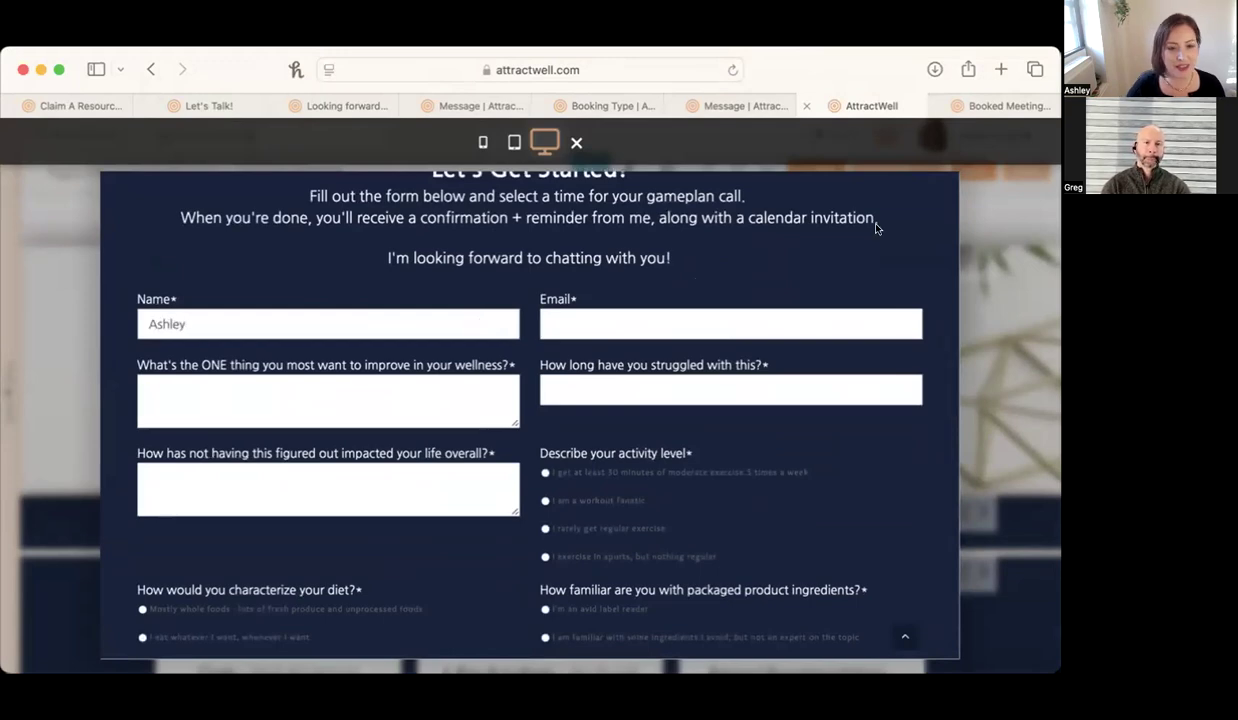
pyautogui.click(577, 143)
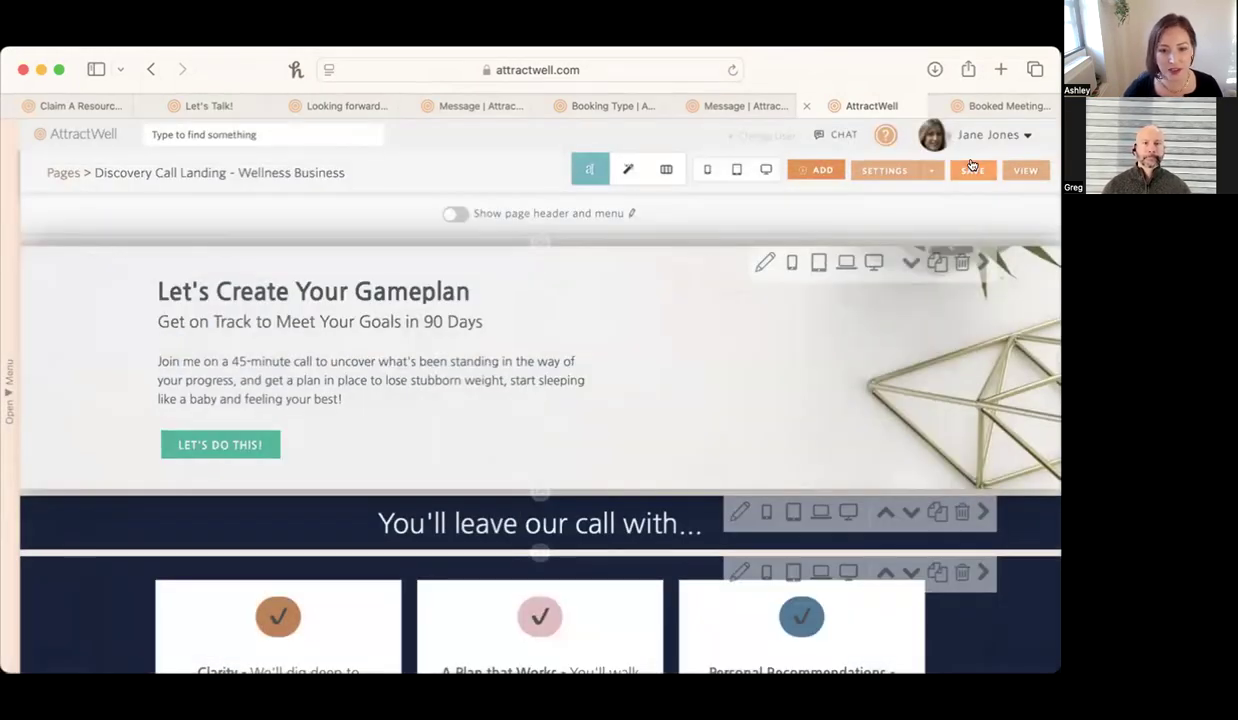
# Save the Discovery Call Landing page, open its live version, and follow the Let's Do This! link to the application form.
pyautogui.click(972, 171)
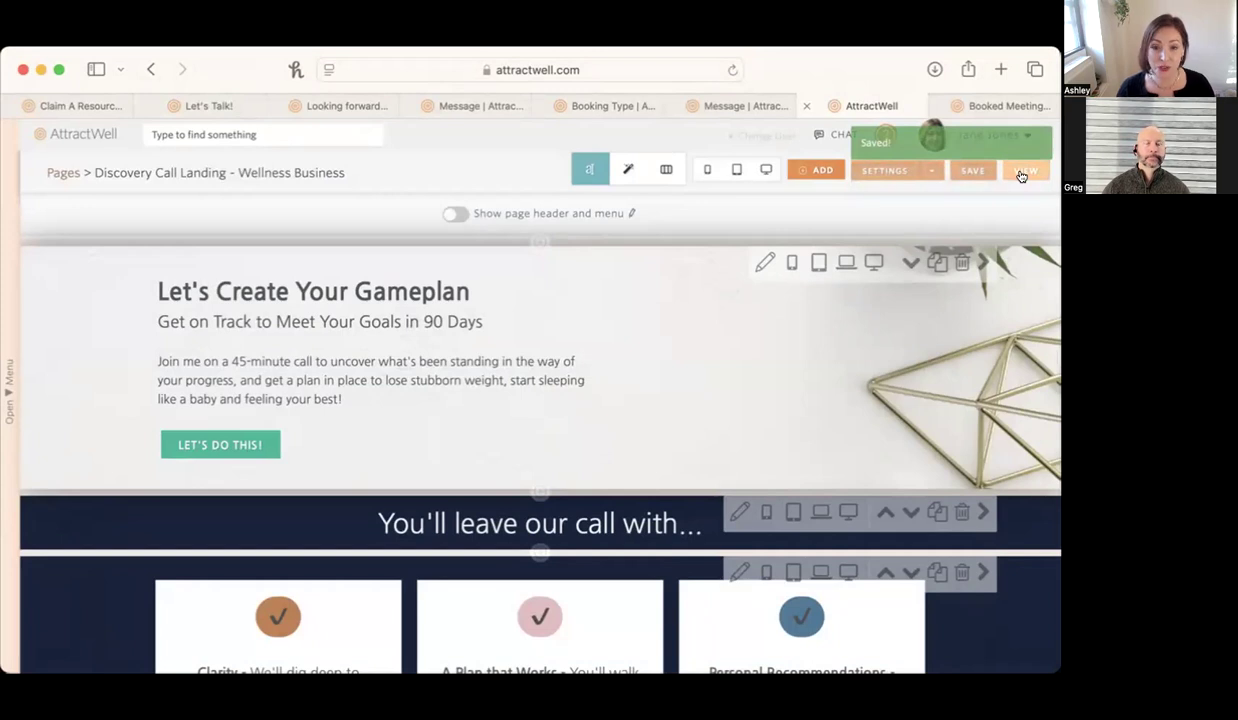
pyautogui.click(1021, 172)
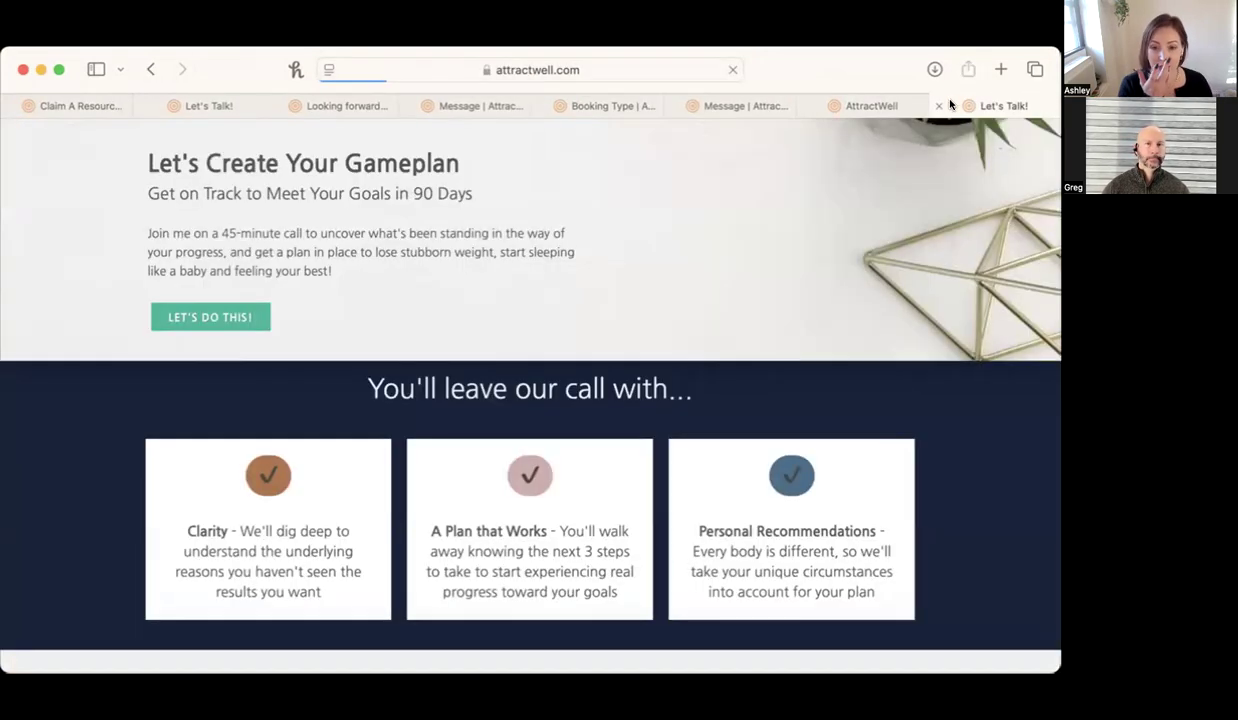
pyautogui.click(205, 316)
# Fill in the applicant's name and email, and answer "test" to the improvement, struggle duration and life impact questions.
pyautogui.click(313, 392)
pyautogui.write('Ashley')
pyautogui.press('Tab')
pyautogui.write('ashley@')
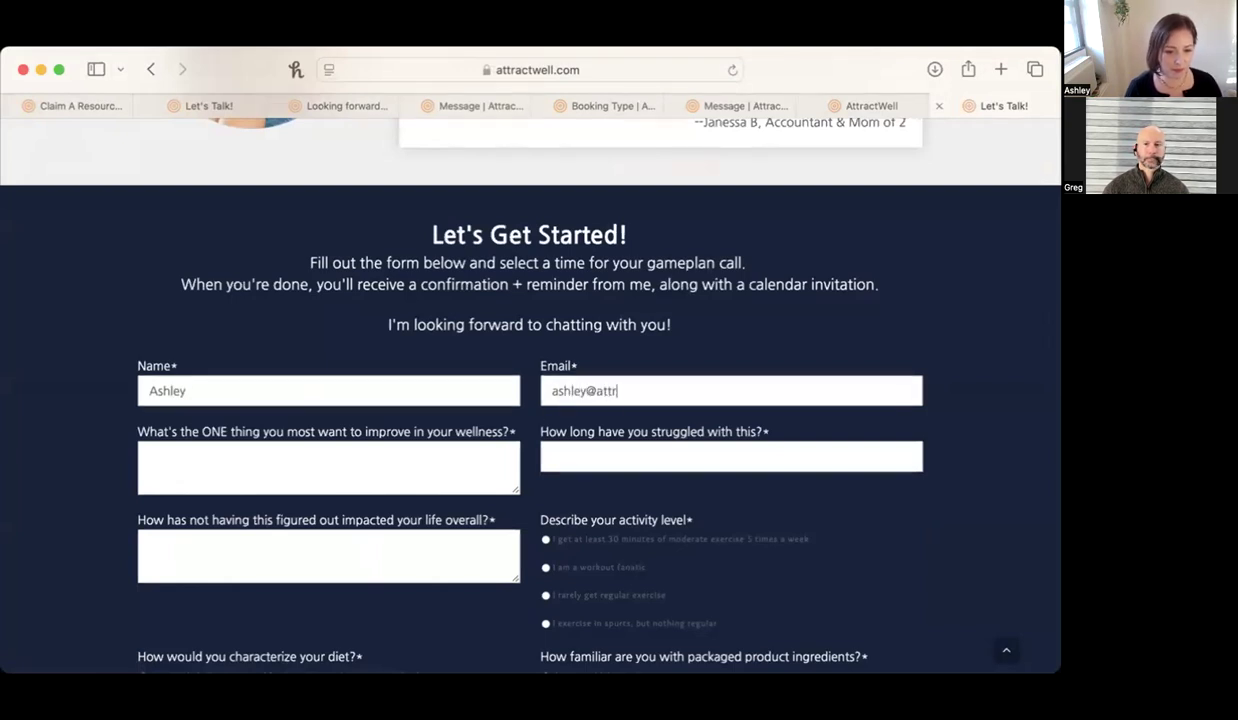
pyautogui.write('test')
pyautogui.press('Tab')
pyautogui.press('Tab')
pyautogui.write('t')
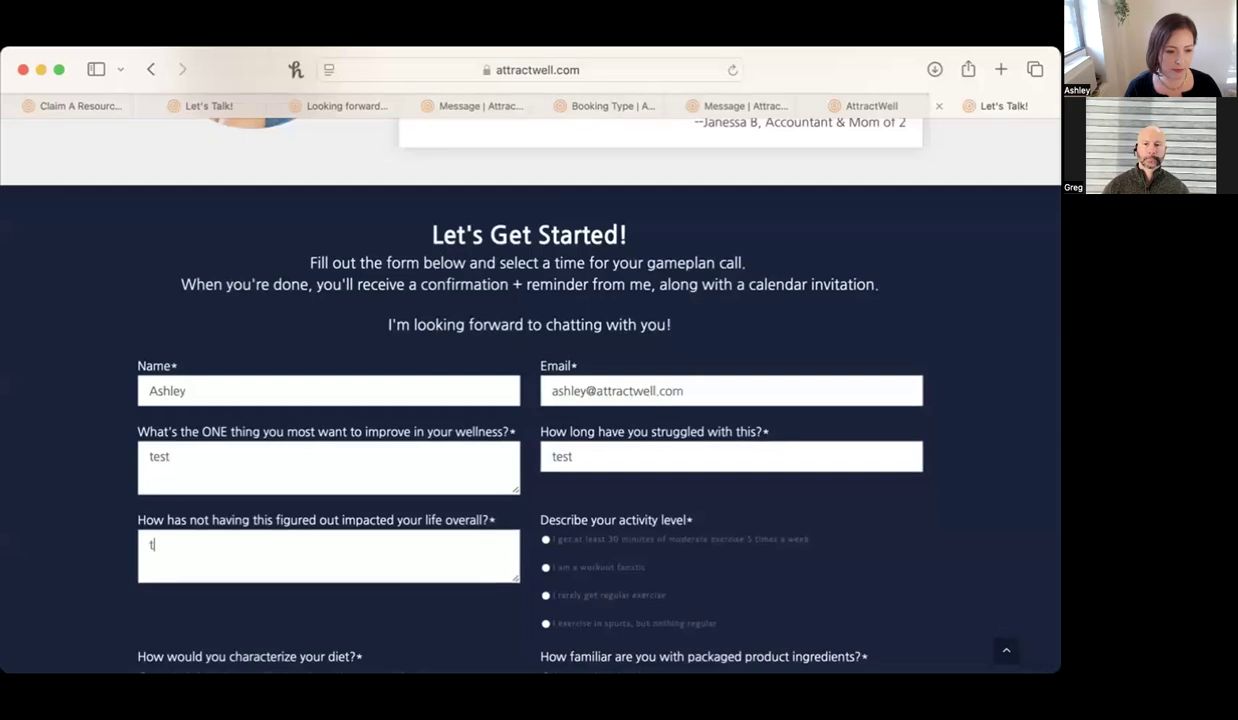
pyautogui.write('est')
# Answer rarely get regular exercise, eat whatever I want, very important for wellness, and Yes to making changes for 90 days.
pyautogui.scroll(-5, 468, 357)
pyautogui.click(577, 301)
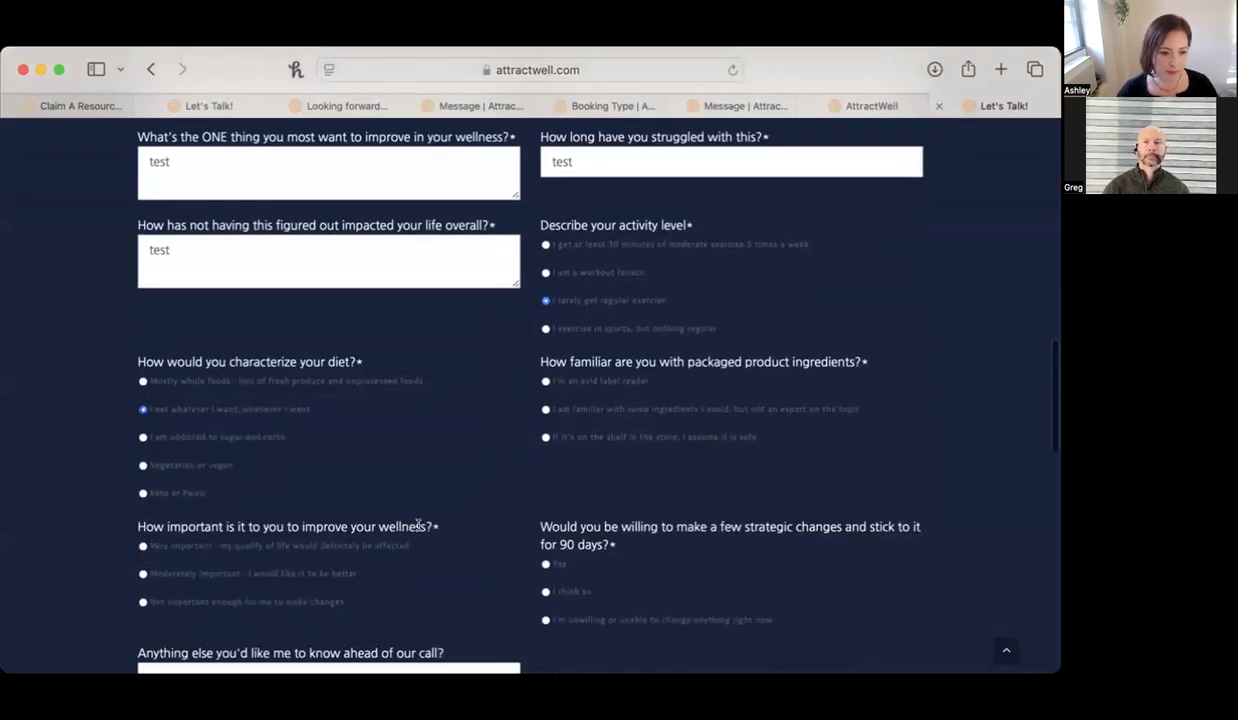
pyautogui.click(546, 565)
pyautogui.scroll(-10, 404, 655)
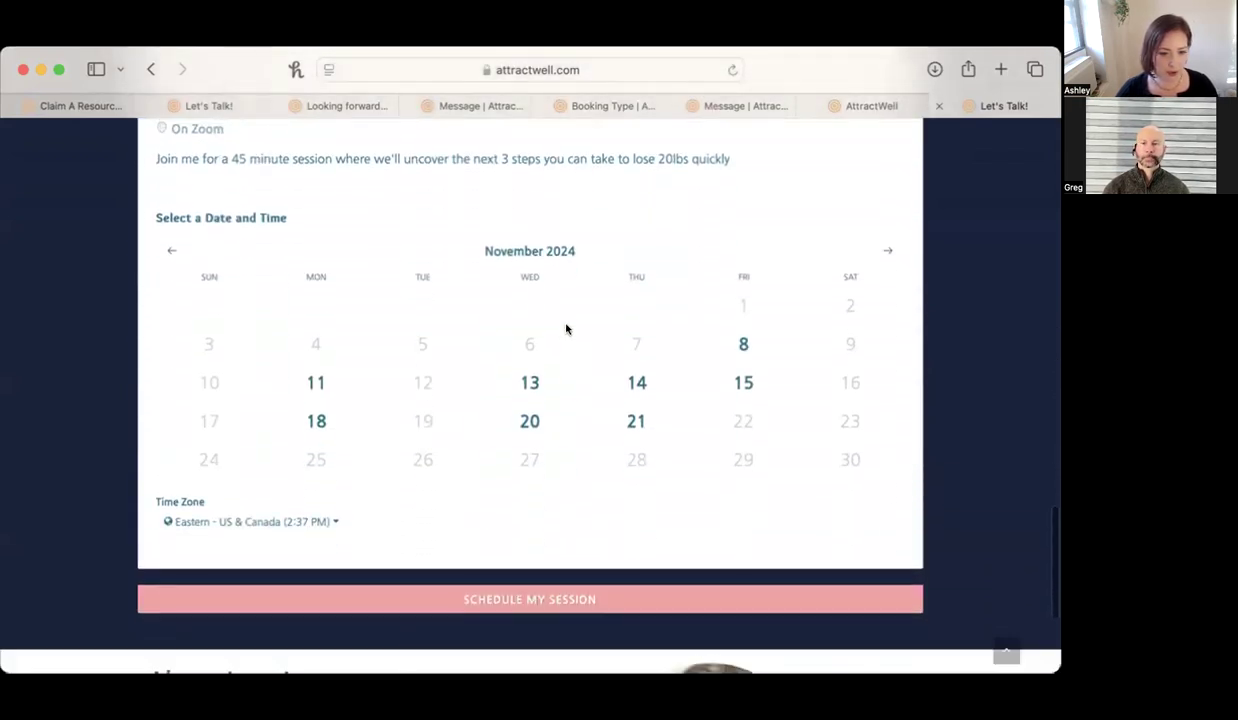
# Choose the 9:00 AM slot on November 8, 2024 and try to schedule the session.
pyautogui.click(731, 338)
pyautogui.click(652, 290)
pyautogui.click(620, 603)
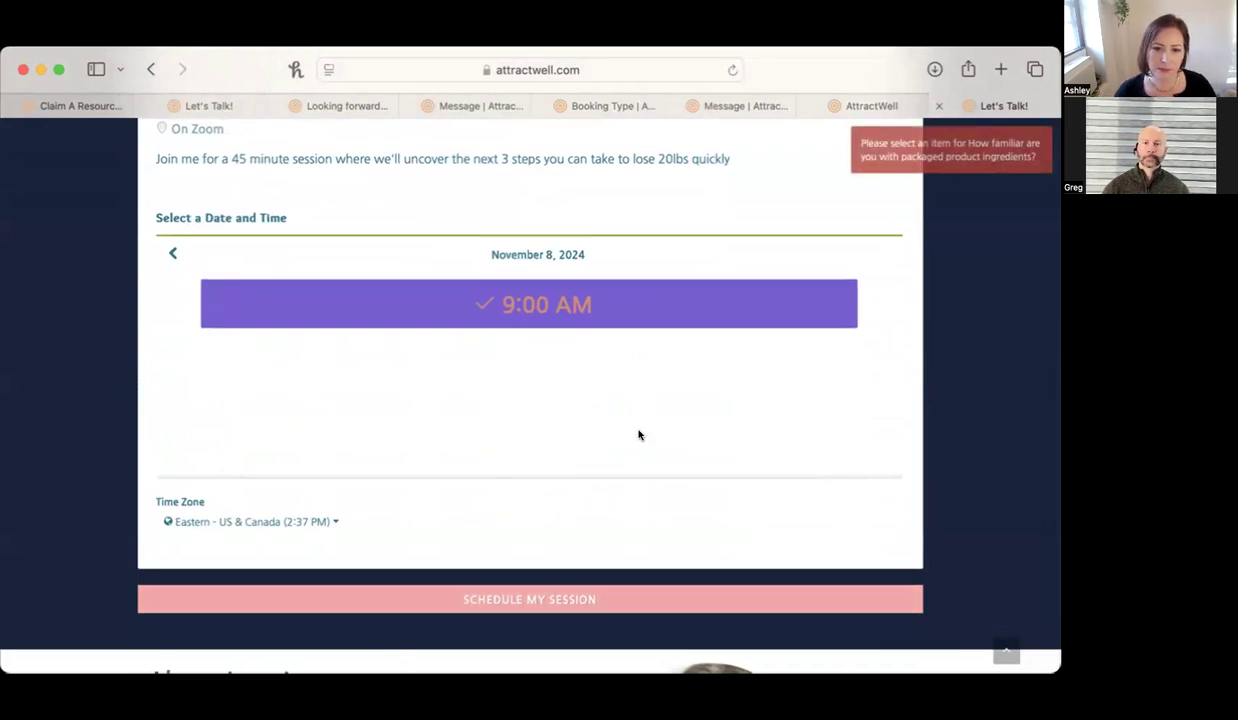
# Answer the packaged ingredients question with being familiar with some ingredients but not an expert, and schedule the session.
pyautogui.scroll(8, 638, 434)
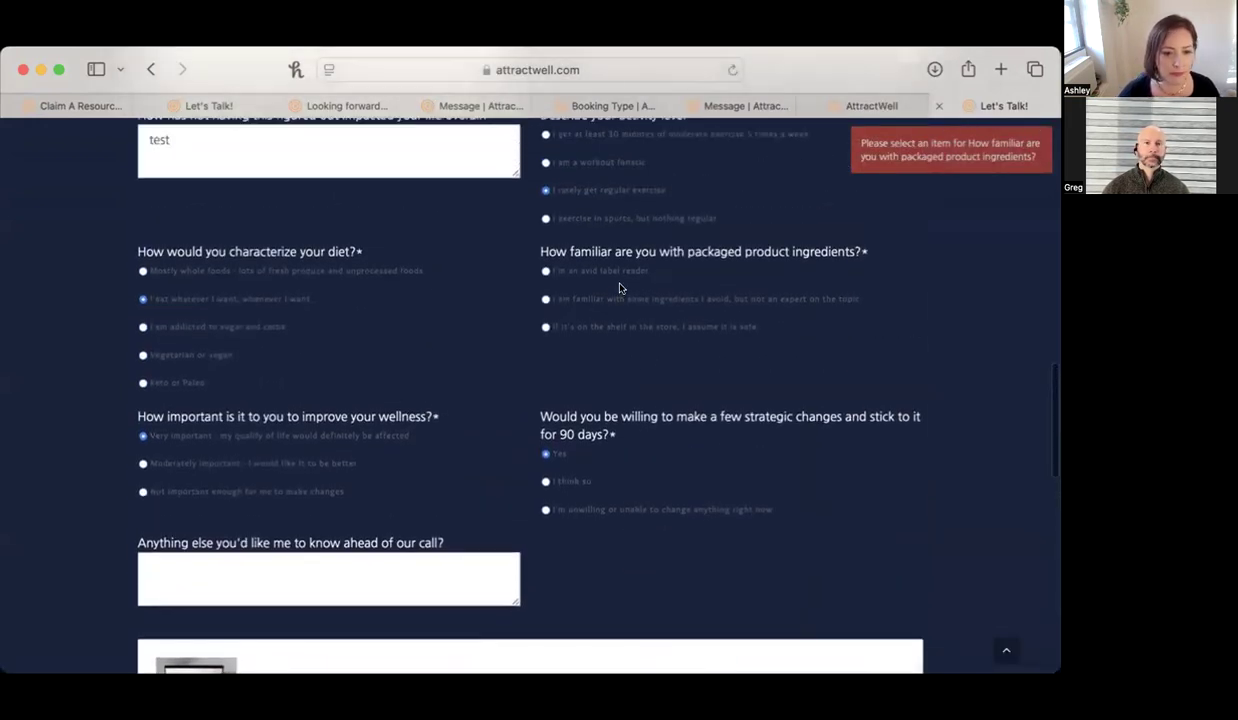
pyautogui.scroll(-10, 618, 303)
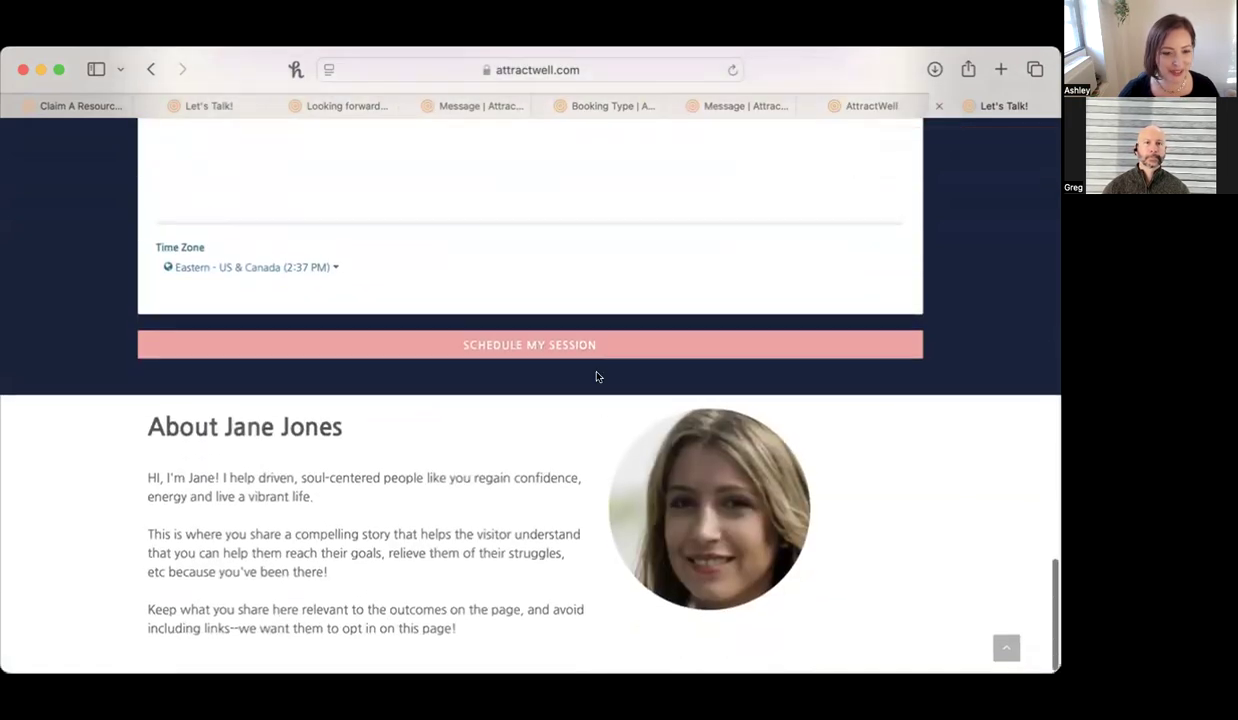
pyautogui.click(594, 345)
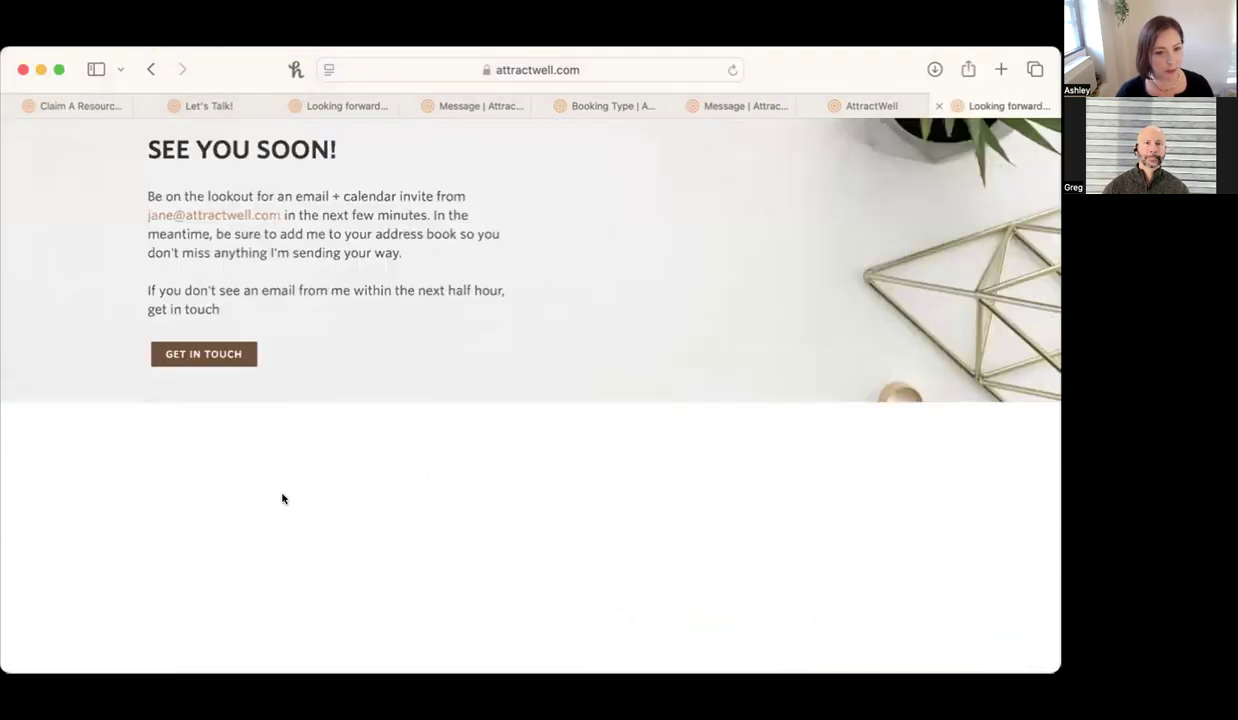
# Dismiss the claimed bundle message, open Booked Meetings, and read the client notes of the November 8 Discovery Call.
pyautogui.click(96, 106)
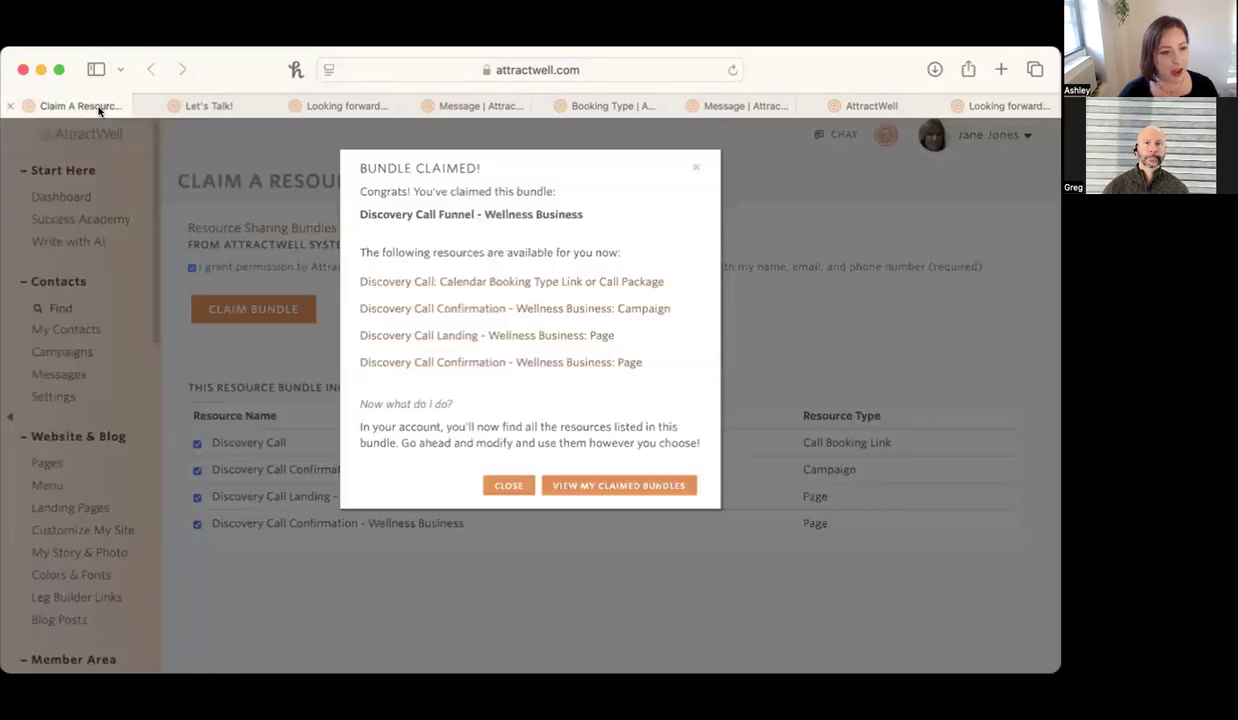
pyautogui.click(105, 428)
pyautogui.scroll(-8, 108, 497)
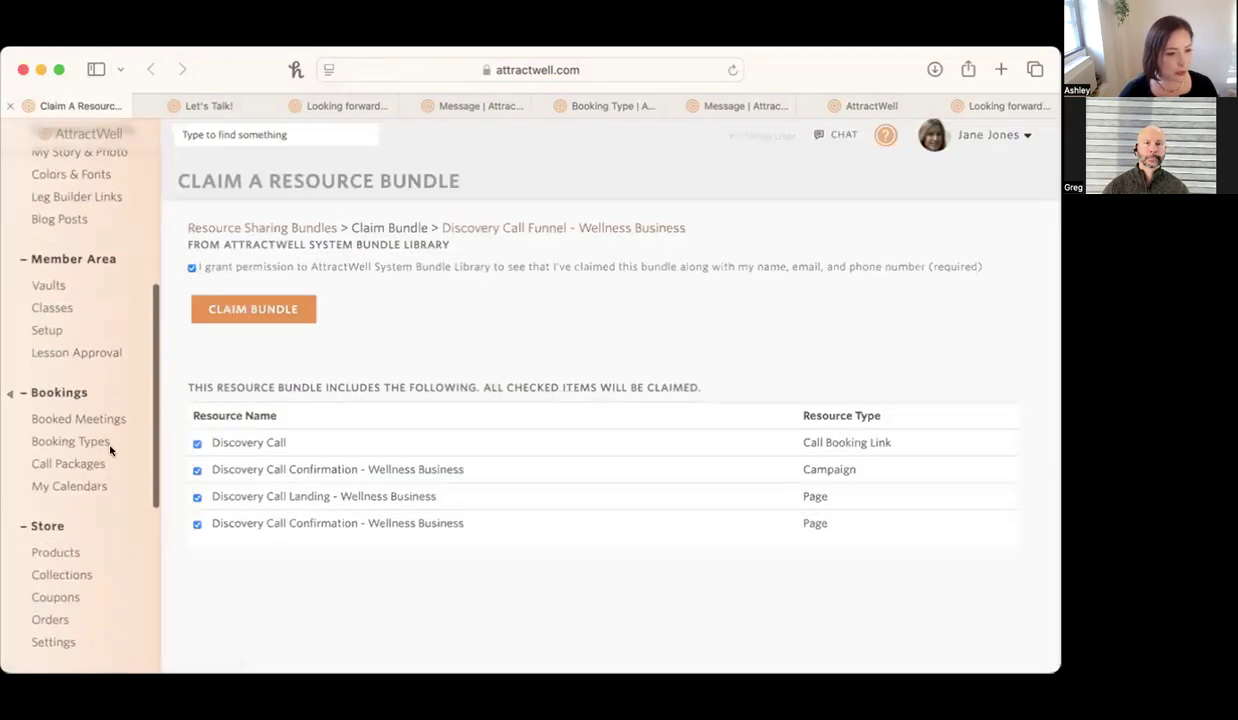
pyautogui.click(100, 416)
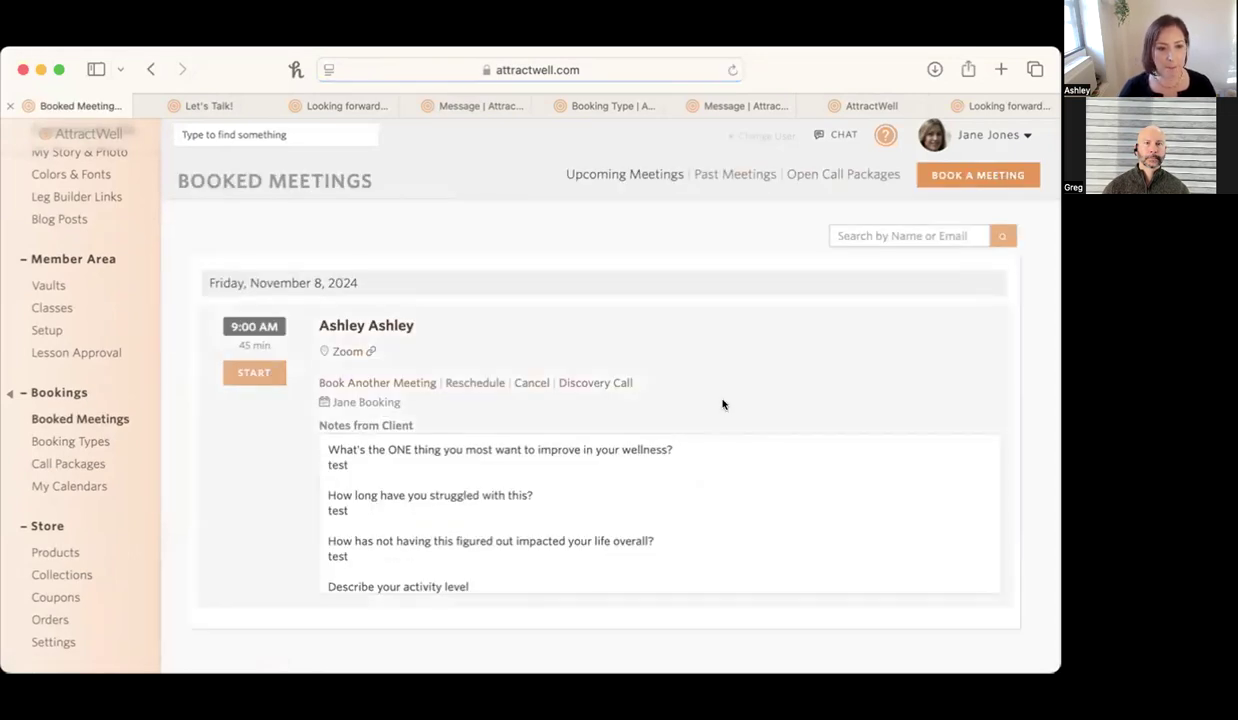
pyautogui.scroll(-10, 699, 514)
pyautogui.scroll(5, 700, 513)
pyautogui.scroll(5, 699, 514)
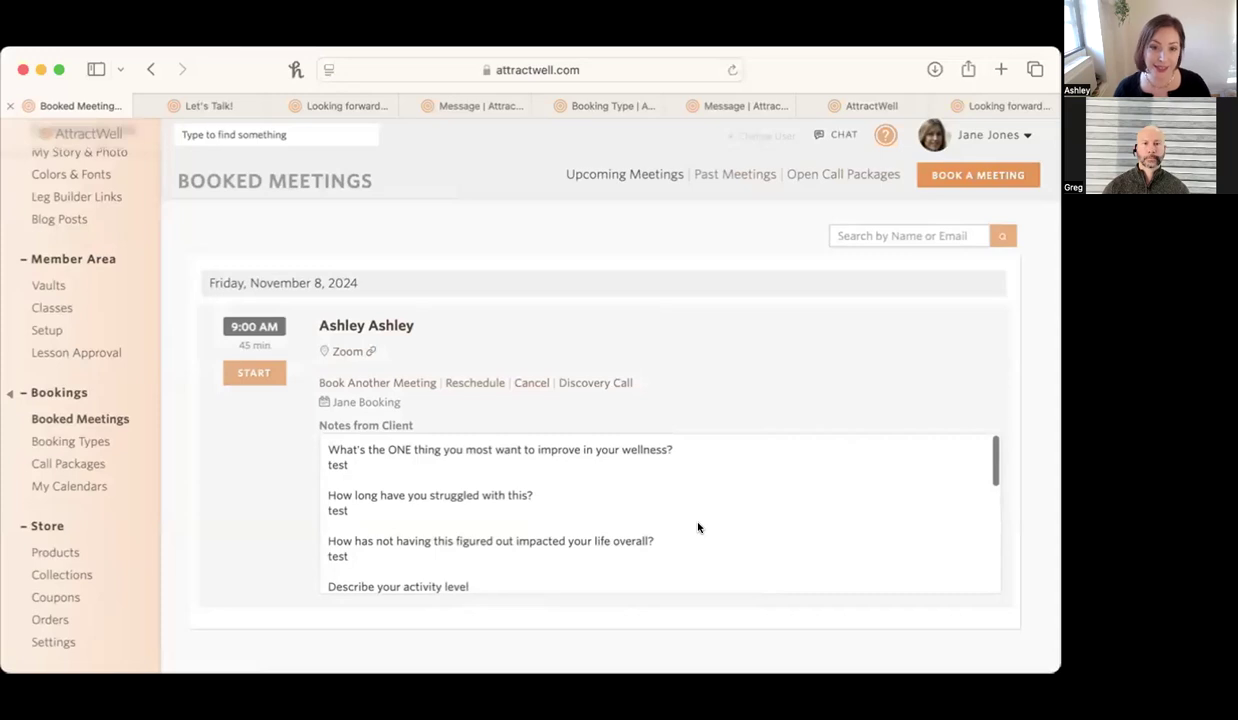
# Open the booked client's contact record, read the Let's Talk! note in the past actions, and close it.
pyautogui.click(381, 323)
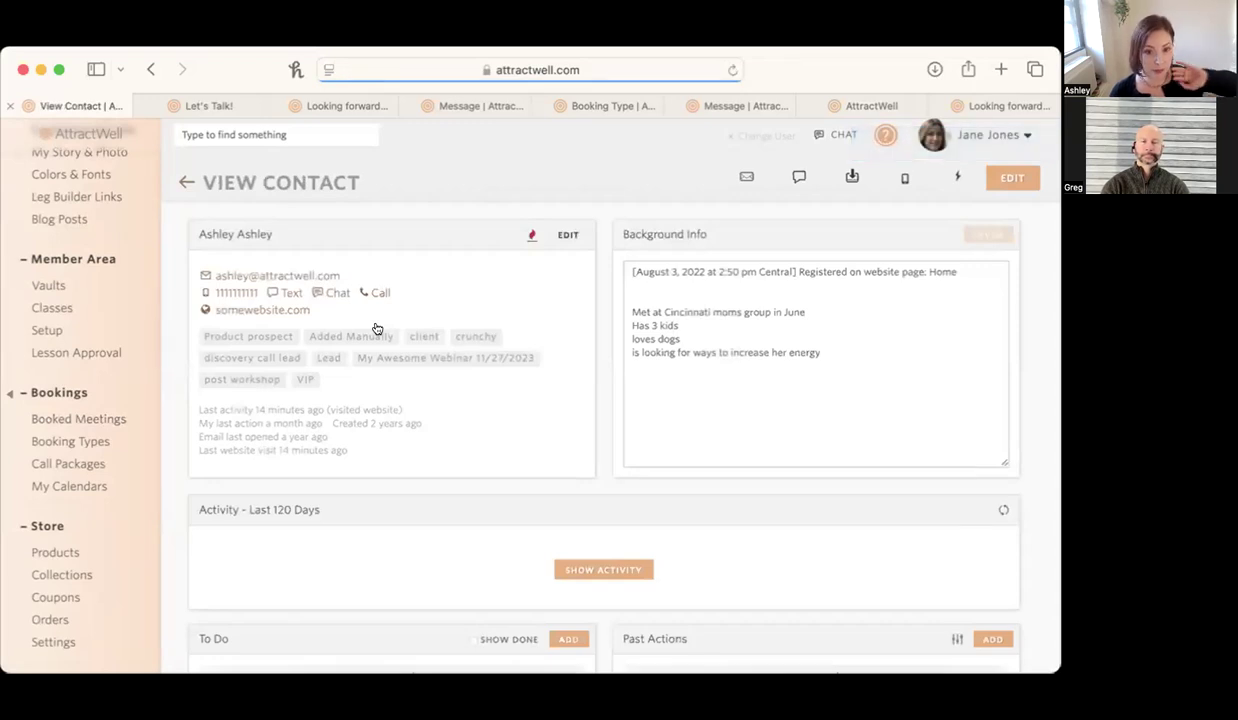
pyautogui.scroll(-5, 600, 420)
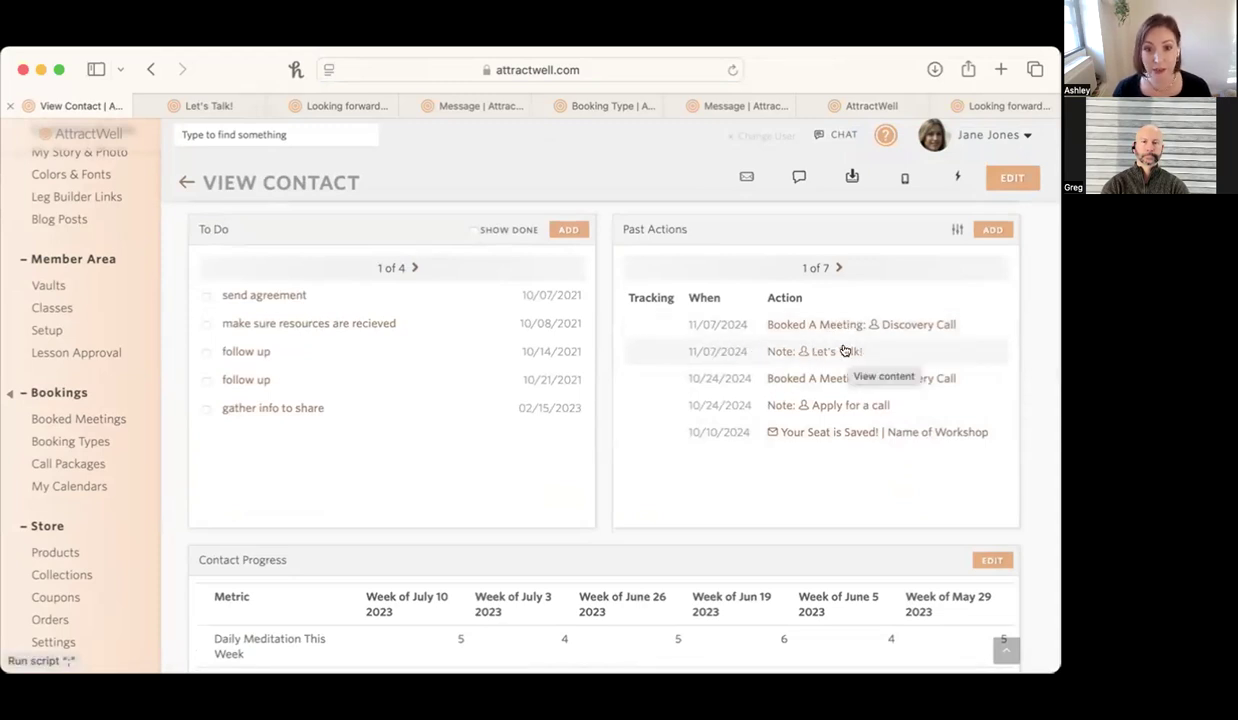
pyautogui.click(845, 351)
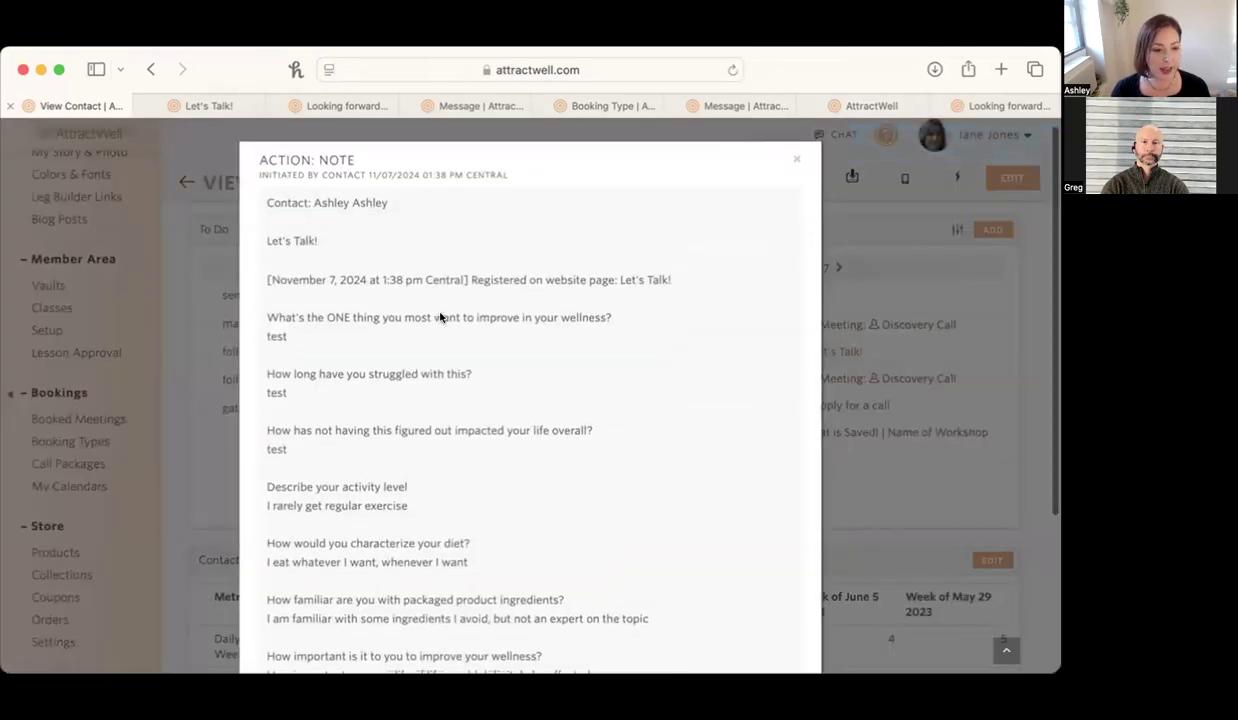
pyautogui.scroll(-4, 440, 318)
pyautogui.scroll(5, 437, 322)
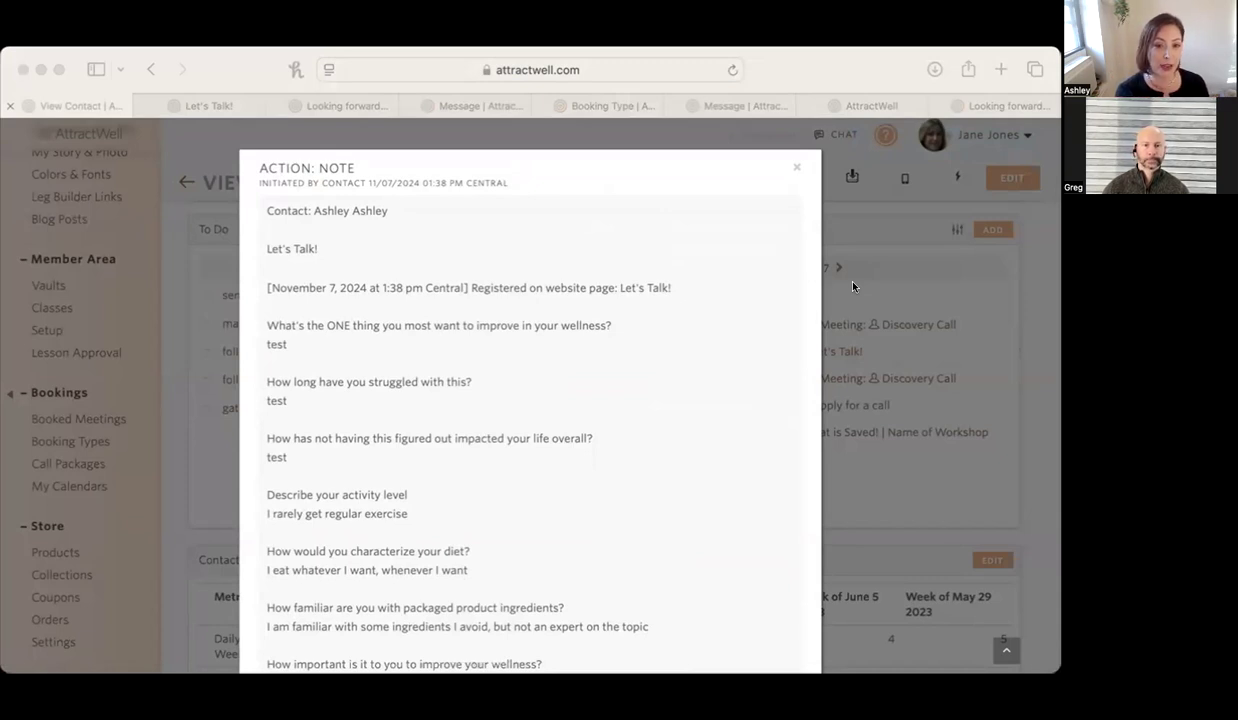
pyautogui.click(139, 383)
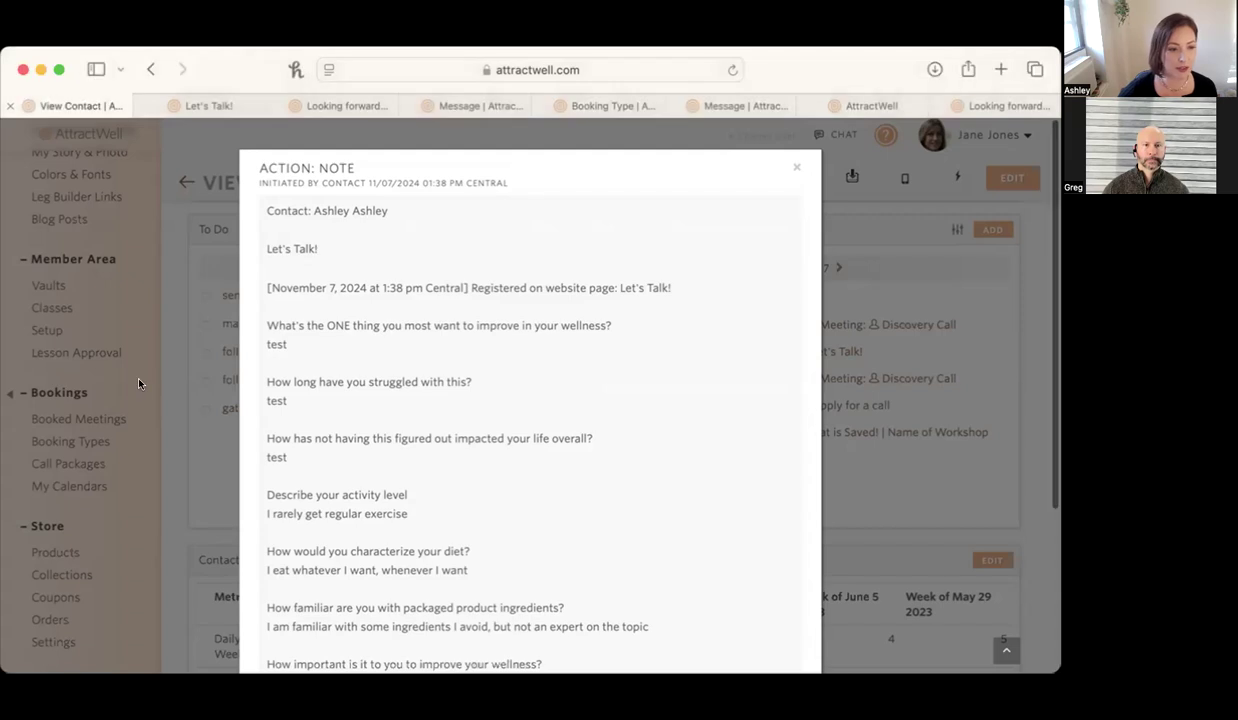
pyautogui.click(797, 168)
# Open the 5 Tips to Lower Blood Sugar landing page for editing.
pyautogui.scroll(10, 145, 359)
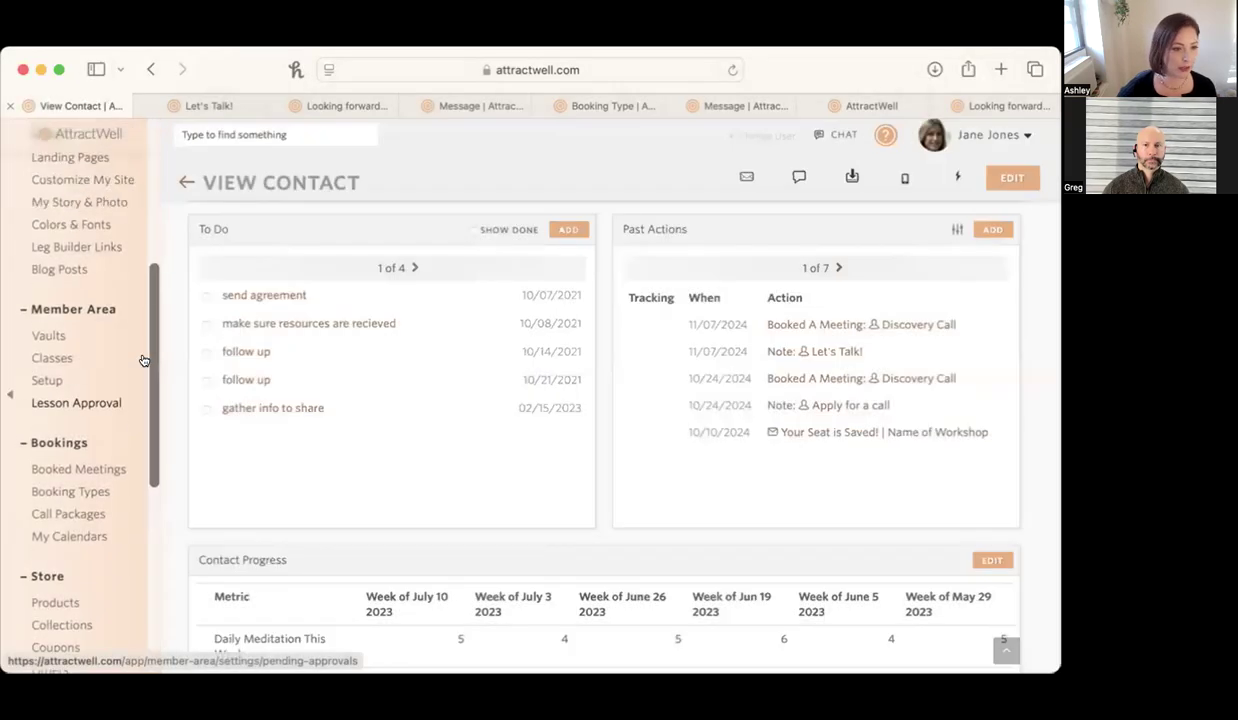
pyautogui.scroll(-2, 145, 359)
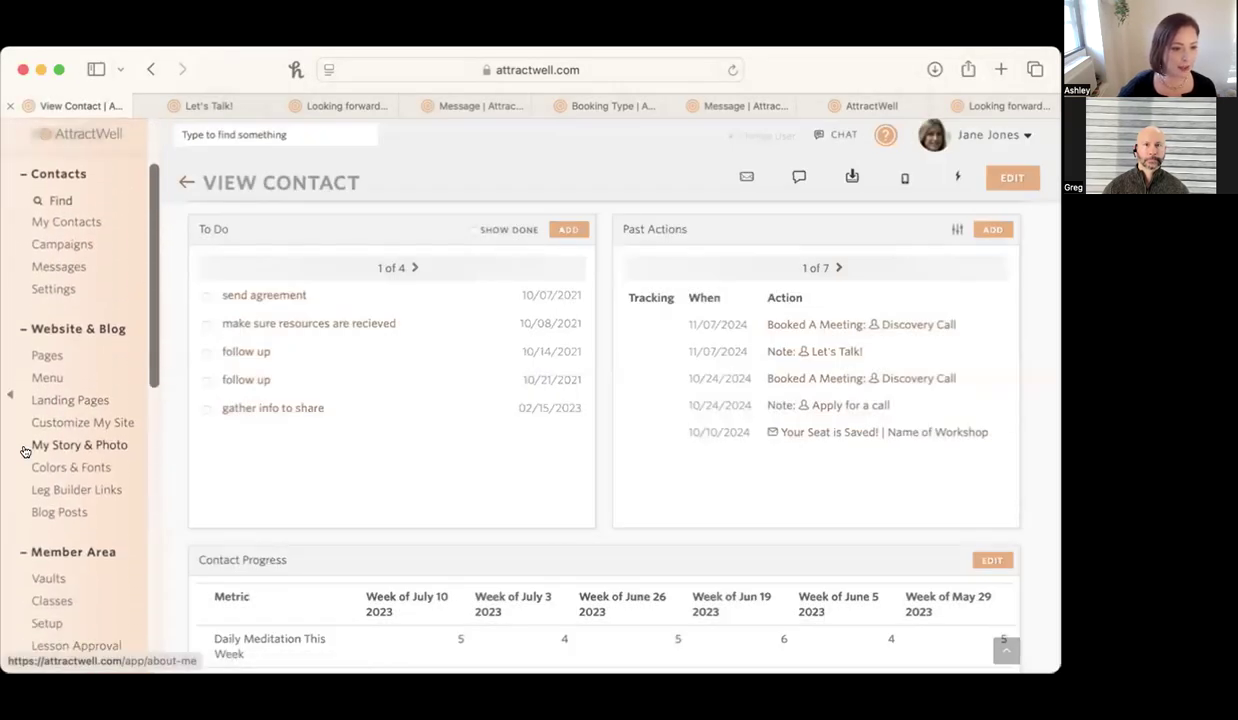
pyautogui.click(100, 396)
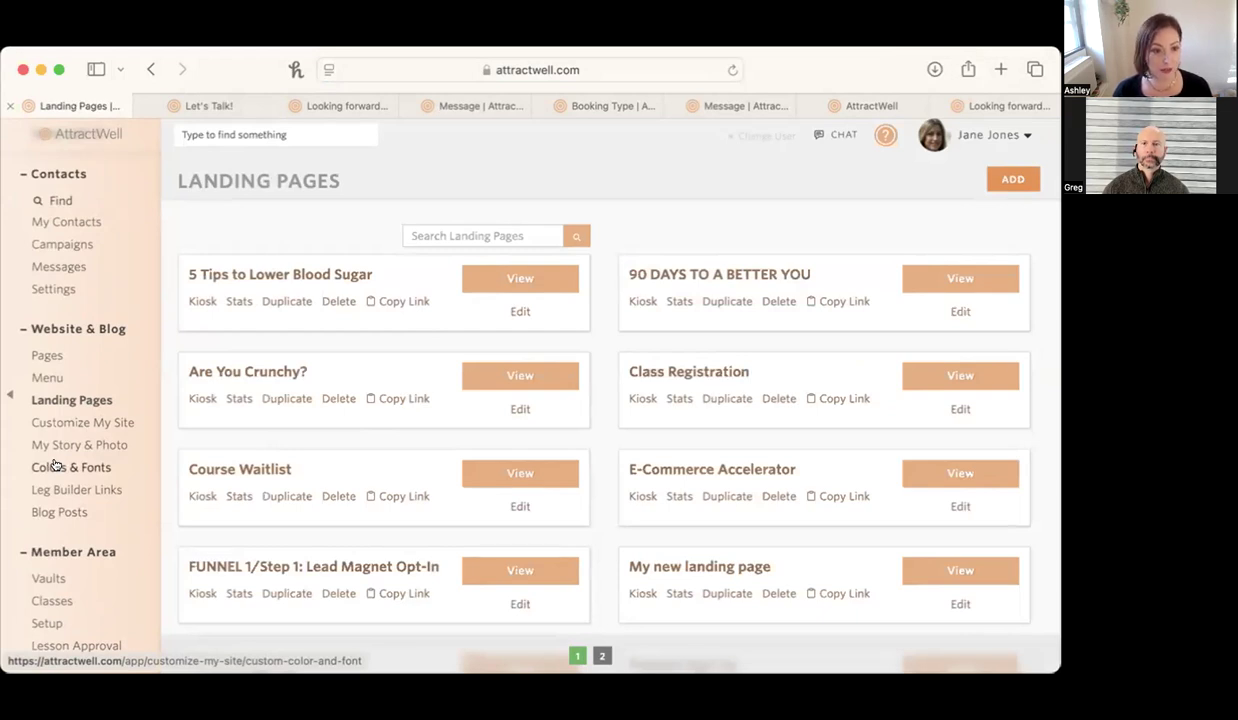
pyautogui.click(311, 276)
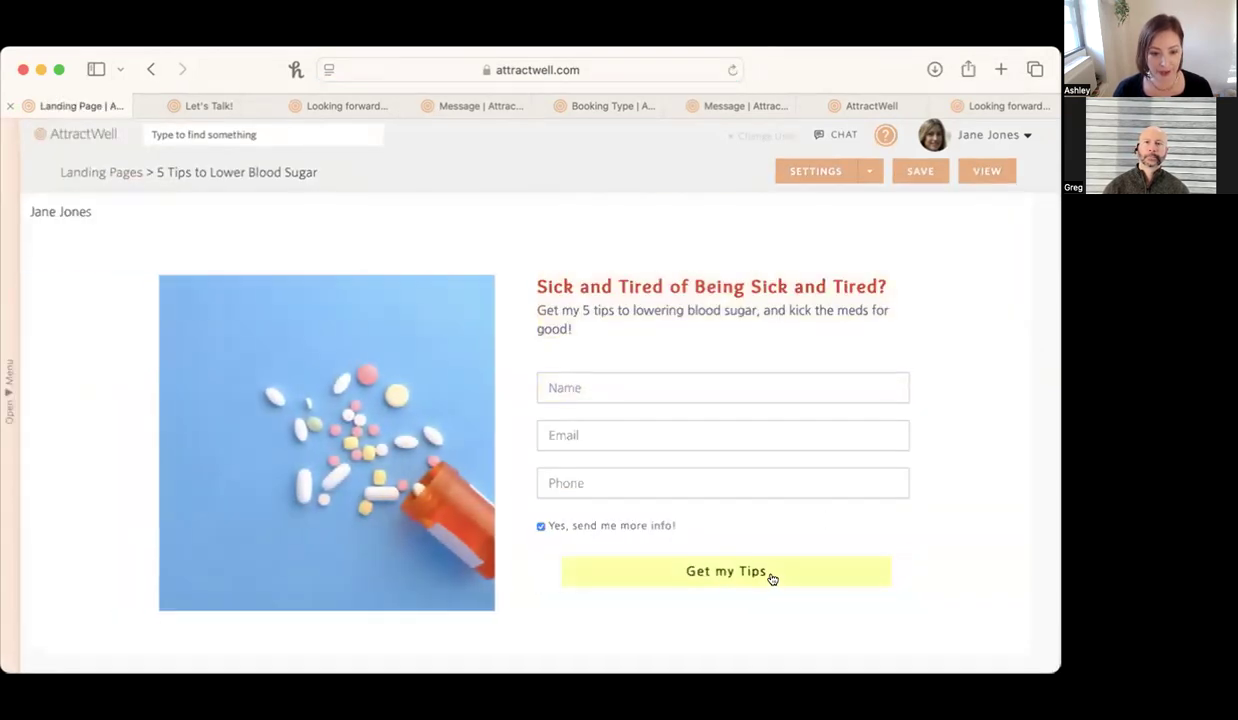
# Open the text editing options of the Get my Tips button and close them.
pyautogui.click(770, 578)
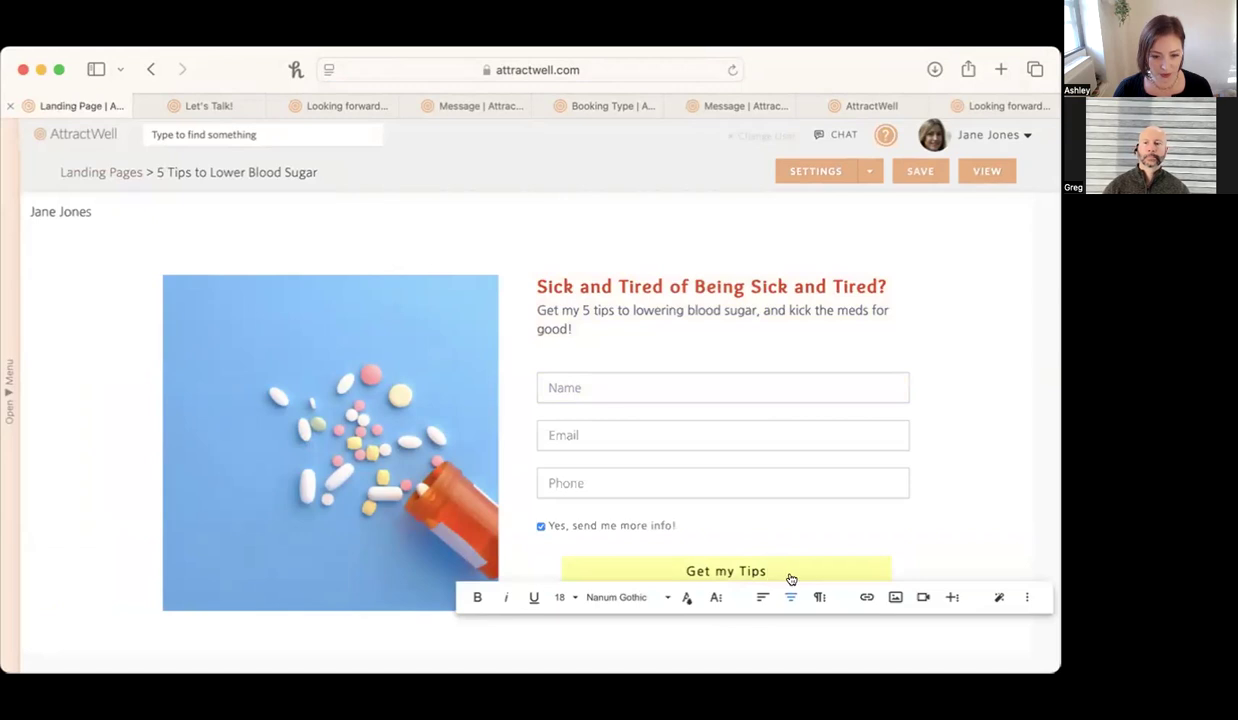
pyautogui.click(1027, 597)
pyautogui.click(1008, 556)
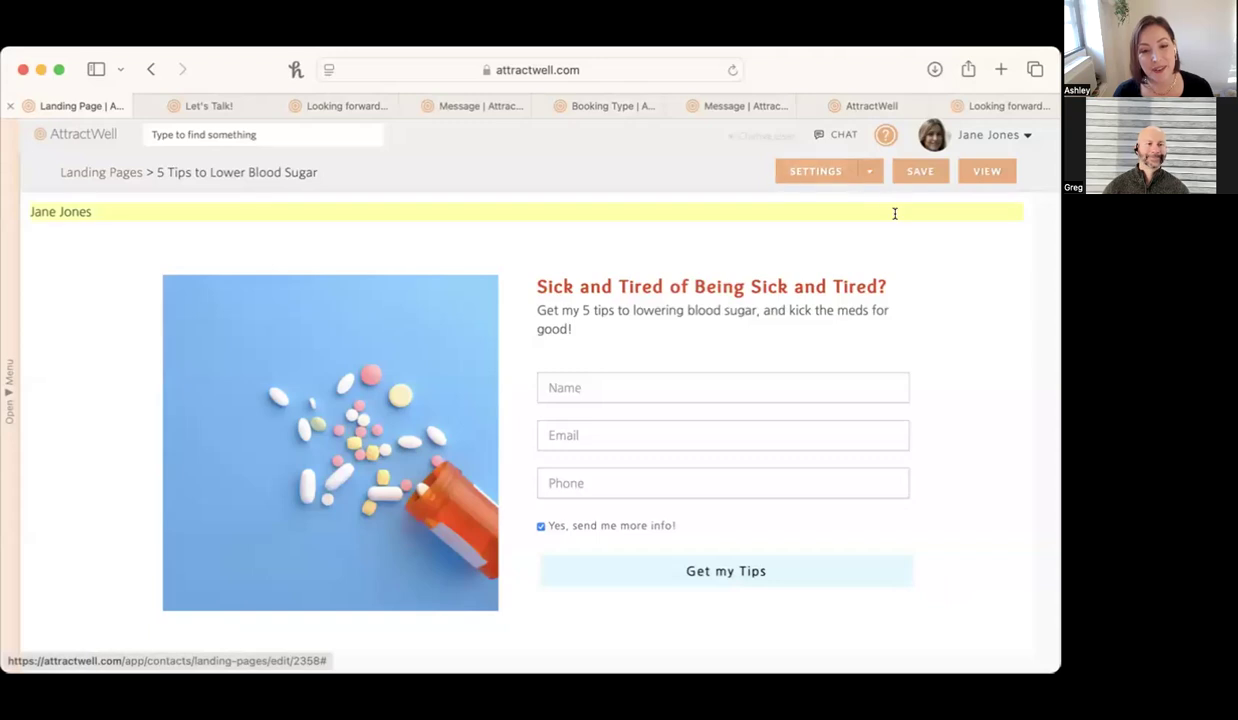
# Review the 5 Tips to Lower Blood Sugar landing page's settings down to its advanced options, and close them.
pyautogui.click(823, 171)
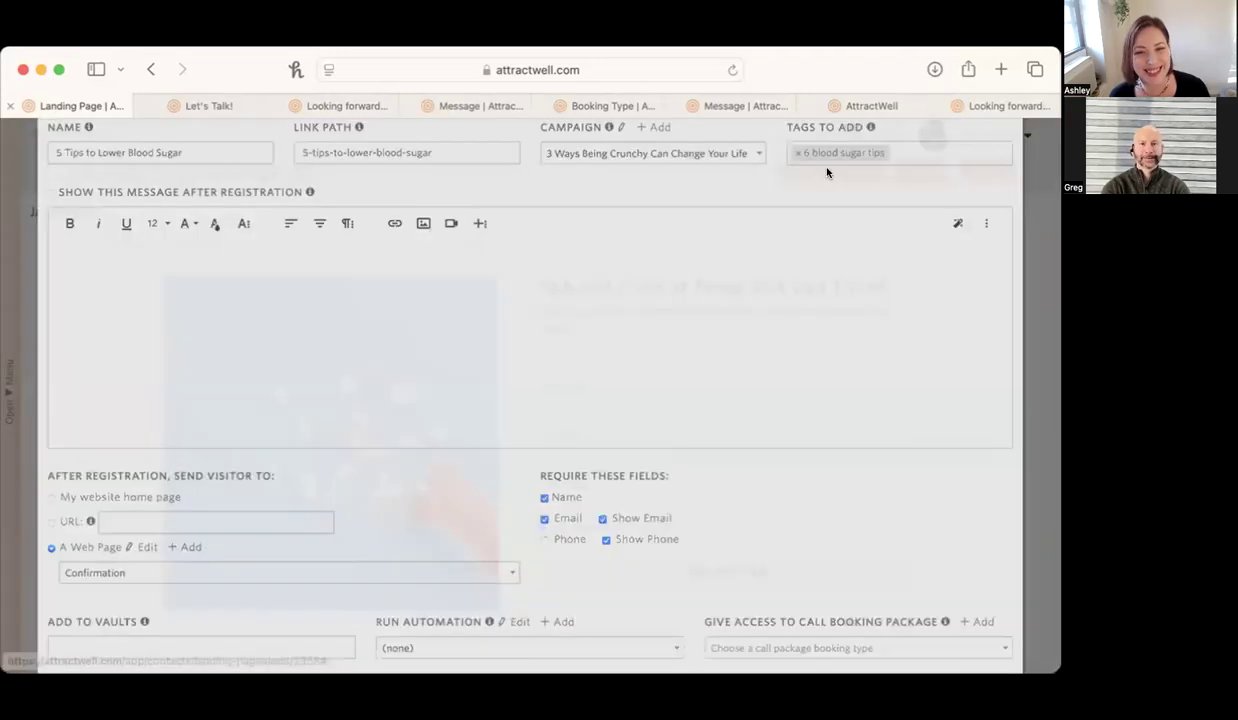
pyautogui.scroll(-3, 718, 338)
pyautogui.scroll(-2, 718, 334)
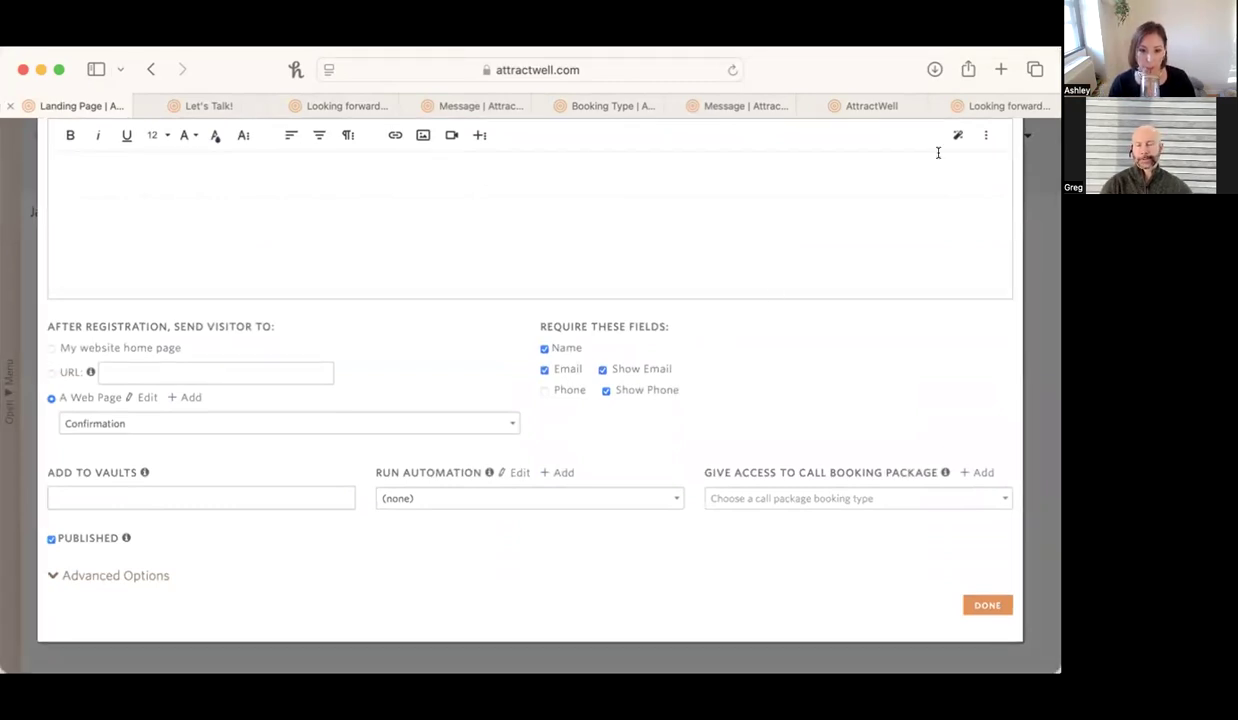
pyautogui.click(1041, 227)
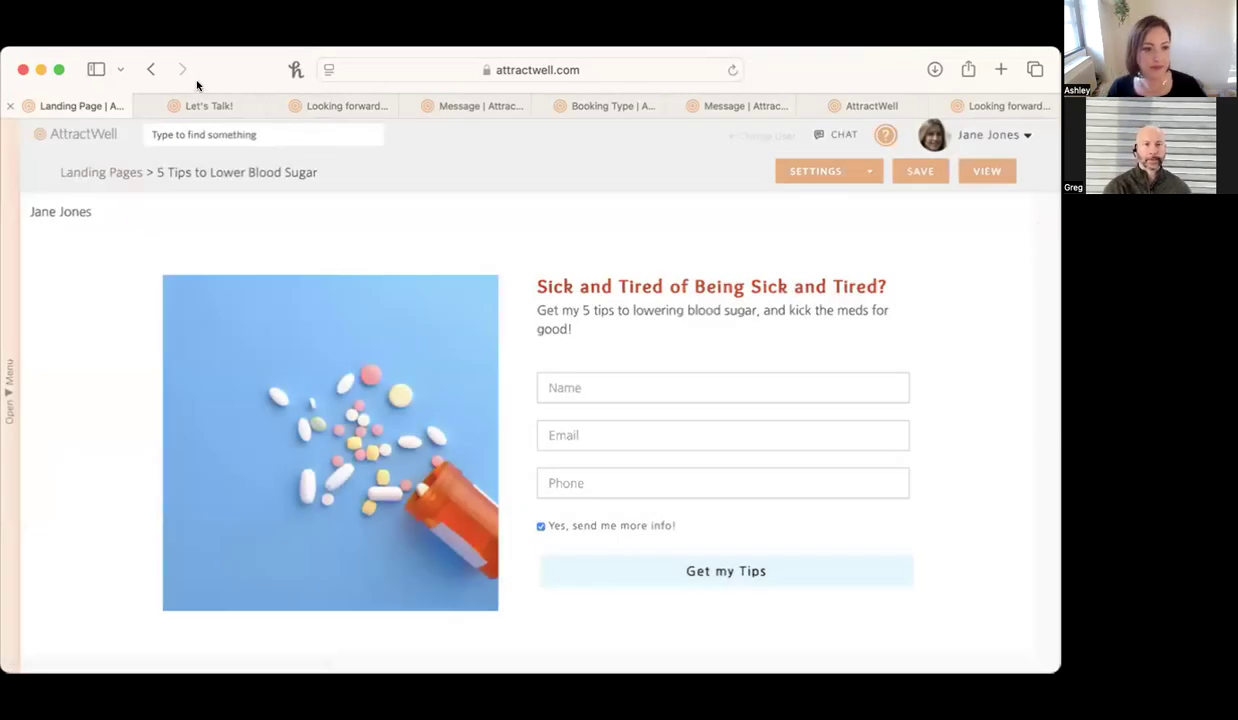
# Close the Let's Talk! page and the booking confirmation page beside it, and open the website's Colors & Fonts settings.
pyautogui.click(198, 106)
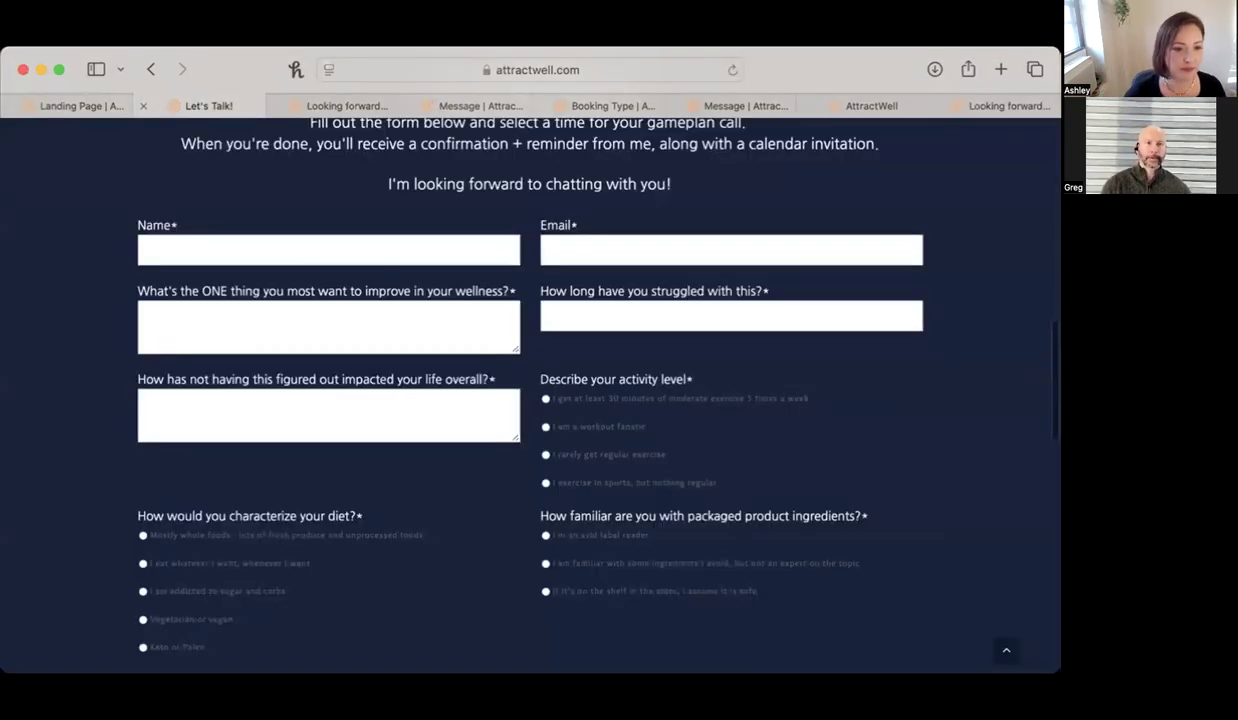
pyautogui.click(141, 106)
pyautogui.click(141, 106)
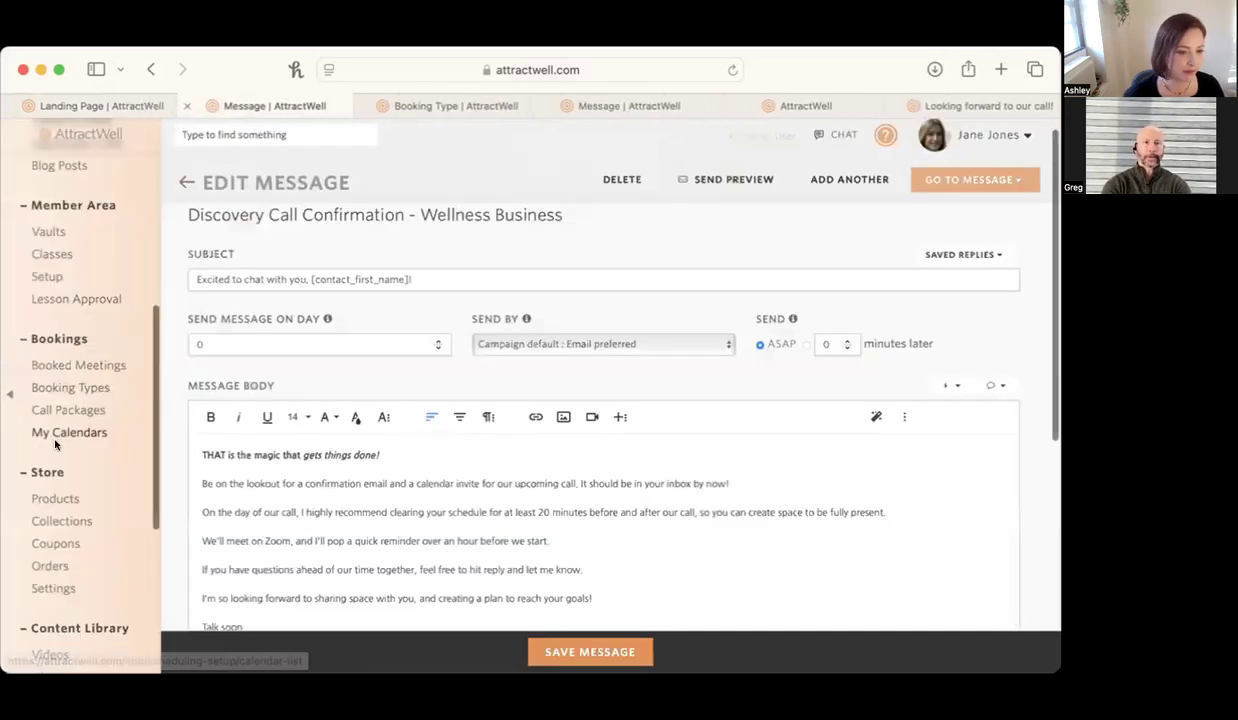
pyautogui.scroll(5, 55, 440)
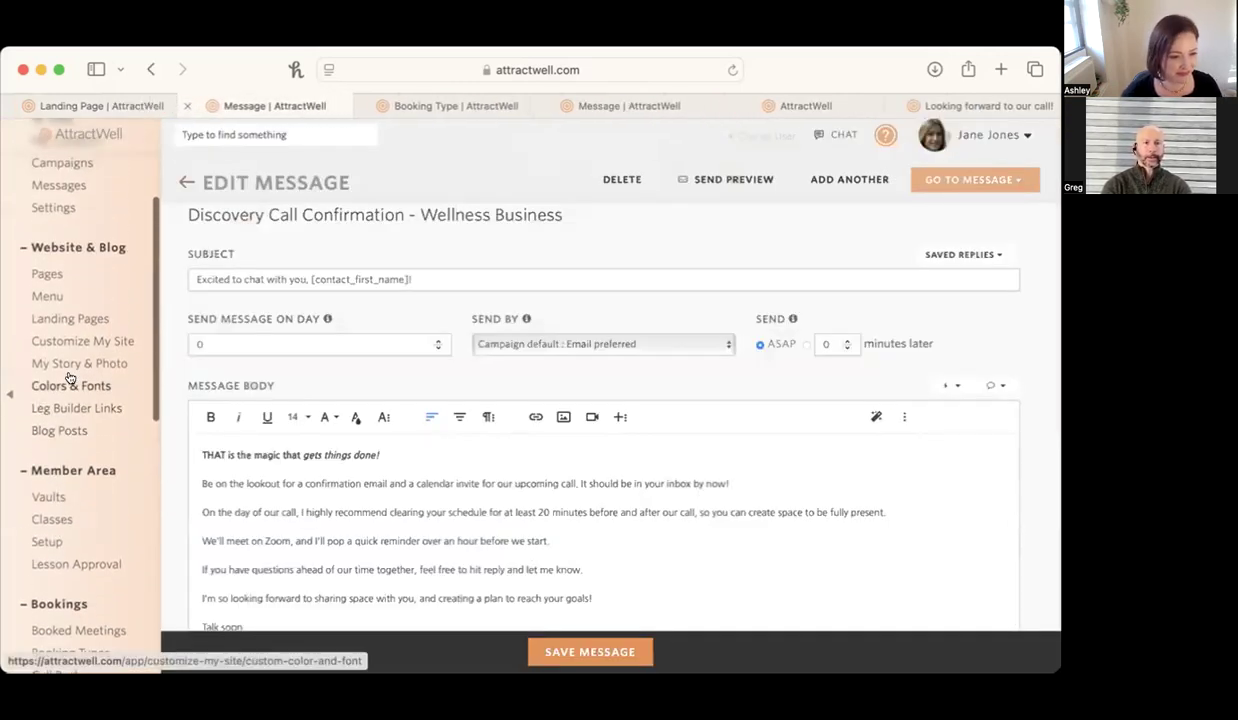
pyautogui.click(104, 384)
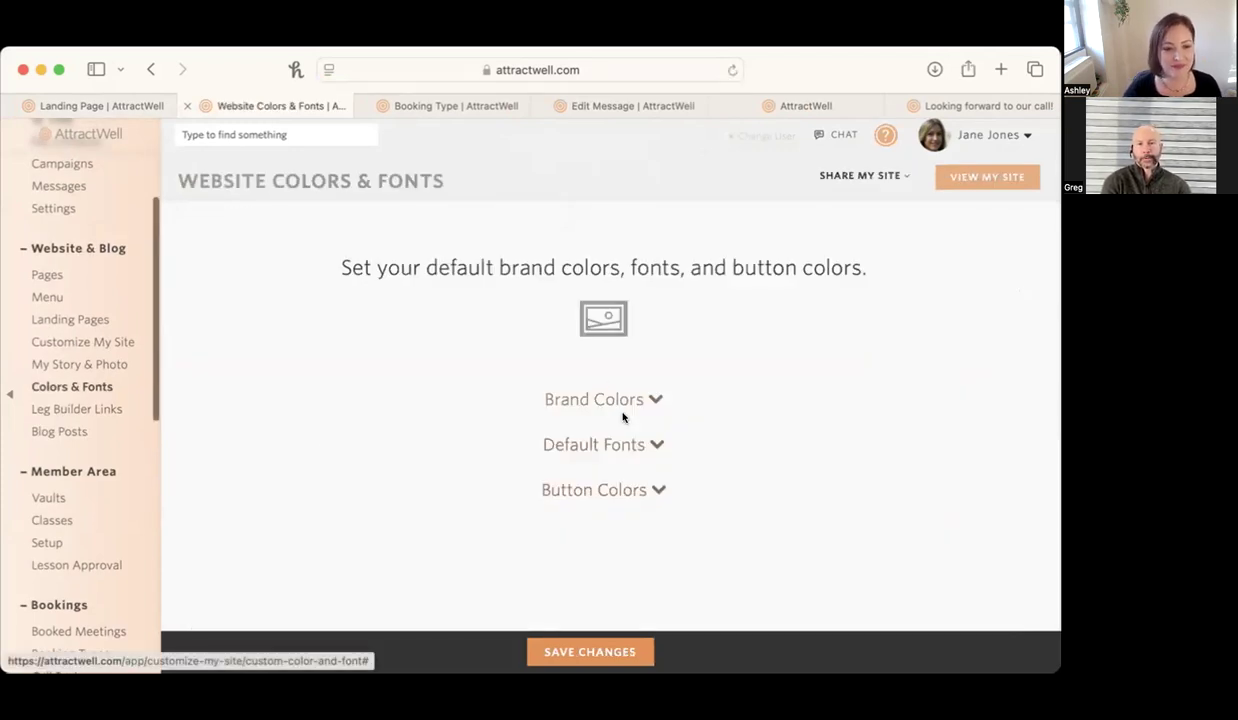
# Change the Red button style's background color to orange-red in the website's button colors, and close the style editor.
pyautogui.click(613, 487)
pyautogui.scroll(-3, 613, 478)
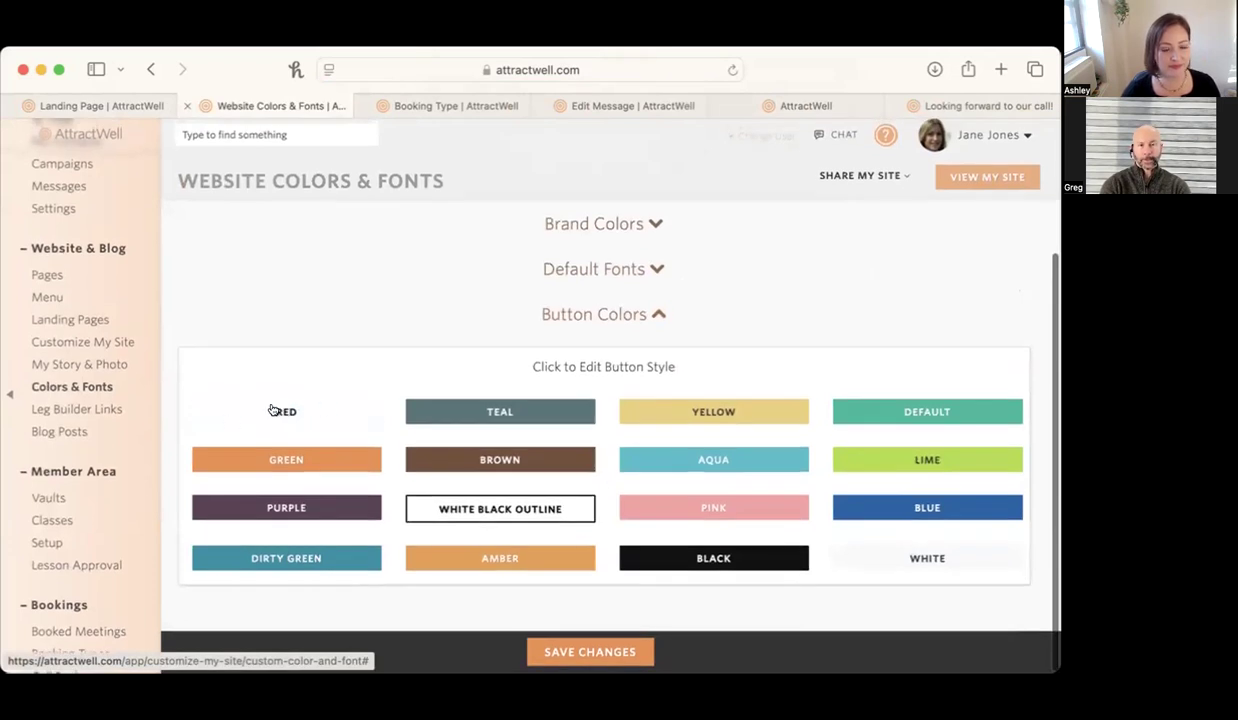
pyautogui.click(277, 410)
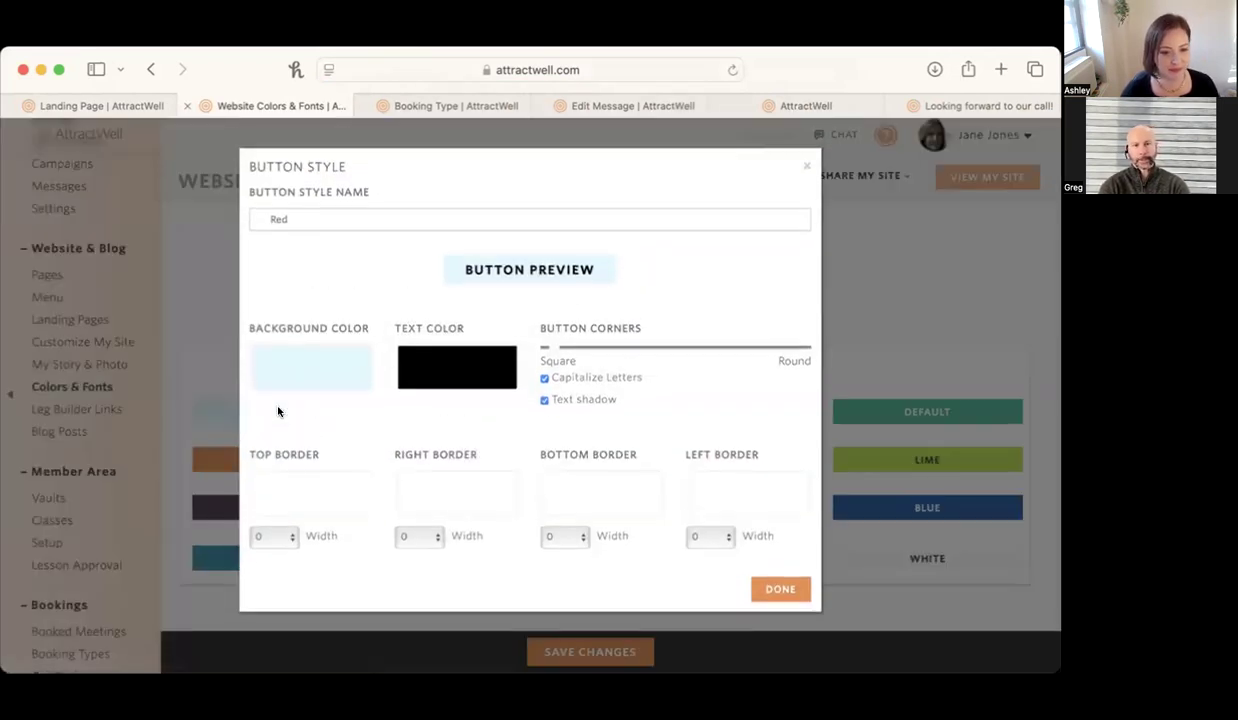
pyautogui.click(314, 356)
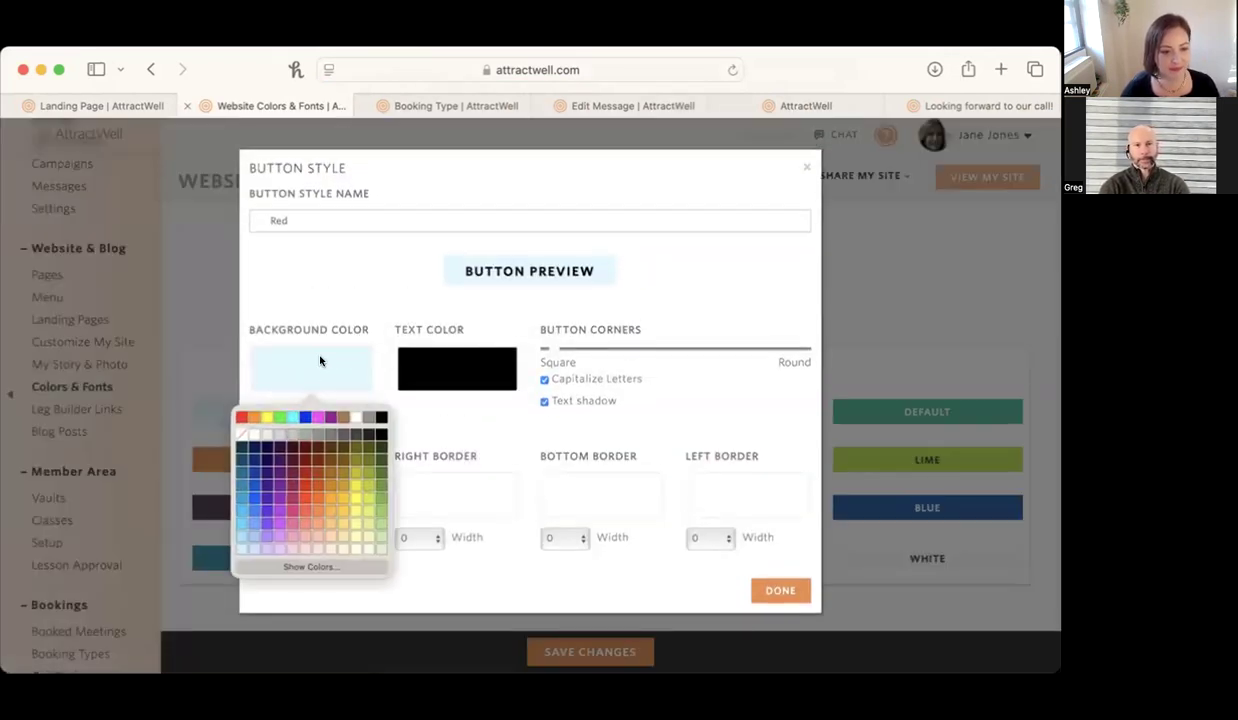
pyautogui.click(304, 496)
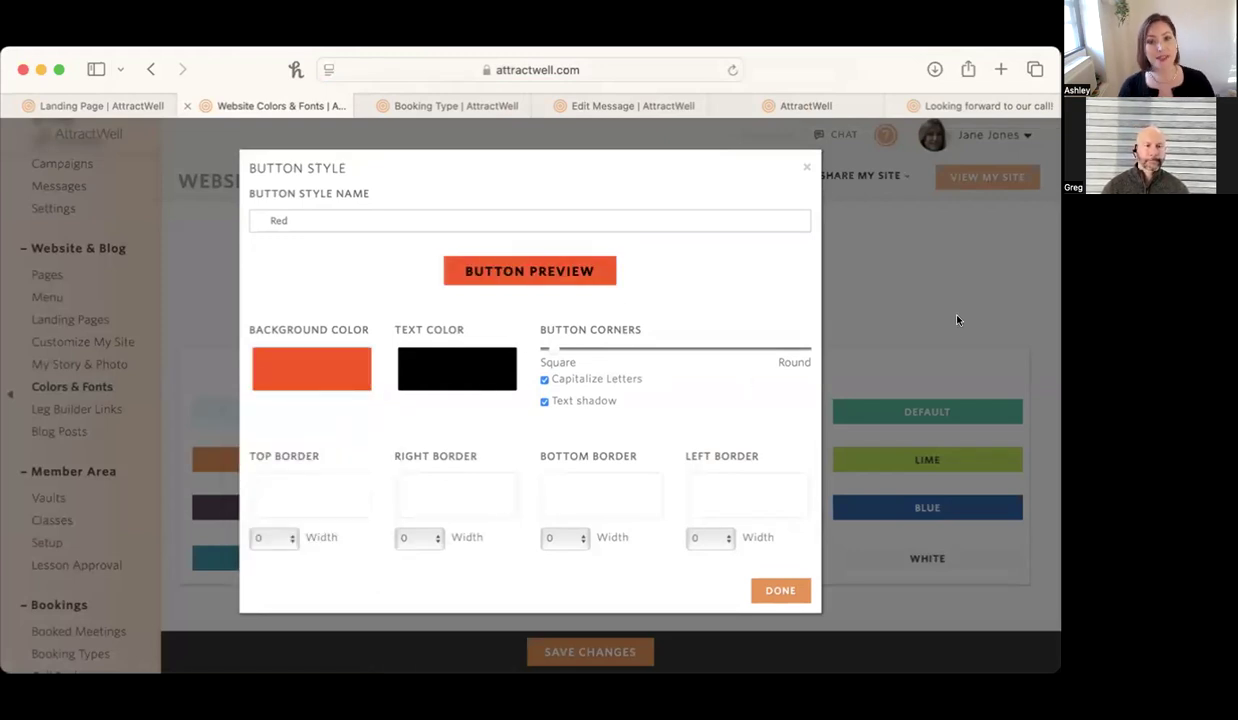
pyautogui.click(804, 168)
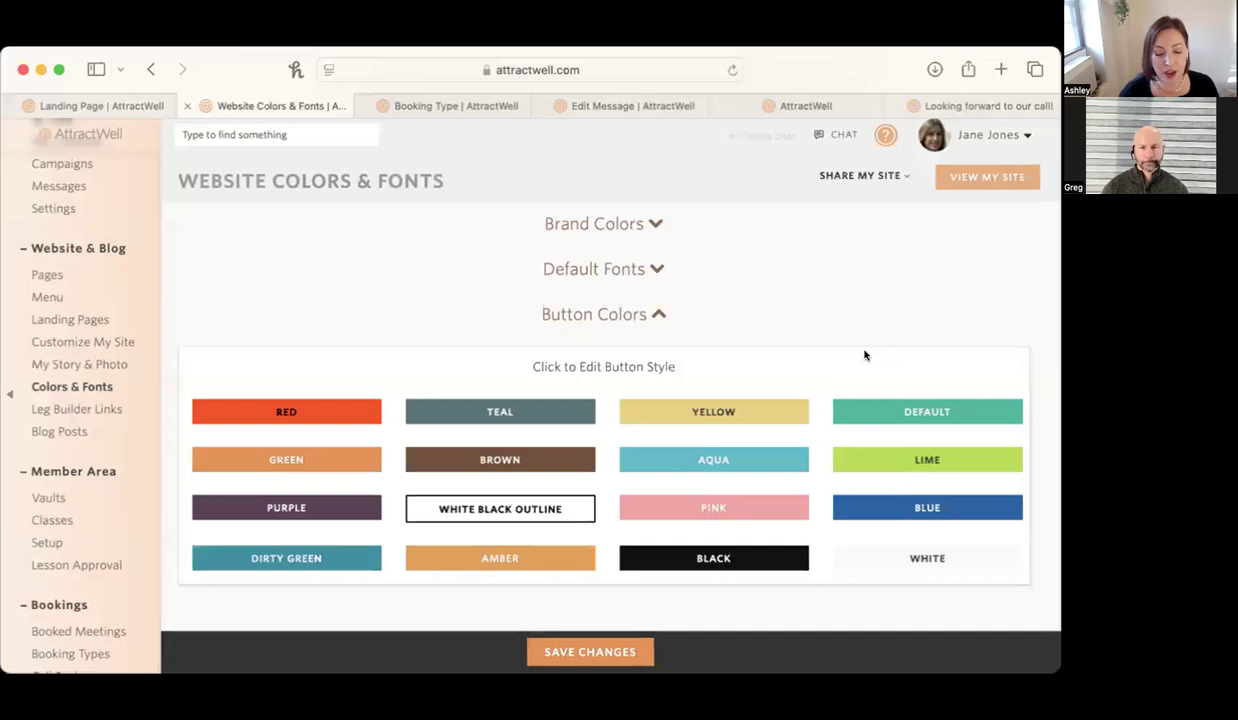
# Return to the 5 Tips to Lower Blood Sugar landing page editor and go from there to the Website Pages list.
pyautogui.click(98, 107)
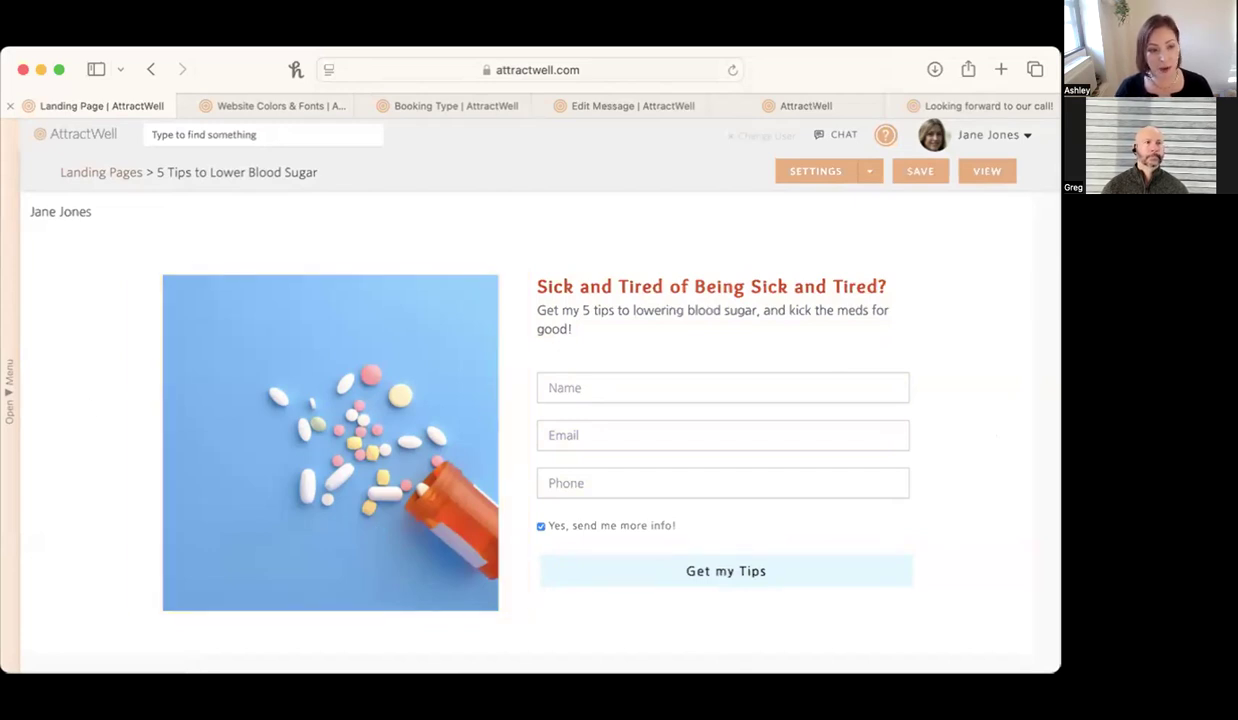
pyautogui.click(10, 403)
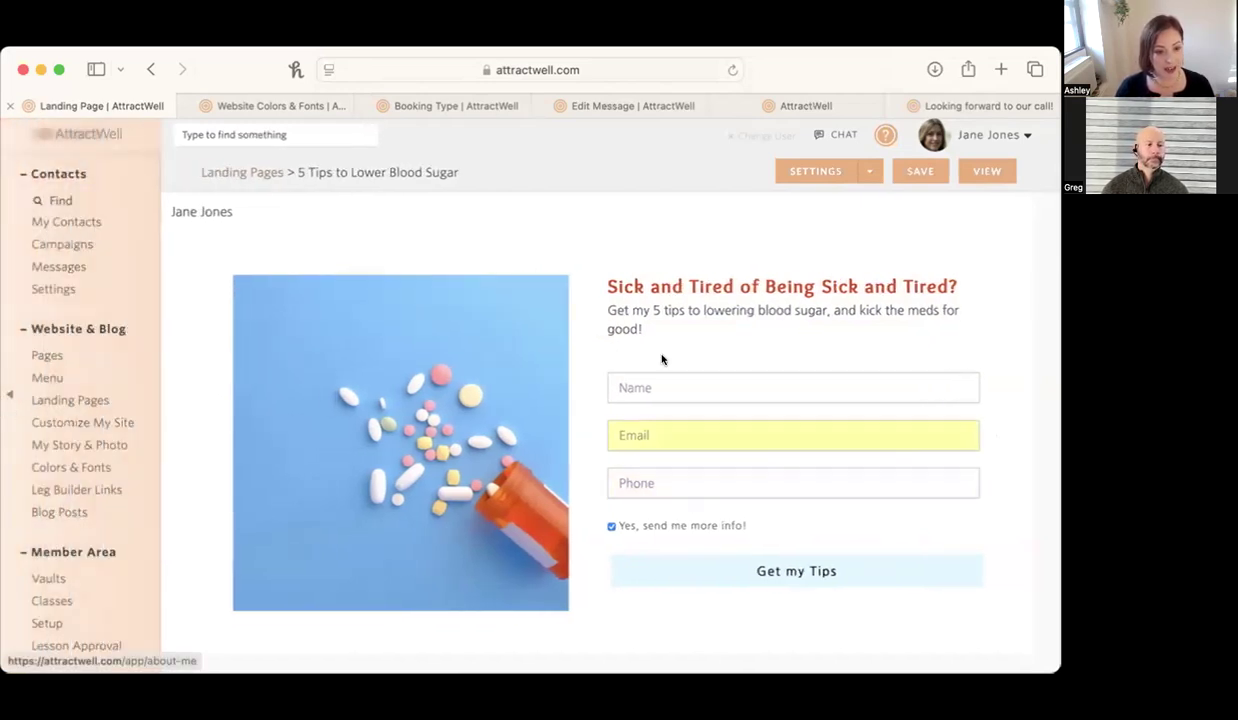
pyautogui.scroll(-2, 68, 546)
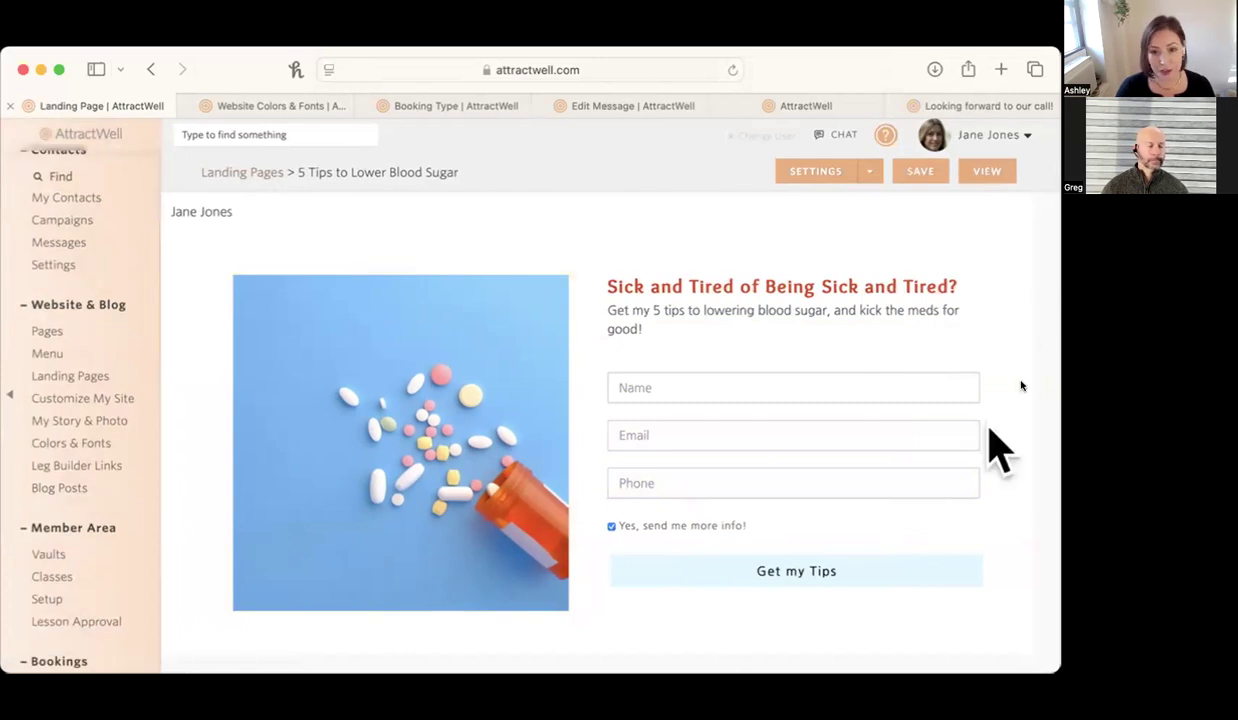
pyautogui.scroll(-1, 80, 568)
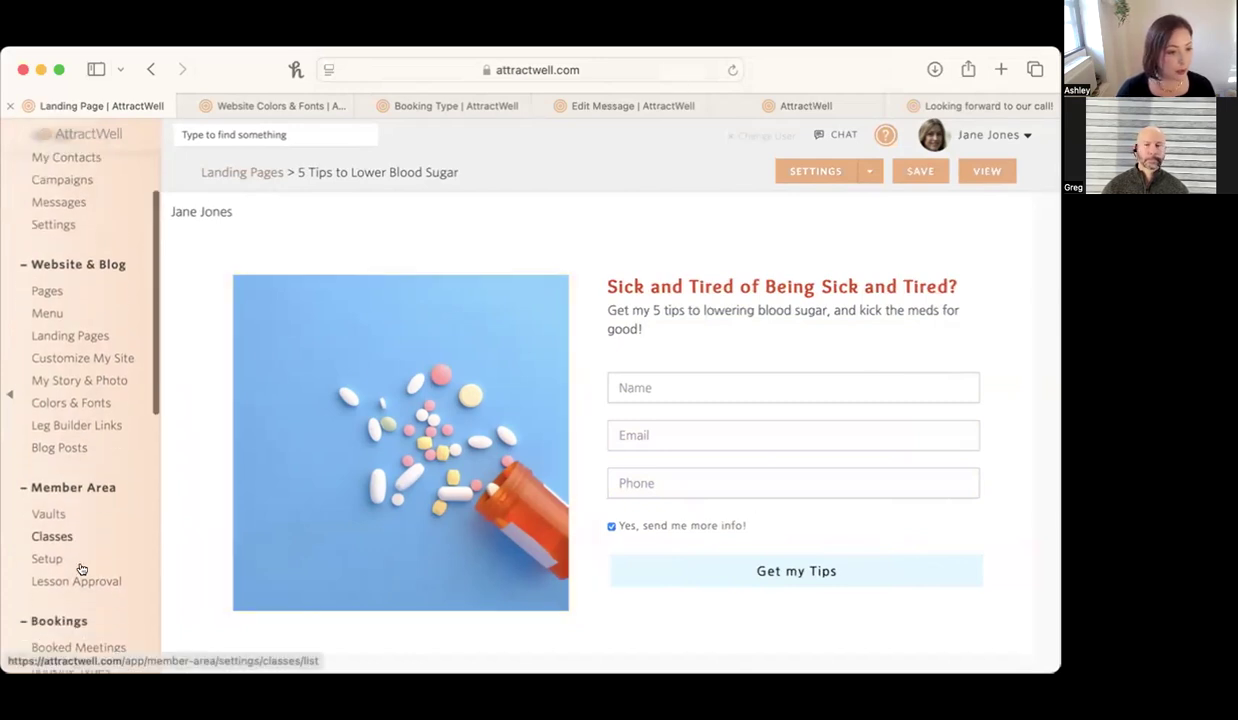
pyautogui.scroll(1, 82, 569)
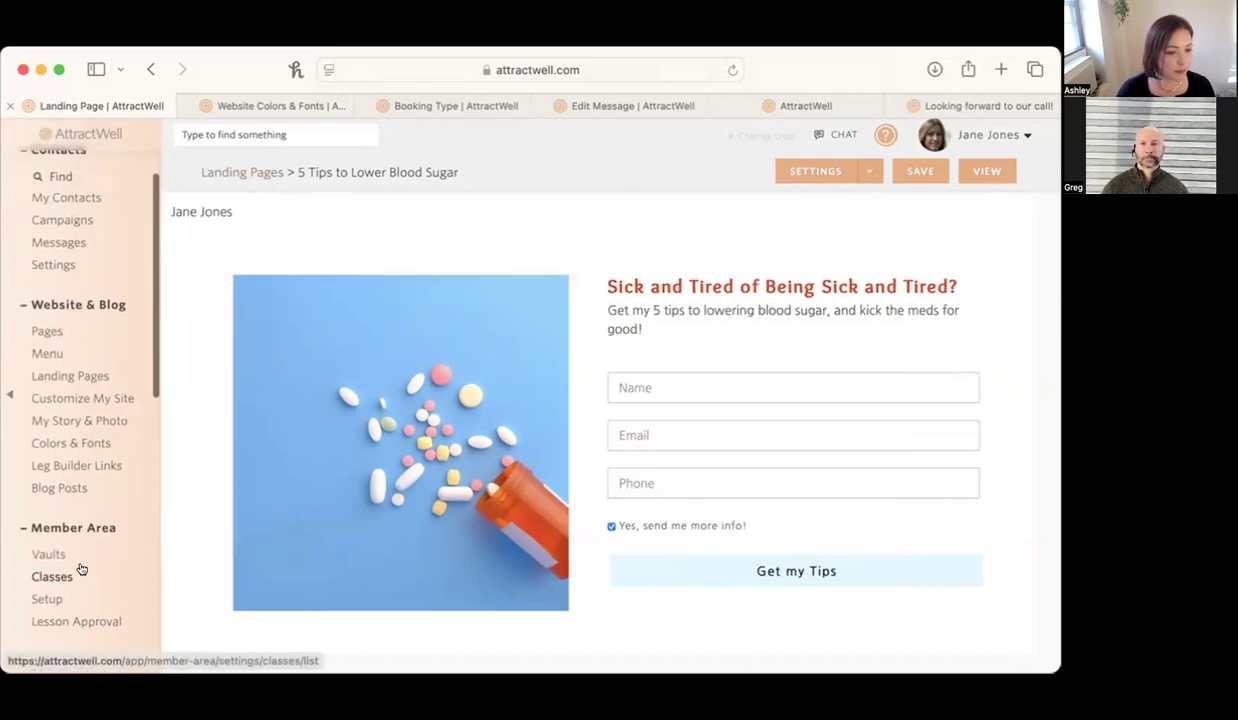
pyautogui.click(55, 327)
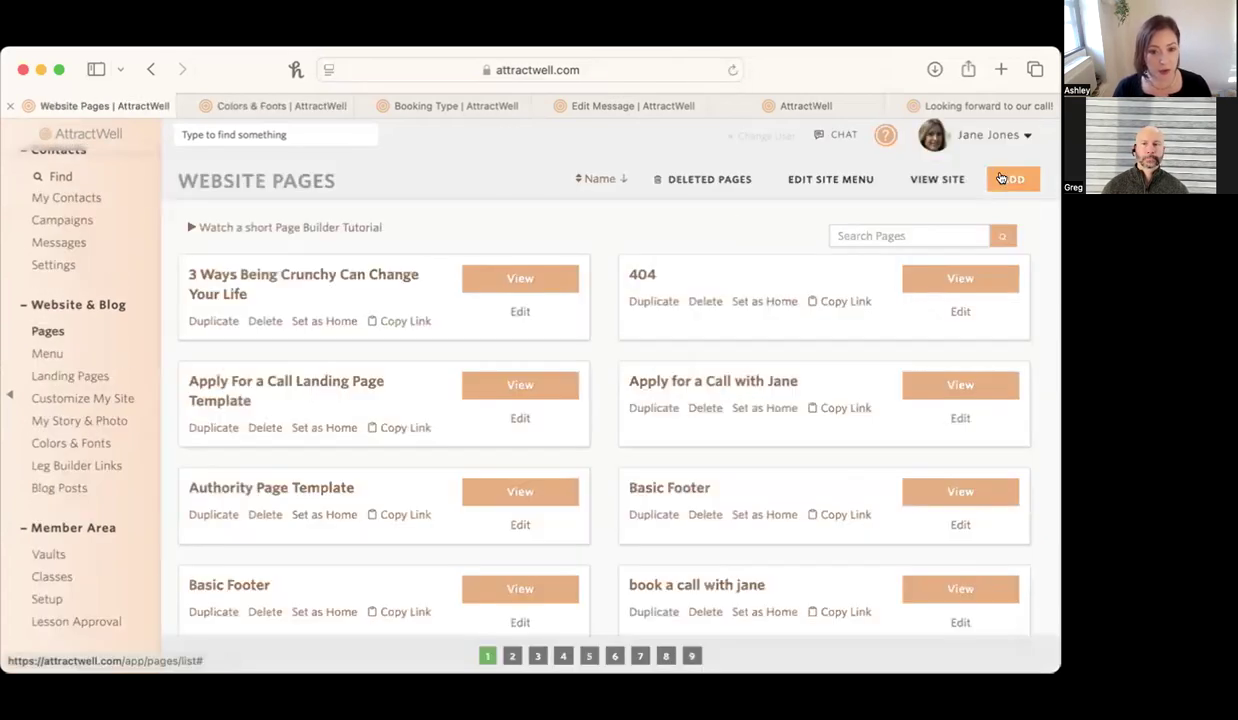
# Create a new website page from the Blank template and insert a 2 Column, Photo Left, Text Right section.
pyautogui.click(1005, 177)
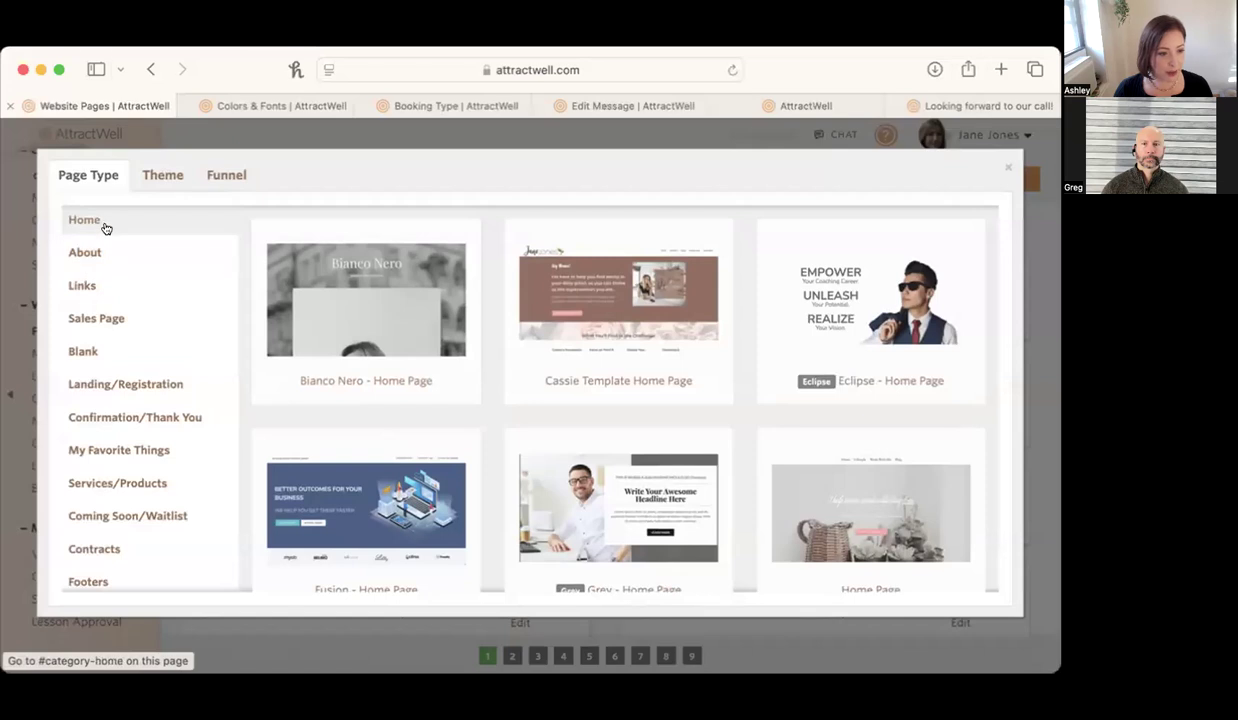
pyautogui.click(87, 346)
pyautogui.click(355, 307)
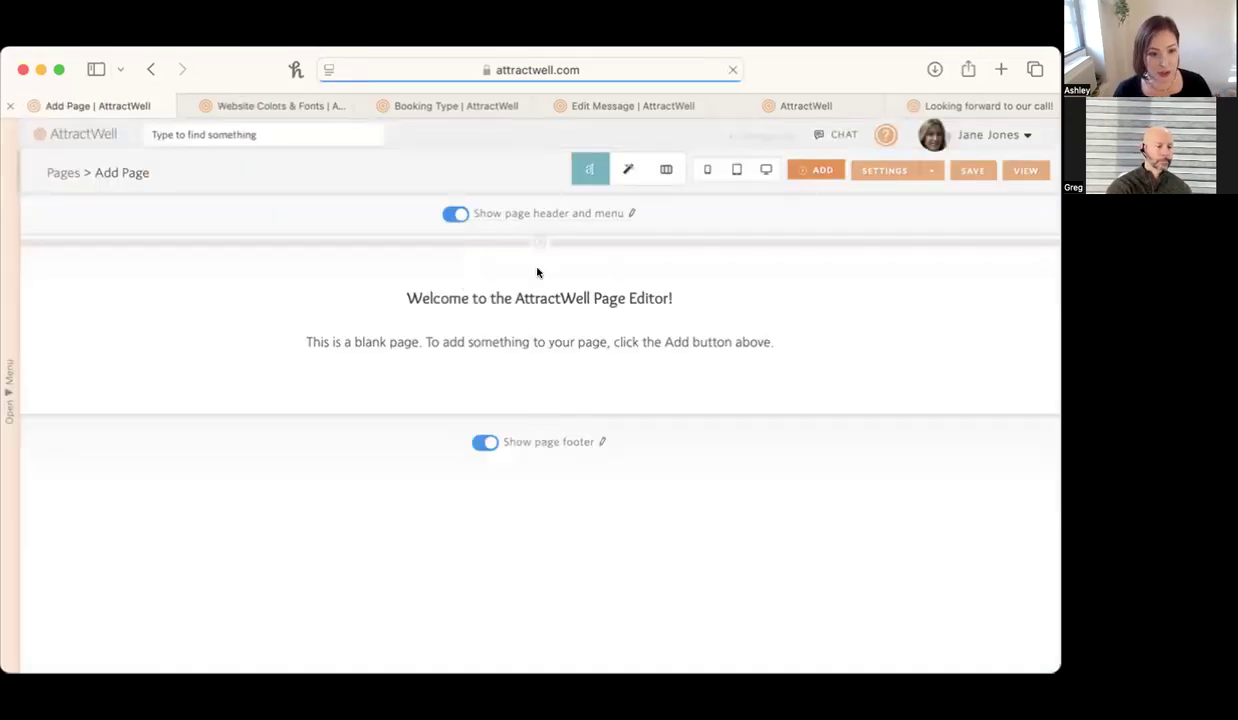
pyautogui.click(539, 246)
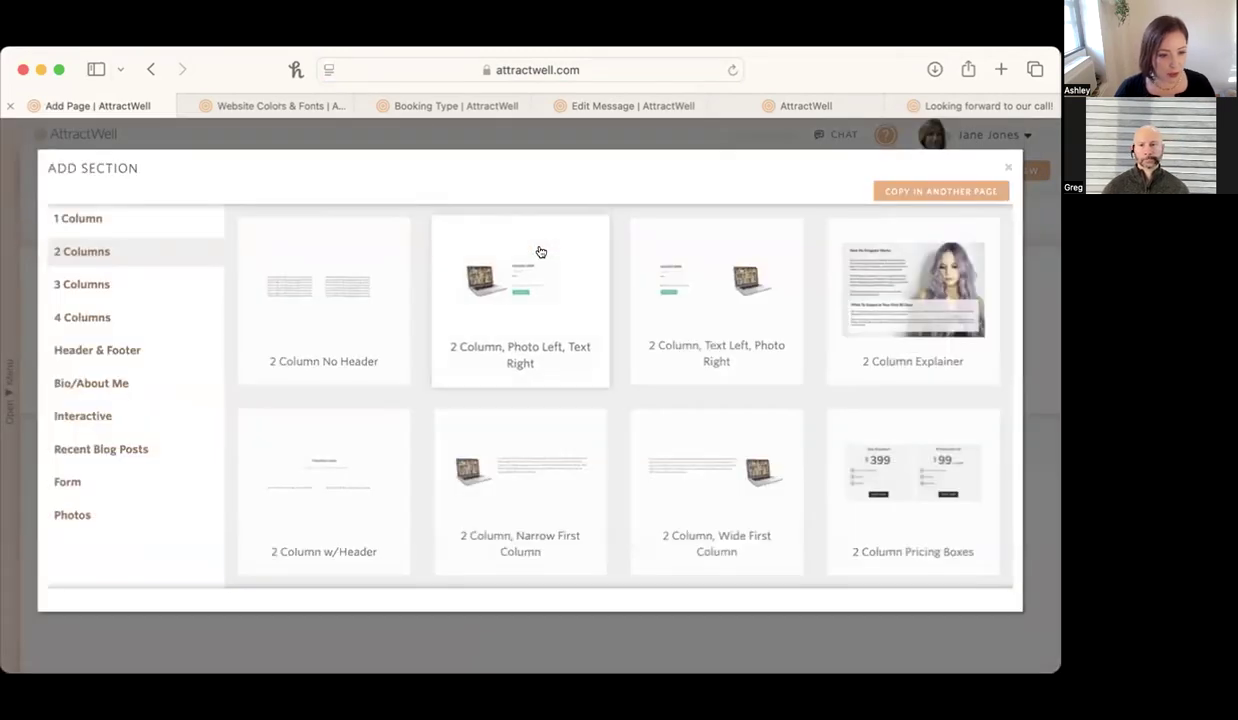
pyautogui.click(527, 304)
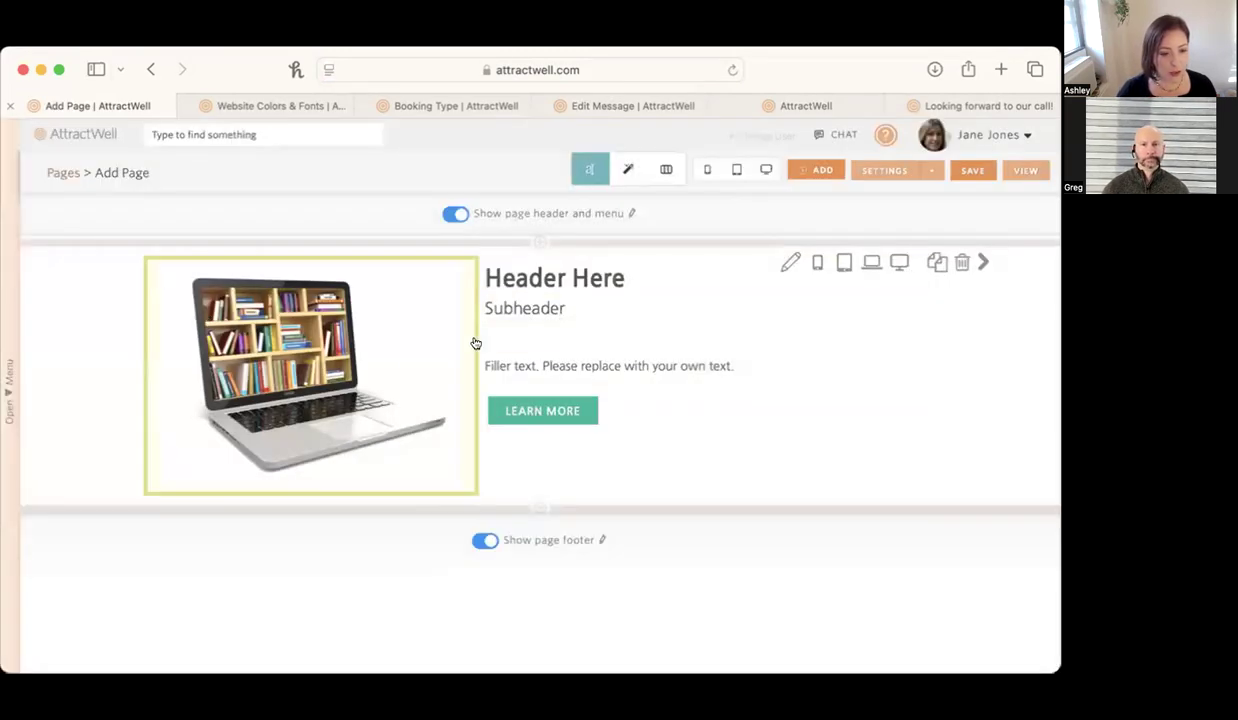
pyautogui.click(266, 373)
pyautogui.click(267, 388)
pyautogui.click(807, 414)
pyautogui.click(938, 342)
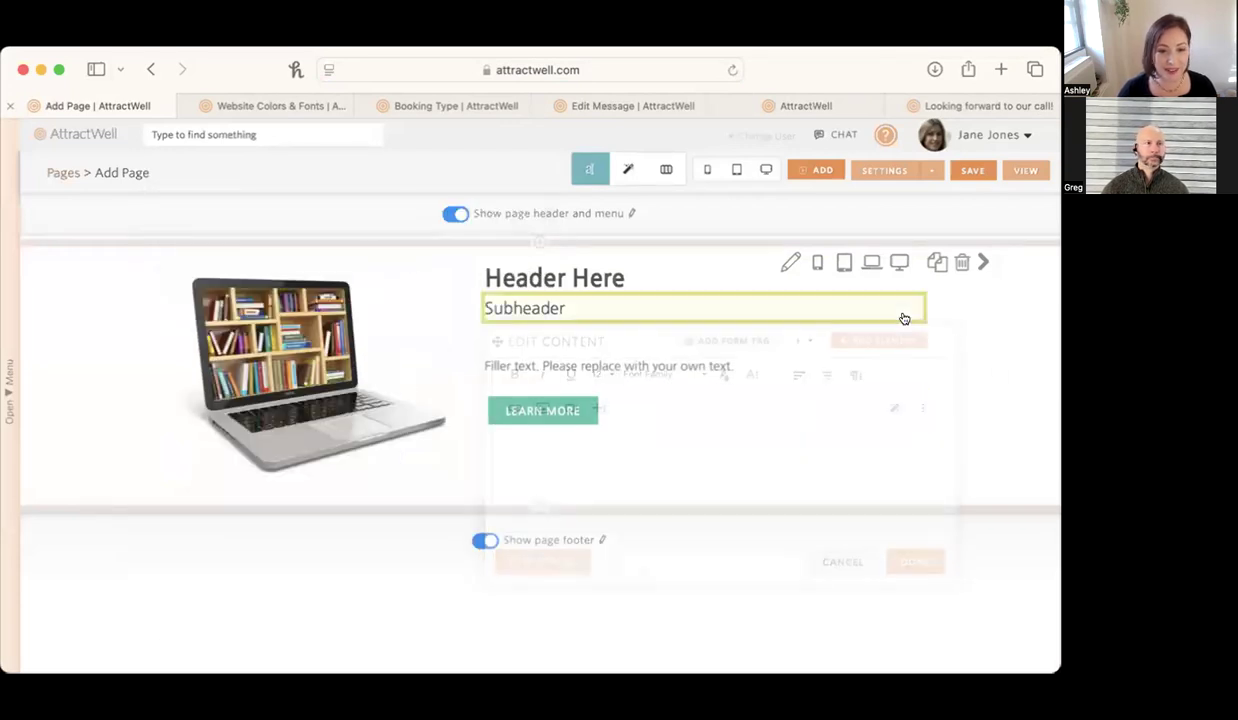
# Give the Subheader element in the new section a Fade In Left animation with a 0.2 seconds delay.
pyautogui.click(626, 167)
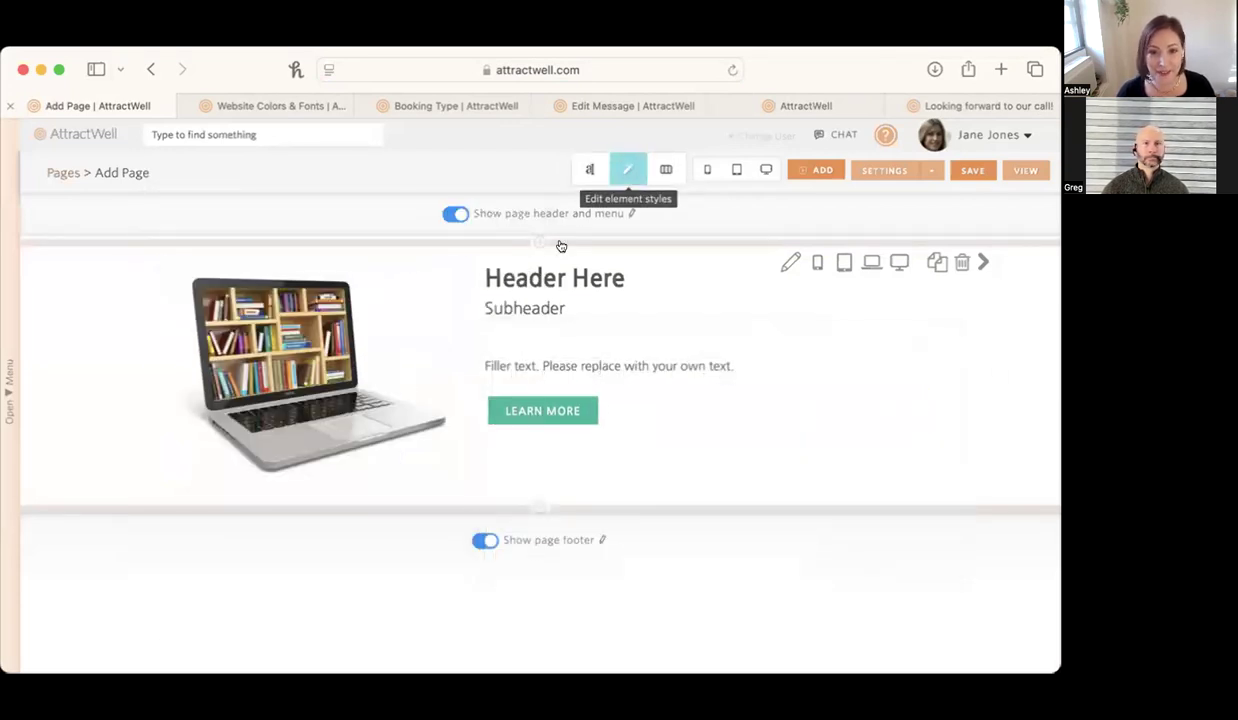
pyautogui.click(769, 300)
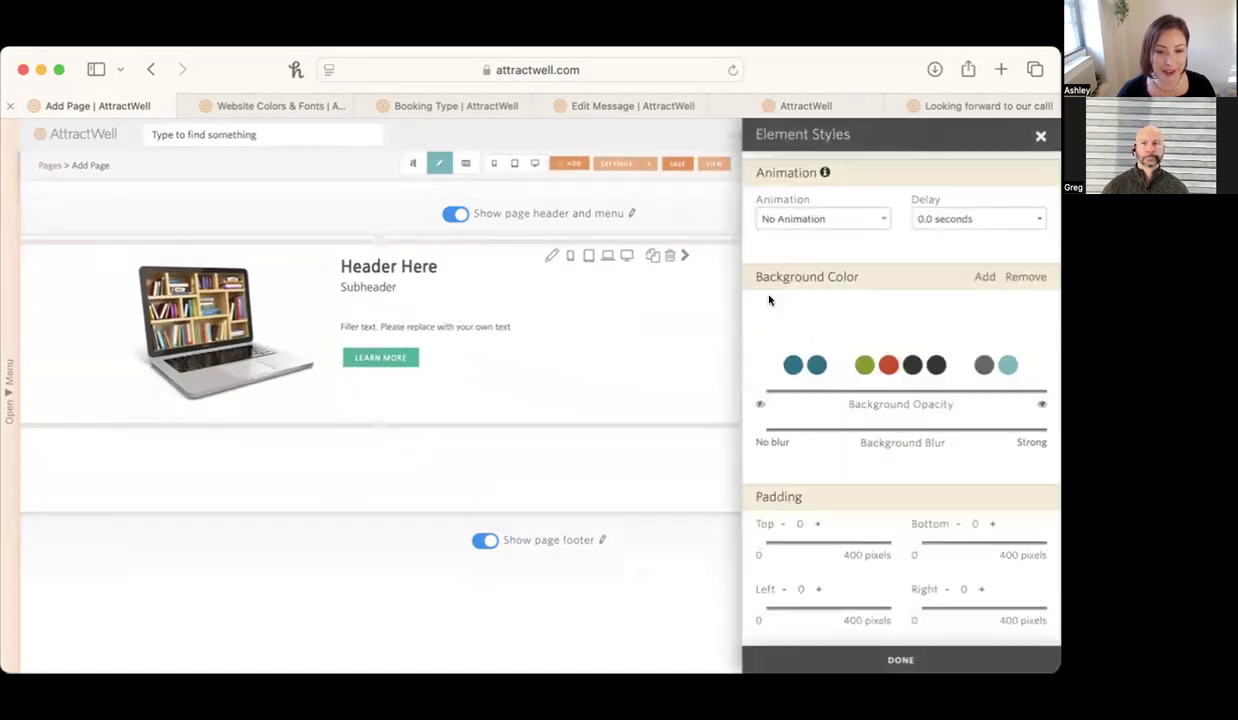
pyautogui.click(811, 221)
pyautogui.scroll(-10, 800, 310)
pyautogui.scroll(-15, 811, 304)
pyautogui.scroll(15, 811, 301)
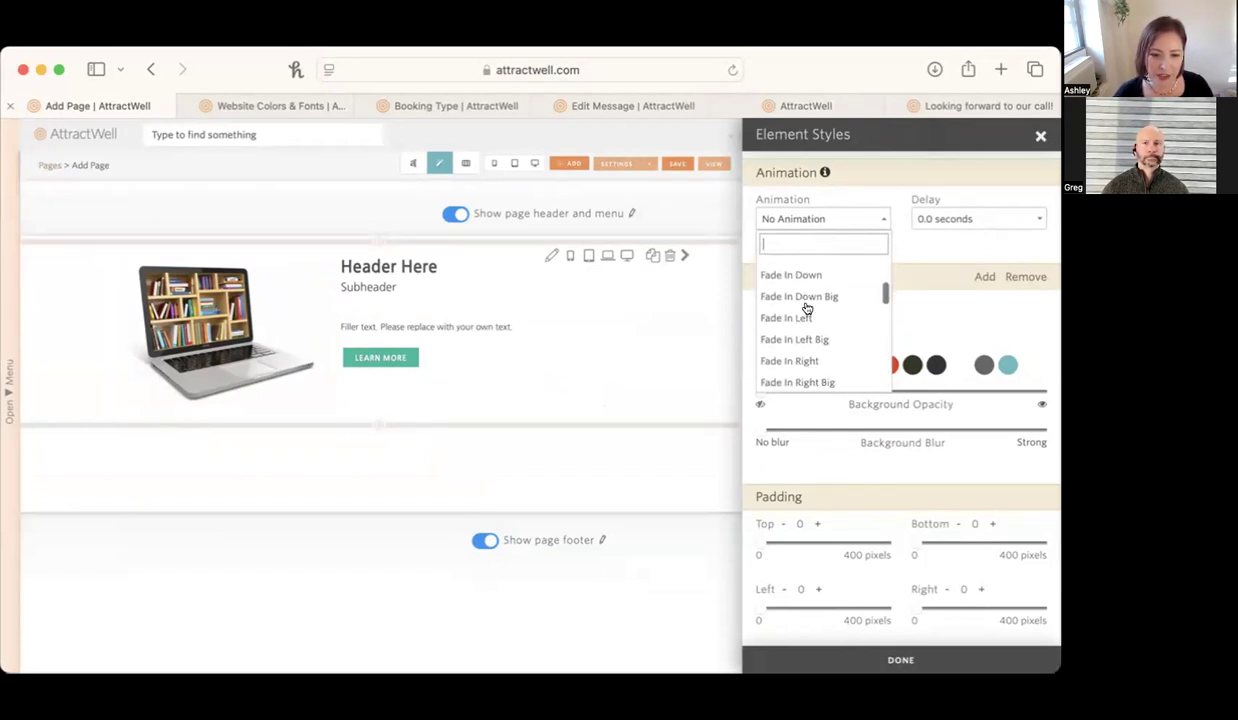
pyautogui.click(807, 312)
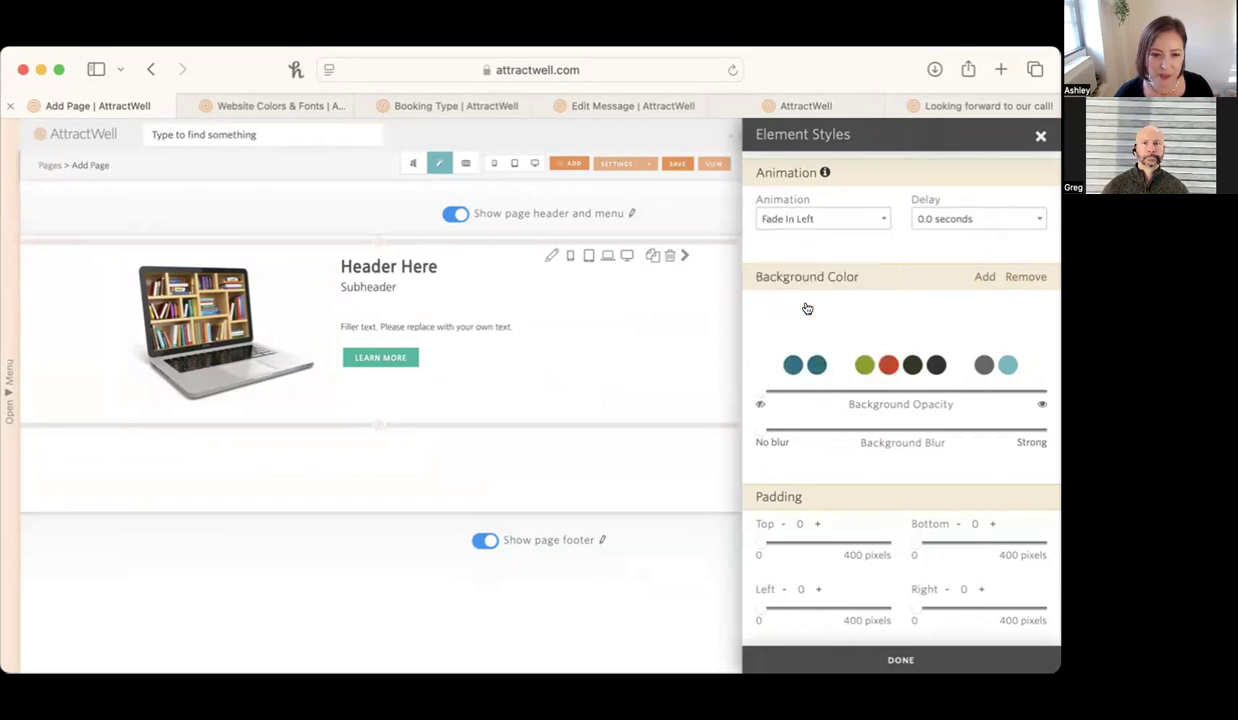
pyautogui.click(987, 217)
pyautogui.click(978, 311)
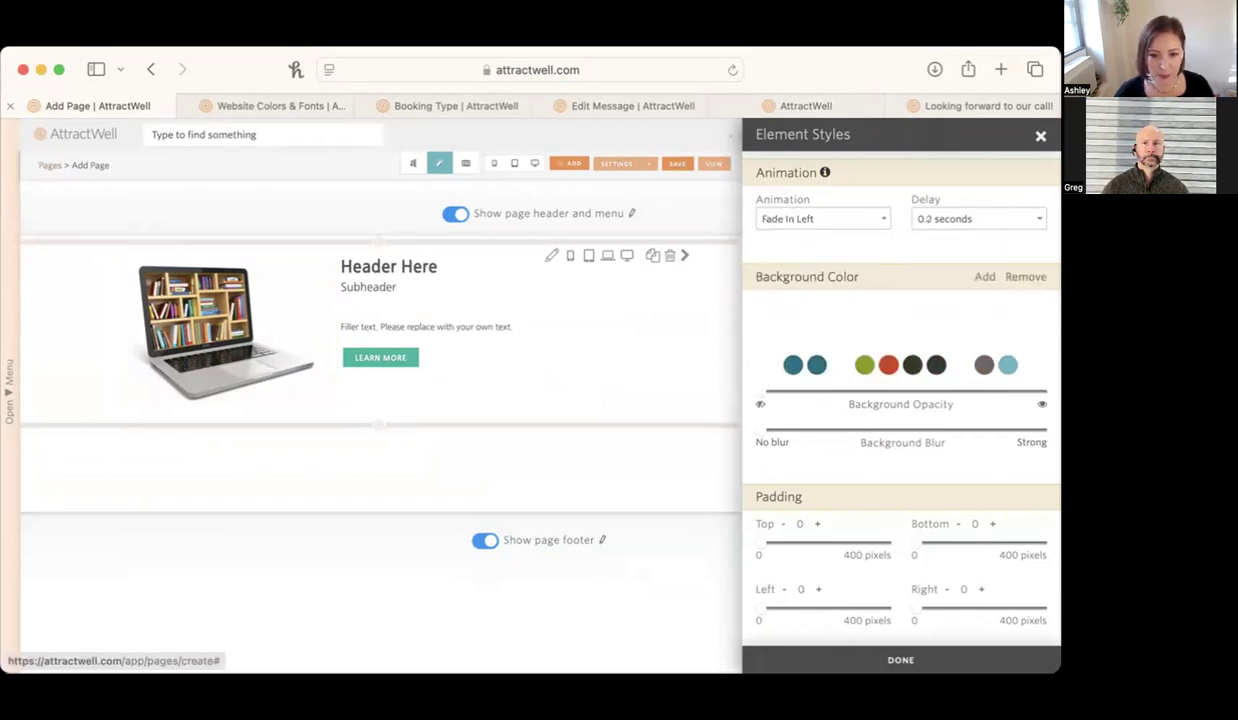
pyautogui.click(622, 348)
pyautogui.click(1040, 136)
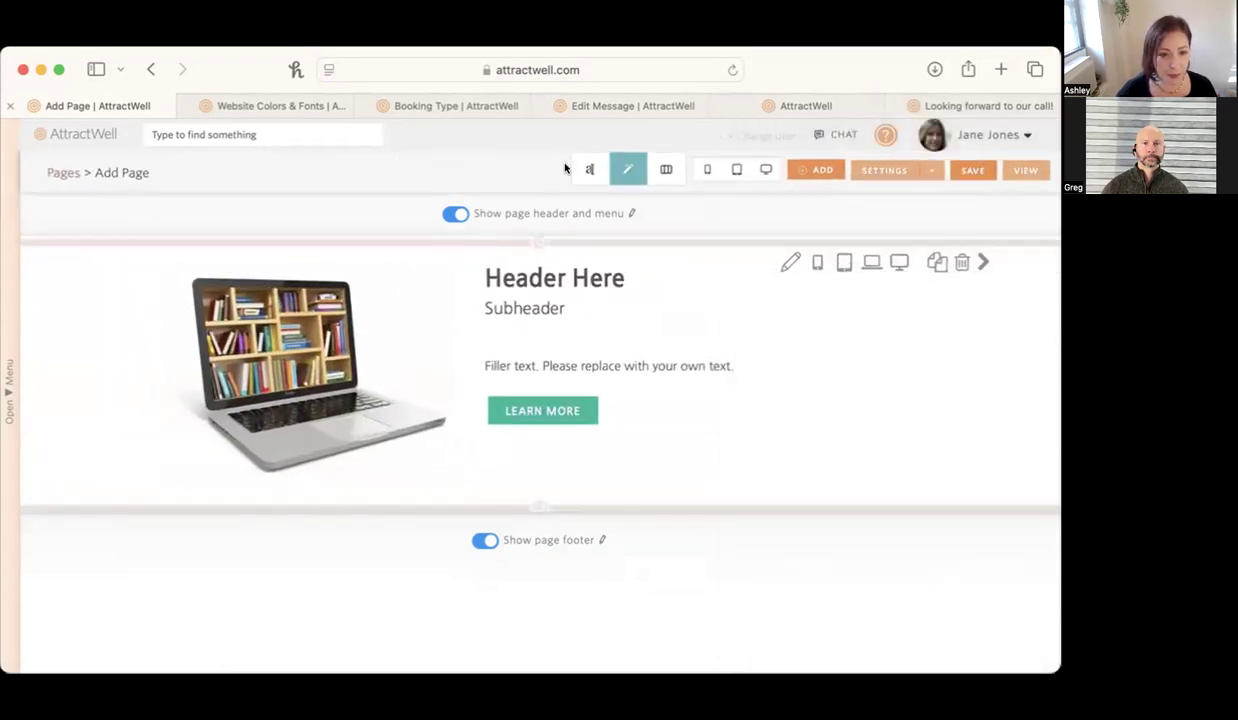
# Replace the section's filler text and Learn More button with a form tag under the subheader.
pyautogui.click(591, 168)
pyautogui.click(653, 468)
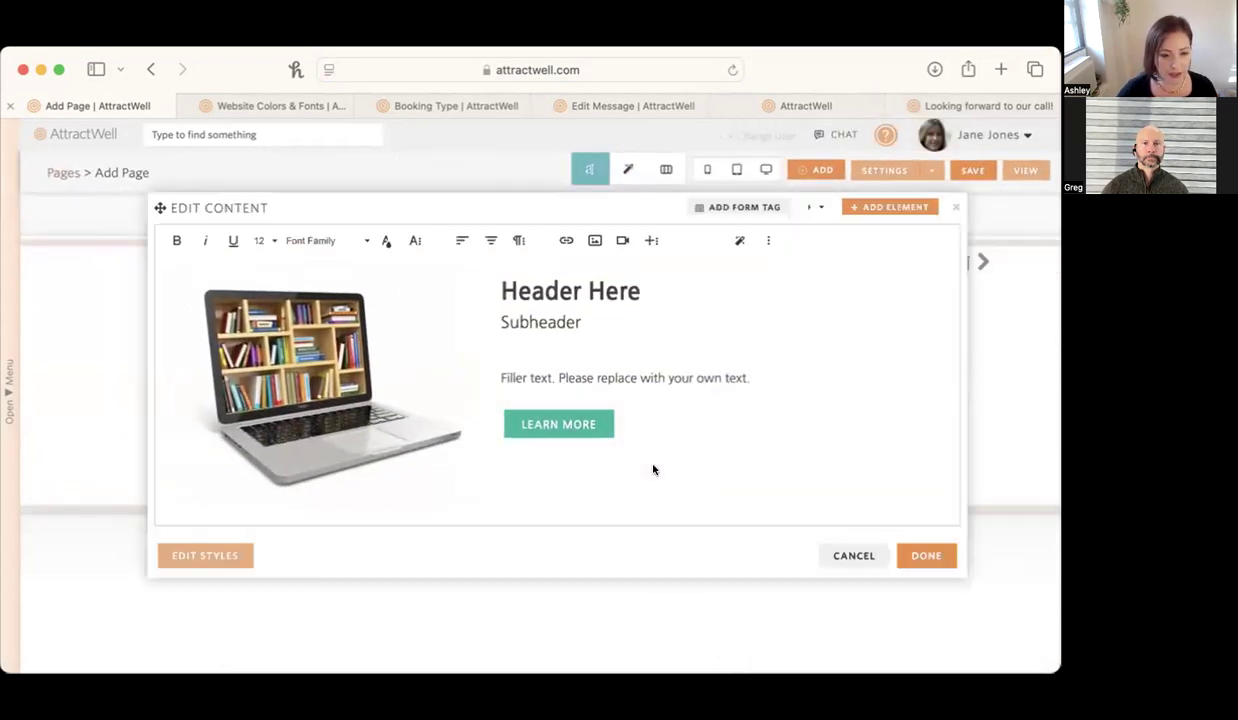
pyautogui.moveTo(619, 421); pyautogui.dragTo(490, 370)
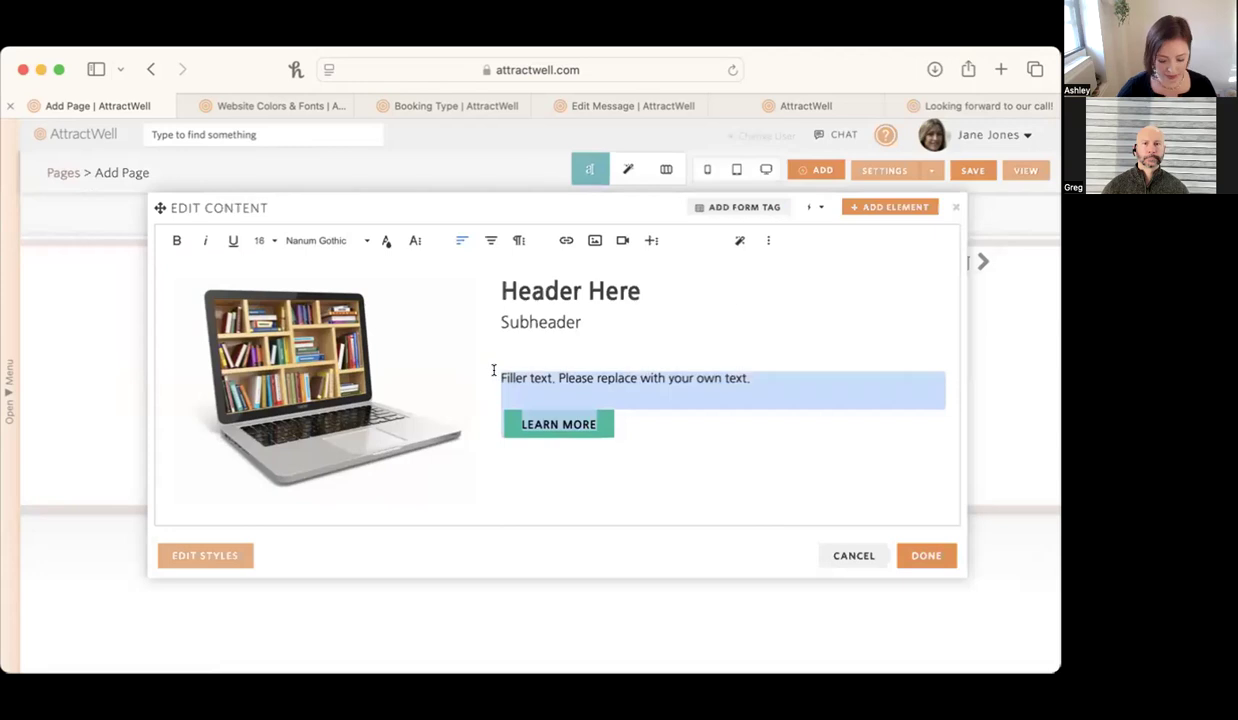
pyautogui.press('BackSpace')
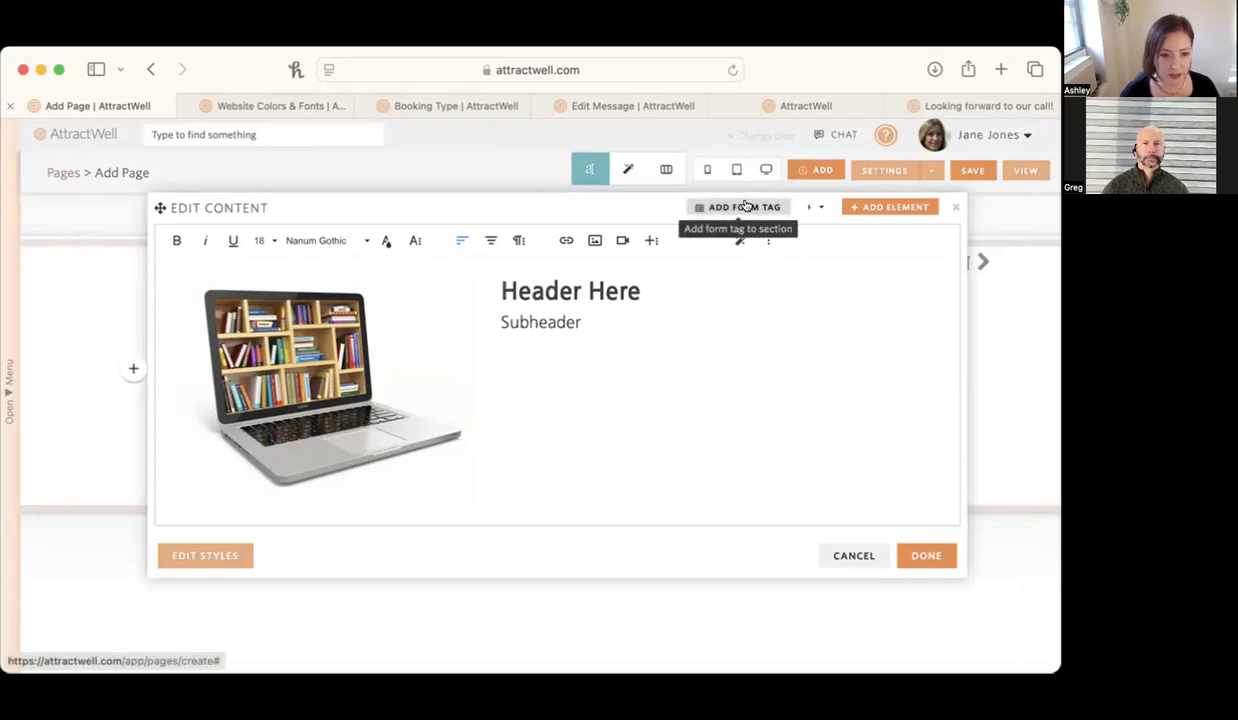
pyautogui.click(745, 206)
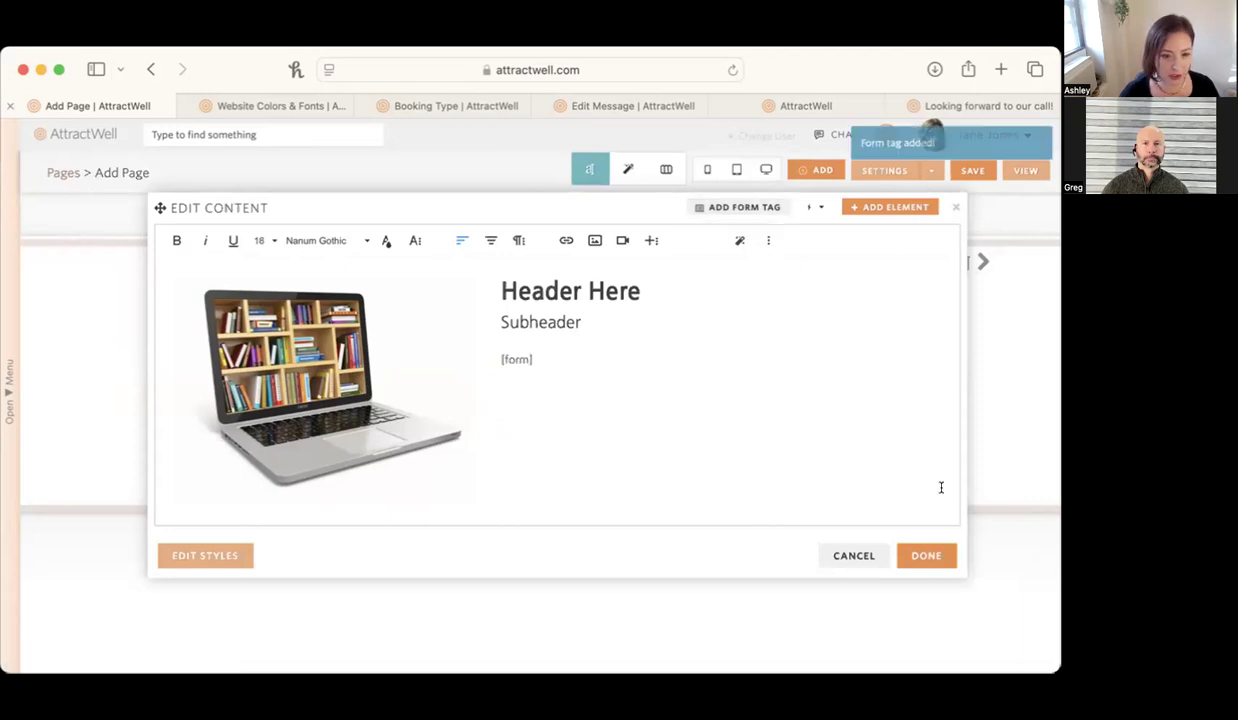
pyautogui.click(926, 556)
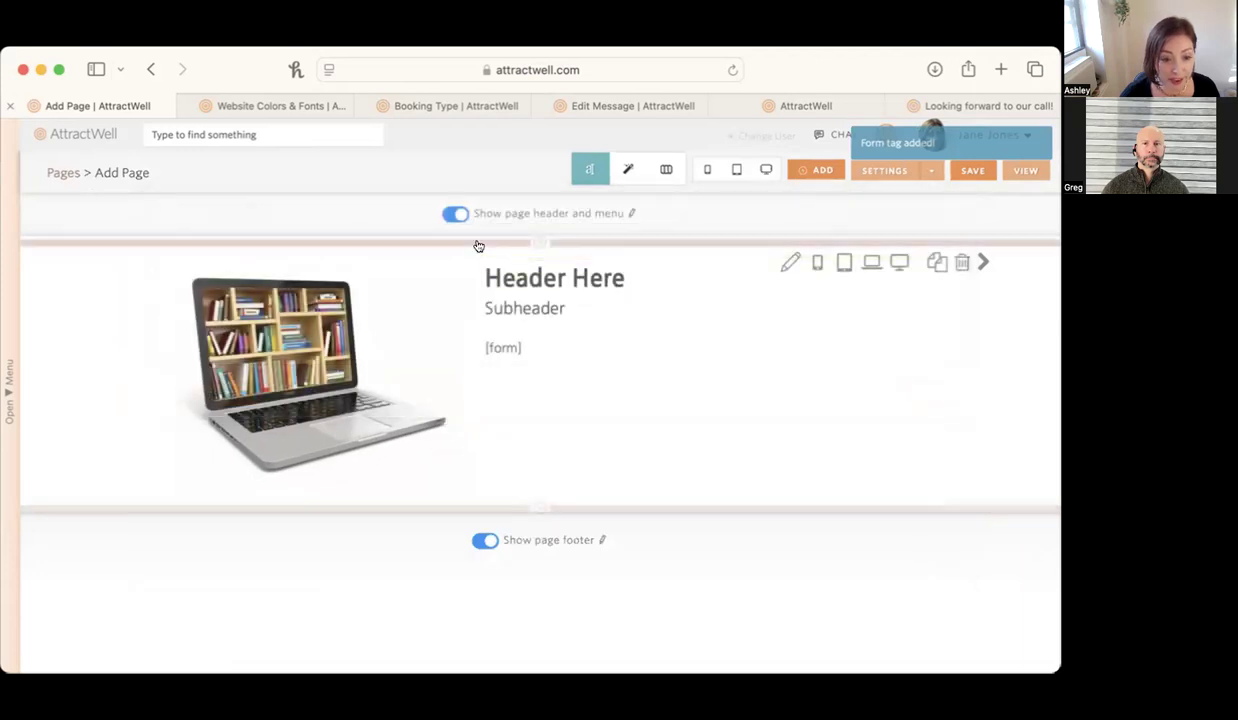
# Set the button style of the new page's lead capture form to Purple in the page settings.
pyautogui.click(880, 176)
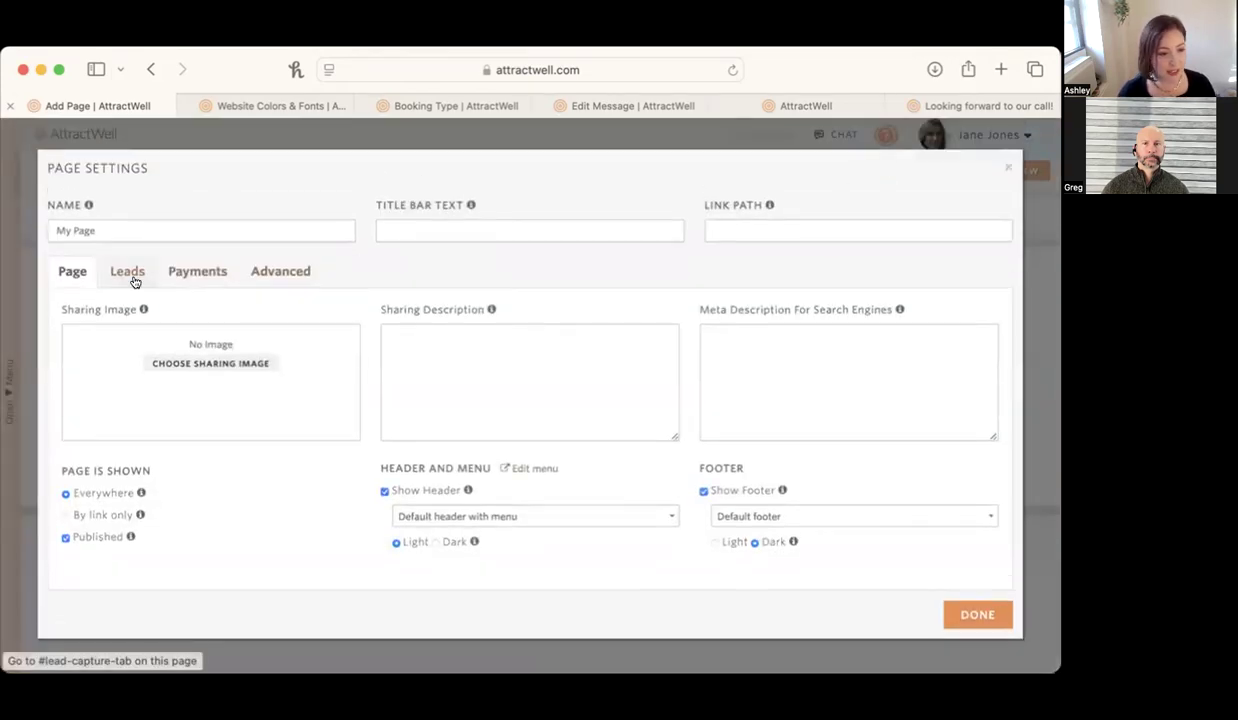
pyautogui.click(128, 274)
pyautogui.click(174, 346)
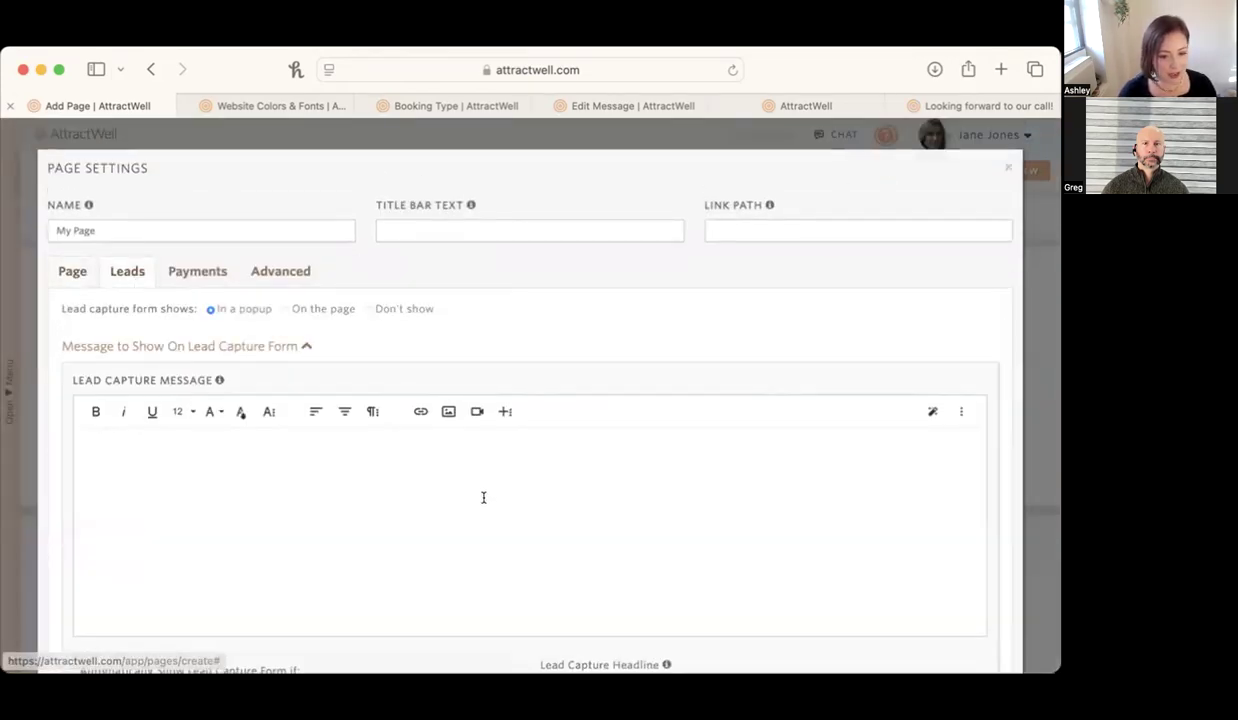
pyautogui.scroll(-4, 655, 561)
pyautogui.click(812, 533)
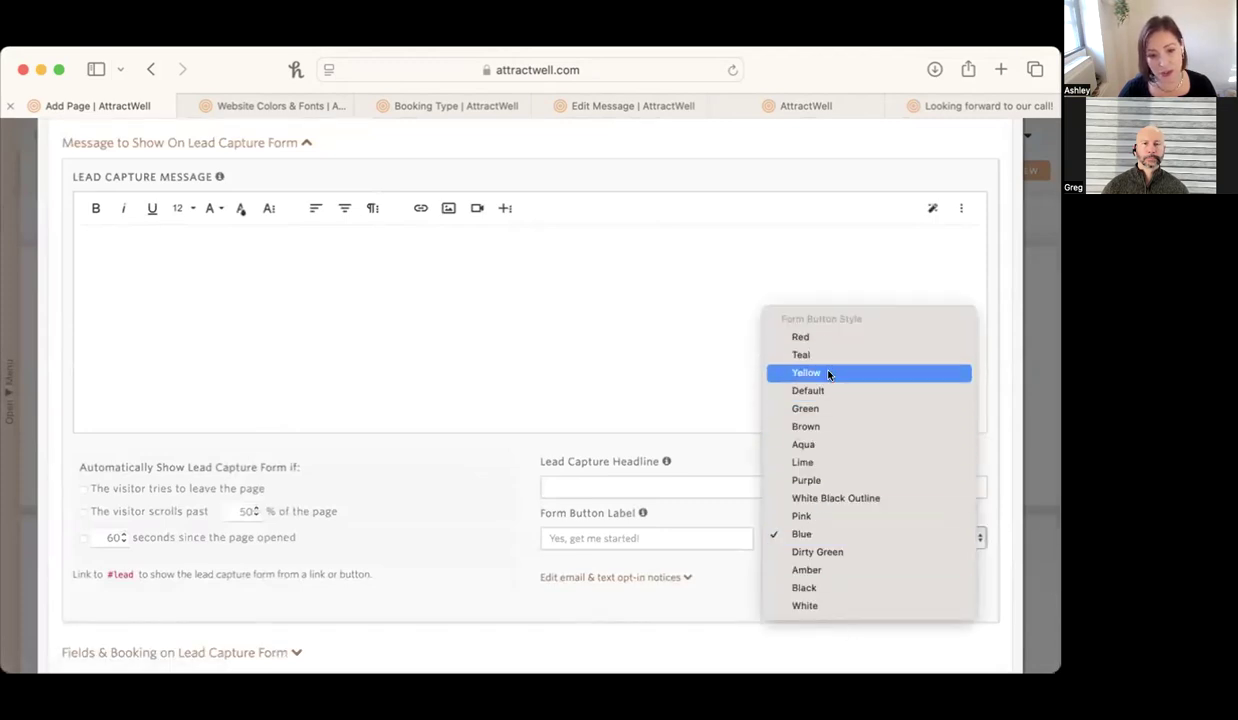
pyautogui.click(828, 478)
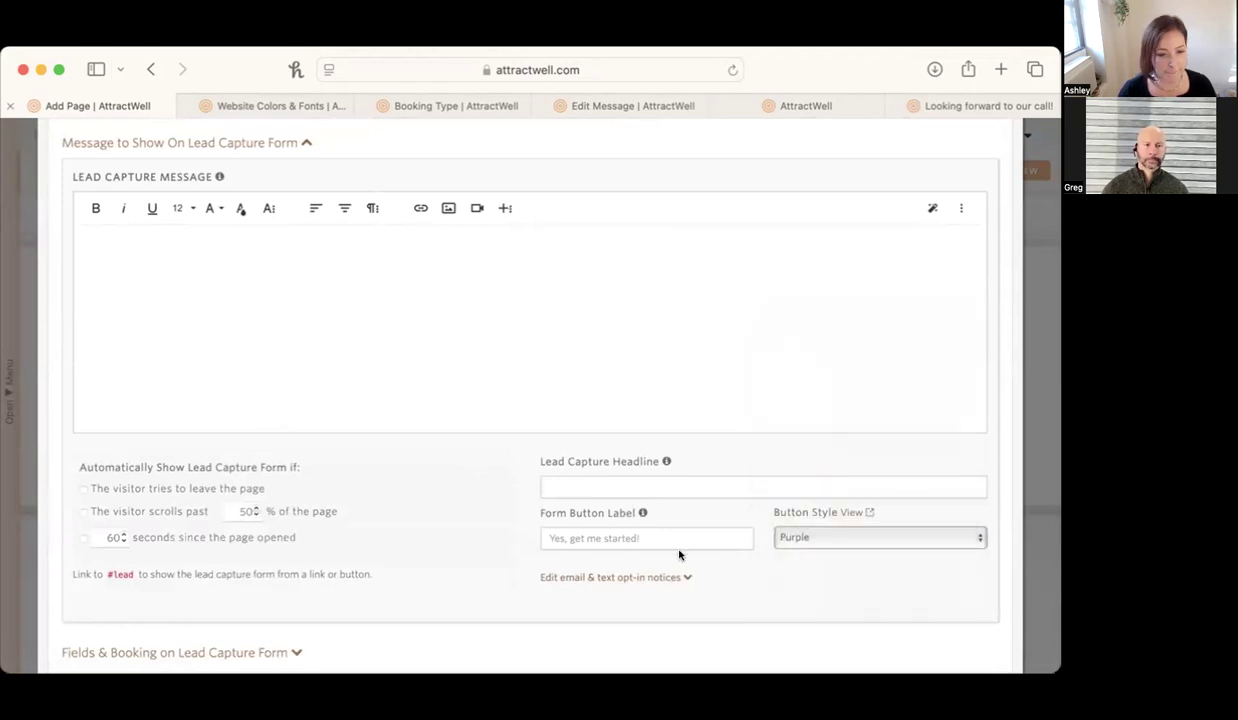
# Expand the Fields & Booking on Lead Capture Form settings and review the form's fields.
pyautogui.scroll(-3, 616, 612)
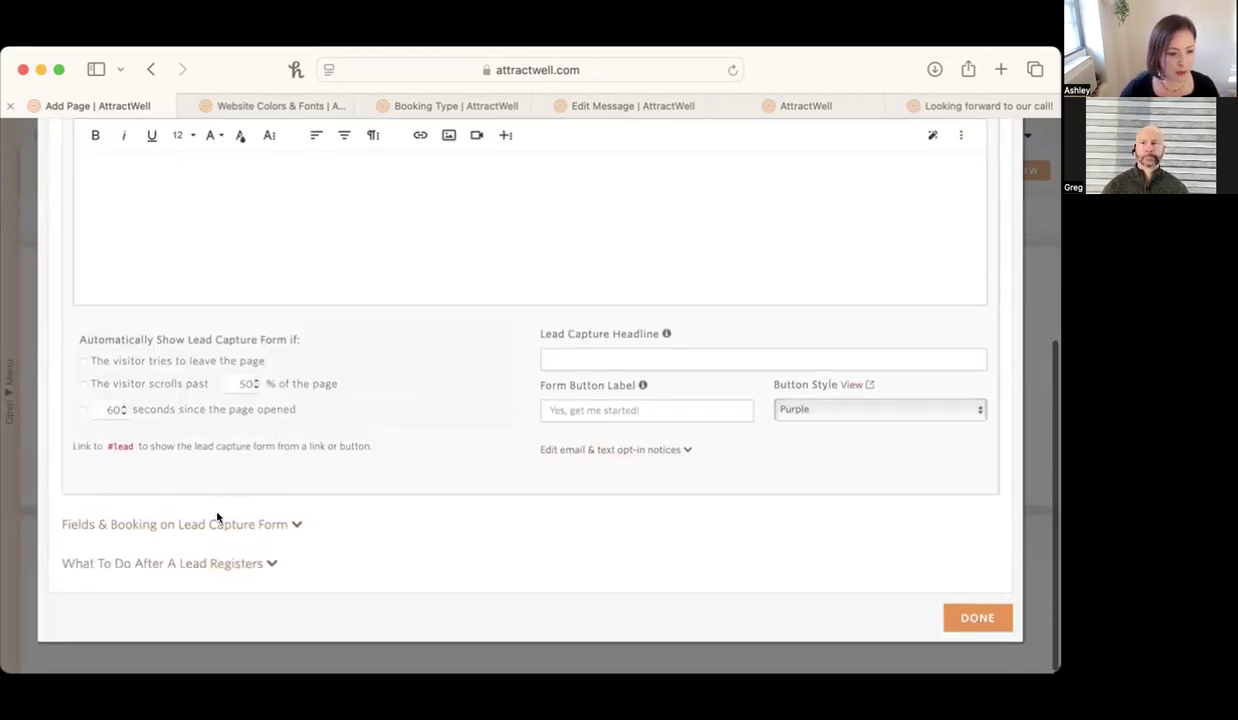
pyautogui.click(217, 522)
pyautogui.scroll(-5, 210, 512)
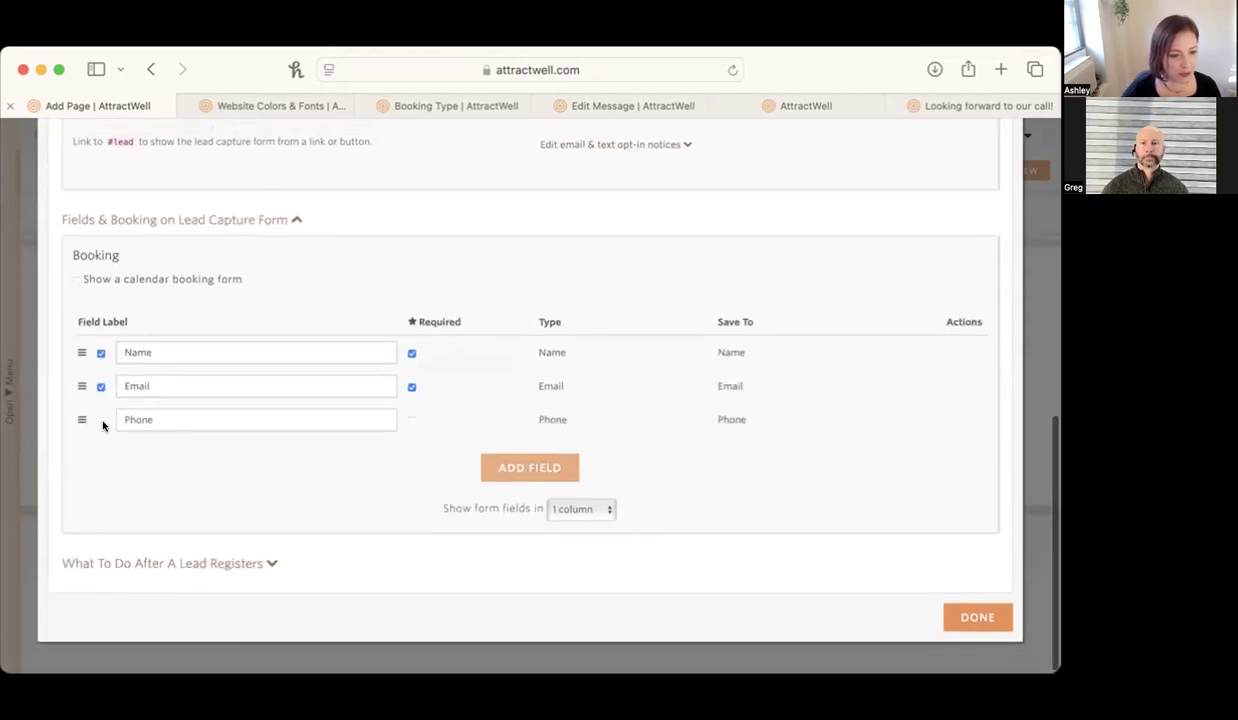
# Apply the page settings and check the page in the computer preview, returning to the editor.
pyautogui.click(965, 617)
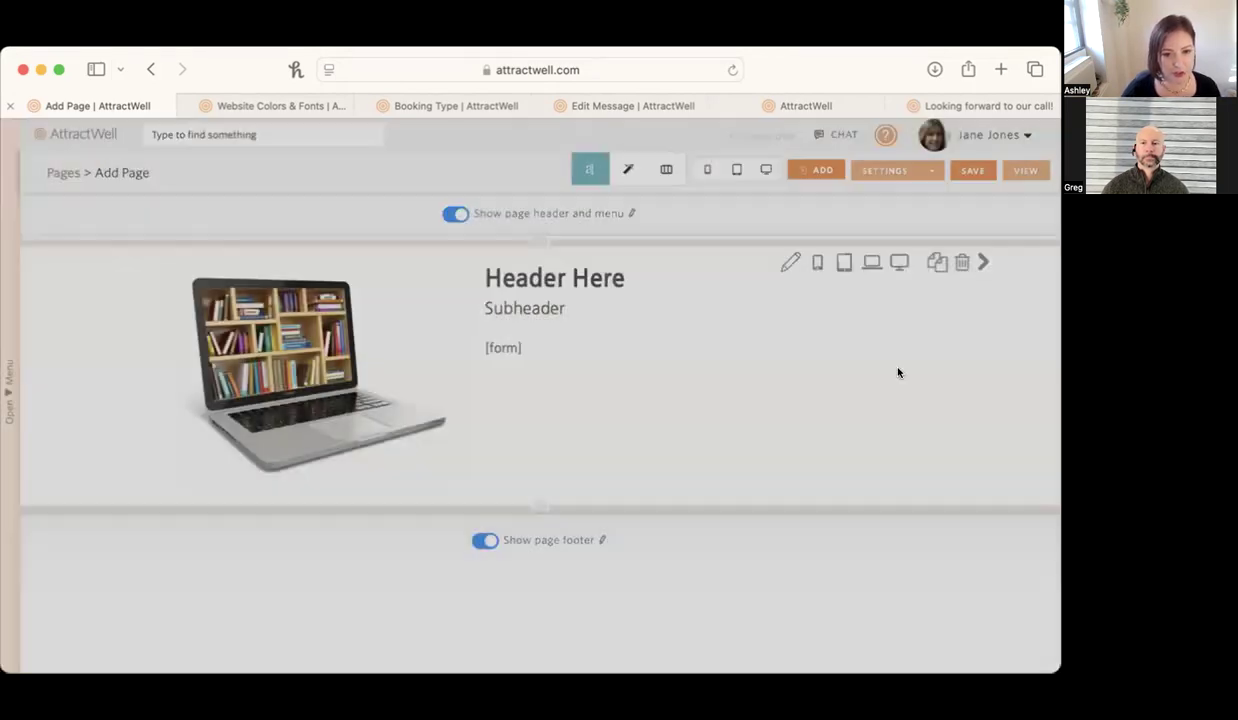
pyautogui.click(765, 170)
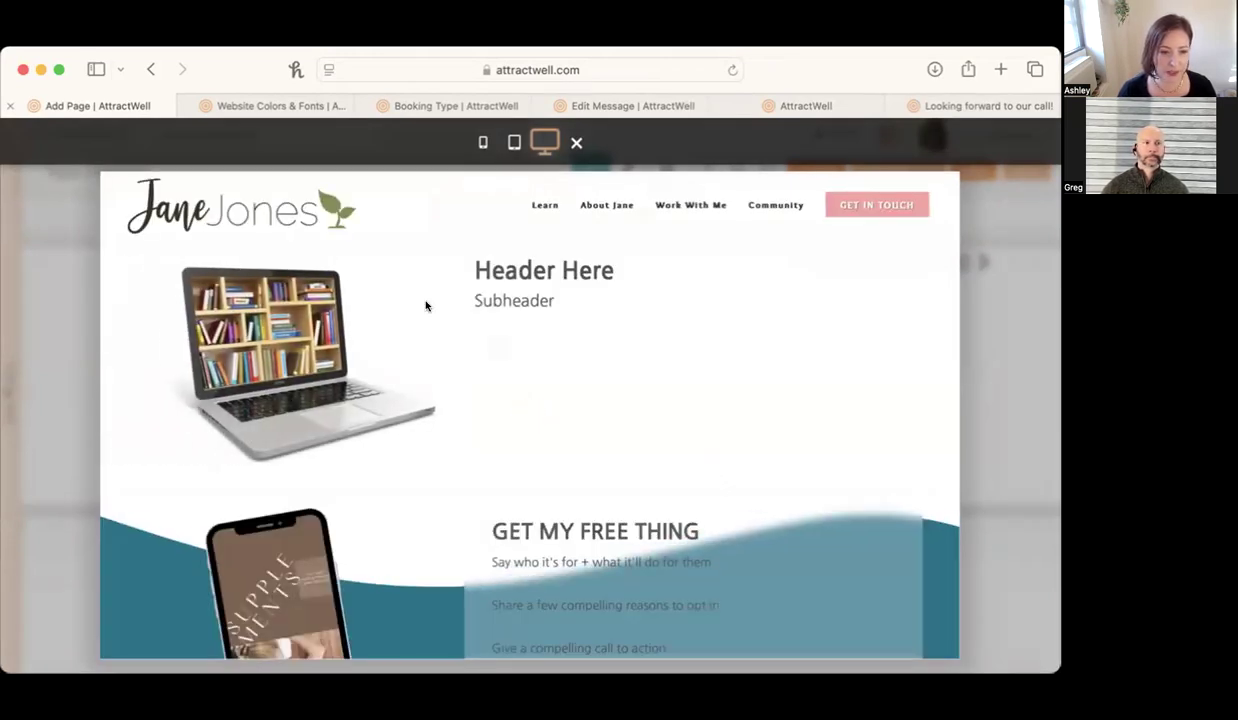
pyautogui.click(964, 268)
# Set the lead capture form to show on the page instead of in a popup and preview the page at computer size.
pyautogui.click(892, 171)
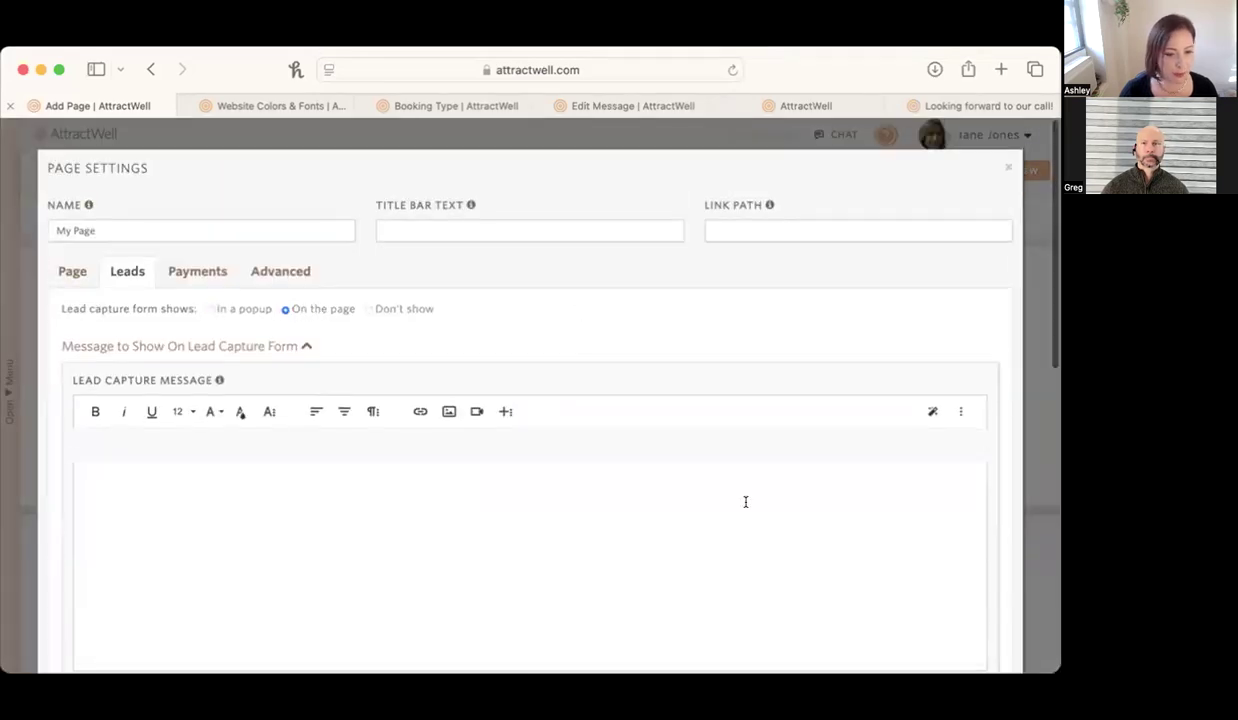
pyautogui.scroll(-10, 970, 644)
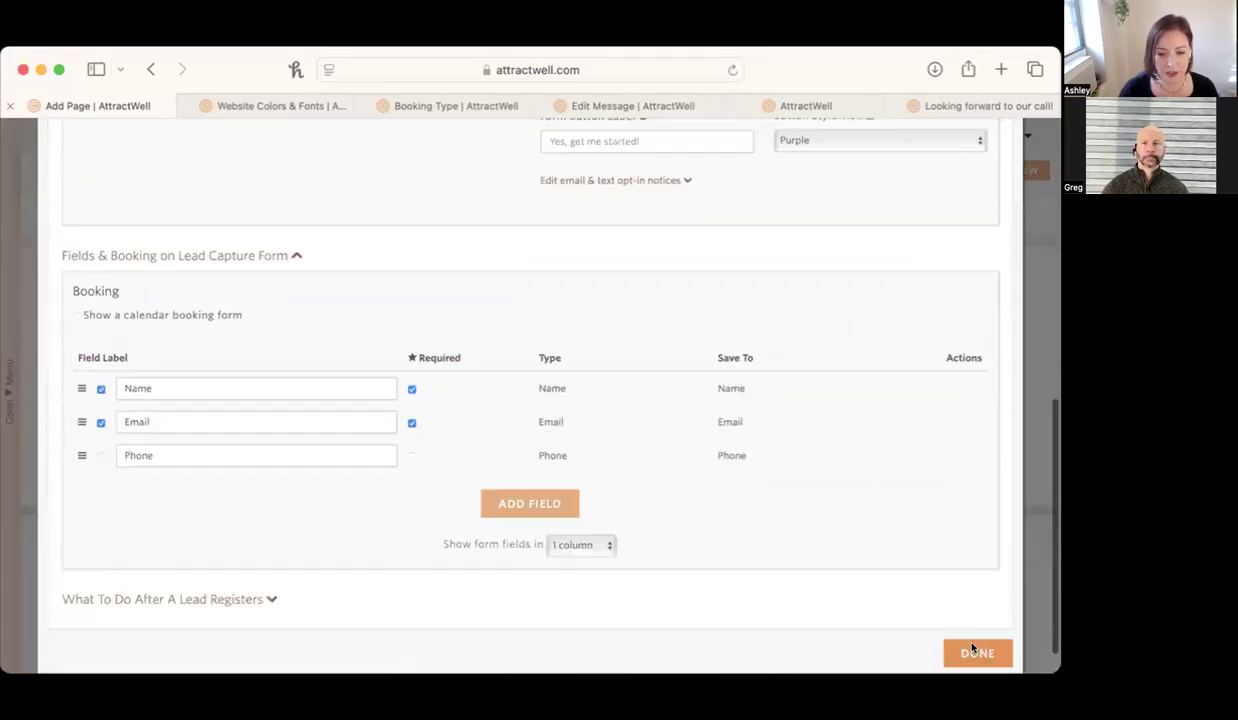
pyautogui.click(975, 619)
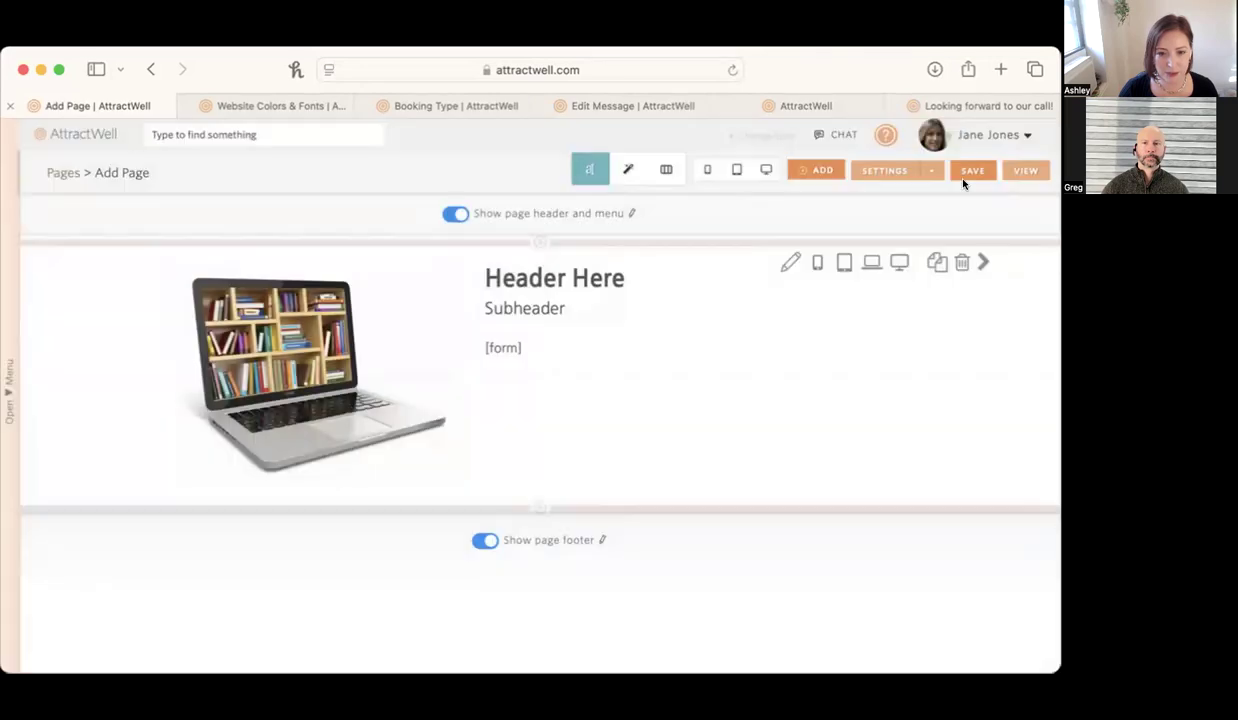
pyautogui.click(765, 168)
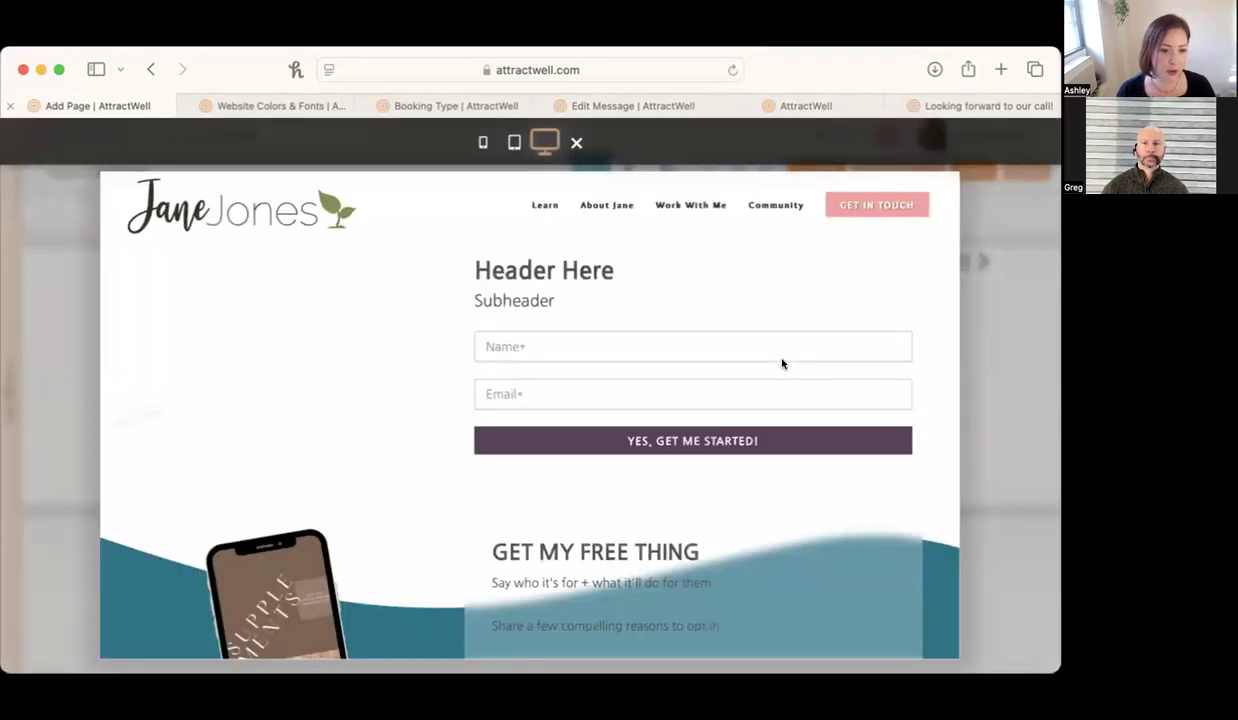